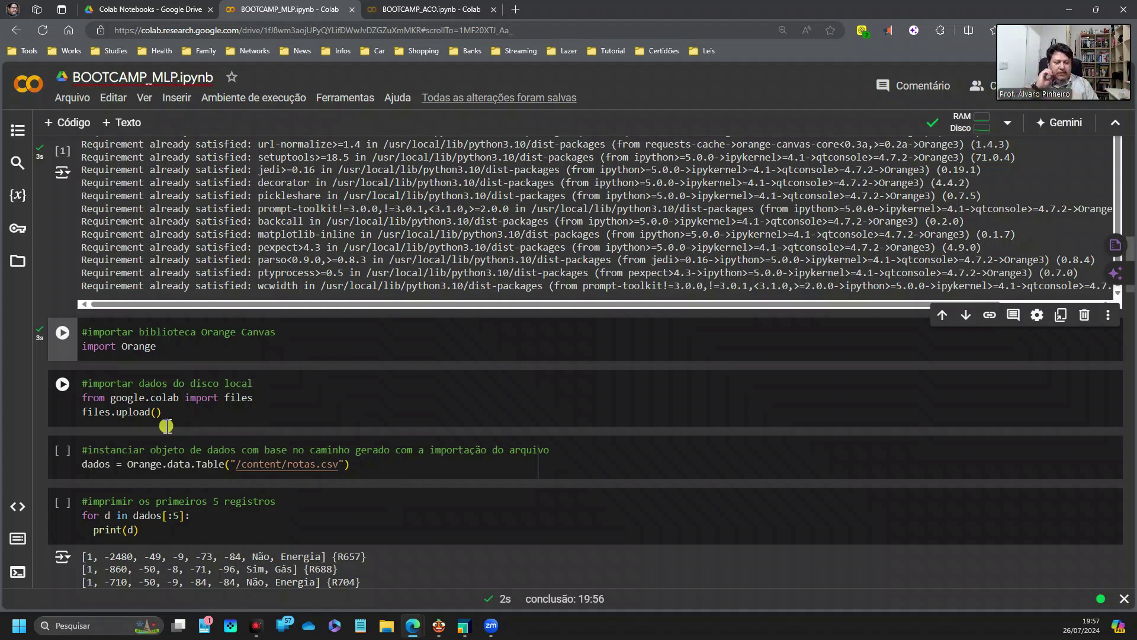
# Run the local-disk import cell and upload rotas.csv from the DADOS folder on the external F: drive.
pyautogui.click(62, 385)
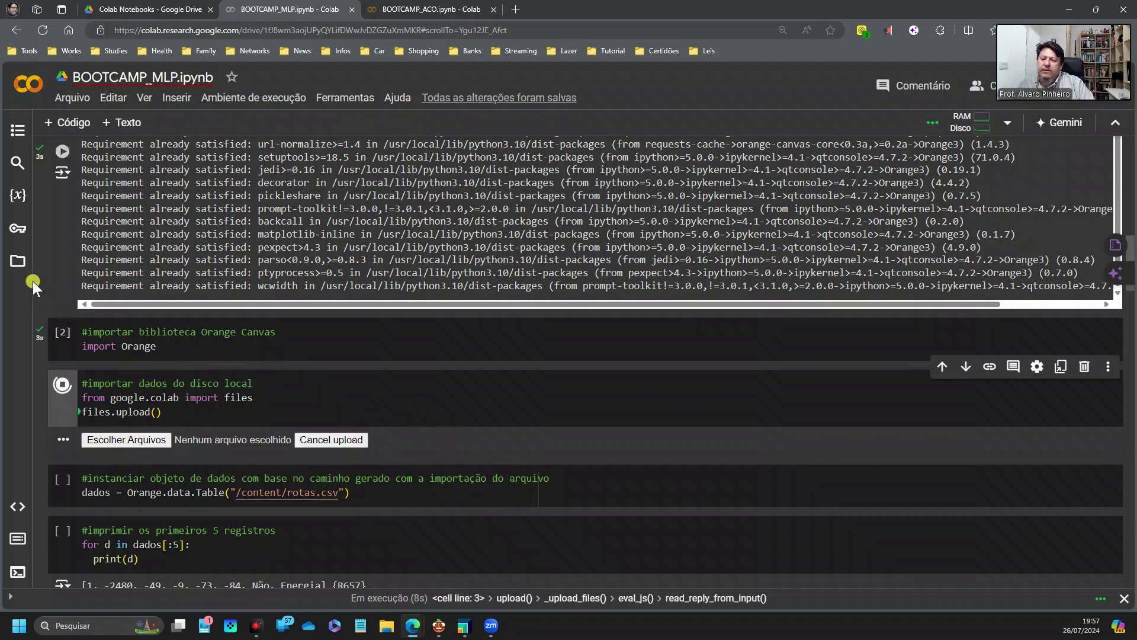
pyautogui.click(16, 272)
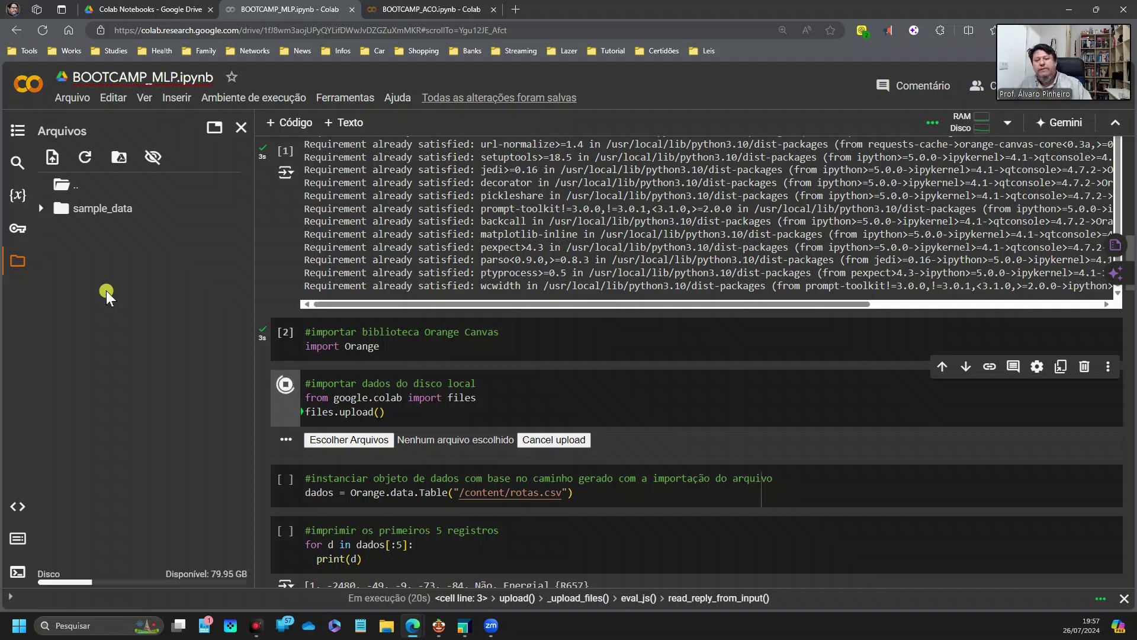
pyautogui.click(358, 443)
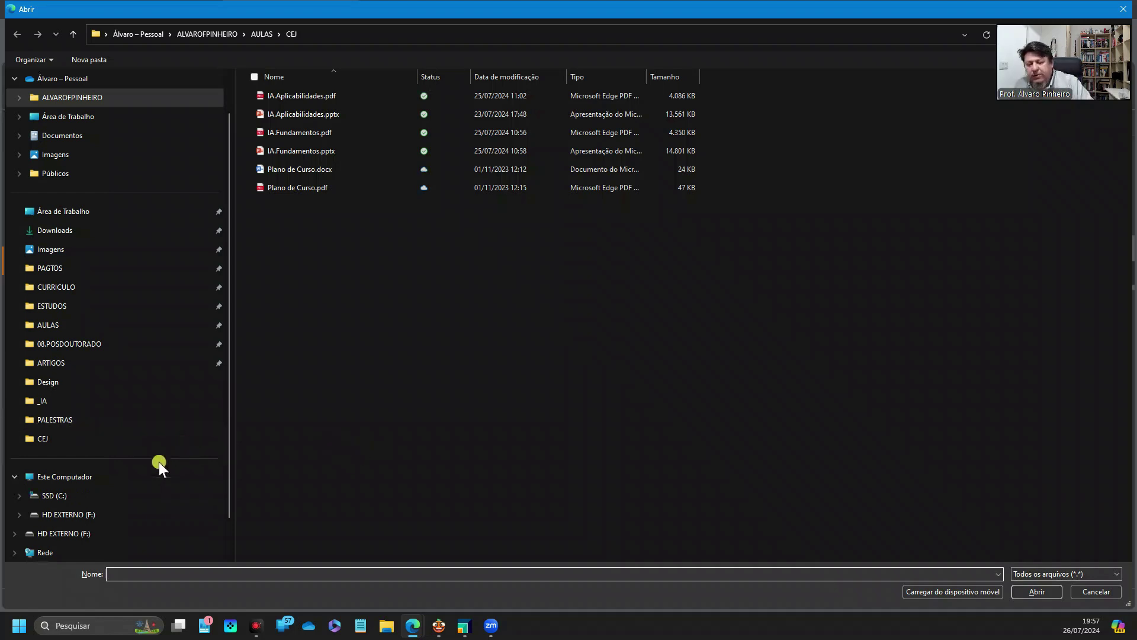
pyautogui.click(61, 514)
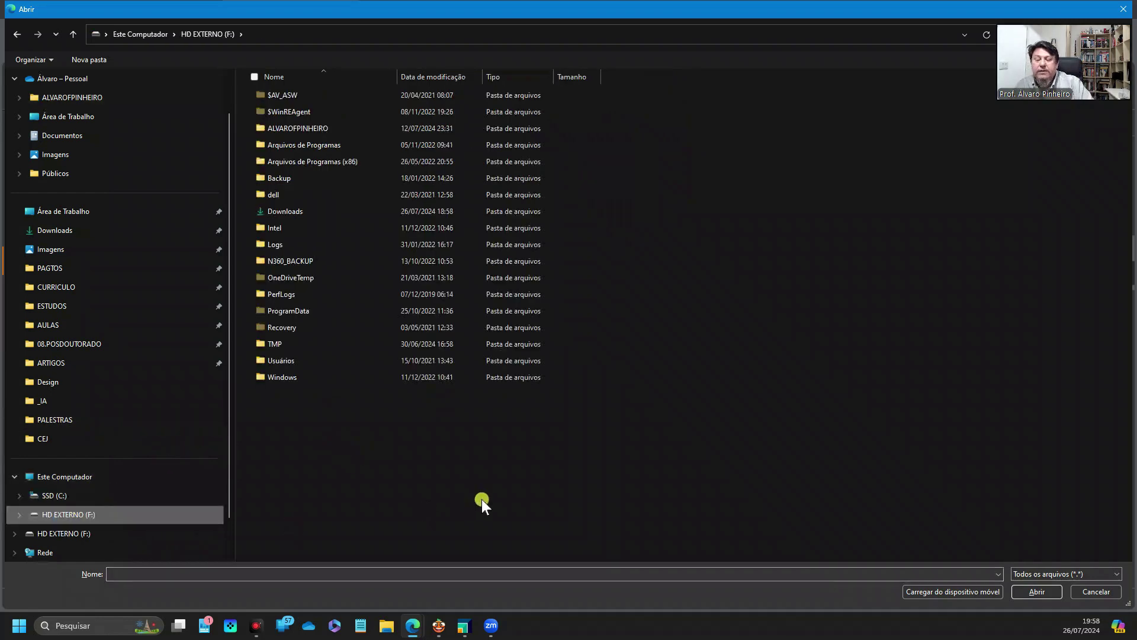
pyautogui.doubleClick(308, 129)
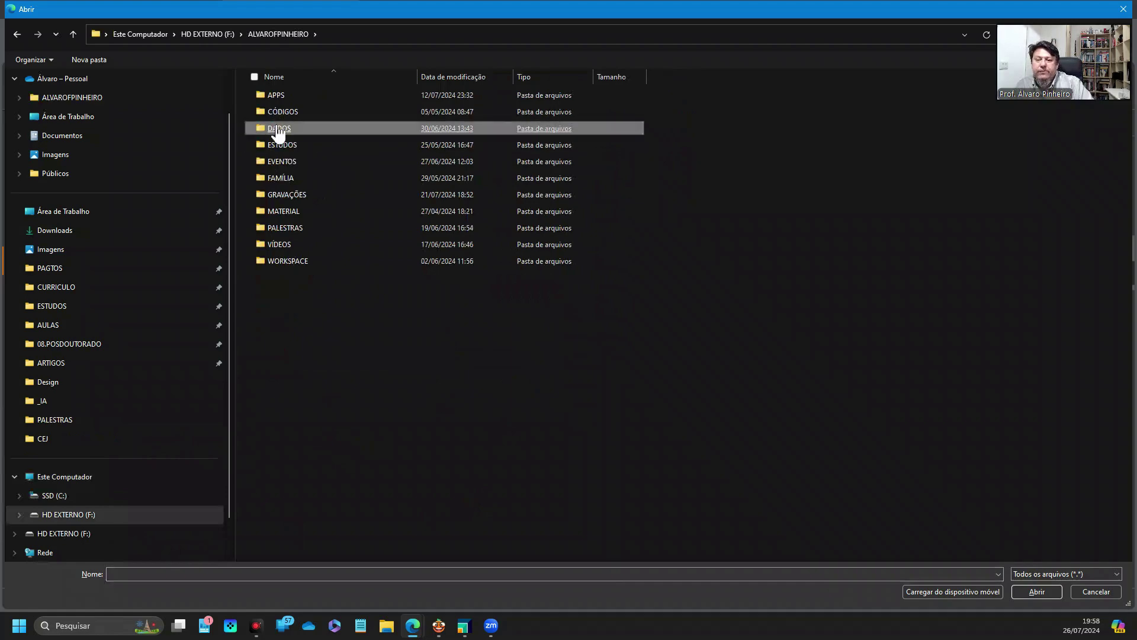
pyautogui.doubleClick(279, 129)
pyautogui.scroll(-3, 363, 228)
pyautogui.scroll(-15, 364, 231)
pyautogui.scroll(-8, 365, 237)
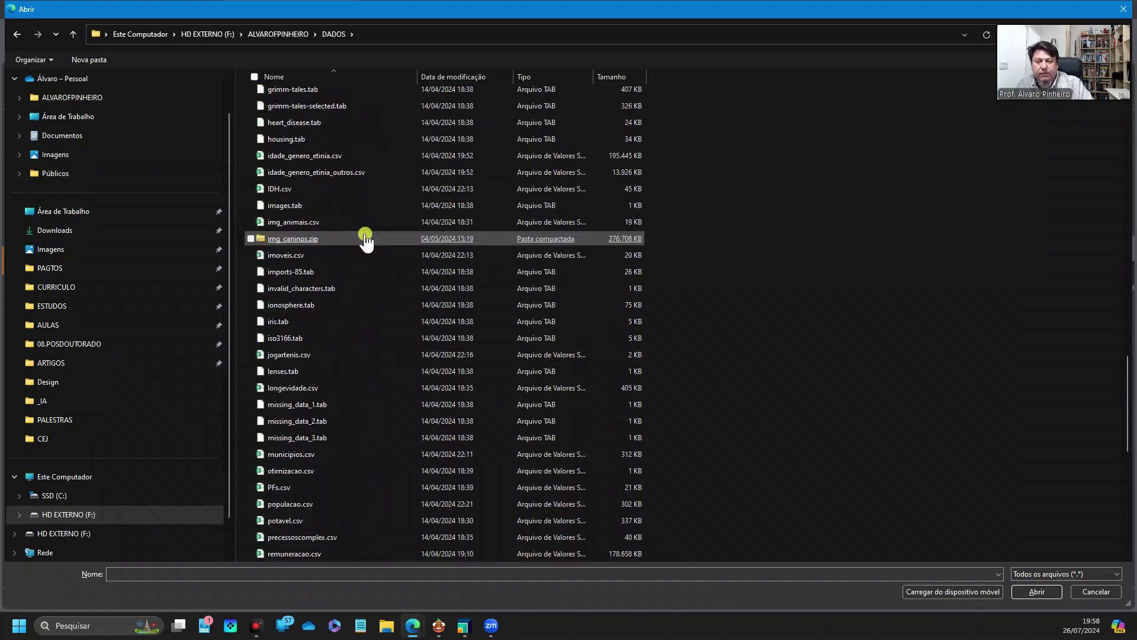
pyautogui.scroll(-5, 365, 240)
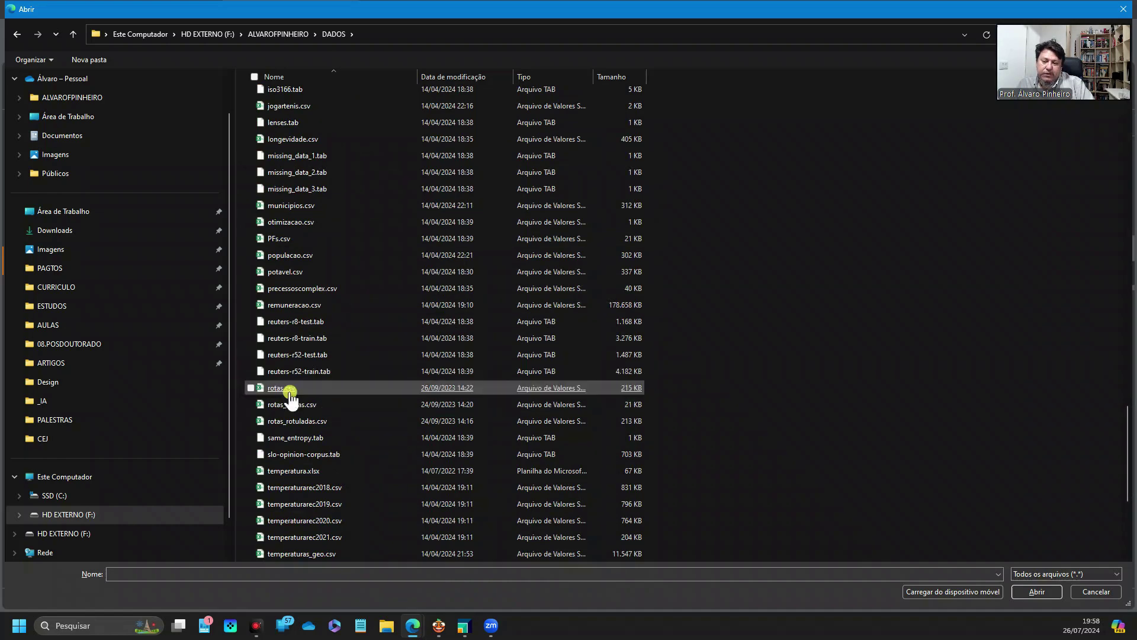
pyautogui.doubleClick(281, 391)
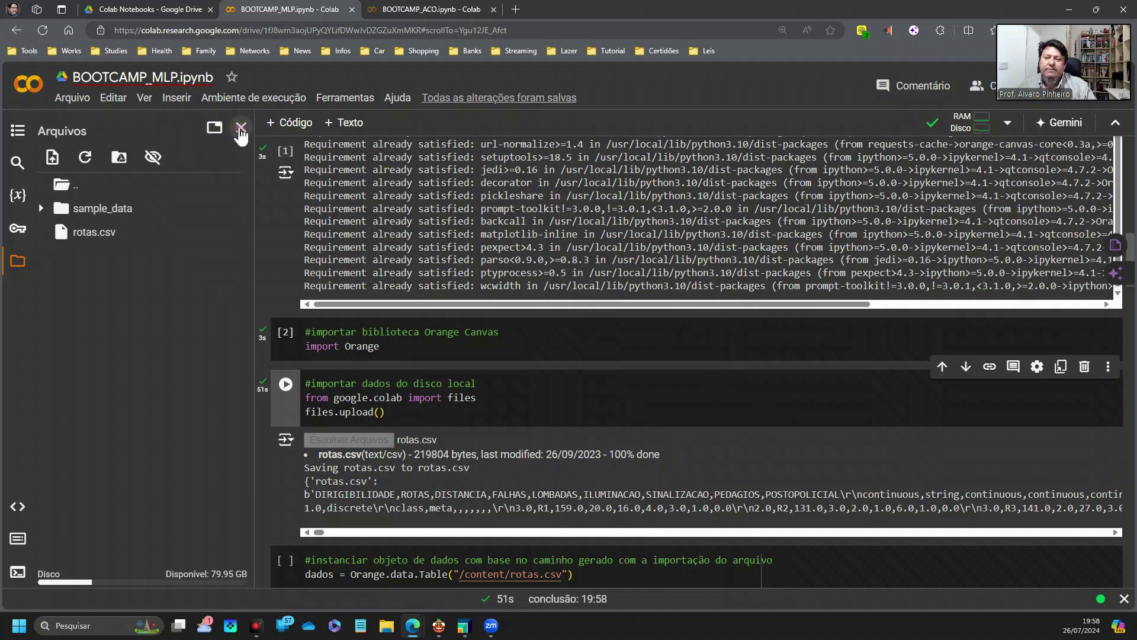
# Close the files pane and hide the output of the upload cell.
pyautogui.click(240, 129)
pyautogui.scroll(-2, 421, 382)
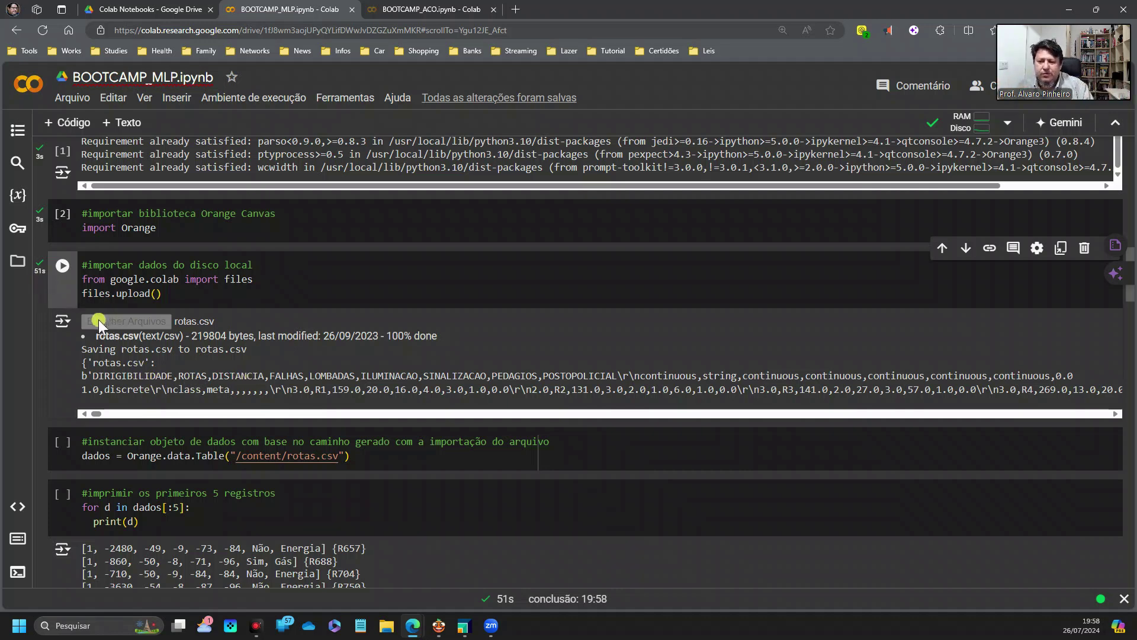
pyautogui.click(62, 322)
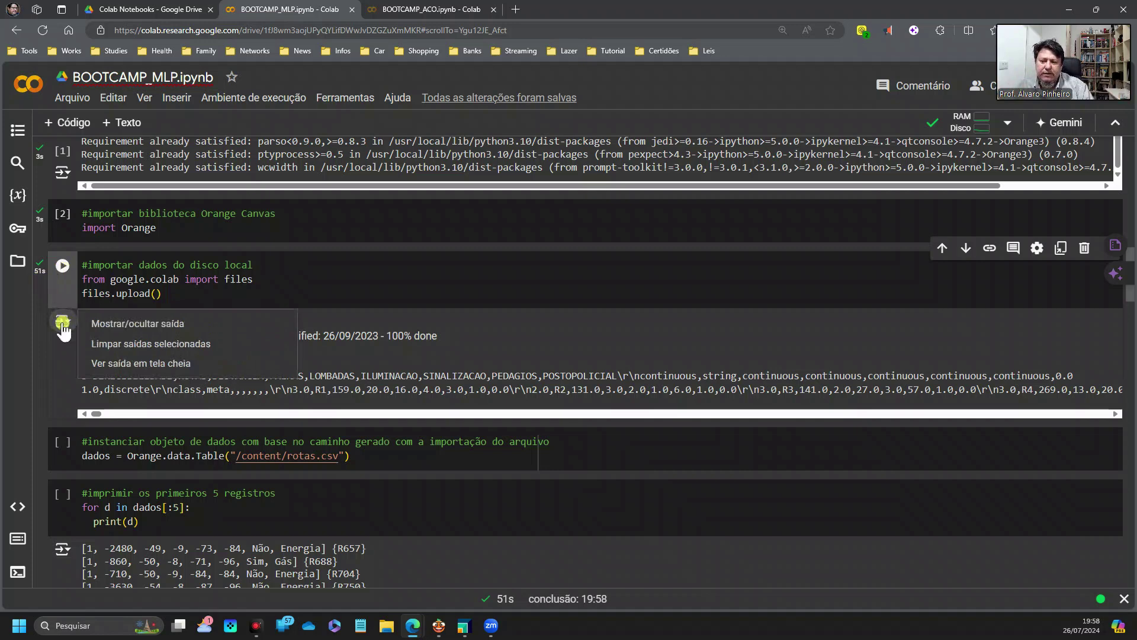
pyautogui.click(146, 326)
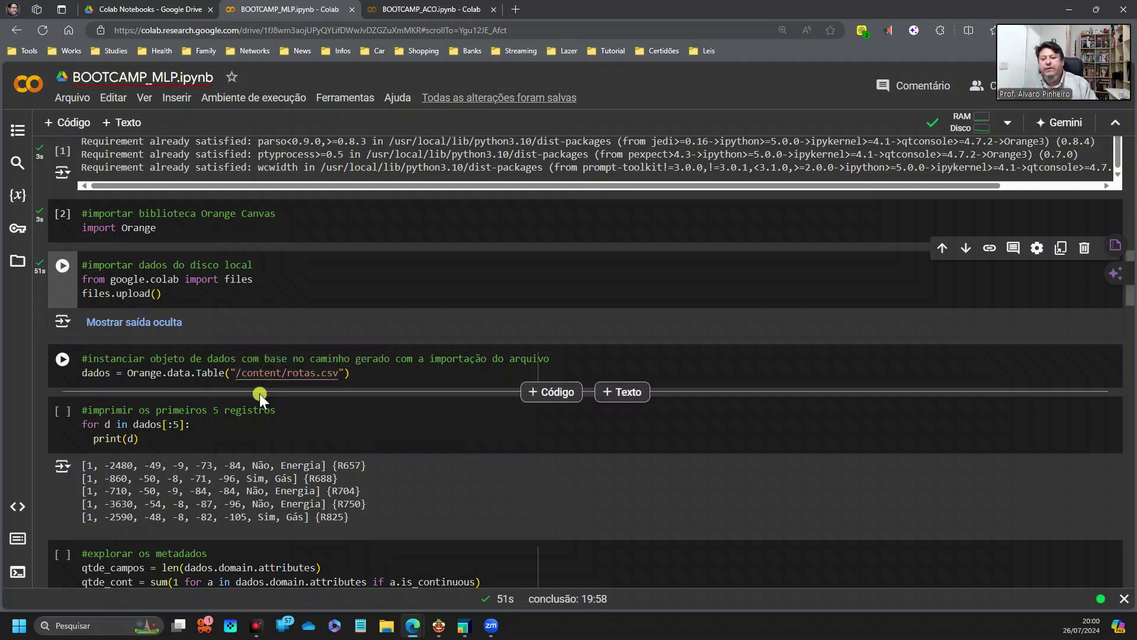
# Run the cells that load /content/rotas.csv into dados and print the first 5 records.
pyautogui.click(67, 362)
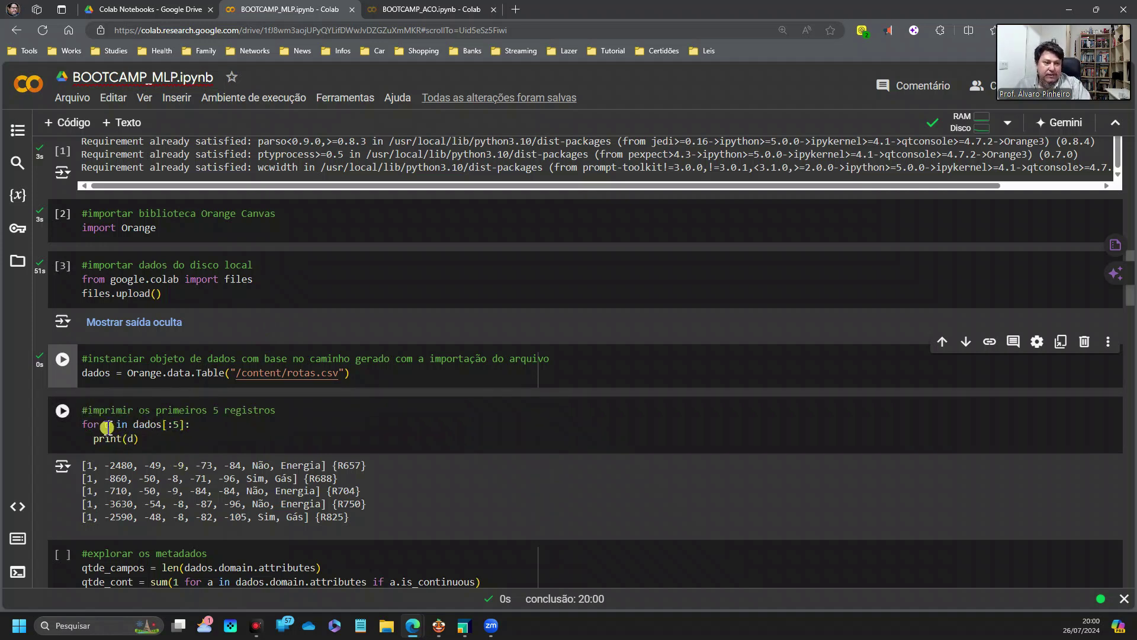
pyautogui.moveTo(107, 425)
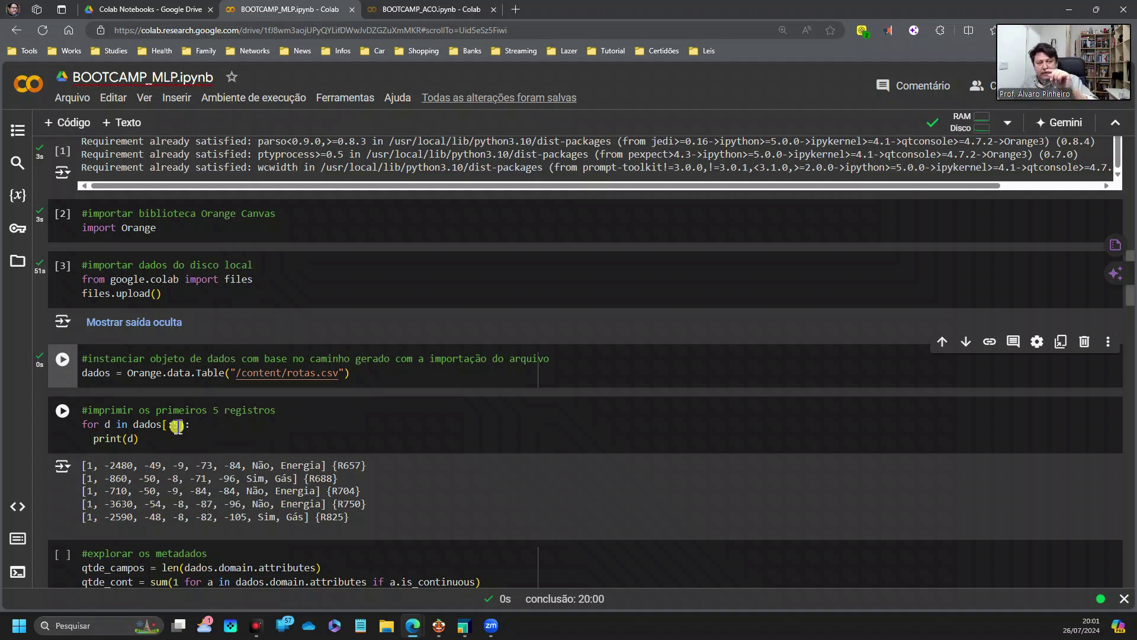
pyautogui.click(62, 413)
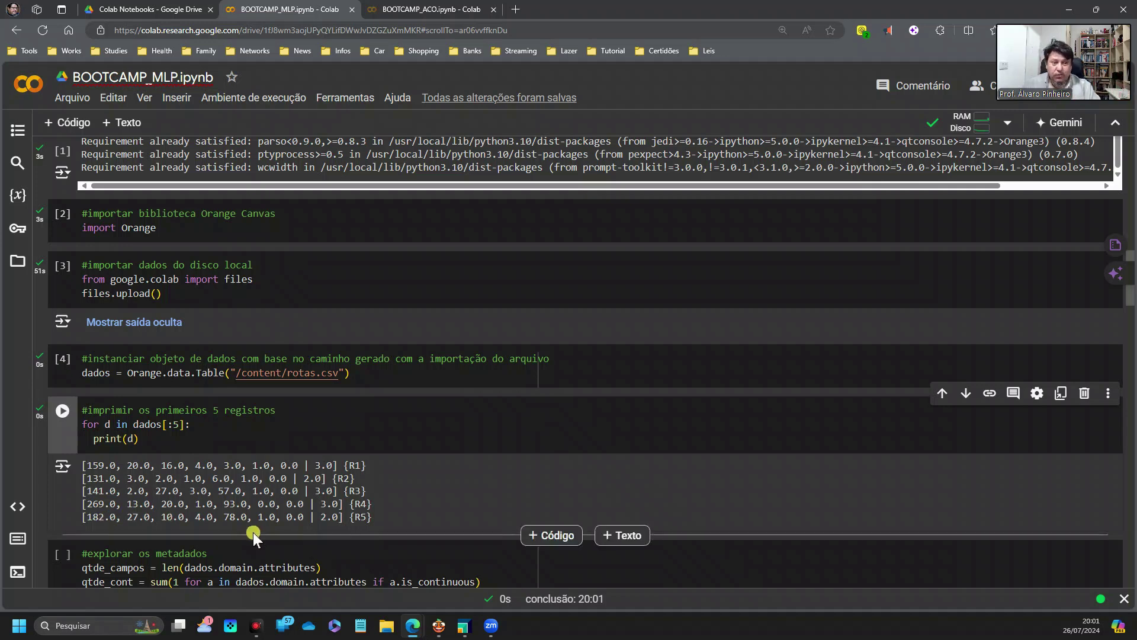
# Run the cell exploring the metadata and the one exploring the class variable of dados.
pyautogui.scroll(-3, 305, 521)
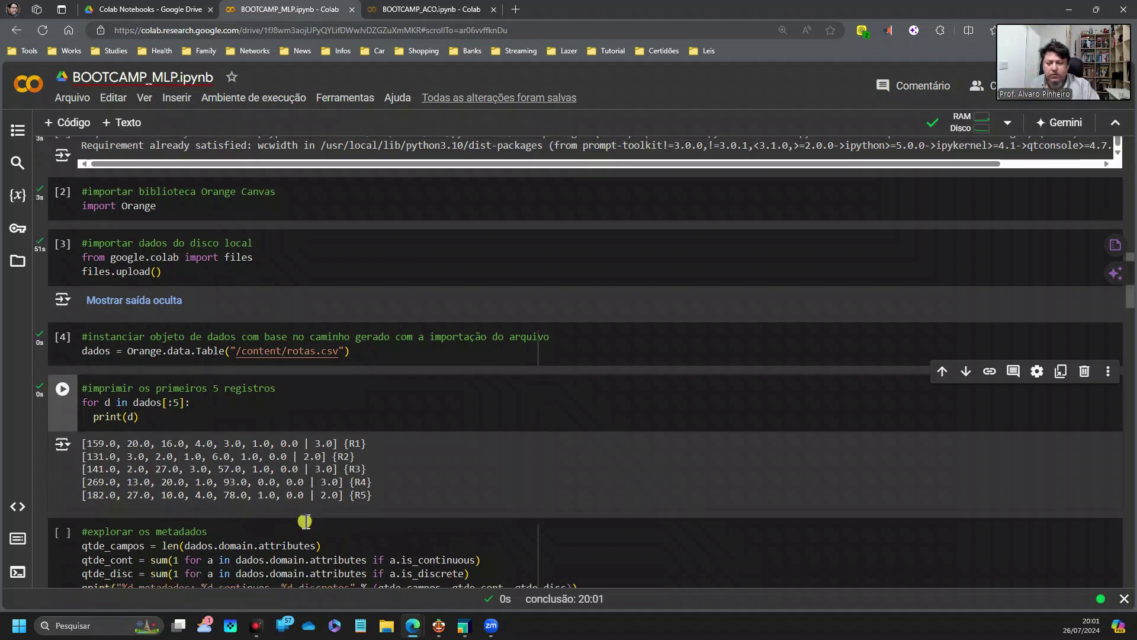
pyautogui.scroll(-2, 305, 521)
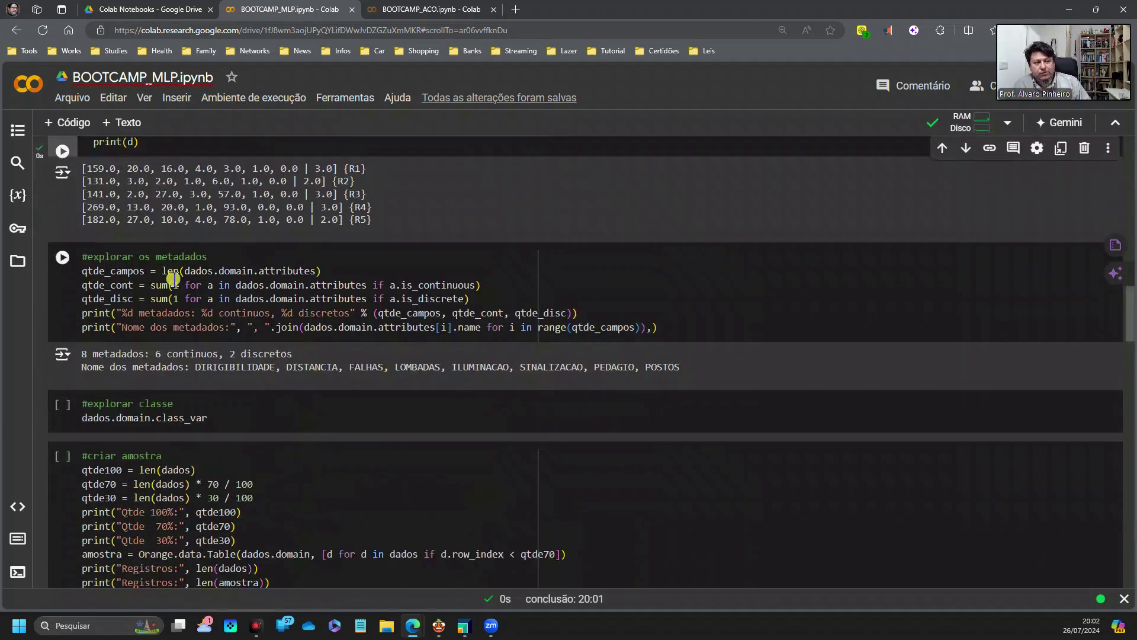
pyautogui.moveTo(172, 277)
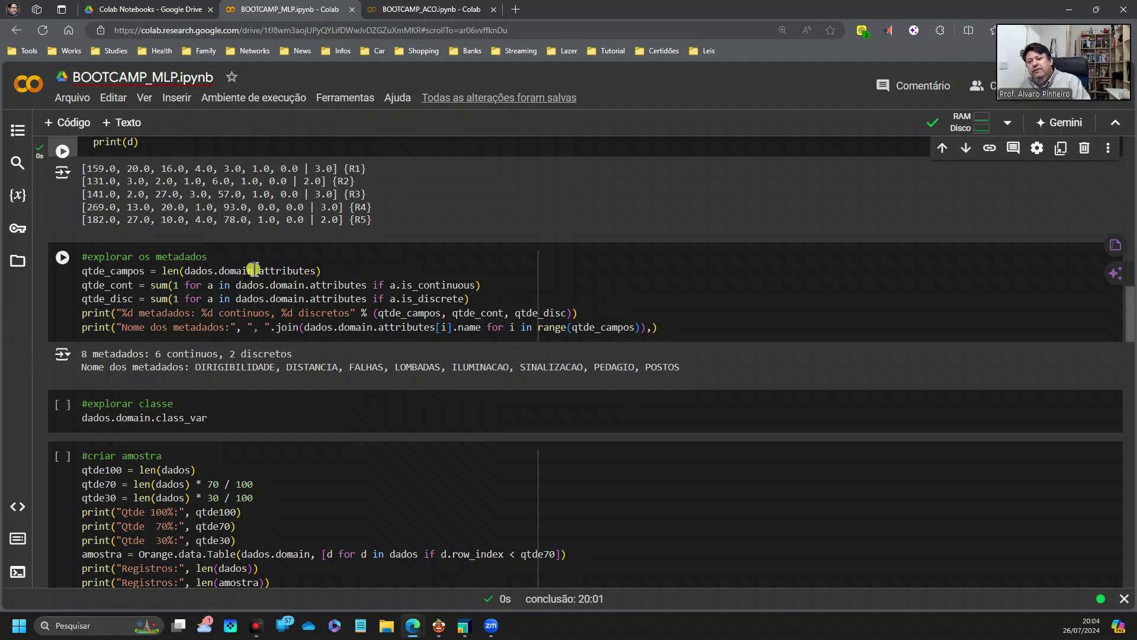
pyautogui.click(63, 257)
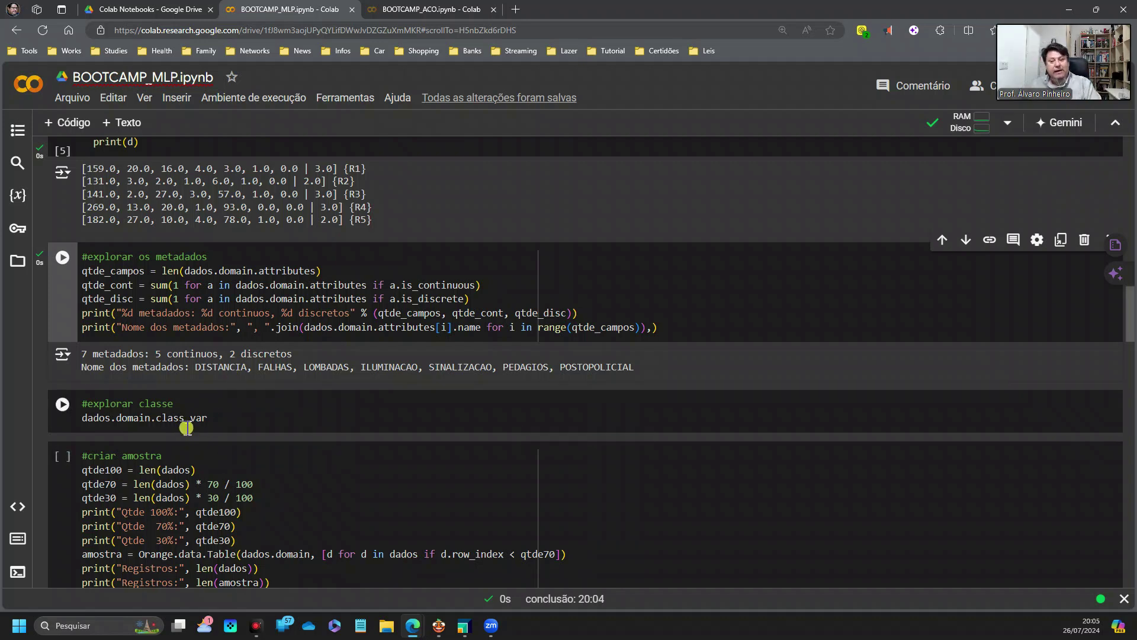
pyautogui.click(62, 406)
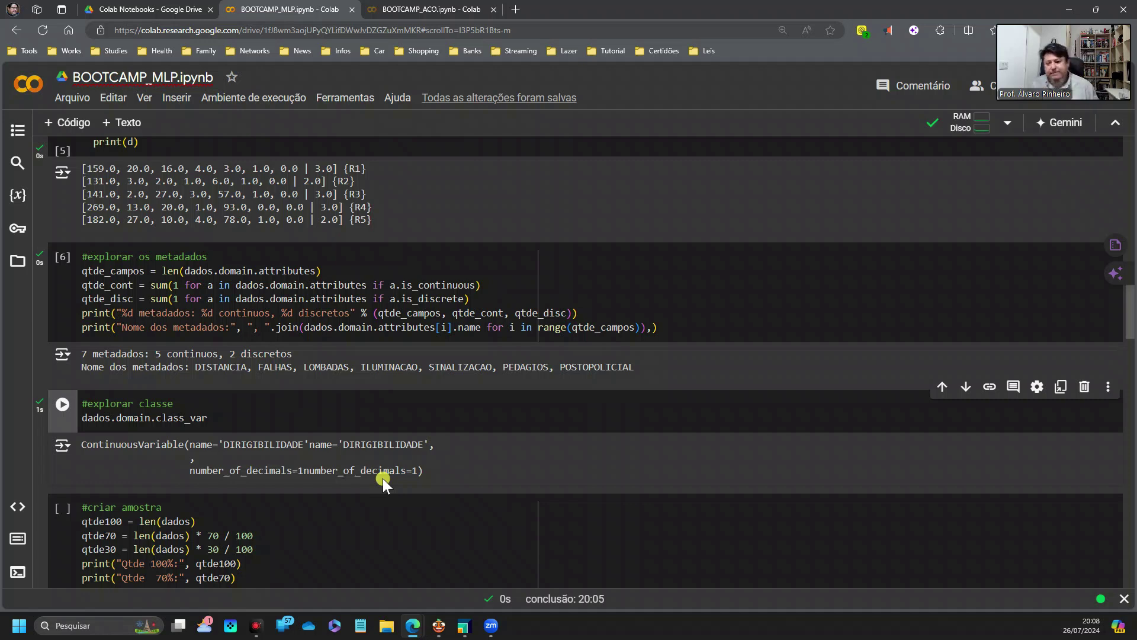
# Run the sample-creation cell that takes 70% of the records into amostra.
pyautogui.scroll(-4, 468, 462)
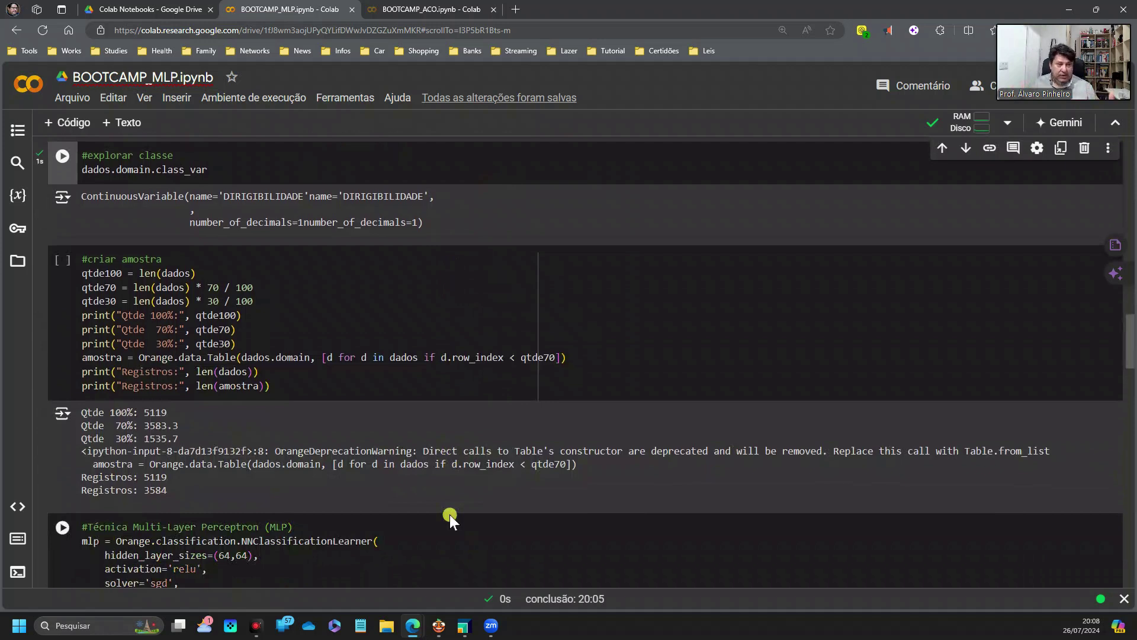
pyautogui.click(62, 260)
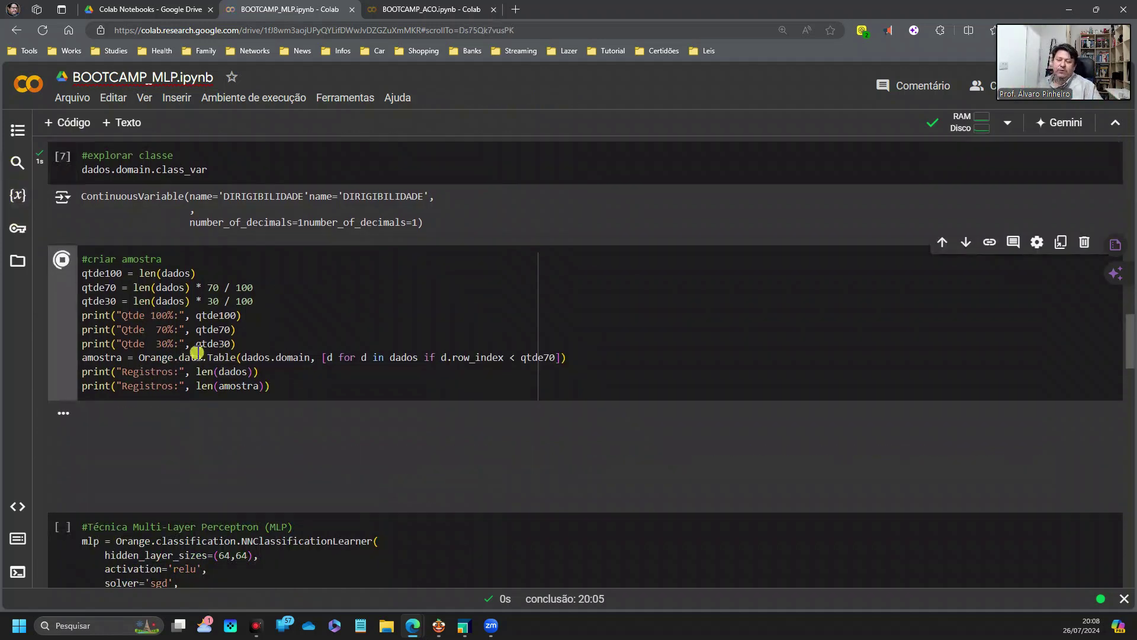
pyautogui.scroll(-1, 268, 358)
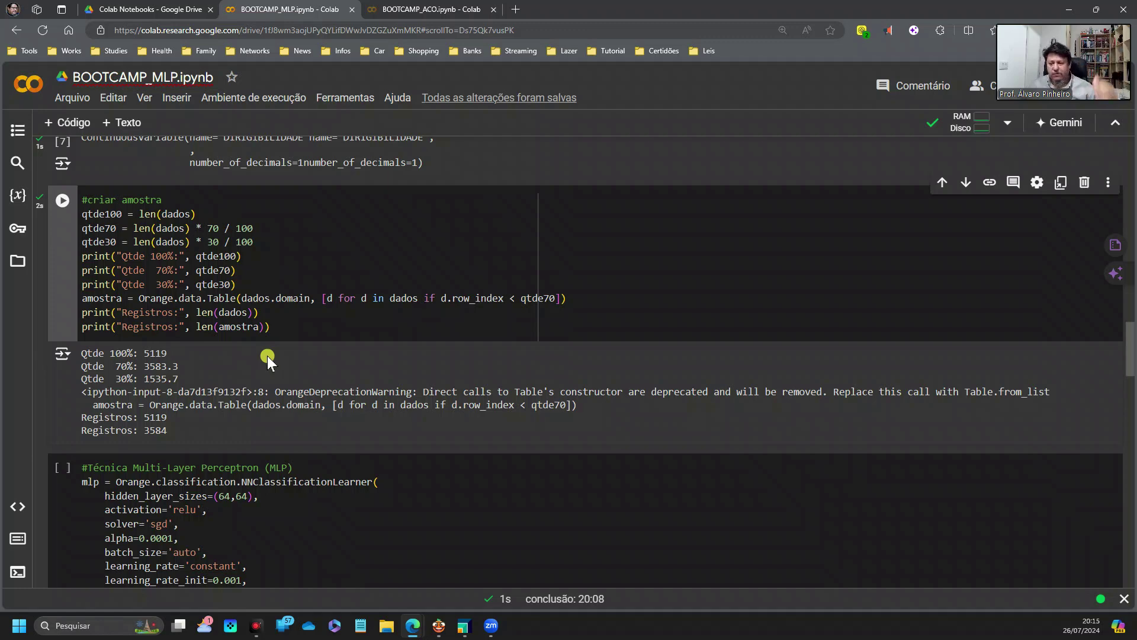
# Examine the Multi-Layer Perceptron cell's Orange.classification.NNClassificationLearner call and its documentation.
pyautogui.scroll(-2, 206, 406)
pyautogui.scroll(-2, 206, 406)
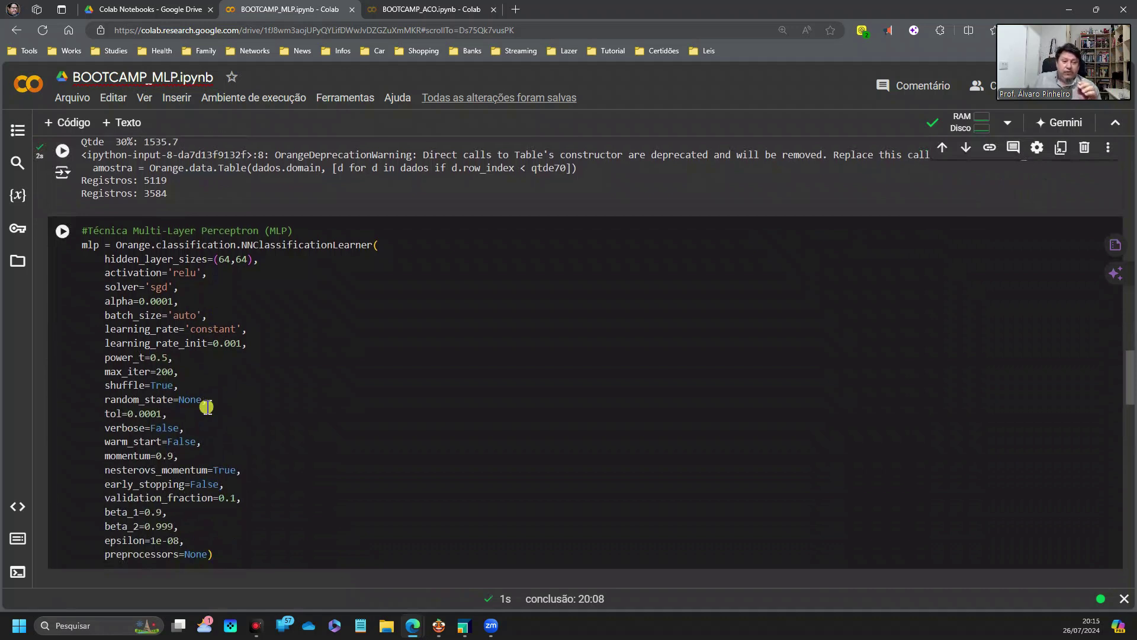
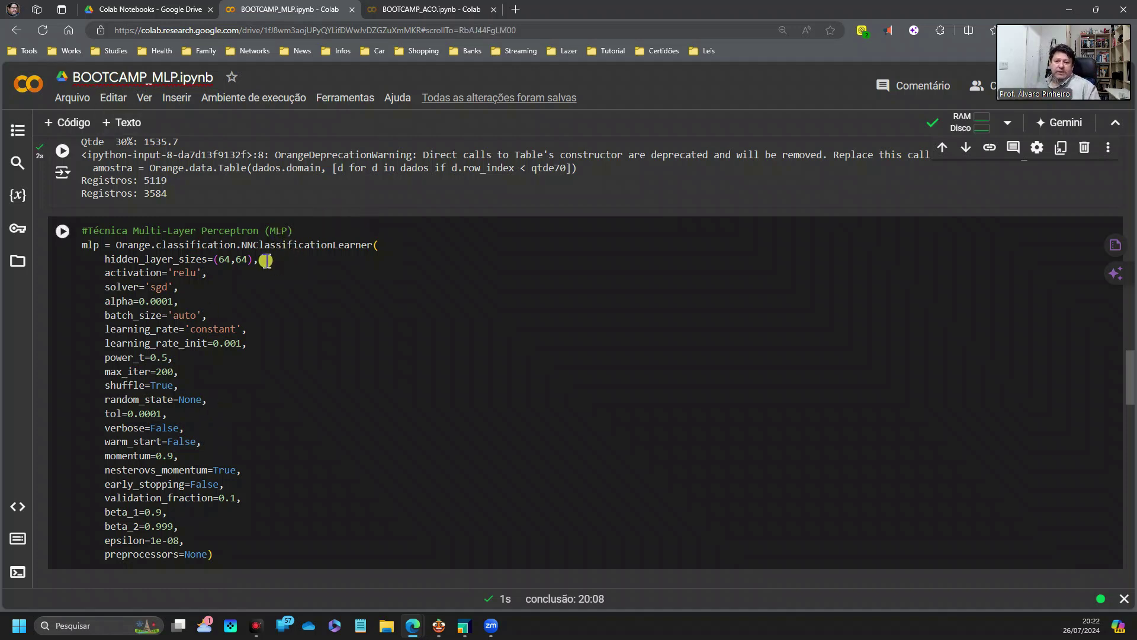
pyautogui.click(290, 245)
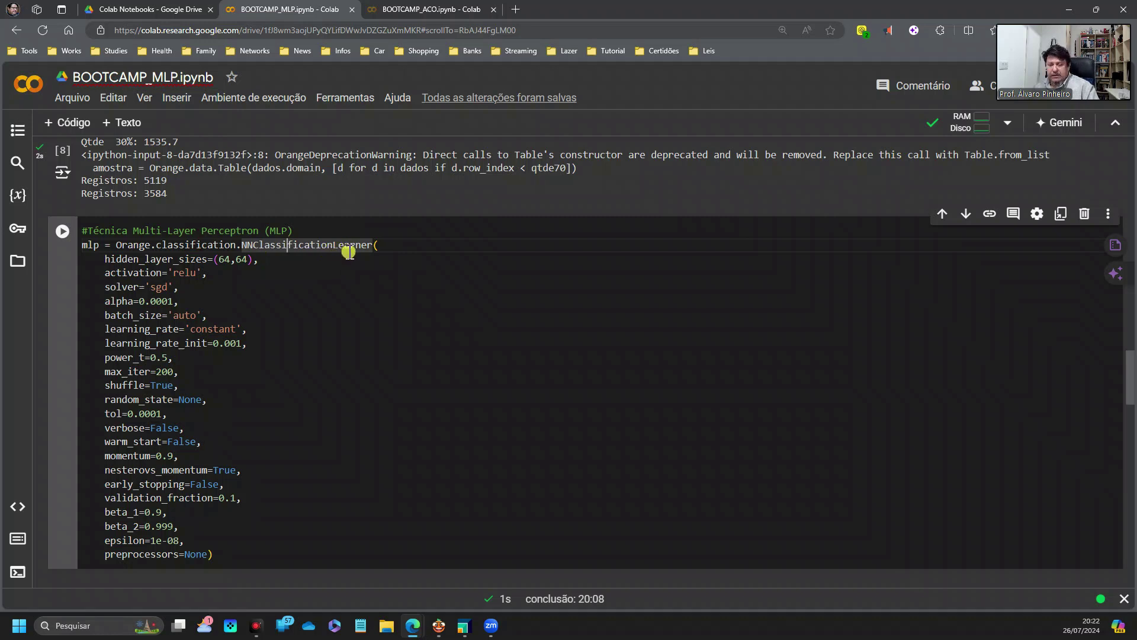
pyautogui.moveTo(349, 251)
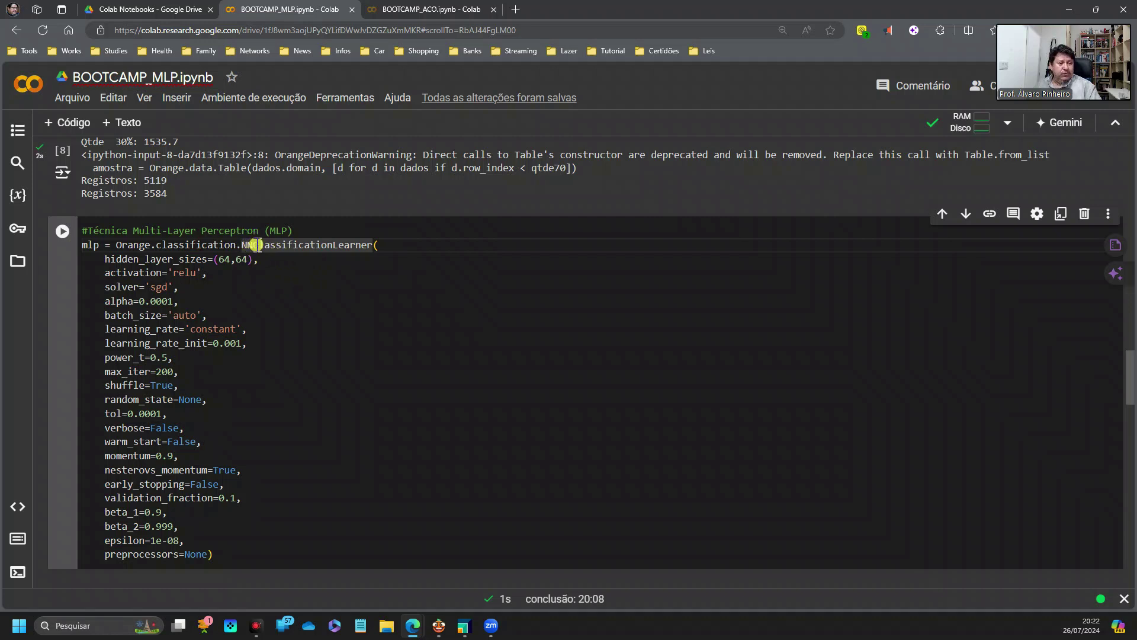
pyautogui.moveTo(257, 245)
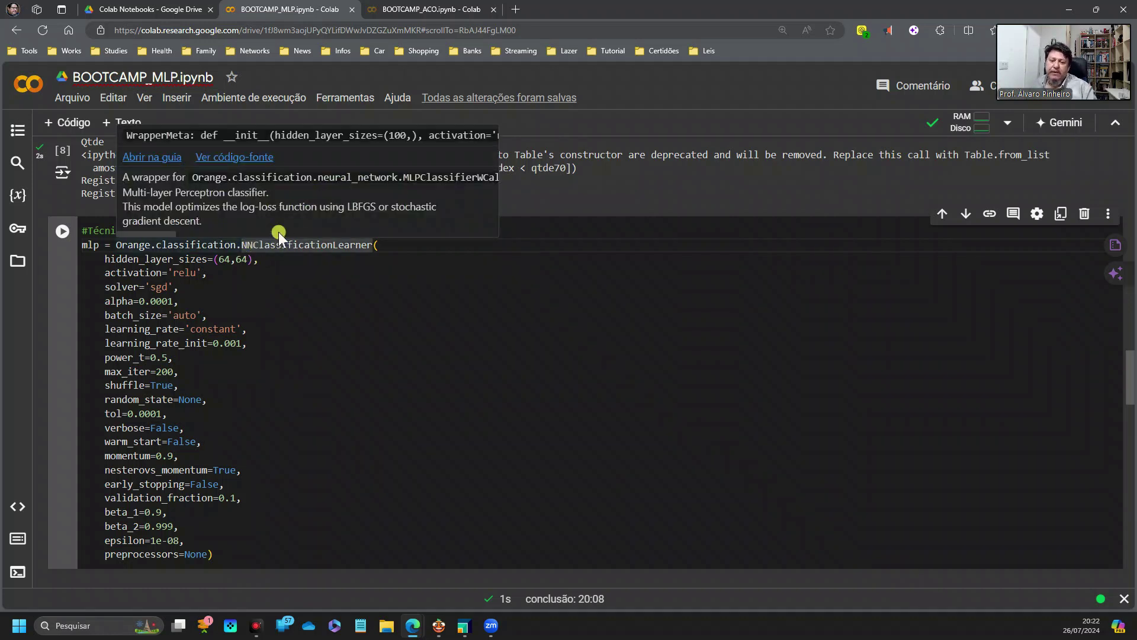
pyautogui.doubleClick(205, 243)
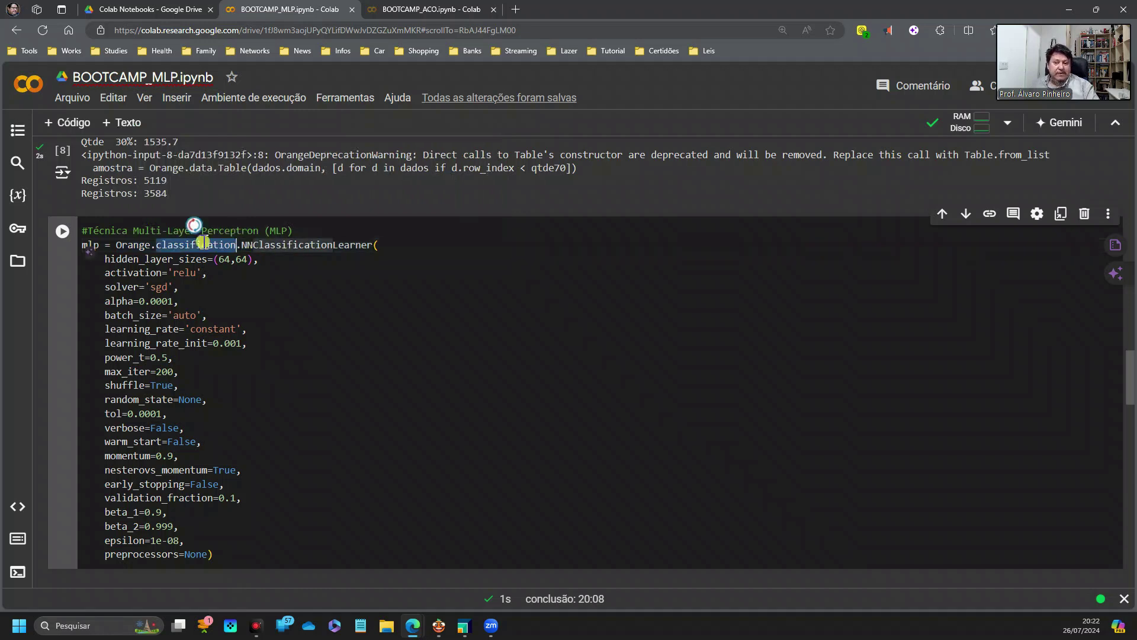
pyautogui.moveTo(204, 242)
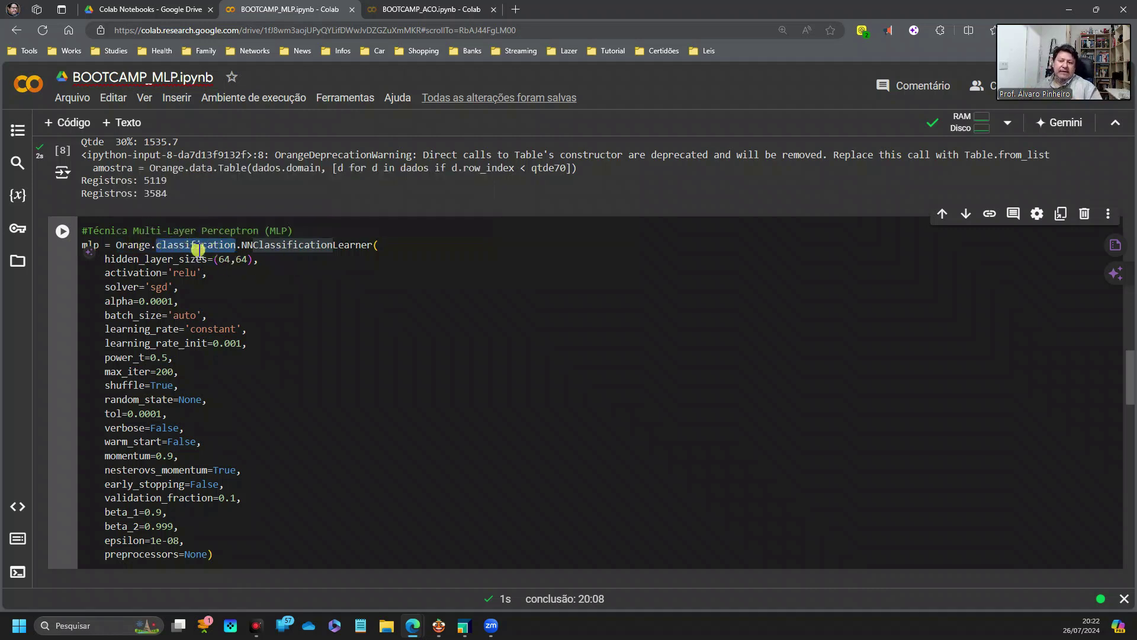
pyautogui.doubleClick(133, 243)
pyautogui.doubleClick(308, 244)
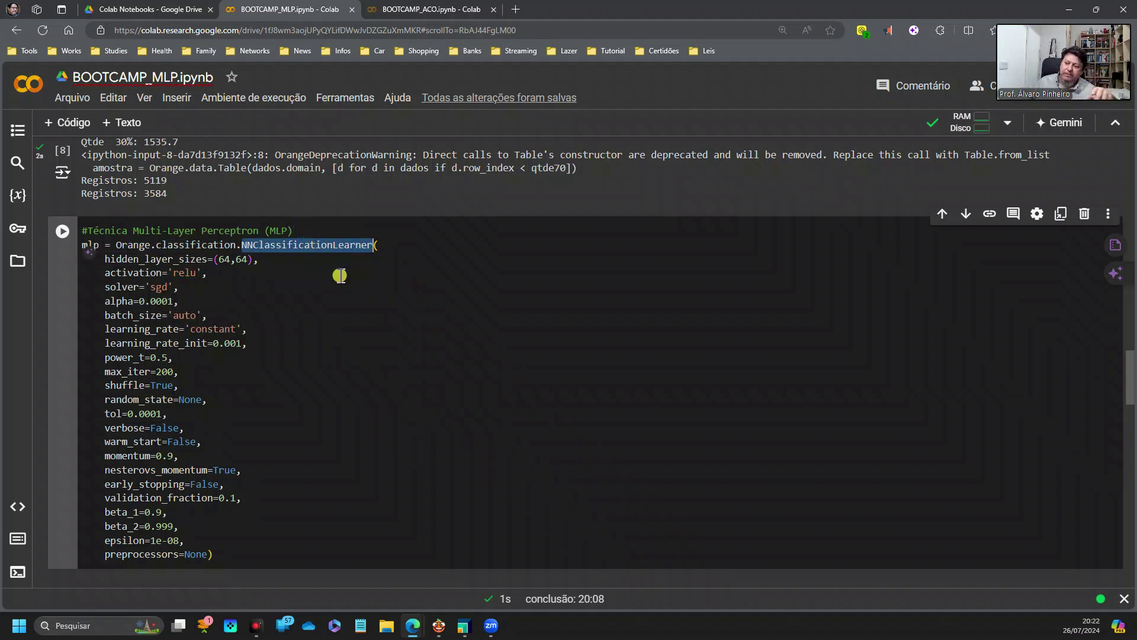
# Try to hide the floating text-selection menu until the next visit and deselect NNClassificationLearner.
pyautogui.click(89, 252)
pyautogui.moveTo(279, 300)
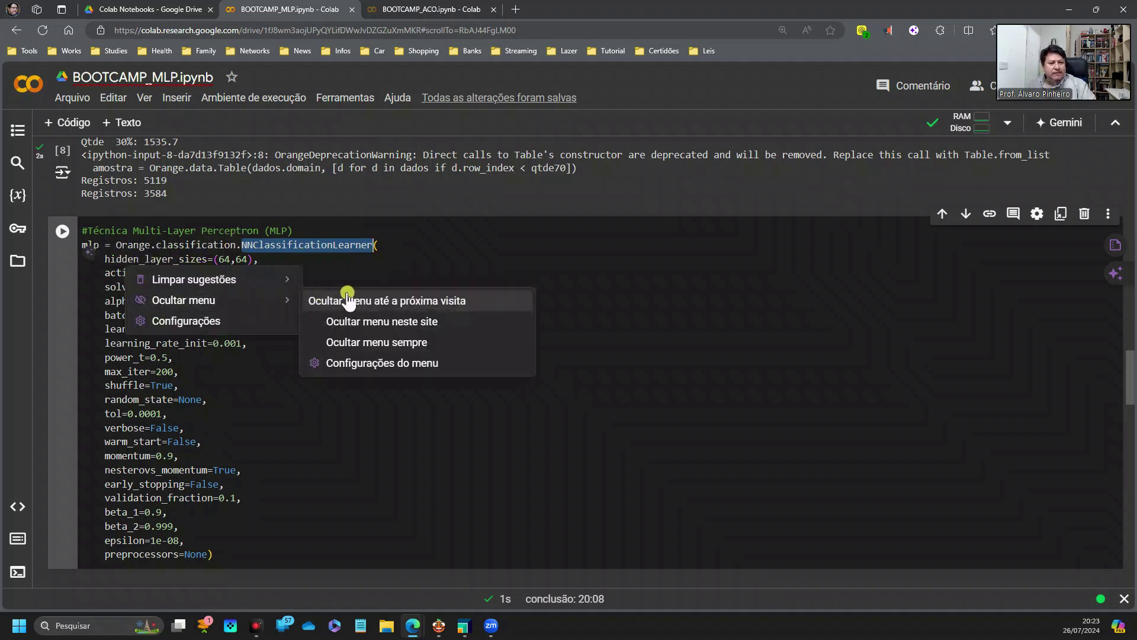
pyautogui.click(454, 304)
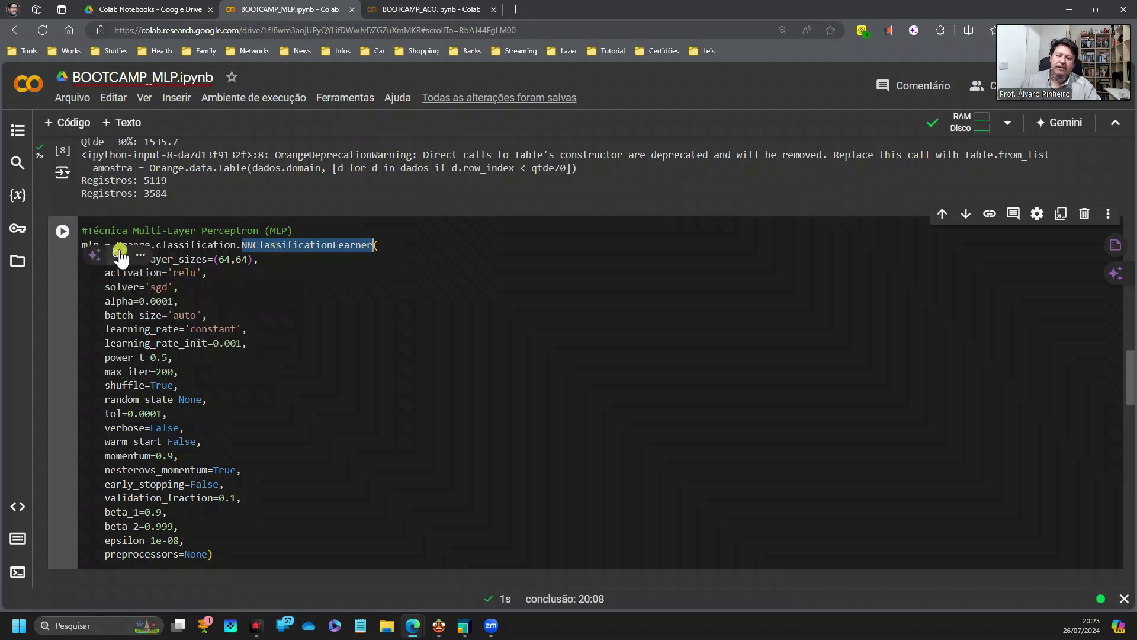
pyautogui.click(266, 263)
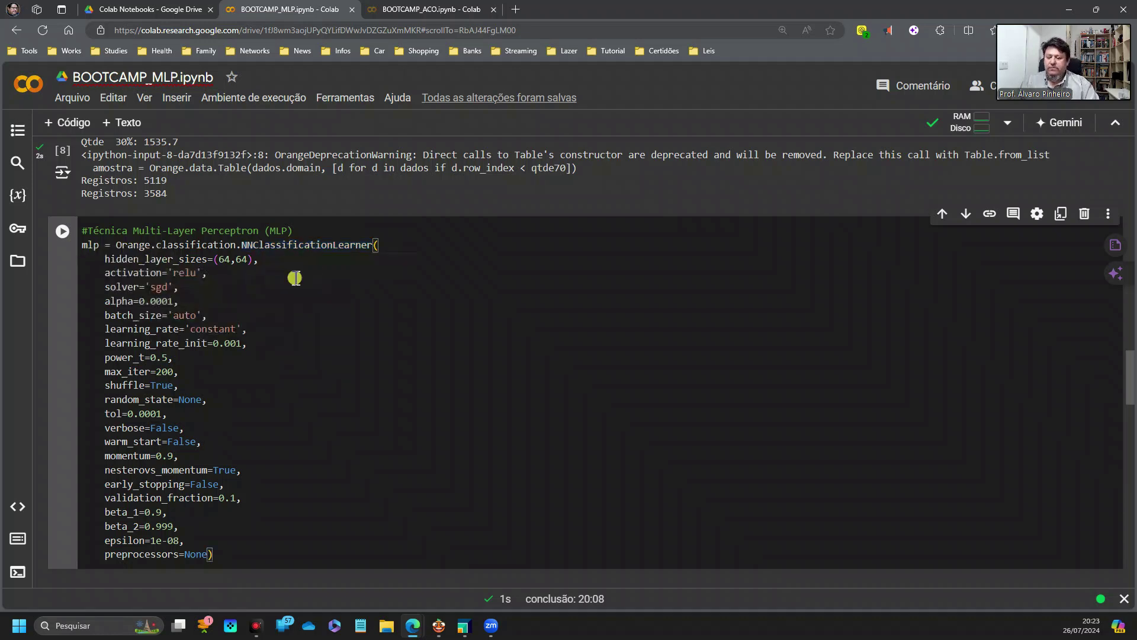
# Go through the MLP learner's parameters line by line from hidden_layer_sizes to early_stopping.
pyautogui.press('Down')
pyautogui.press('Down')
pyautogui.press('Down')
pyautogui.press('Down')
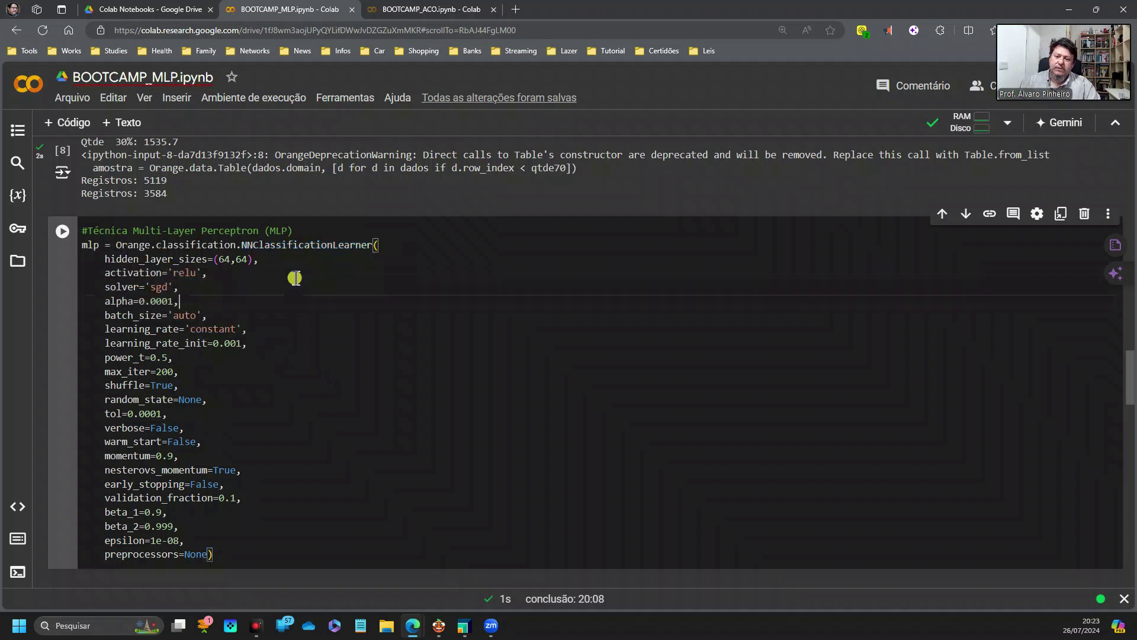
pyautogui.press('Down')
pyautogui.press('Down')
pyautogui.press('Down')
pyautogui.press('Down')
pyautogui.press('Down')
pyautogui.press('Down')
pyautogui.press('Down')
pyautogui.press('Down')
pyautogui.press('Down')
pyautogui.press('Down')
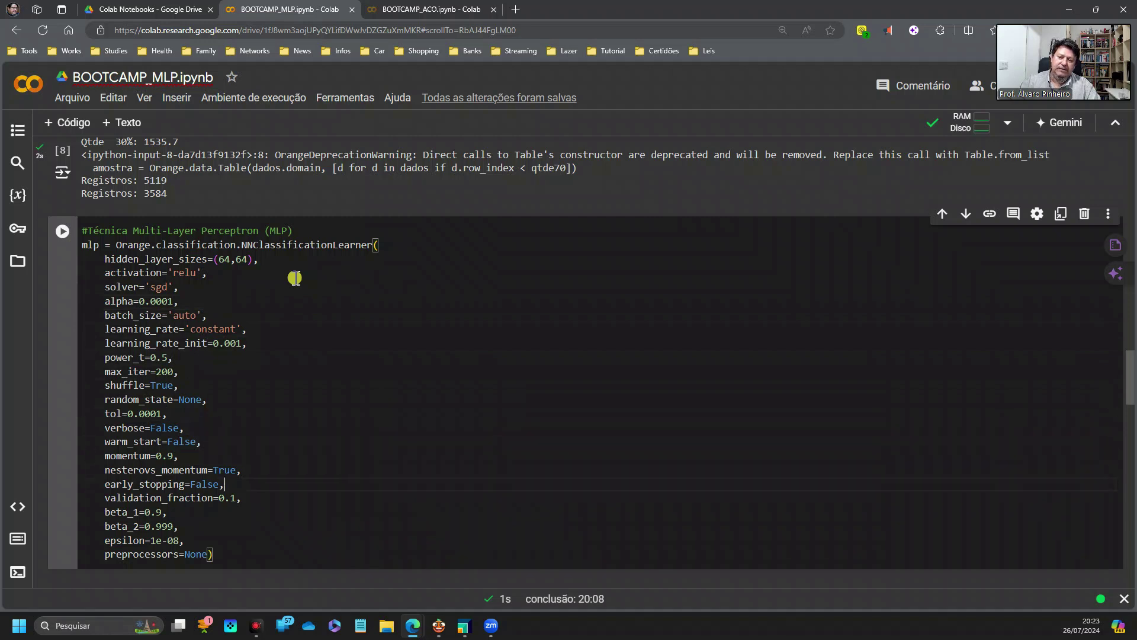
# Review the MLP learner's remaining parameters down to preprocessors and the hyperparameter descriptions below the cell.
pyautogui.press('Down')
pyautogui.press('Down')
pyautogui.press('Down')
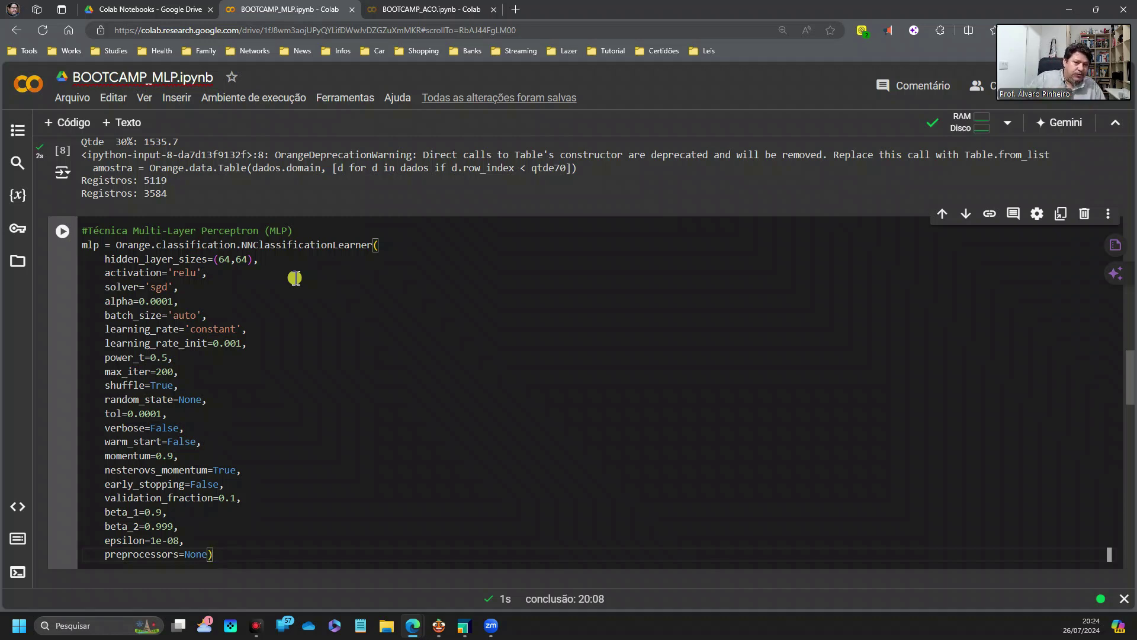
pyautogui.doubleClick(89, 244)
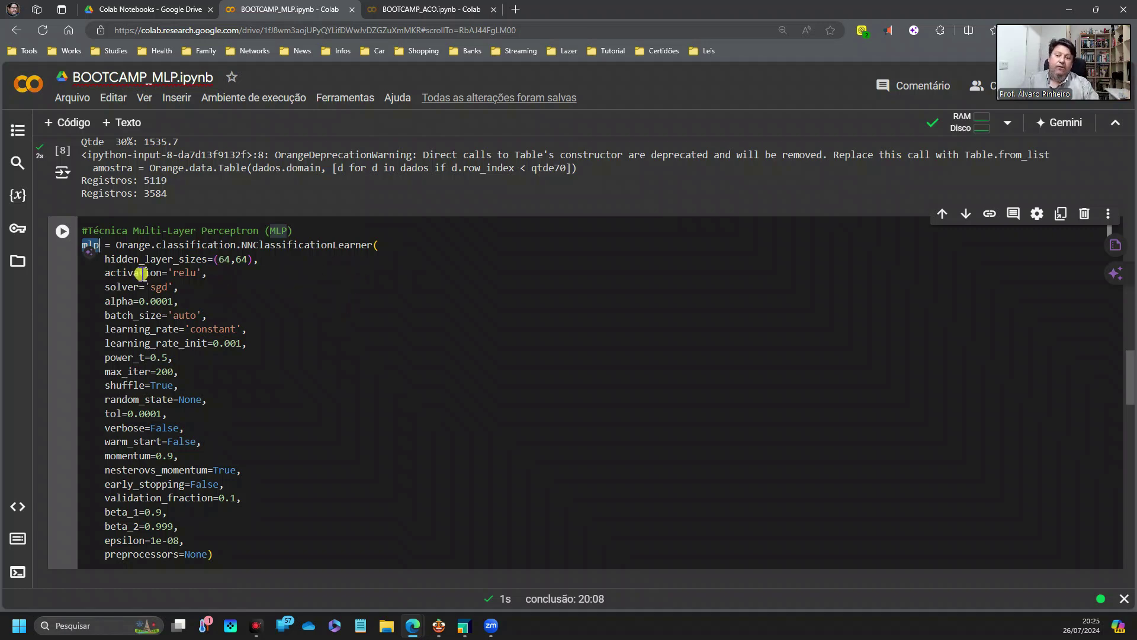
pyautogui.scroll(-4, 272, 278)
pyautogui.scroll(4, 269, 279)
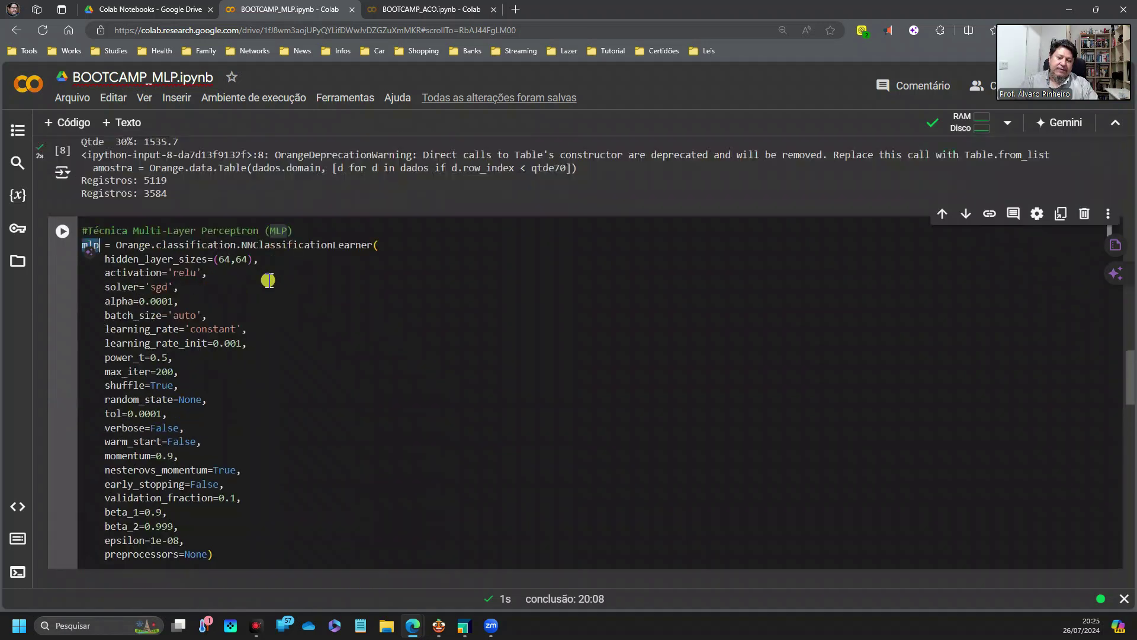
pyautogui.scroll(-5, 268, 280)
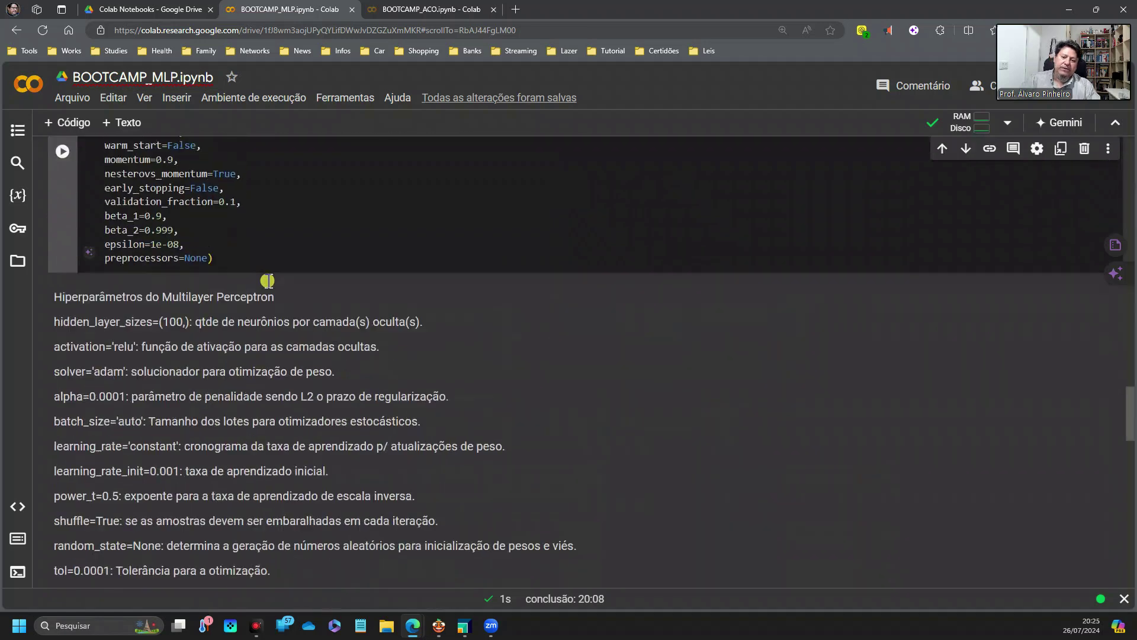
pyautogui.scroll(-7, 266, 283)
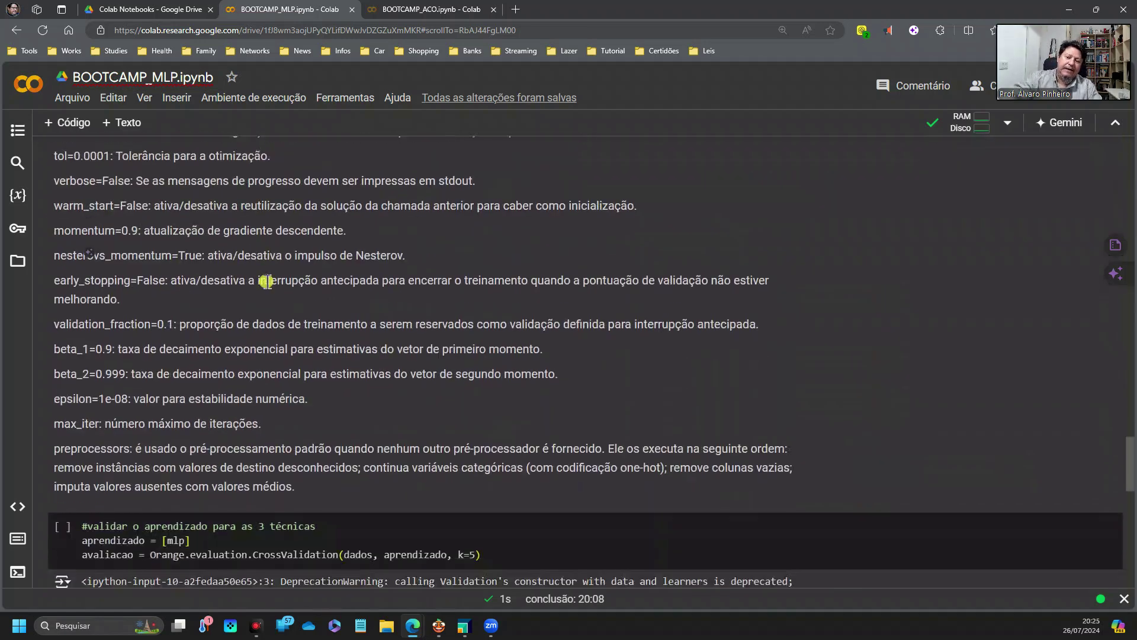
pyautogui.scroll(6, 266, 281)
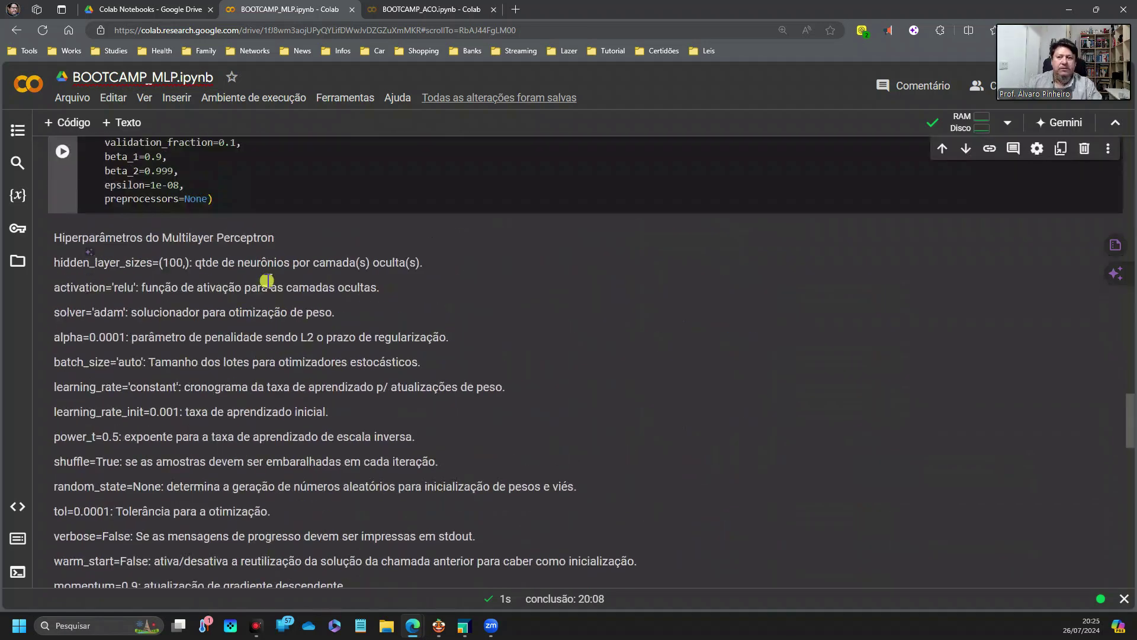
# Run the Multi-Layer Perceptron cell that creates the mlp learner.
pyautogui.scroll(2, 267, 280)
pyautogui.scroll(-2, 266, 281)
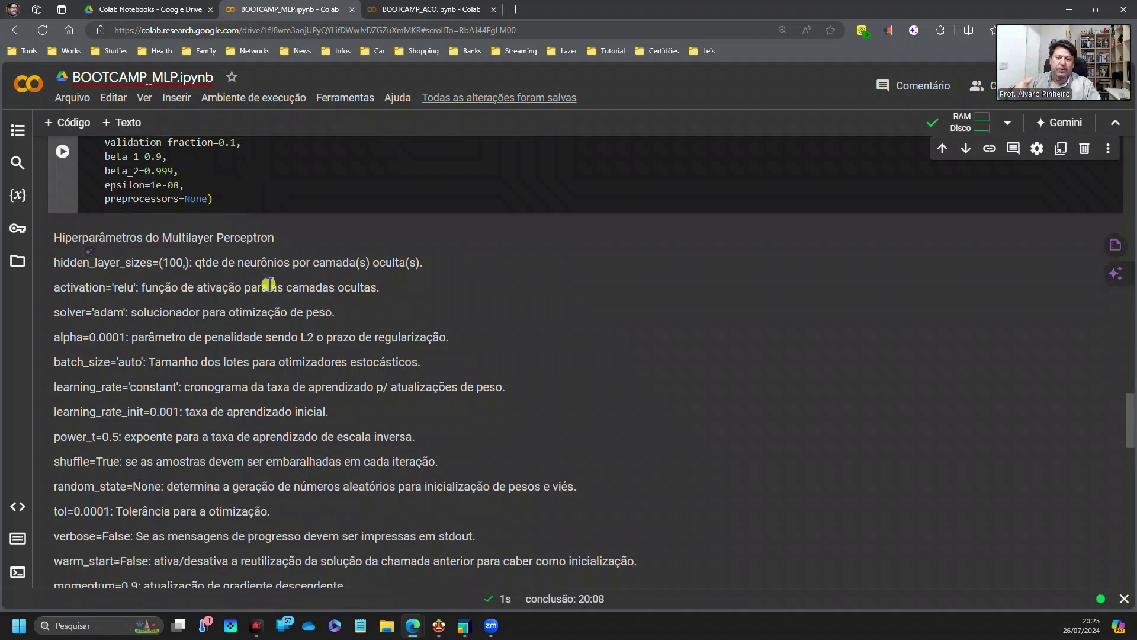
pyautogui.scroll(7, 269, 287)
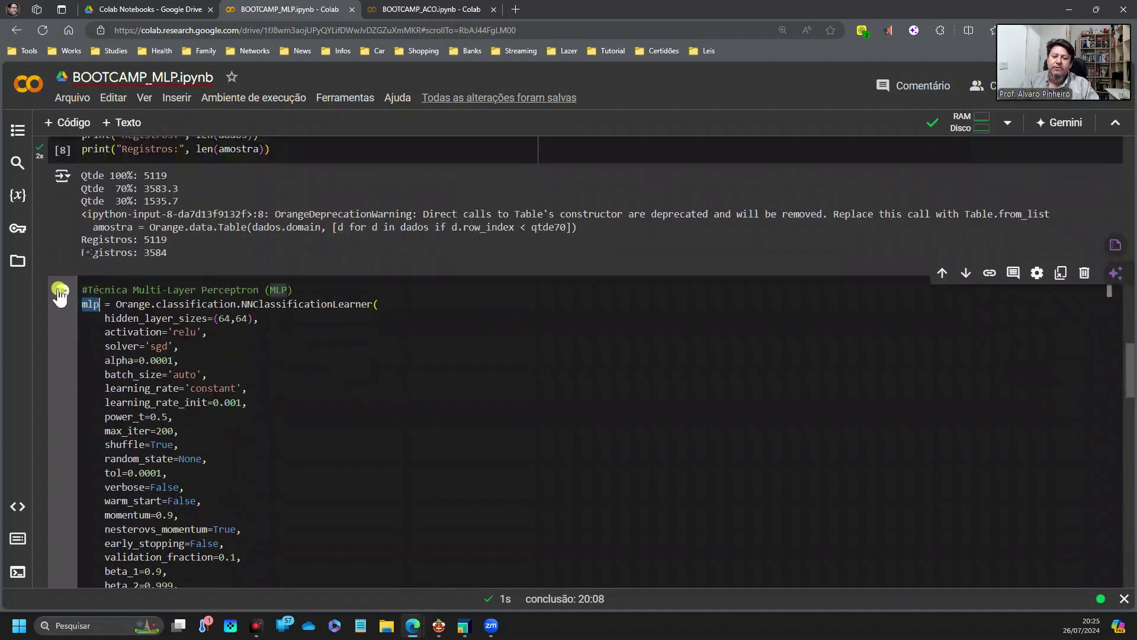
pyautogui.click(62, 291)
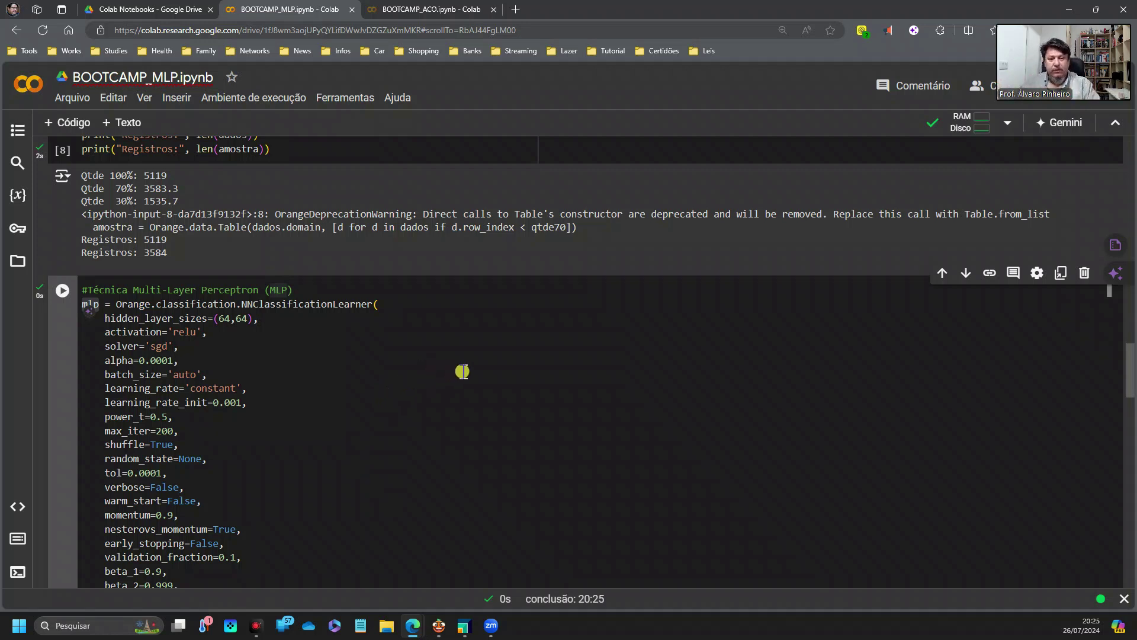
# Run the validation cell that cross-validates the mlp learner on dados with k=5.
pyautogui.scroll(-2, 463, 371)
pyautogui.scroll(-15, 463, 371)
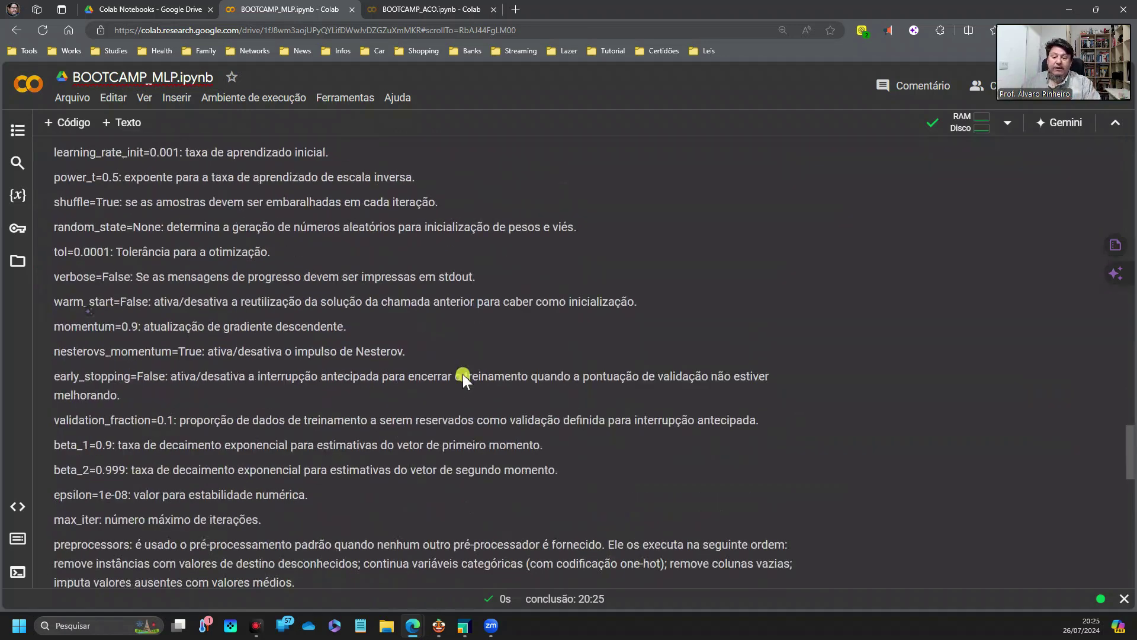
pyautogui.scroll(-3, 464, 372)
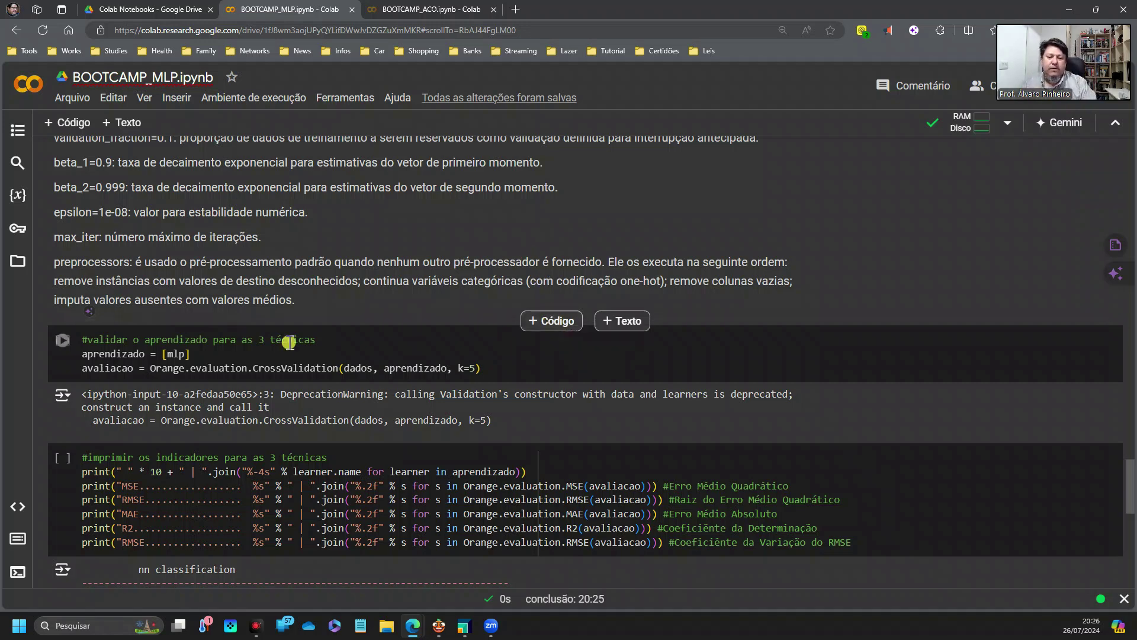
pyautogui.moveTo(292, 368)
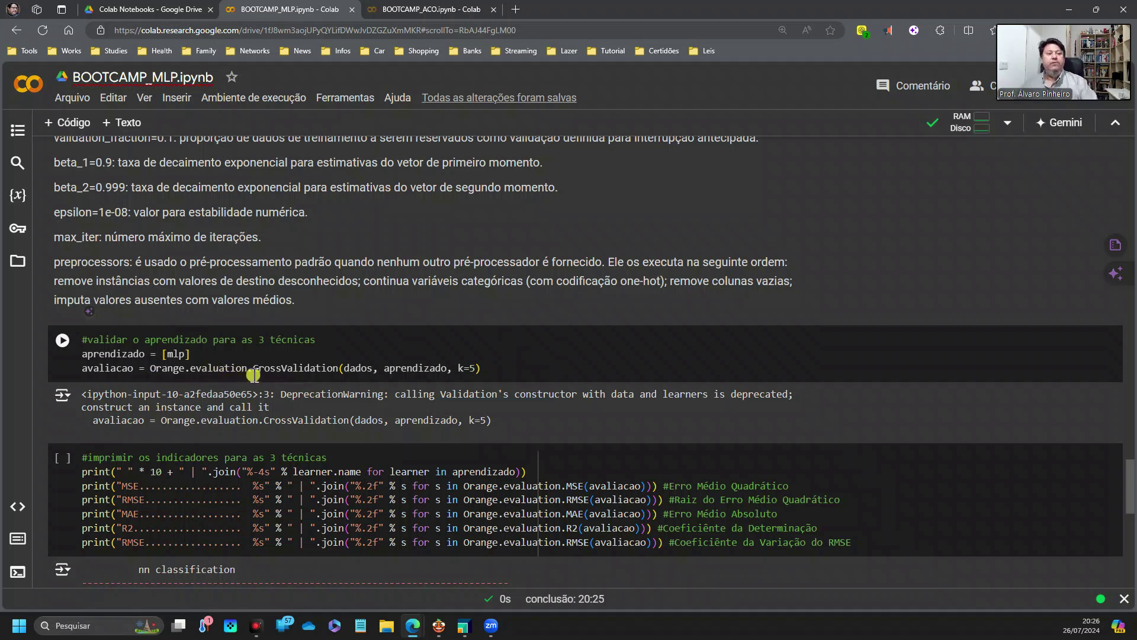
pyautogui.moveTo(253, 375)
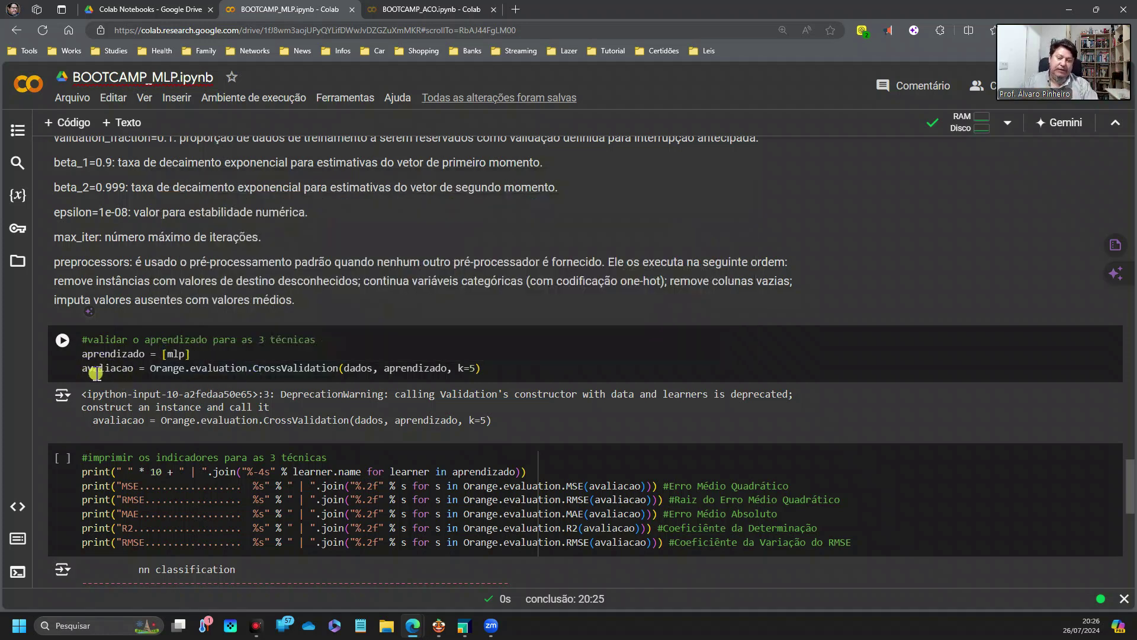
pyautogui.moveTo(96, 373)
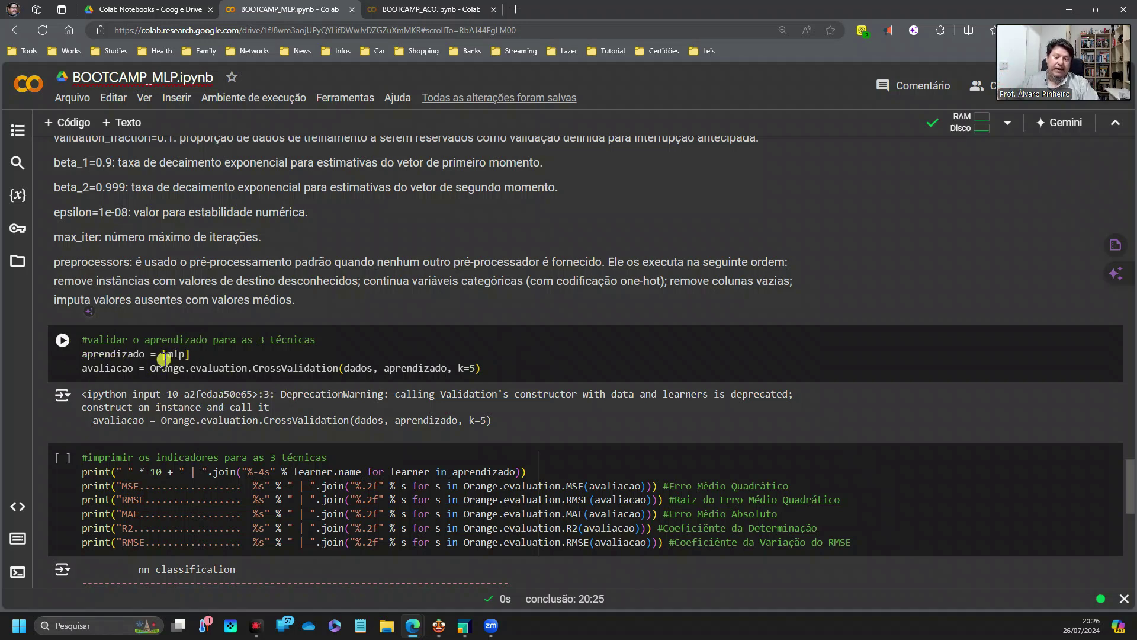
pyautogui.moveTo(171, 359)
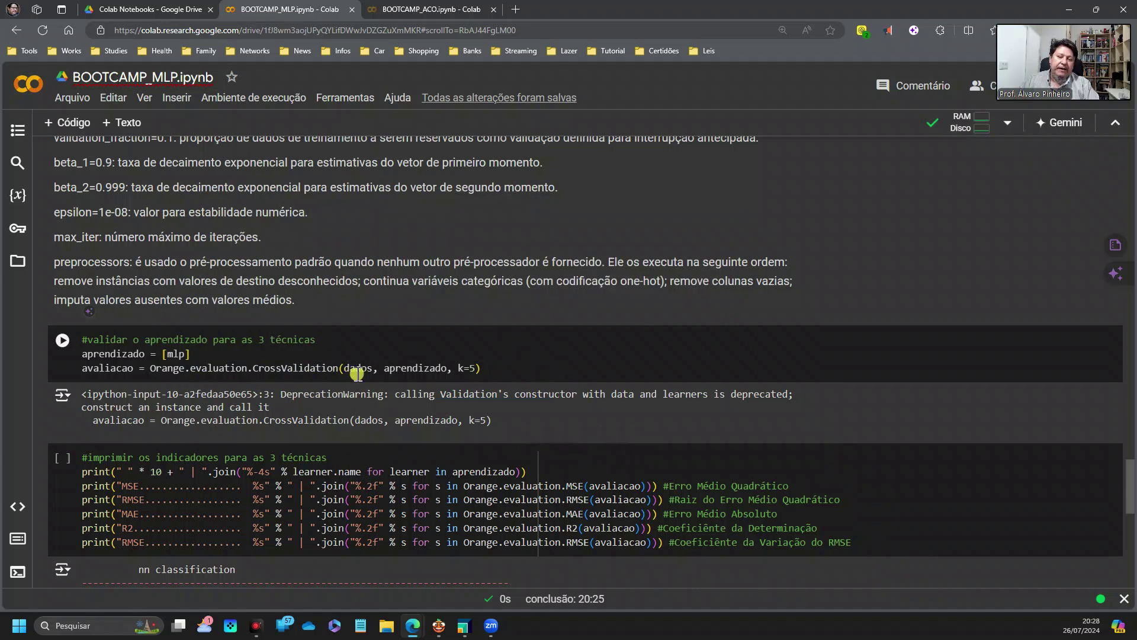
pyautogui.moveTo(362, 368)
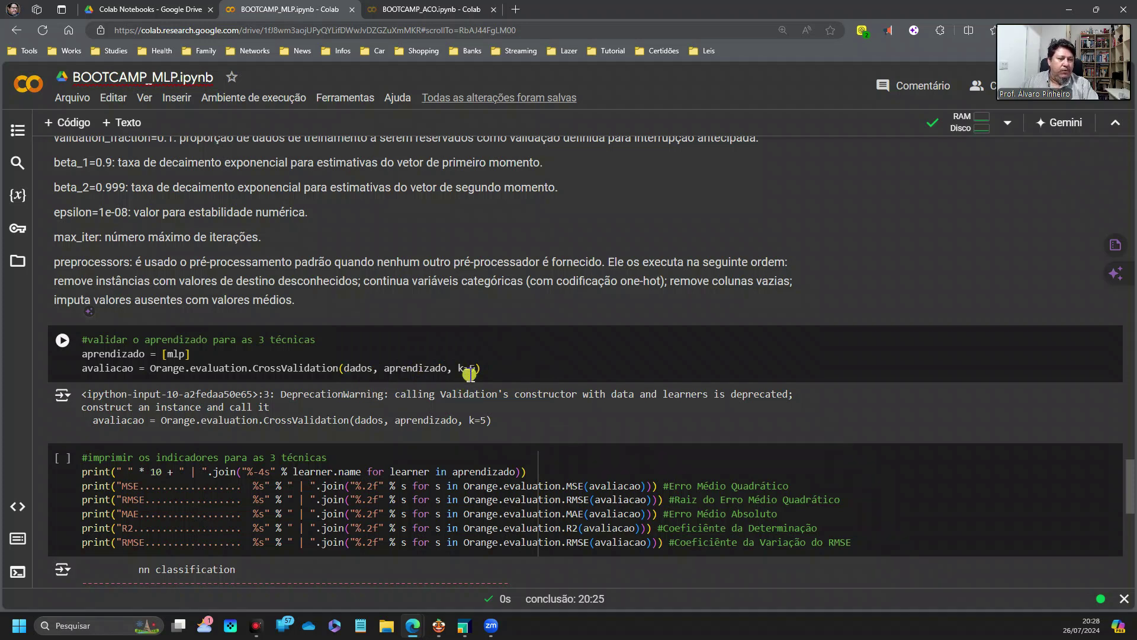
pyautogui.moveTo(469, 374)
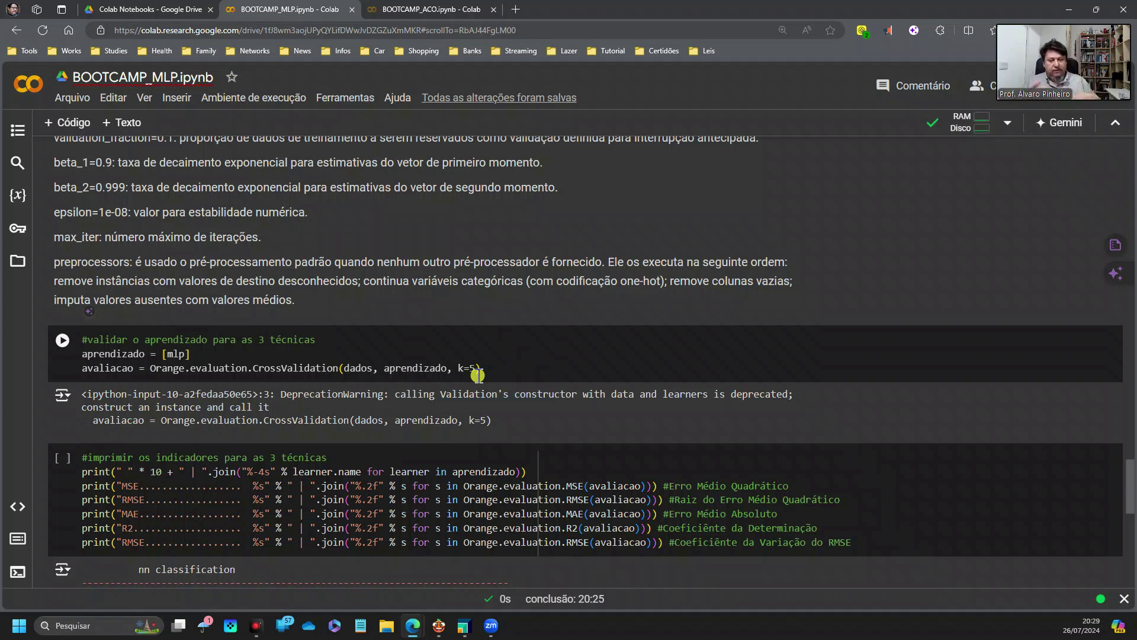
pyautogui.click(62, 341)
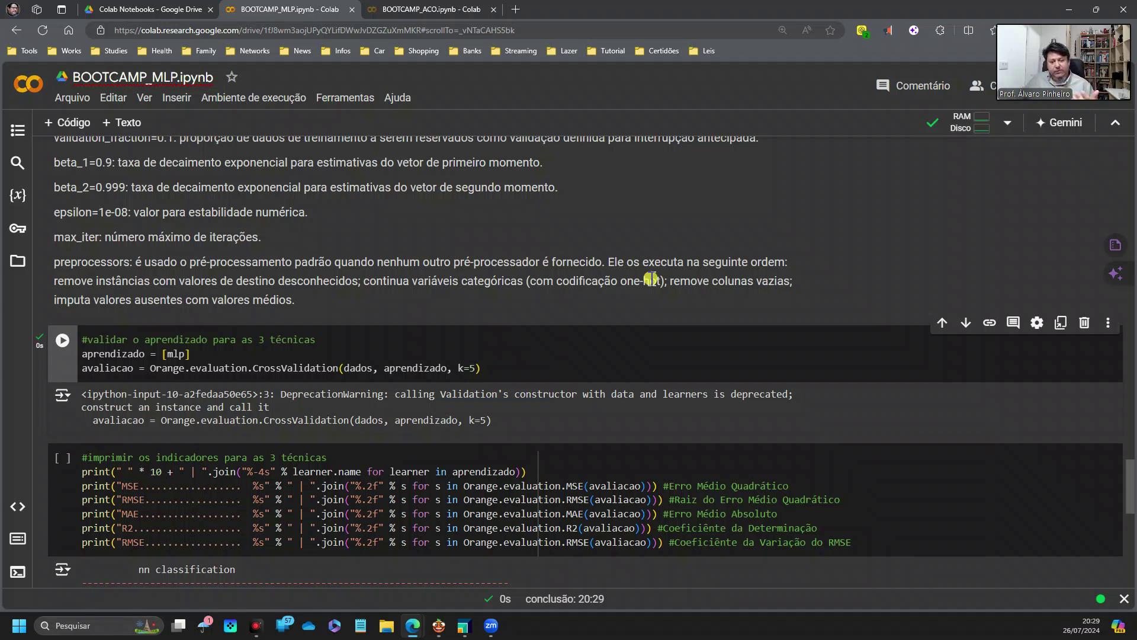
# Run the cell that prints the MSE, RMSE, MAE and R2 indicators for the cross-validation.
pyautogui.scroll(-3, 909, 481)
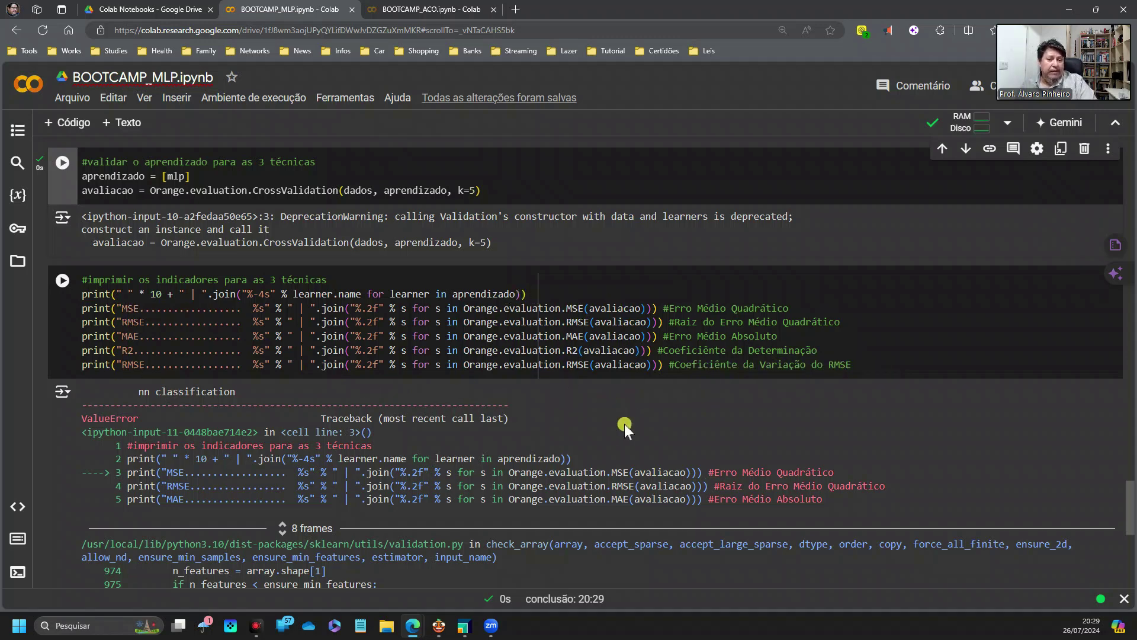
pyautogui.click(63, 281)
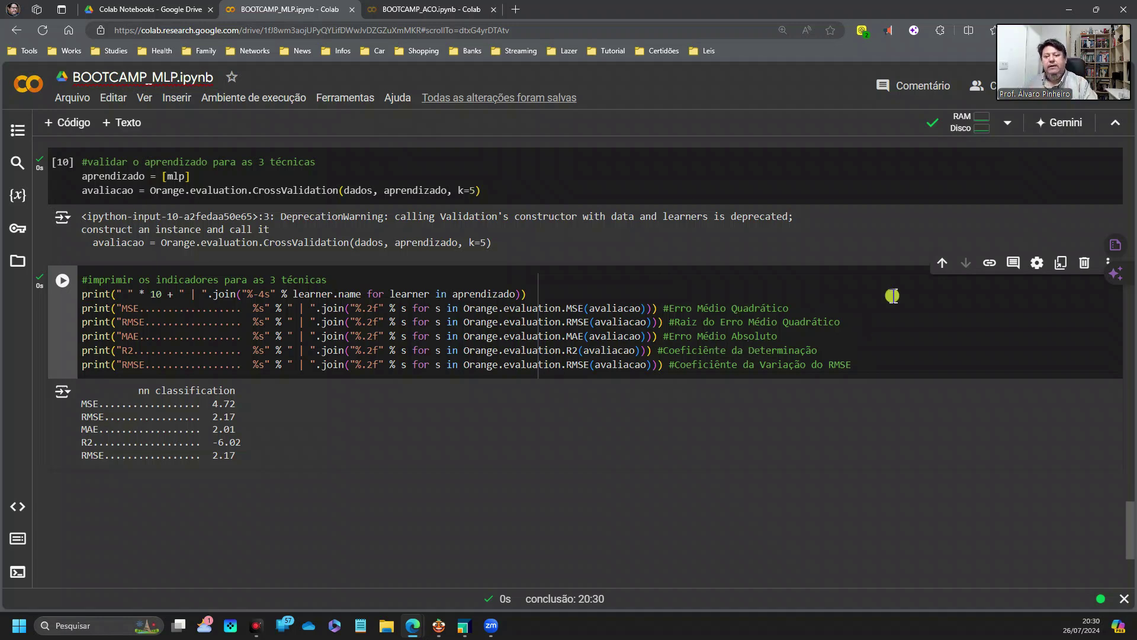
pyautogui.scroll(10, 579, 287)
pyautogui.scroll(8, 579, 288)
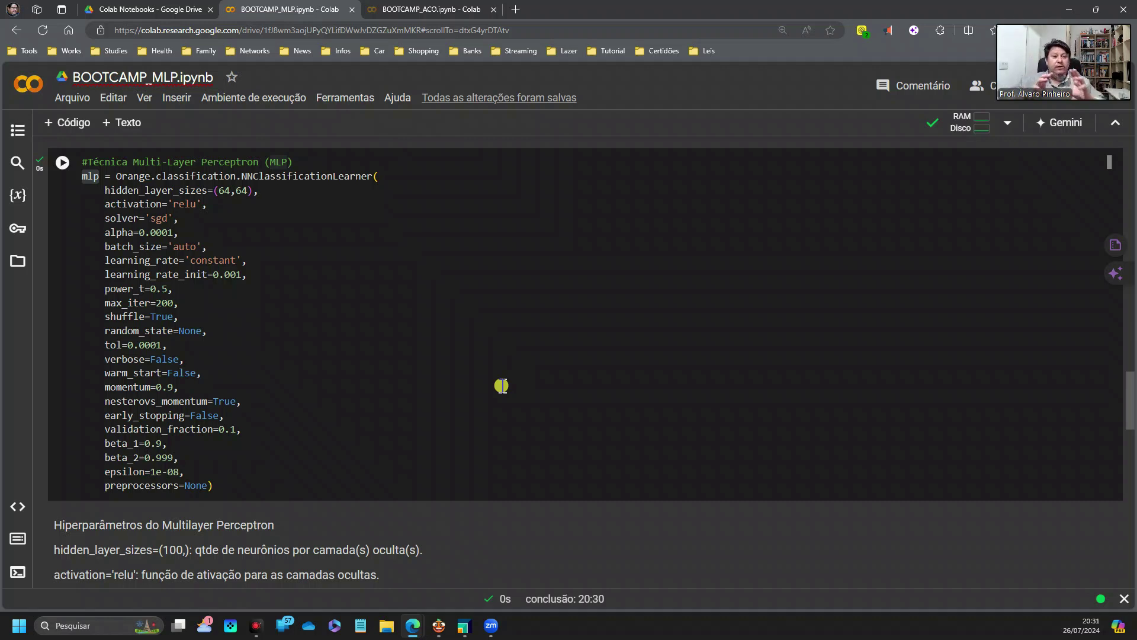
pyautogui.scroll(-8, 491, 358)
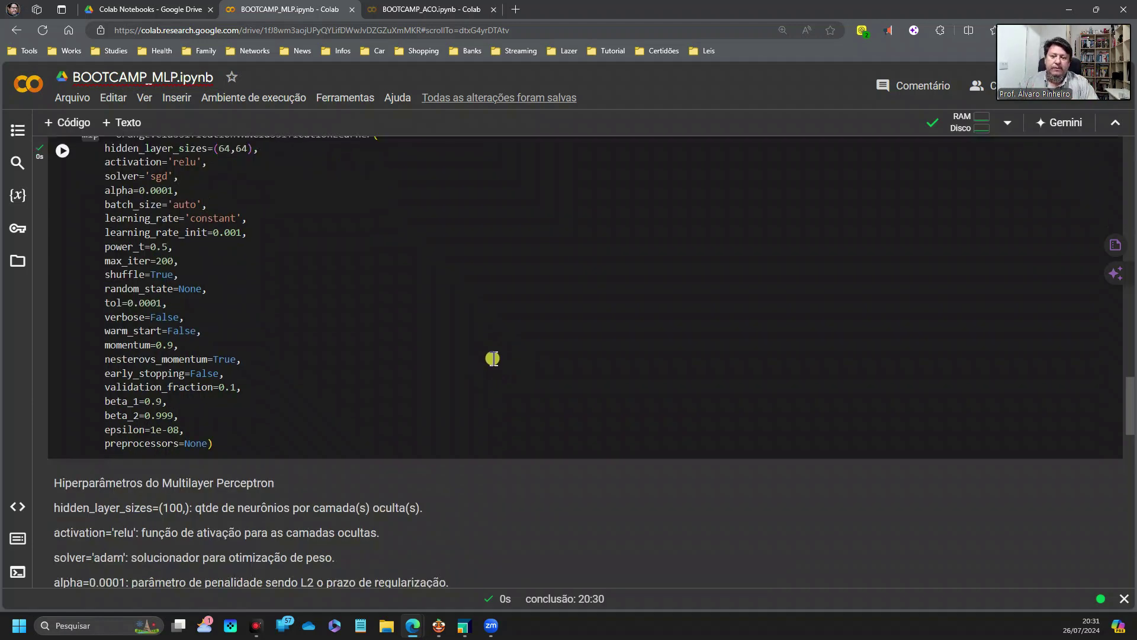
pyautogui.scroll(-10, 493, 360)
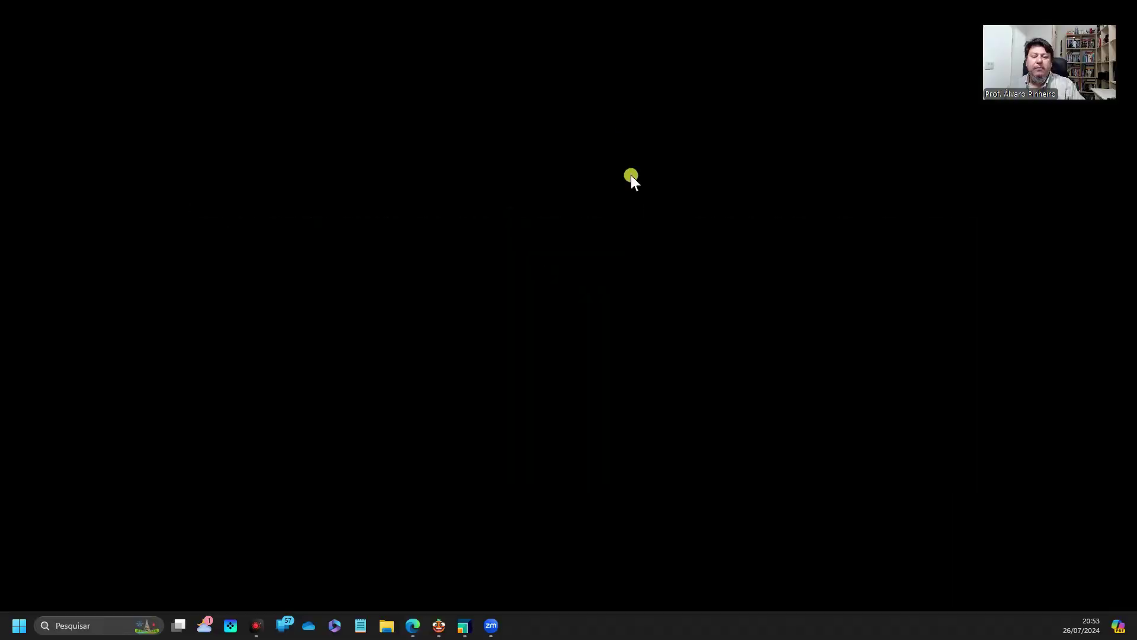
# Switch to RapidMiner Studio and choose My Computer as the source for the data import.
pyautogui.click(465, 631)
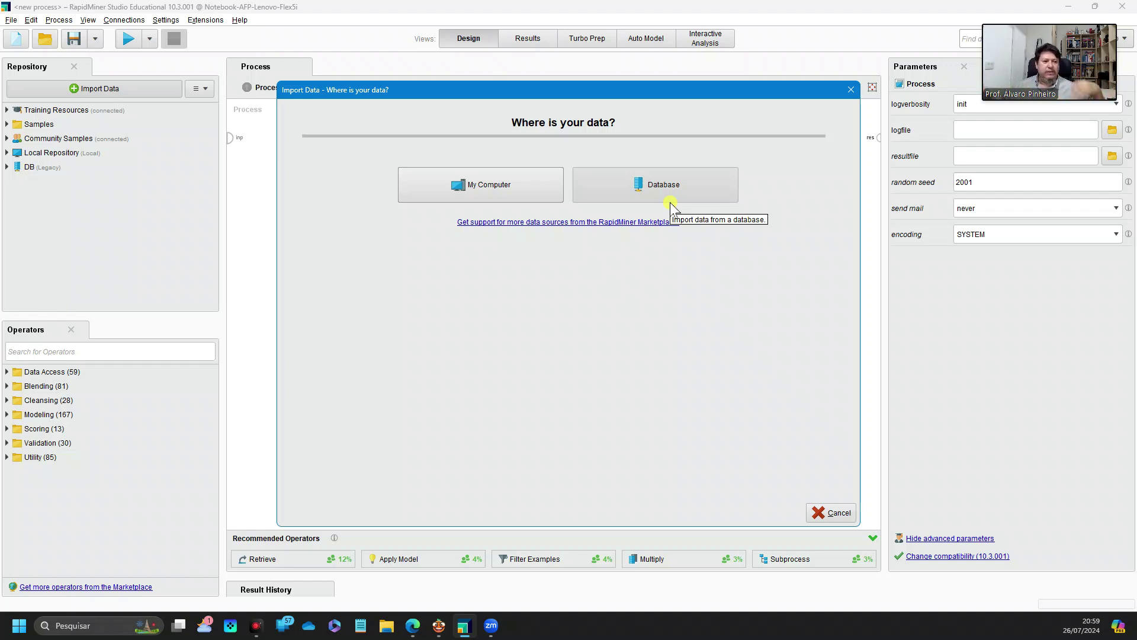
pyautogui.click(462, 184)
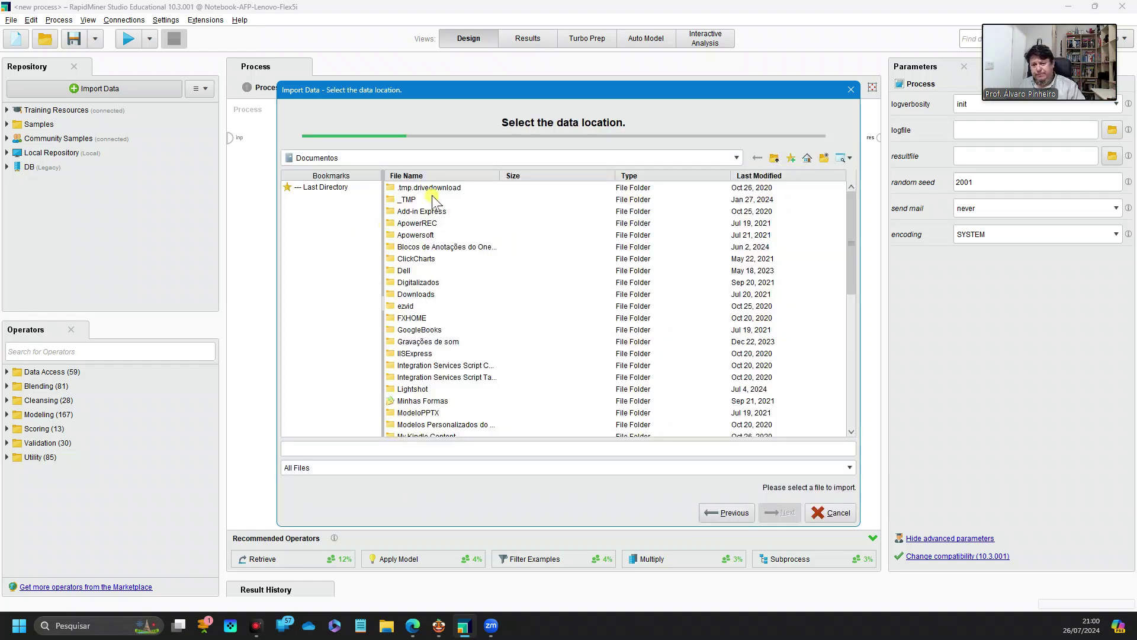
# Browse through Área de Trabalho to HD EXTERNO (F:) and open the DADOS folder inside the owner's personal folder.
pyautogui.click(737, 158)
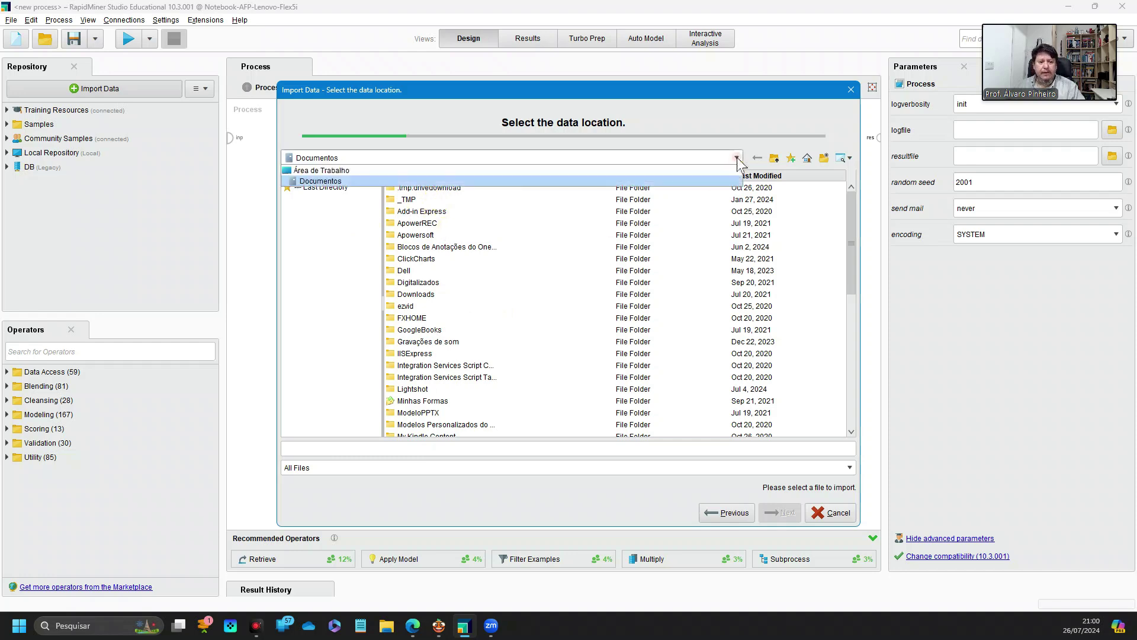
pyautogui.click(338, 170)
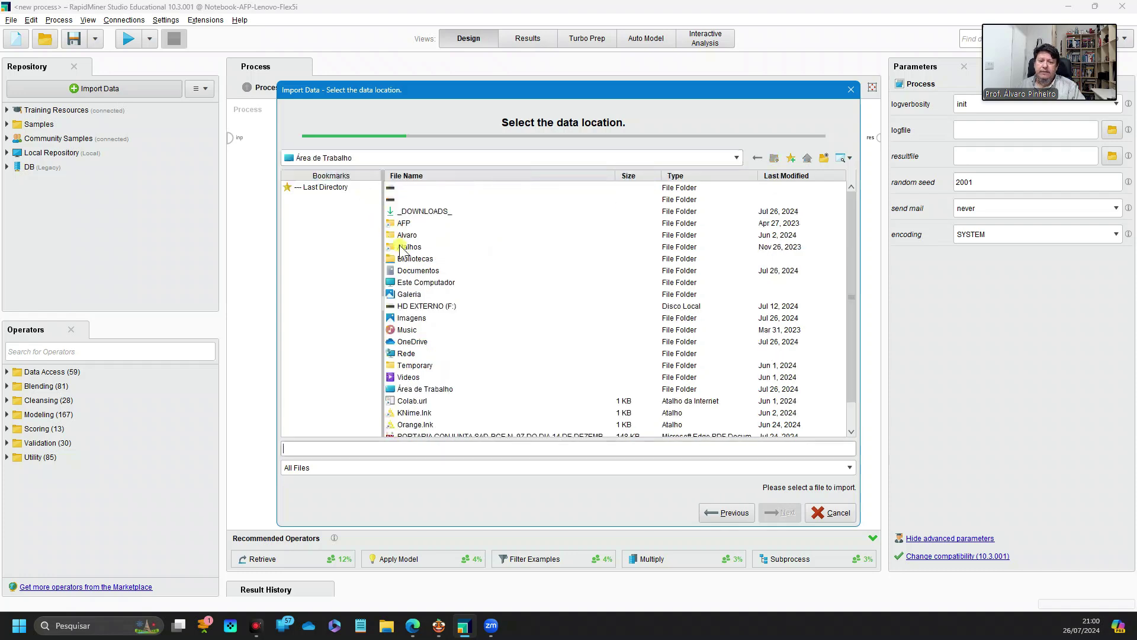
pyautogui.click(438, 307)
pyautogui.click(437, 307)
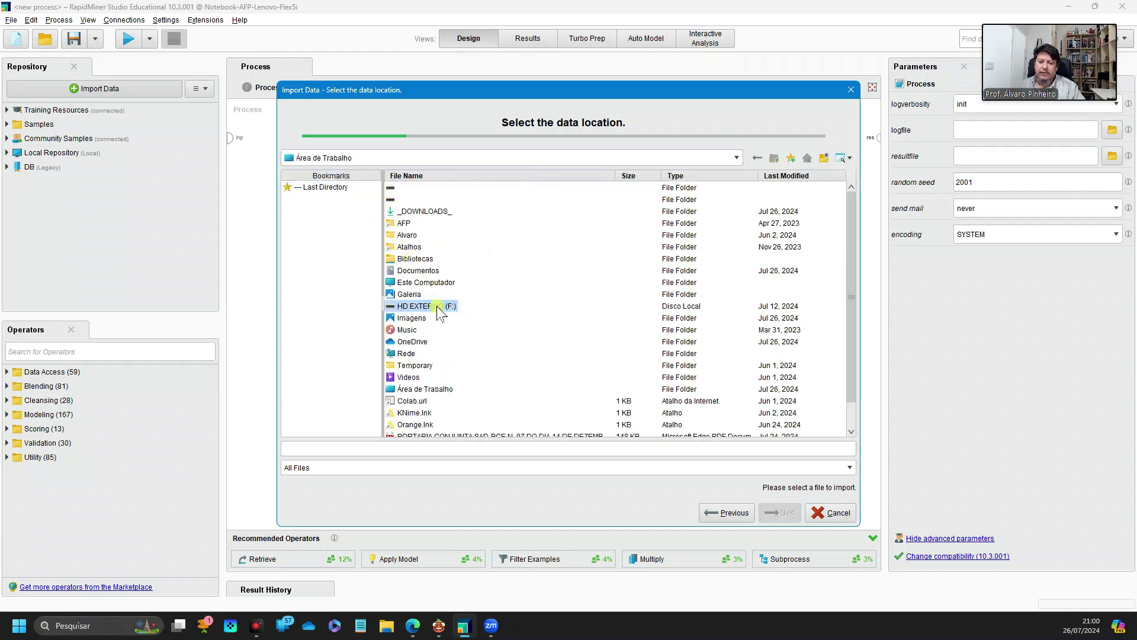
pyautogui.doubleClick(438, 308)
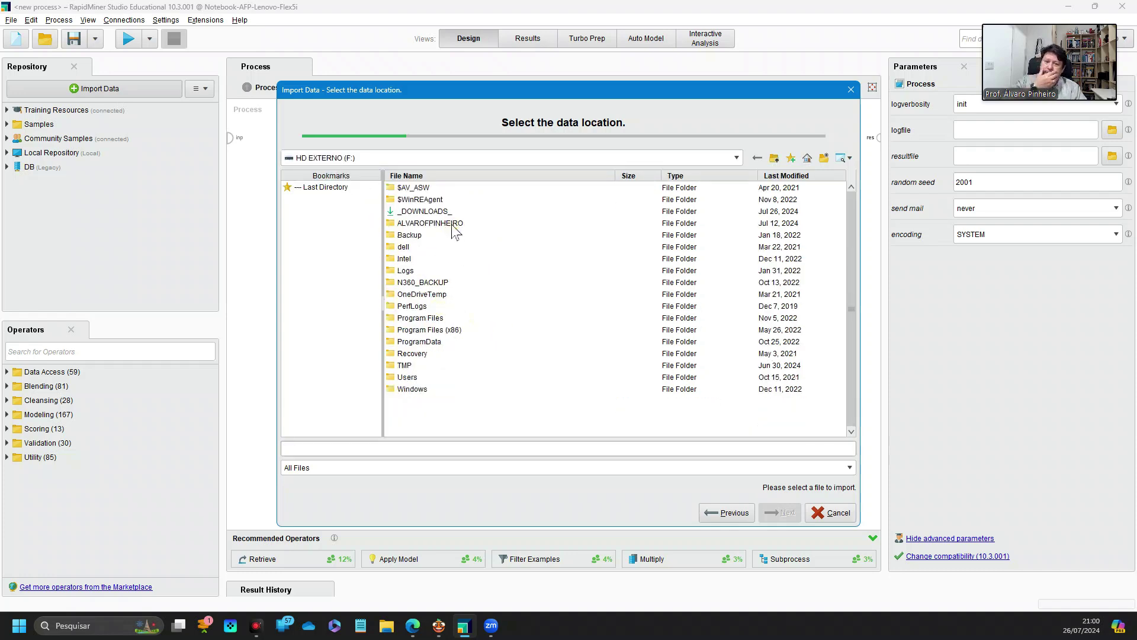
pyautogui.click(453, 224)
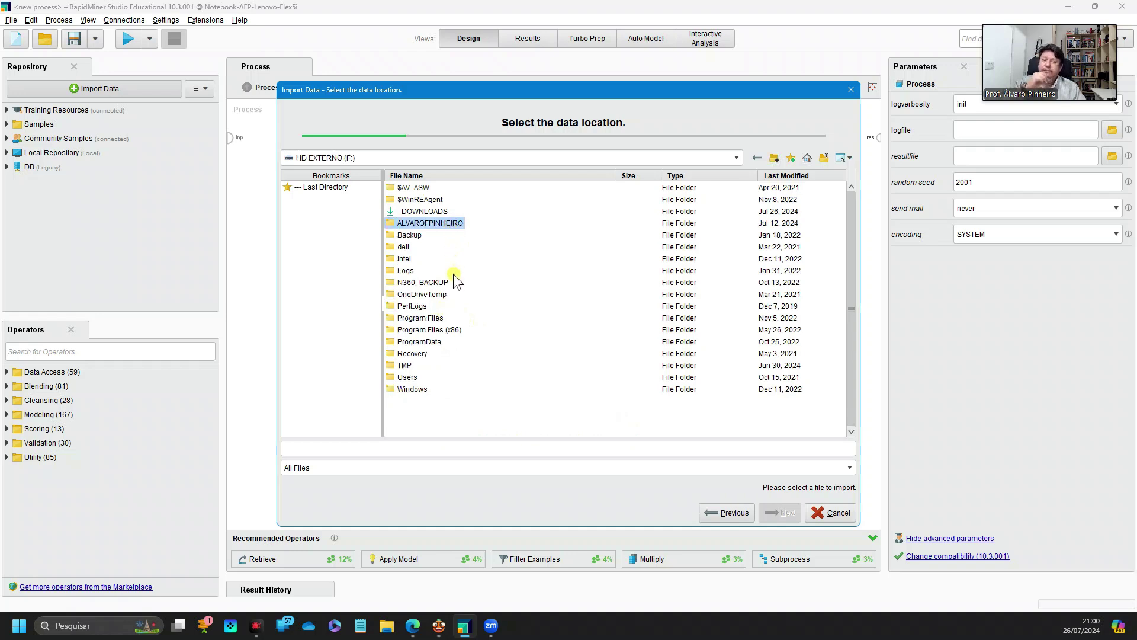
pyautogui.click(449, 223)
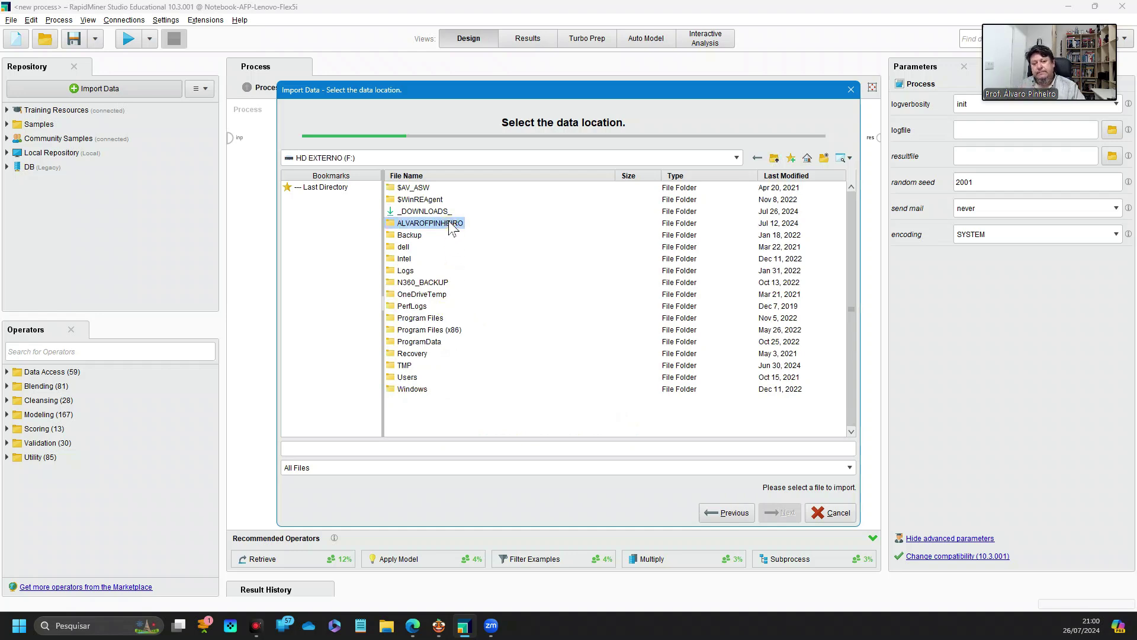
pyautogui.doubleClick(448, 223)
pyautogui.click(409, 212)
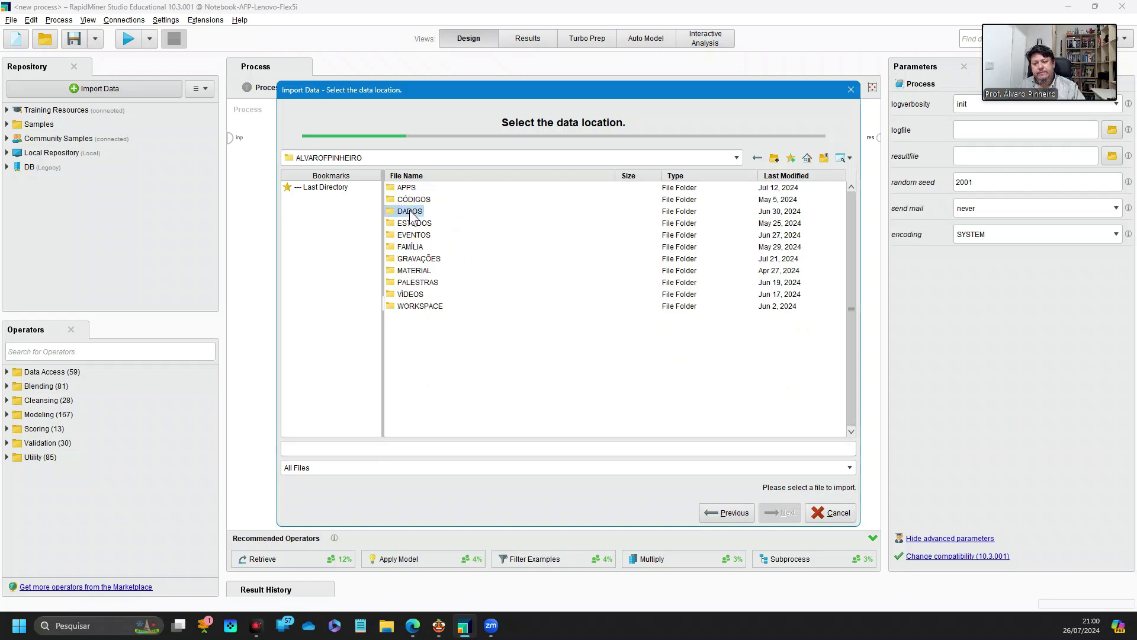
pyautogui.doubleClick(411, 214)
# Select rotas.csv in the DADOS folder as the file to import.
pyautogui.scroll(-12, 441, 308)
pyautogui.scroll(-10, 447, 343)
pyautogui.scroll(-3, 447, 350)
pyautogui.scroll(-7, 447, 349)
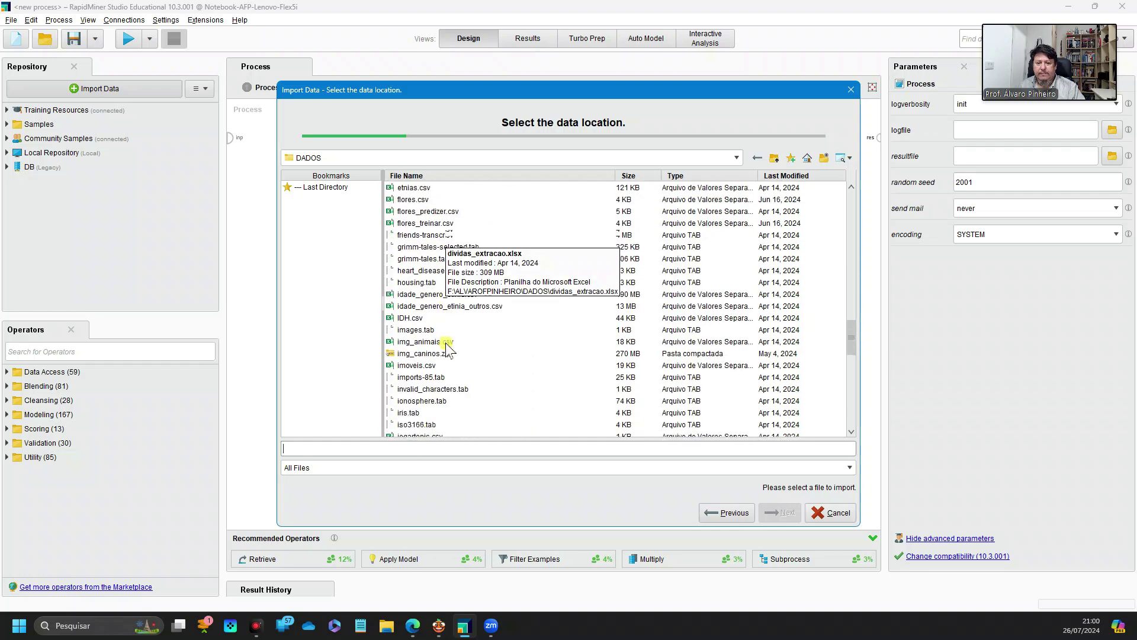
pyautogui.scroll(-2, 445, 349)
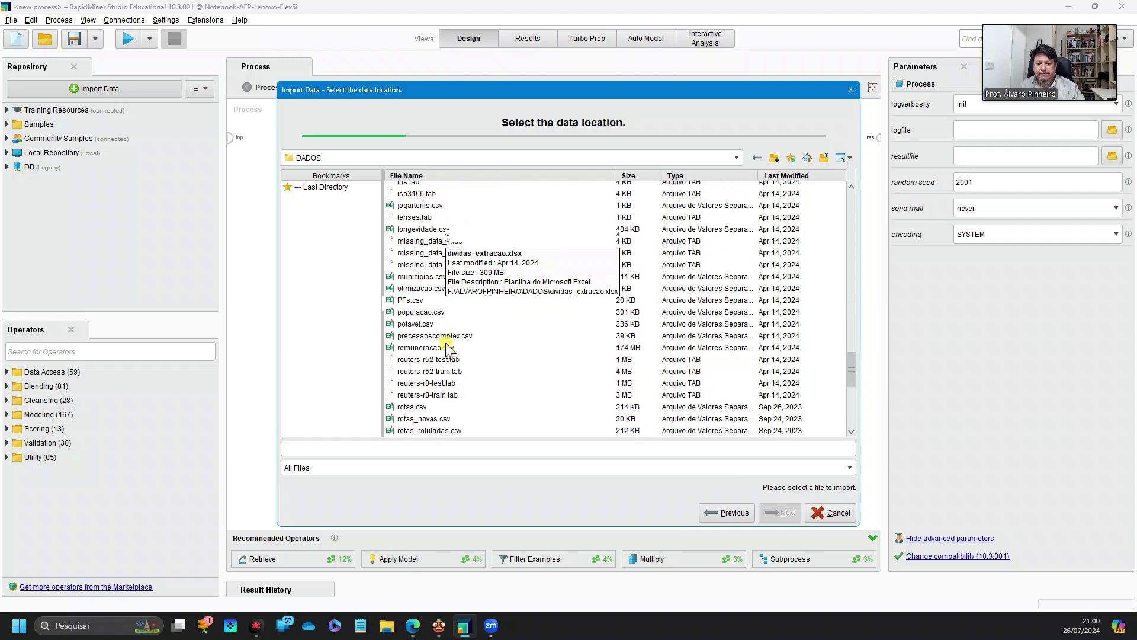
pyautogui.click(413, 407)
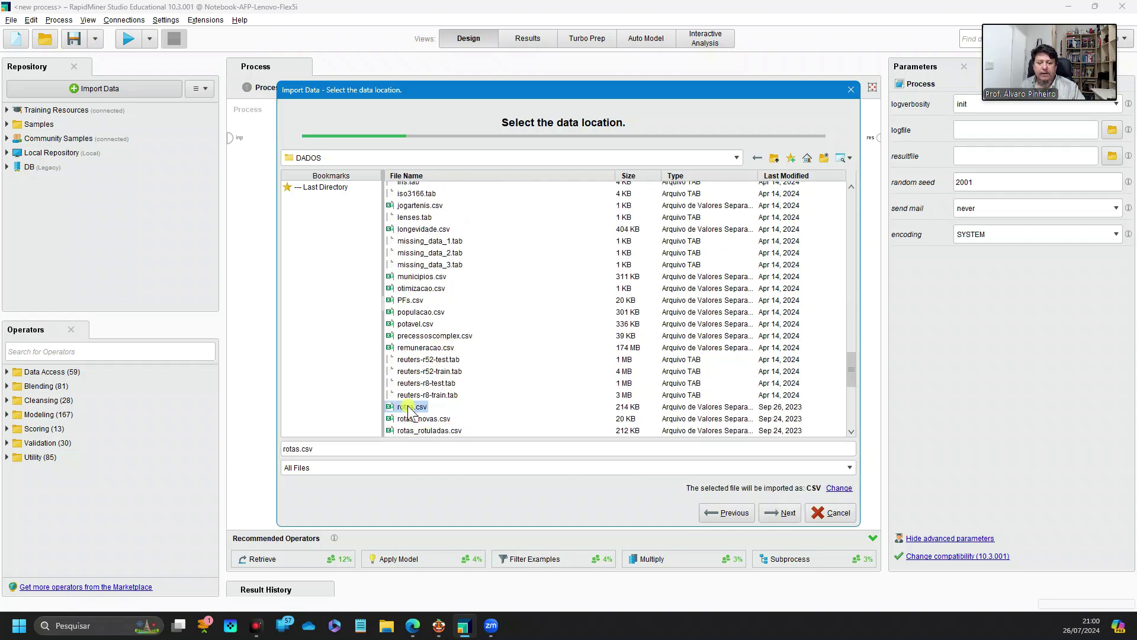
# Proceed to the data format settings for rotas.csv and set the start row to 4.
pyautogui.click(776, 514)
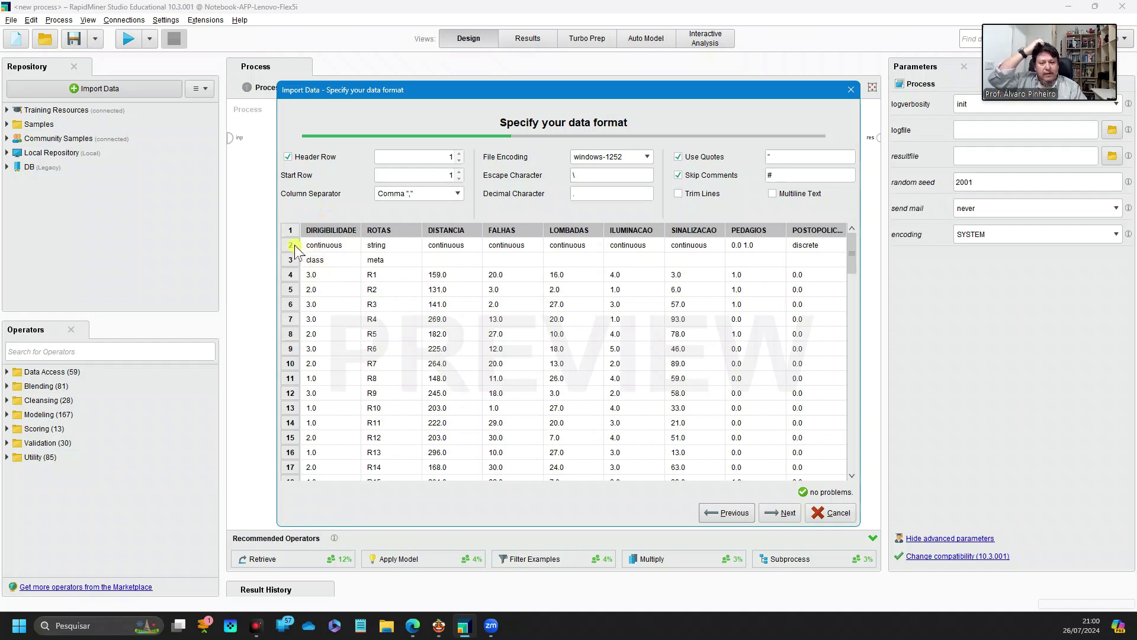
pyautogui.click(459, 172)
pyautogui.click(459, 171)
pyautogui.click(459, 172)
pyautogui.click(459, 172)
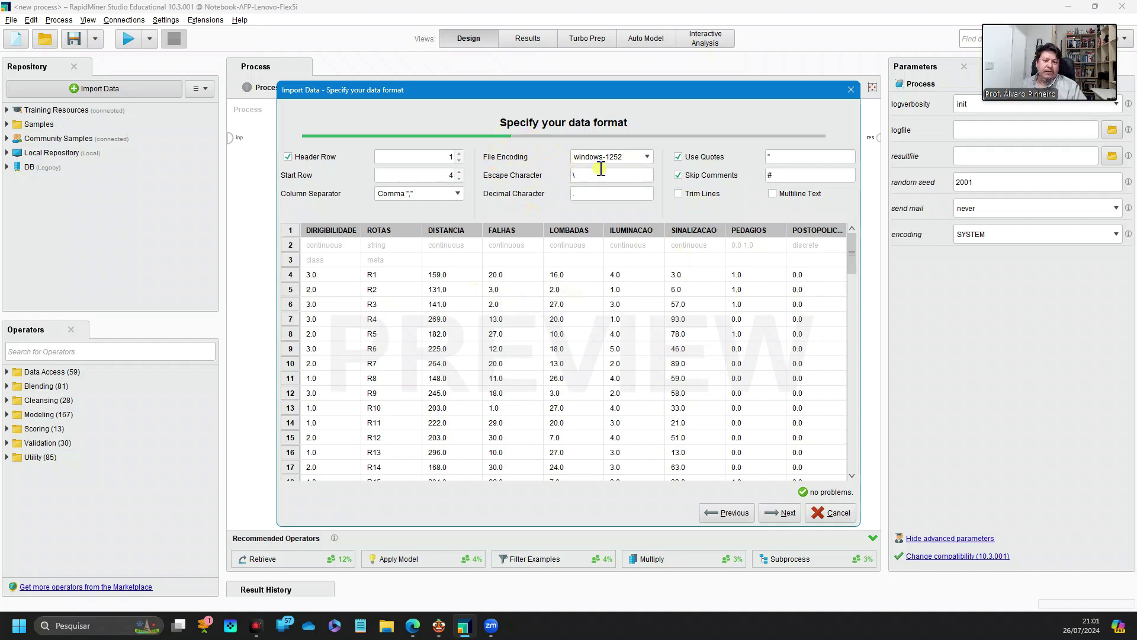
# Set the file encoding to UTF-8, keep the comma as column separator, and continue to the column formatting.
pyautogui.click(647, 156)
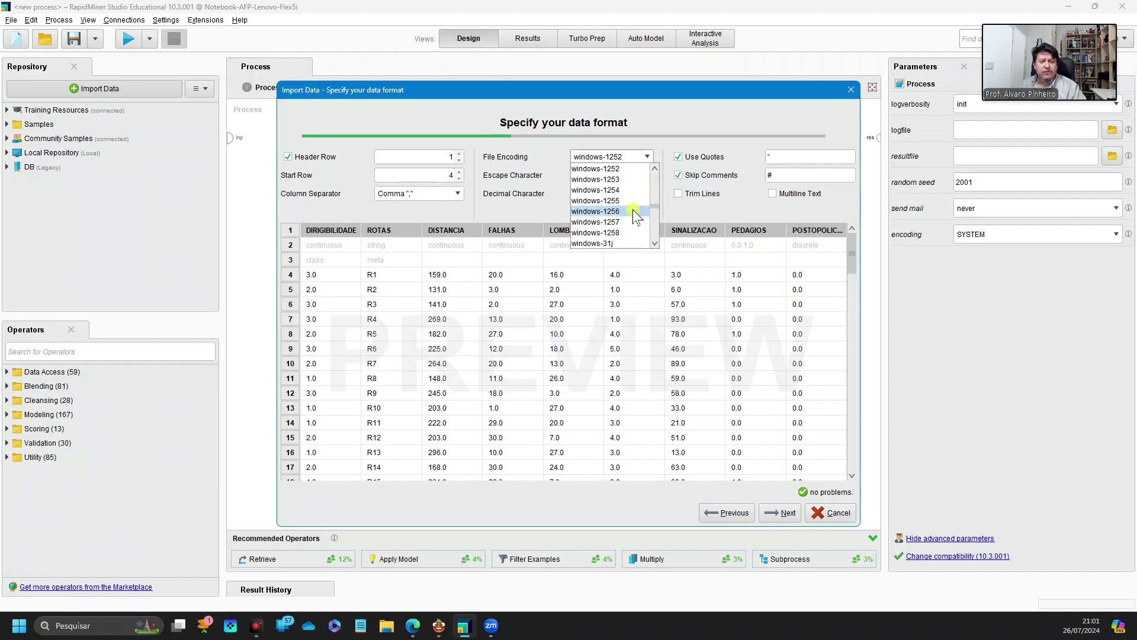
pyautogui.press('u')
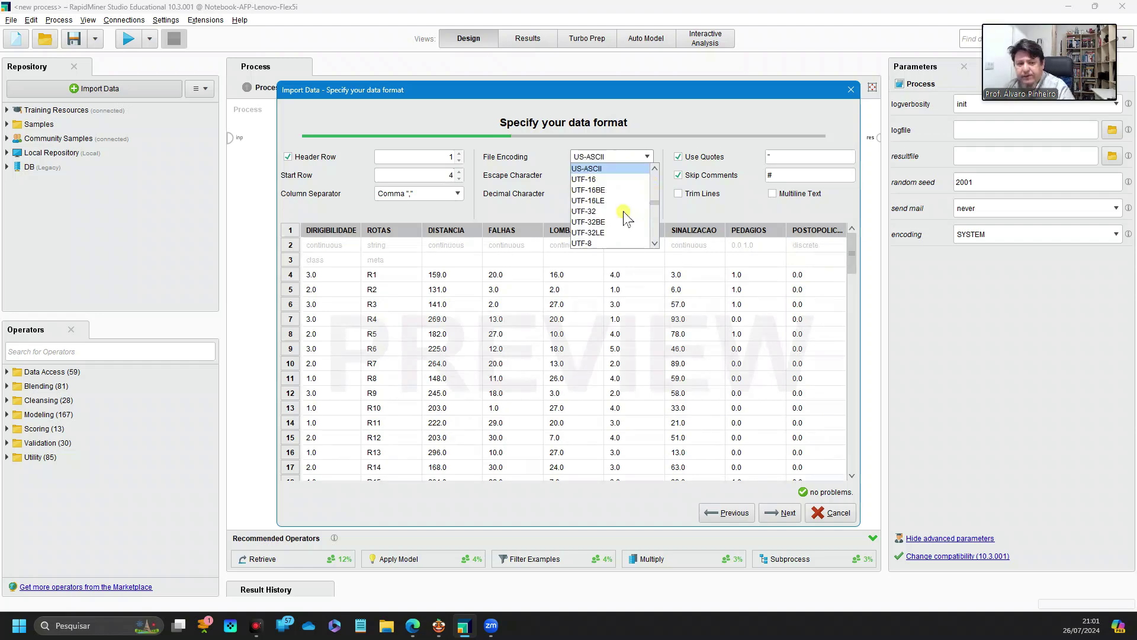
pyautogui.click(600, 243)
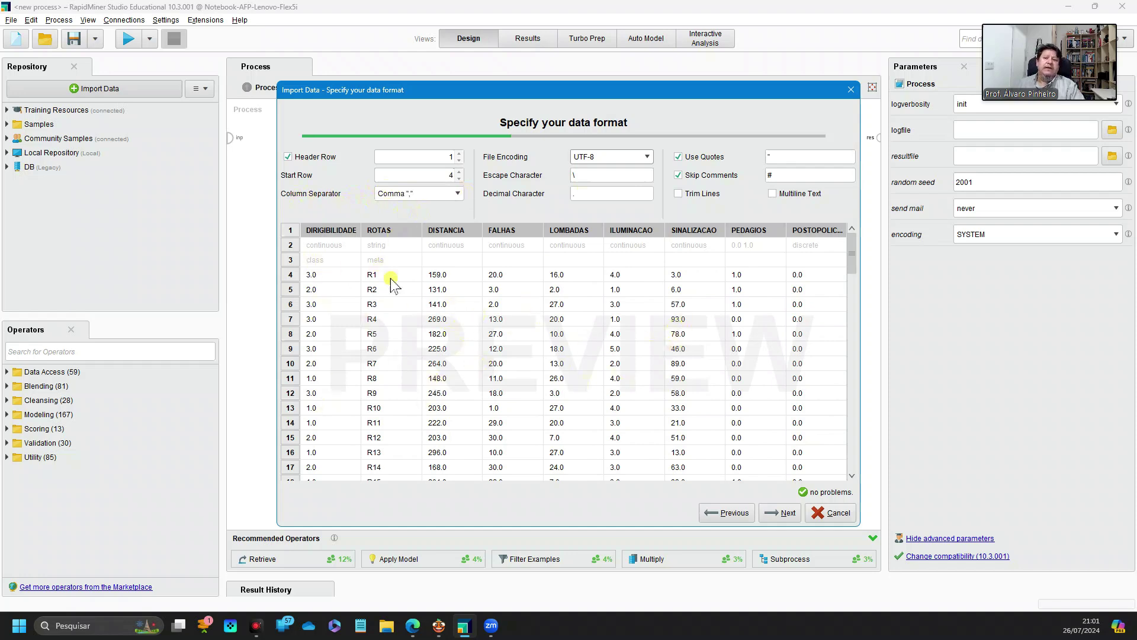
pyautogui.click(459, 194)
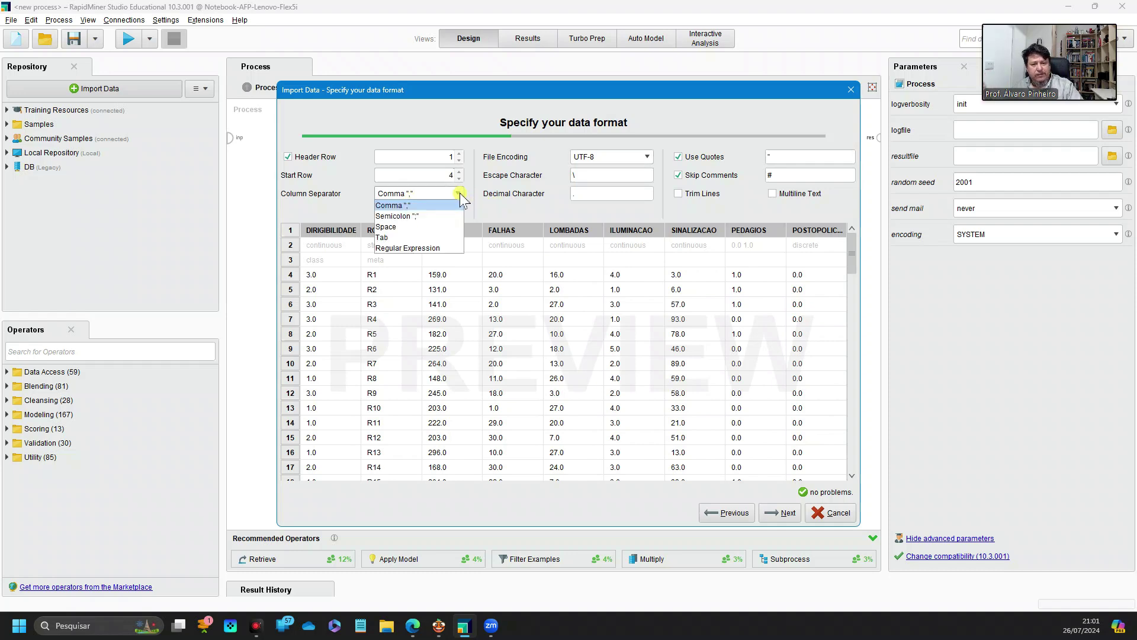
pyautogui.click(460, 195)
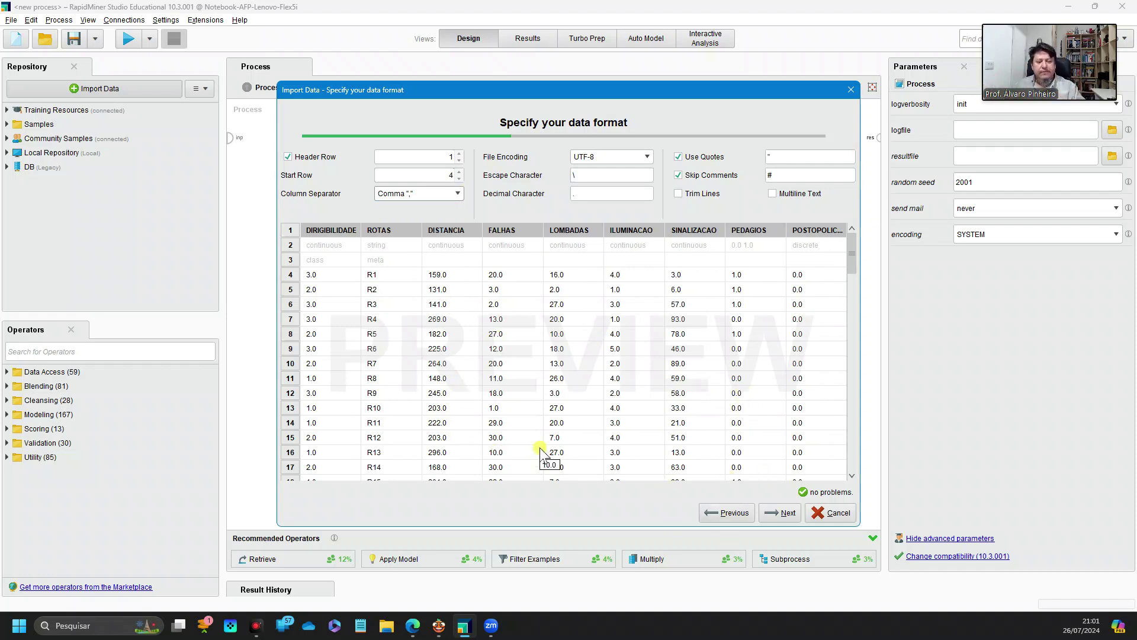
pyautogui.click(780, 513)
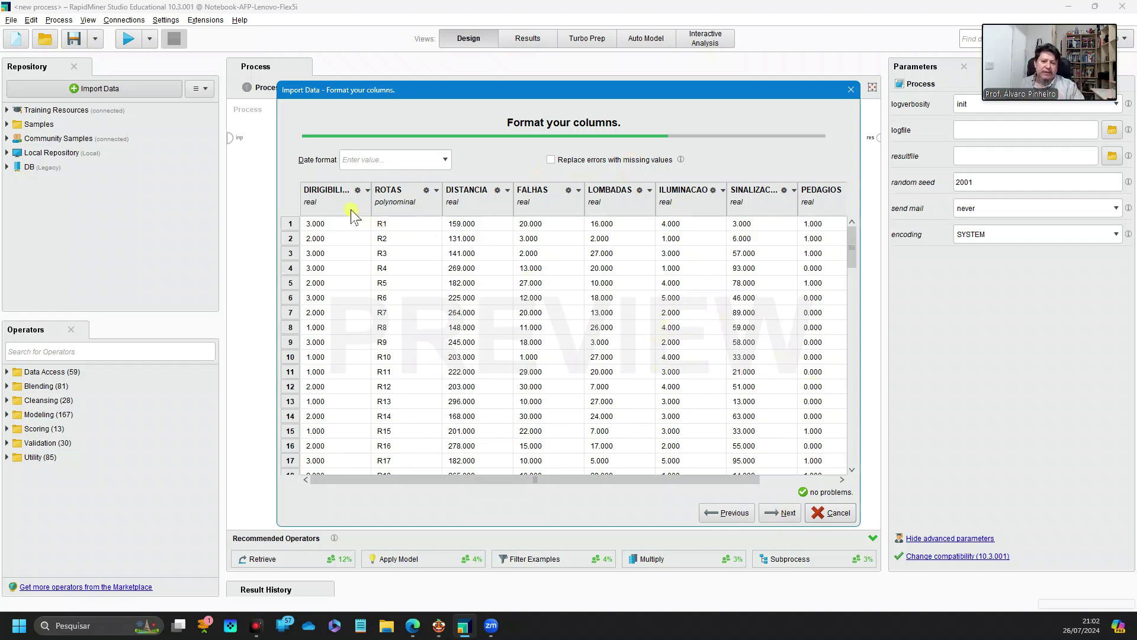
# Accept the column formats and store the imported data as rotas in the data folder of the Local Repository.
pyautogui.click(787, 513)
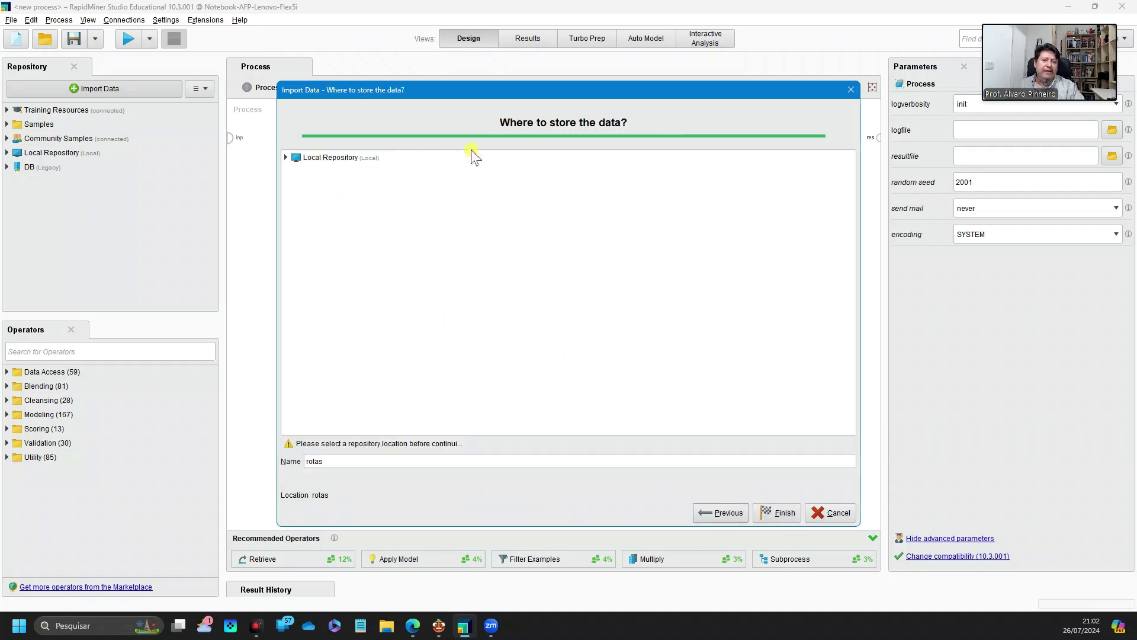
pyautogui.click(286, 158)
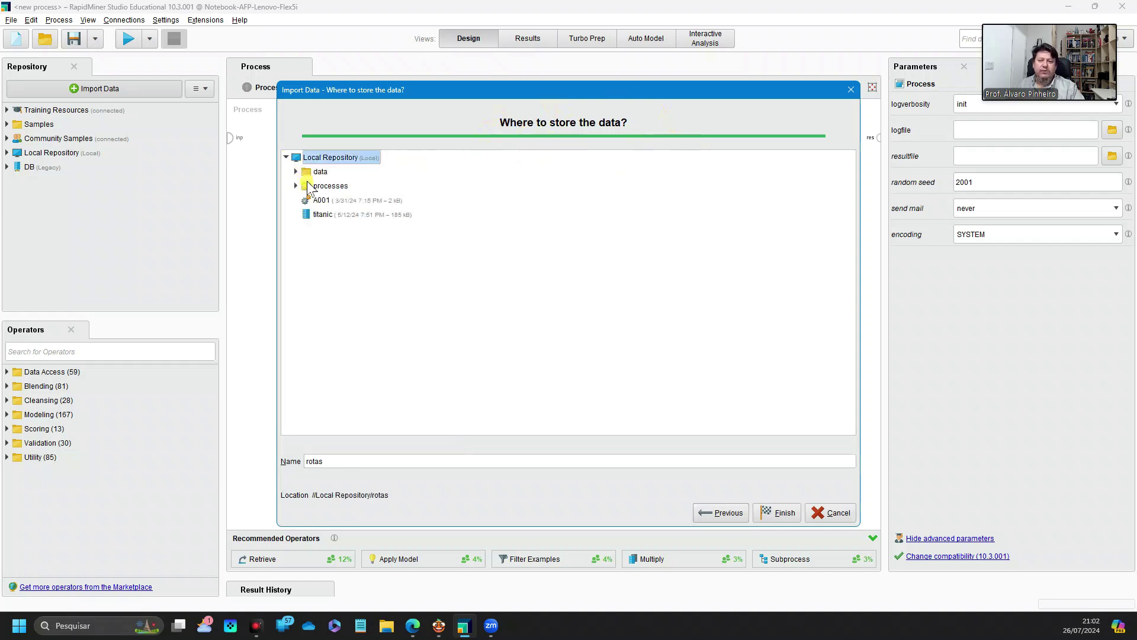
pyautogui.doubleClick(310, 172)
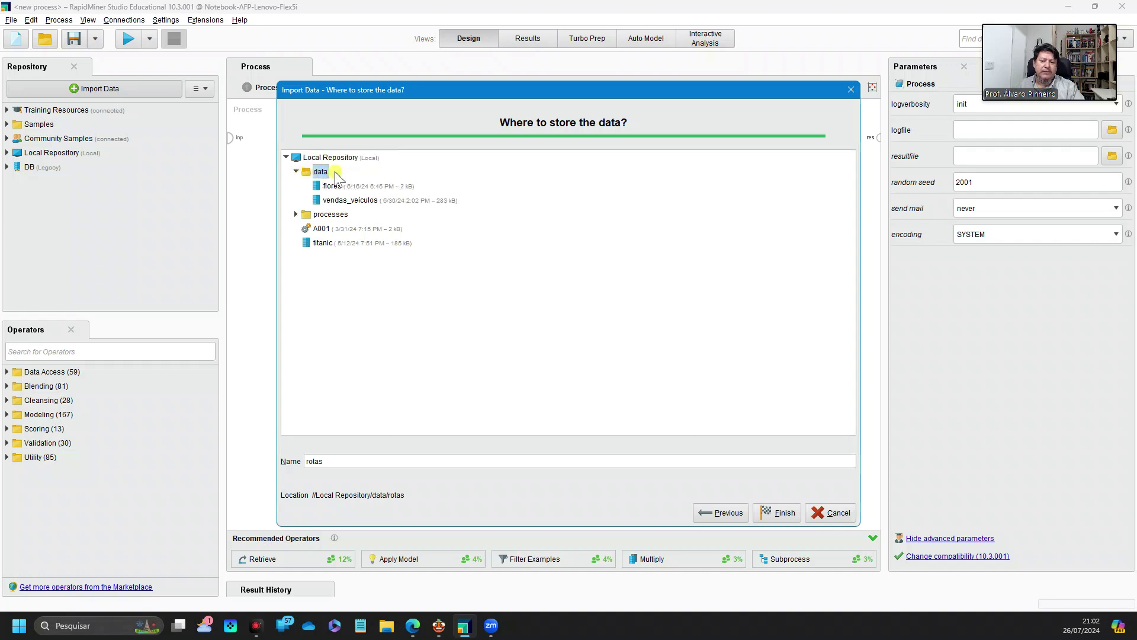
pyautogui.click(777, 513)
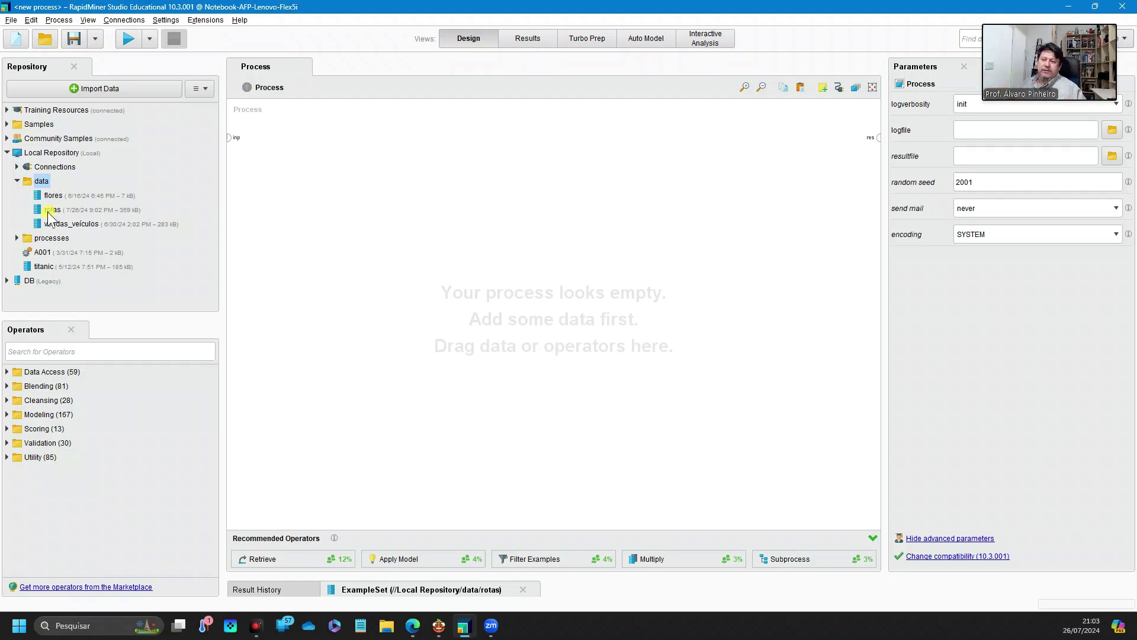
# Add the rotas data to the process and examine the attribute types, ranges and missing values in its output metadata.
pyautogui.moveTo(52, 213); pyautogui.dragTo(270, 143)
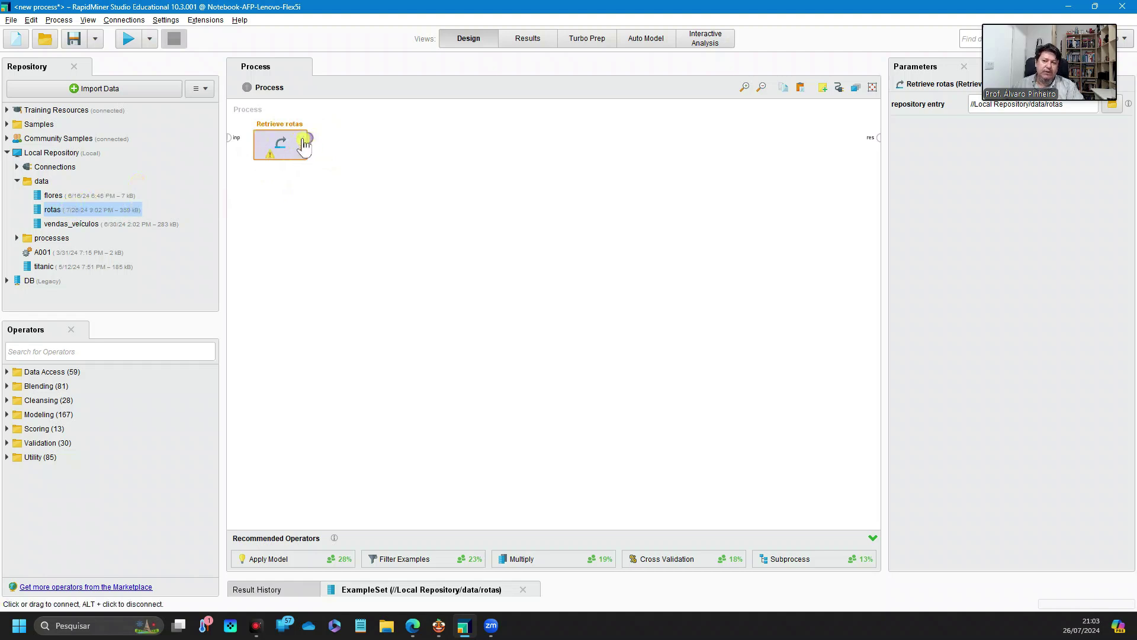
pyautogui.moveTo(303, 143)
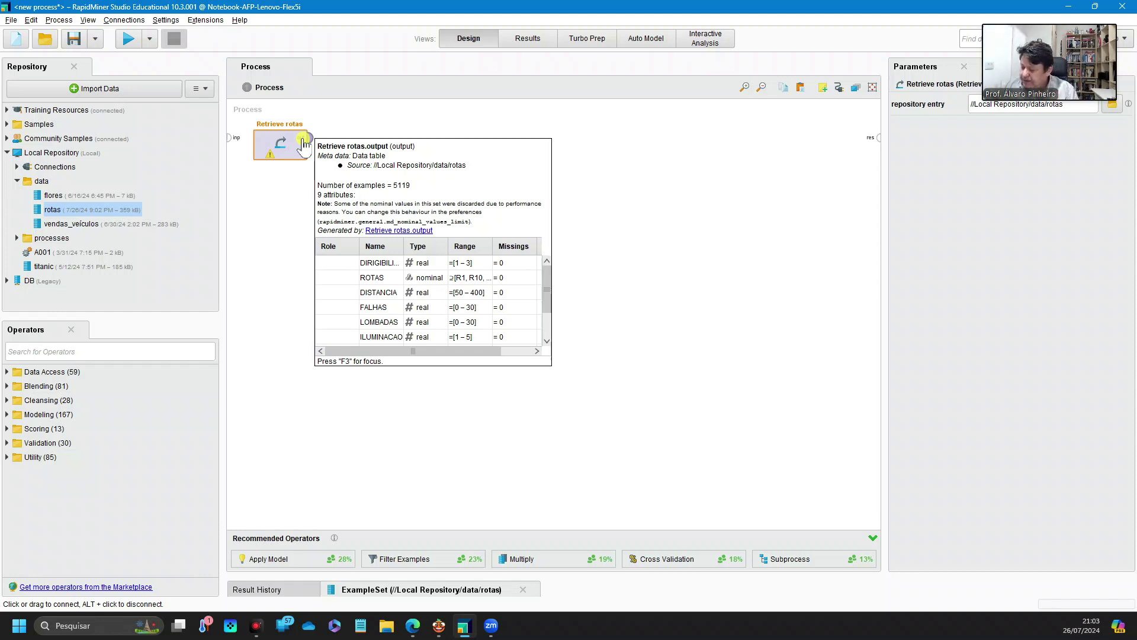
pyautogui.press('F3')
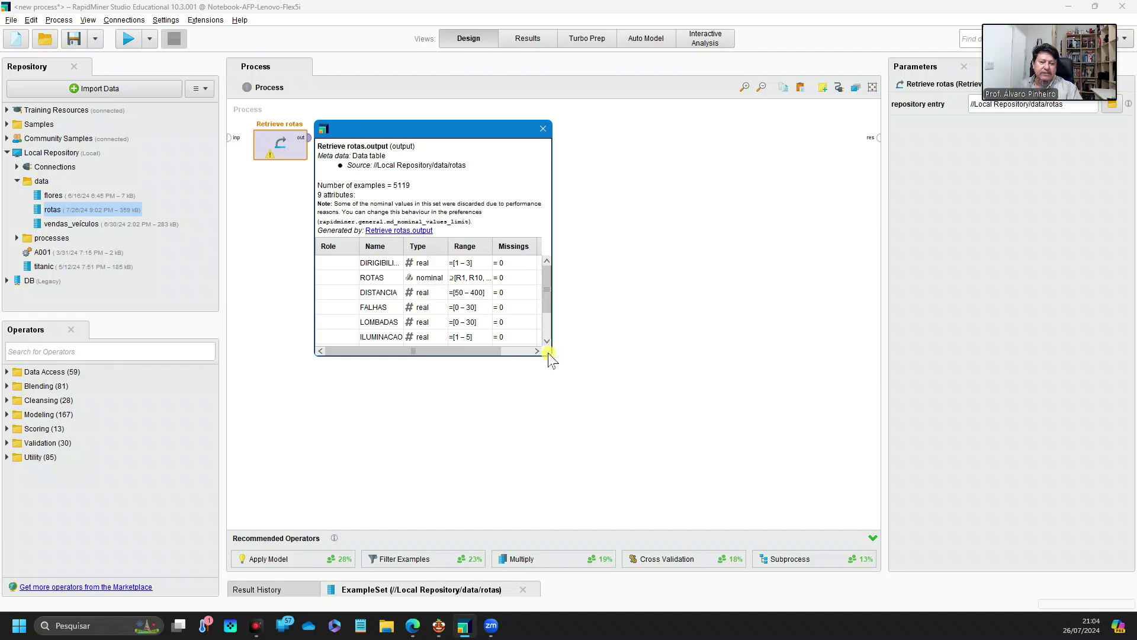
pyautogui.moveTo(549, 355); pyautogui.dragTo(681, 468)
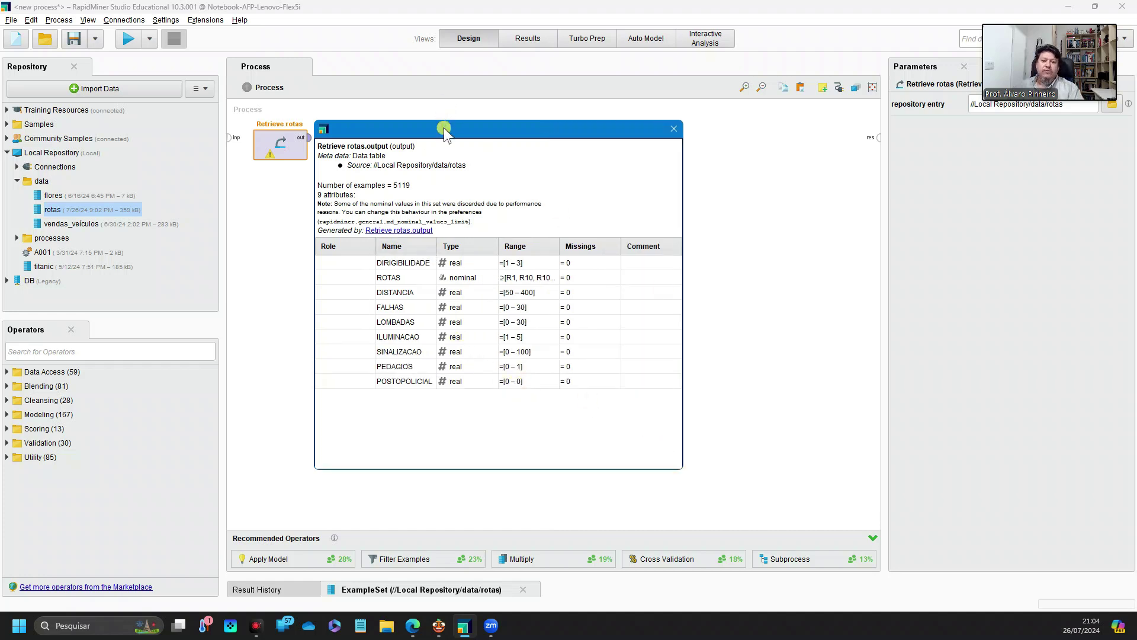
pyautogui.moveTo(444, 129); pyautogui.dragTo(544, 134)
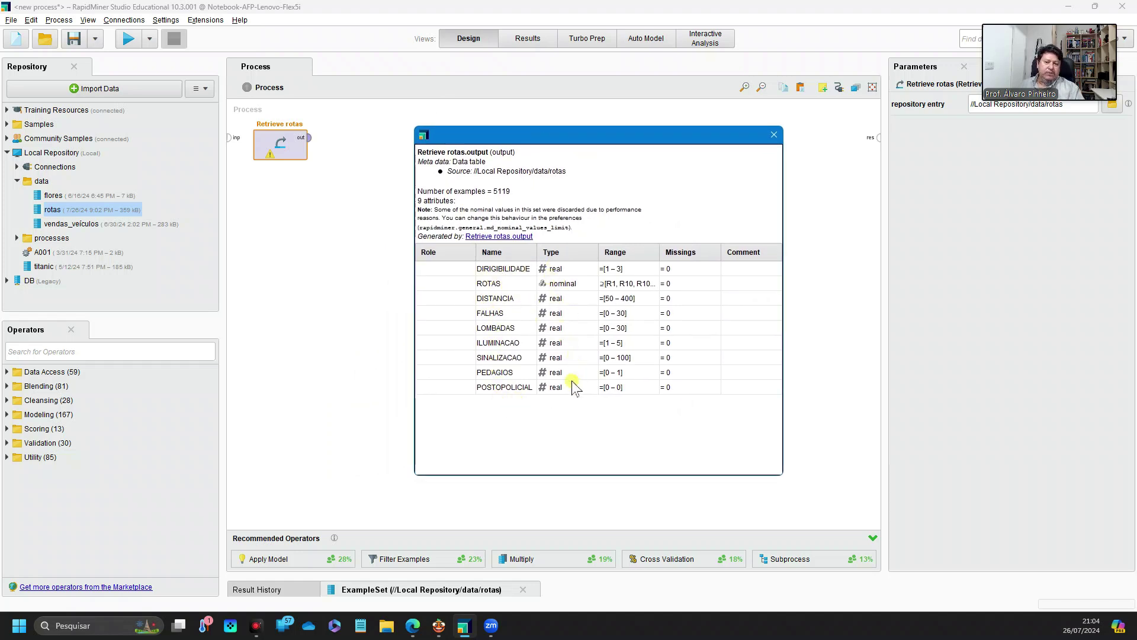
pyautogui.moveTo(659, 252); pyautogui.dragTo(696, 250)
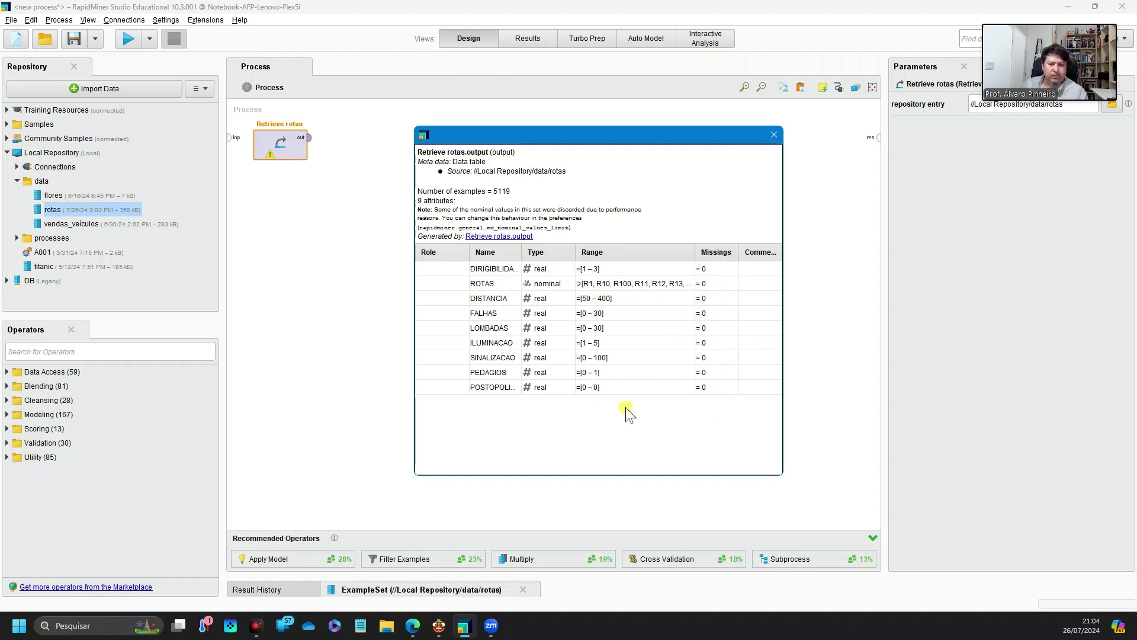
pyautogui.click(773, 135)
# Connect the Retrieve rotas output to the process result port and run the process.
pyautogui.click(315, 141)
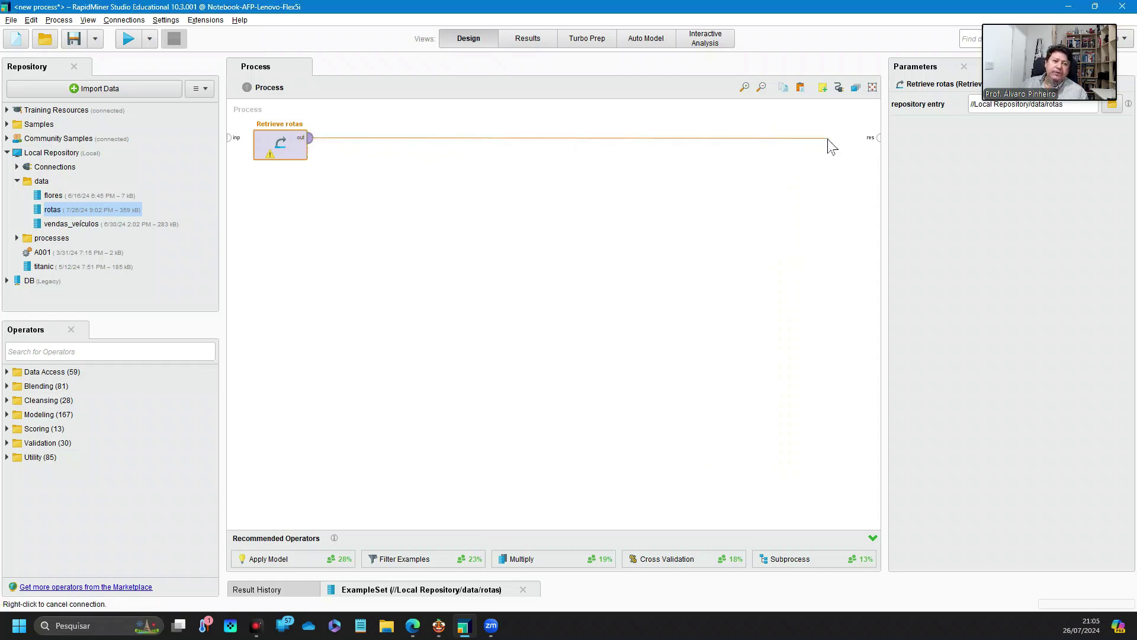
pyautogui.click(879, 139)
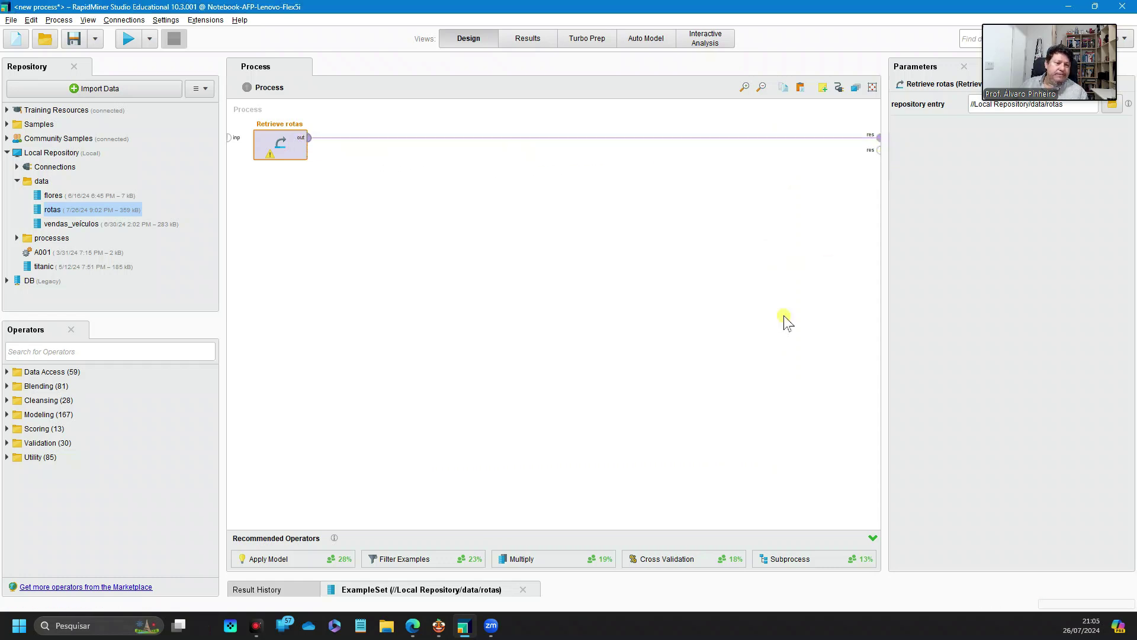
pyautogui.click(125, 42)
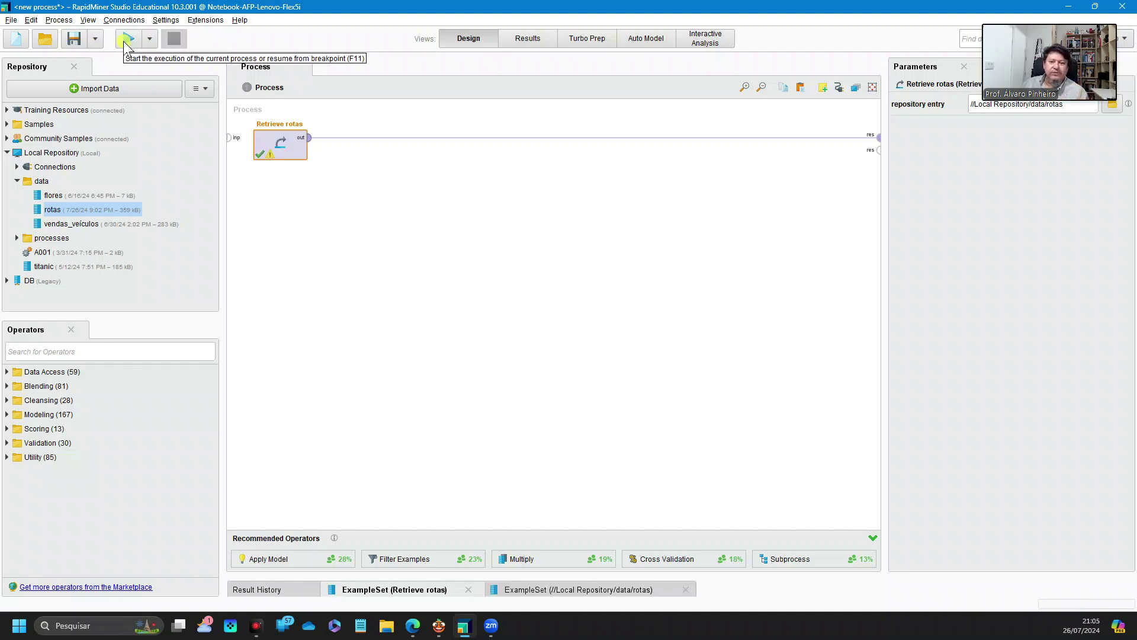
# Open the results and examine the rows and columns of the Retrieve rotas data table.
pyautogui.click(539, 41)
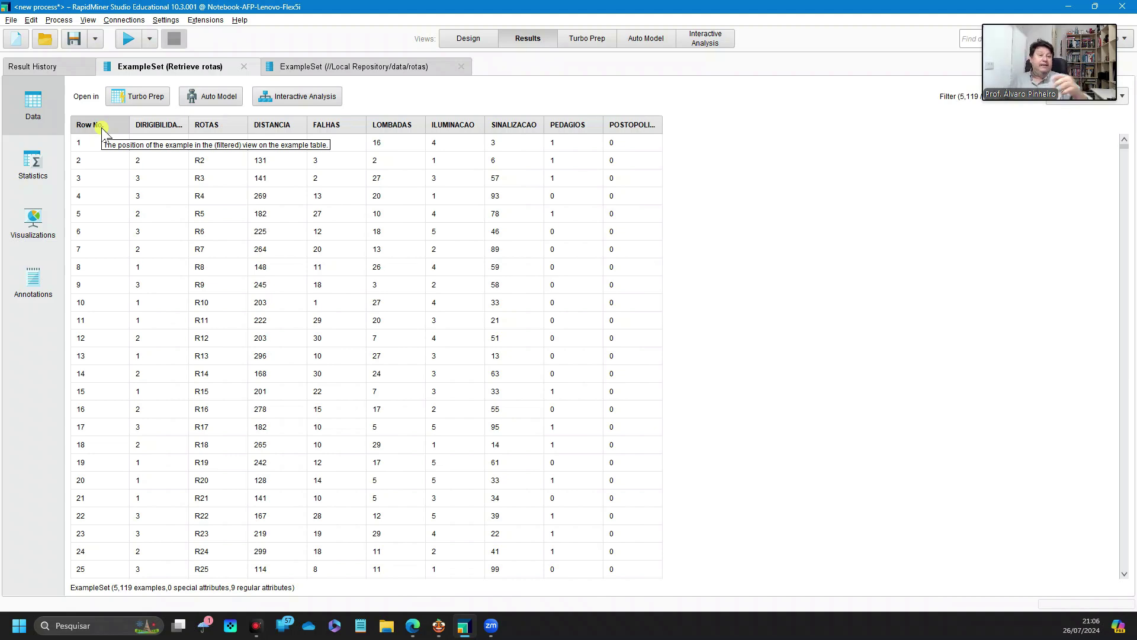
pyautogui.click(172, 149)
pyautogui.click(104, 158)
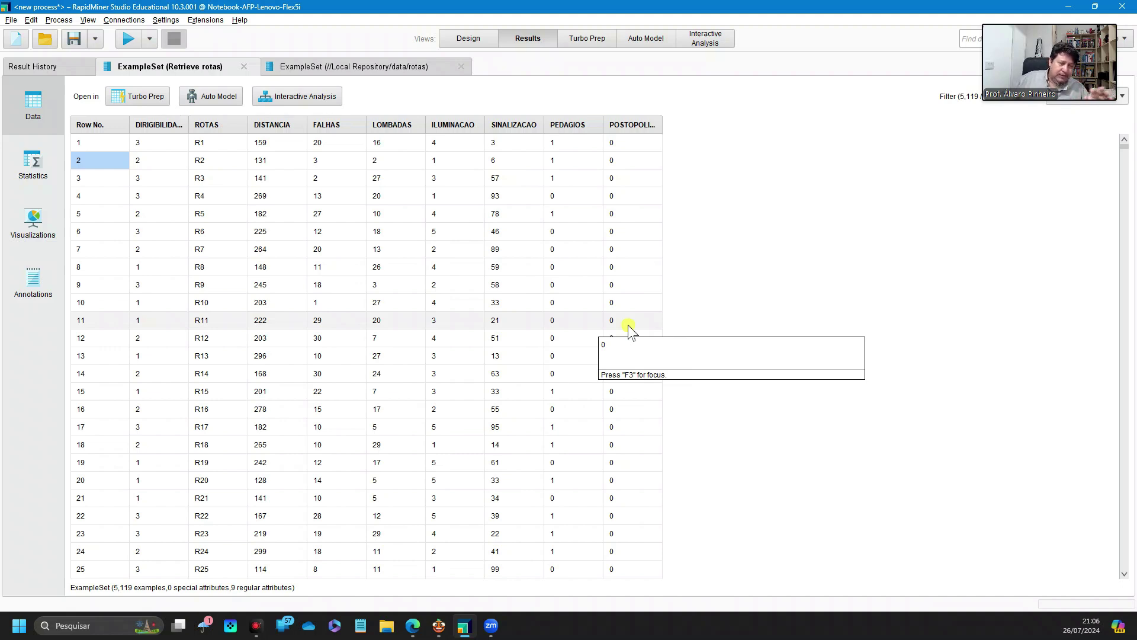
# Examine the attribute statistics, expanding the details of DIRIGIBILIDADE, FALHAS, ILUMINACAO, SINALIZACAO and DISTANCIA.
pyautogui.click(33, 169)
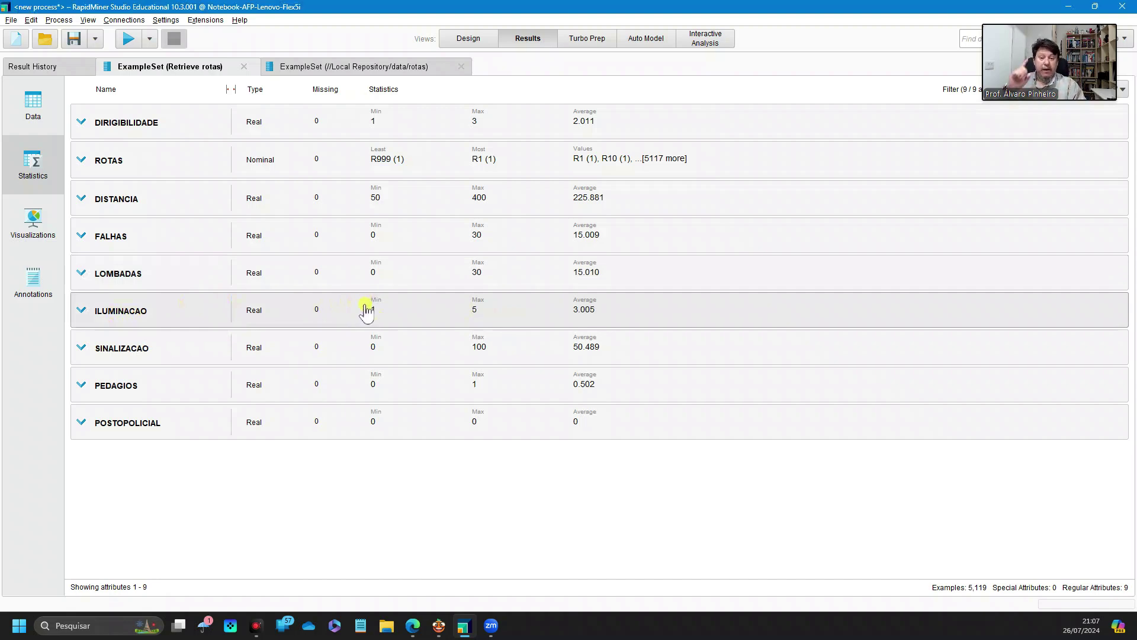
pyautogui.click(81, 122)
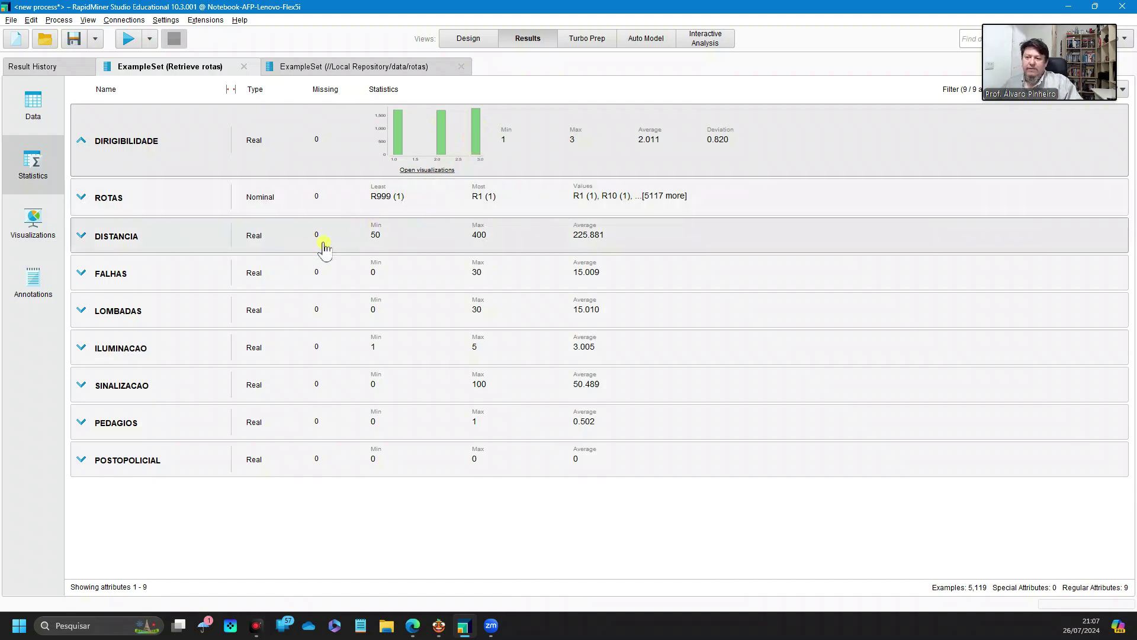
pyautogui.click(83, 274)
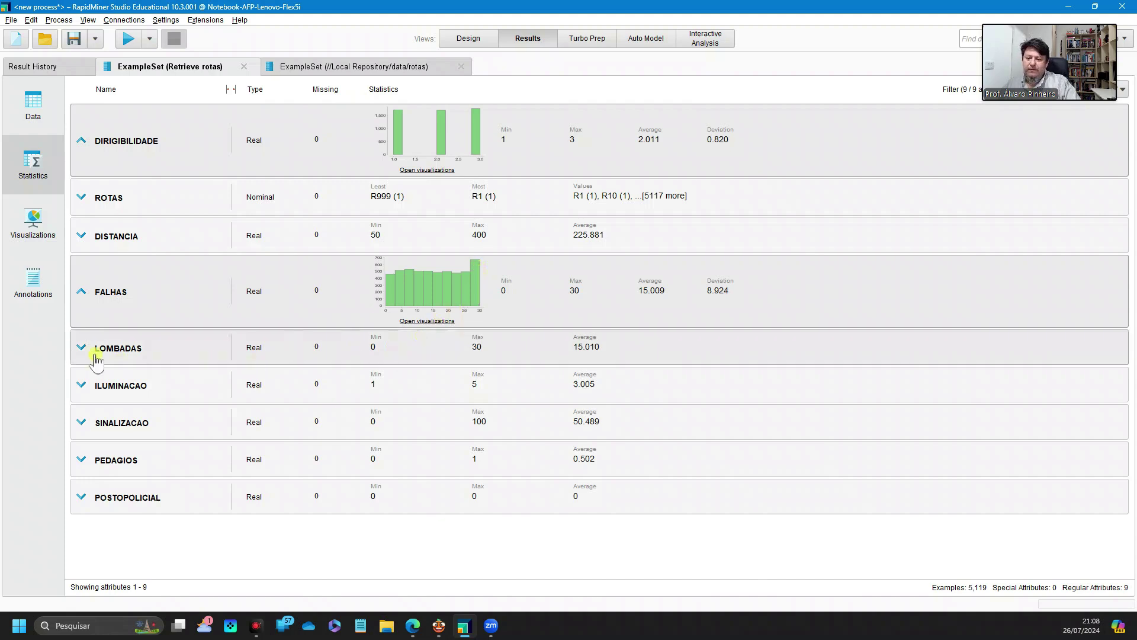
pyautogui.click(82, 380)
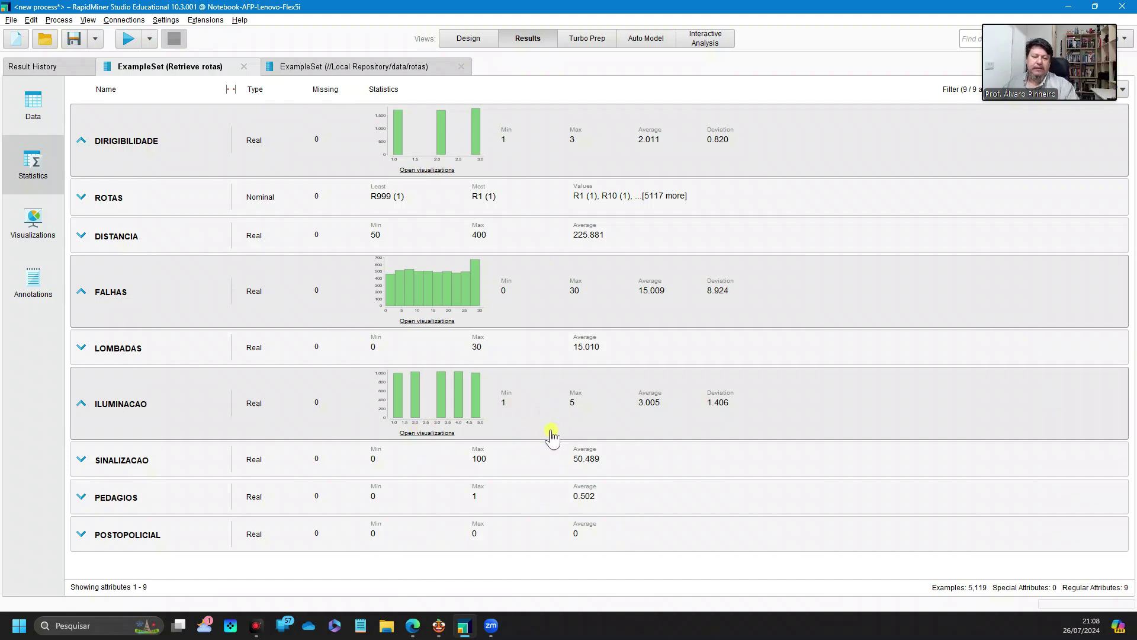
pyautogui.click(80, 468)
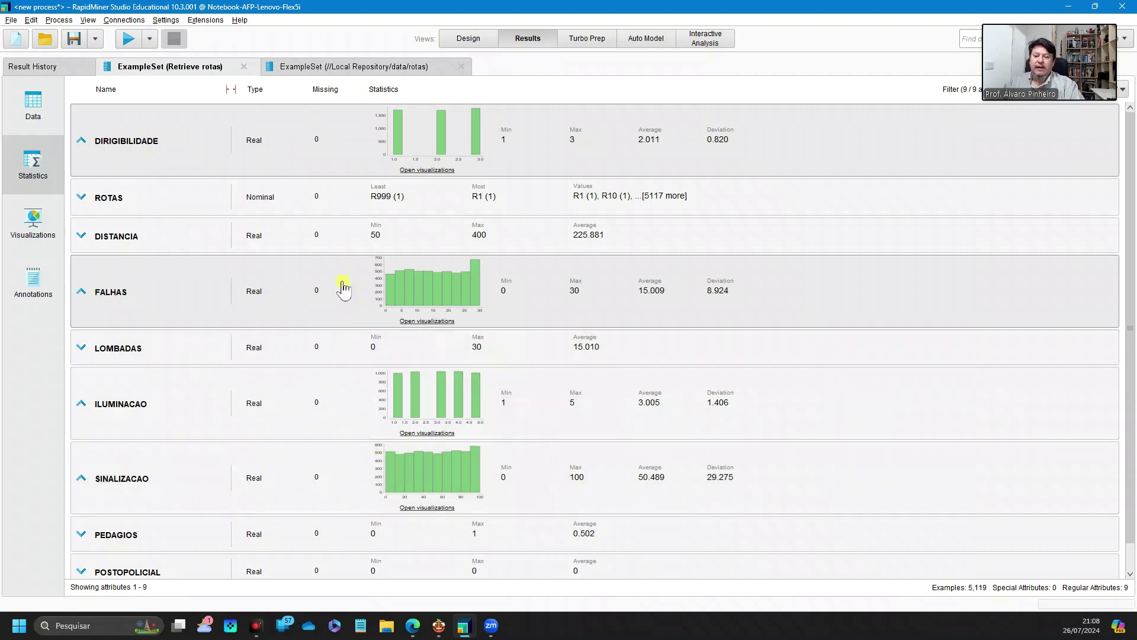
pyautogui.click(79, 235)
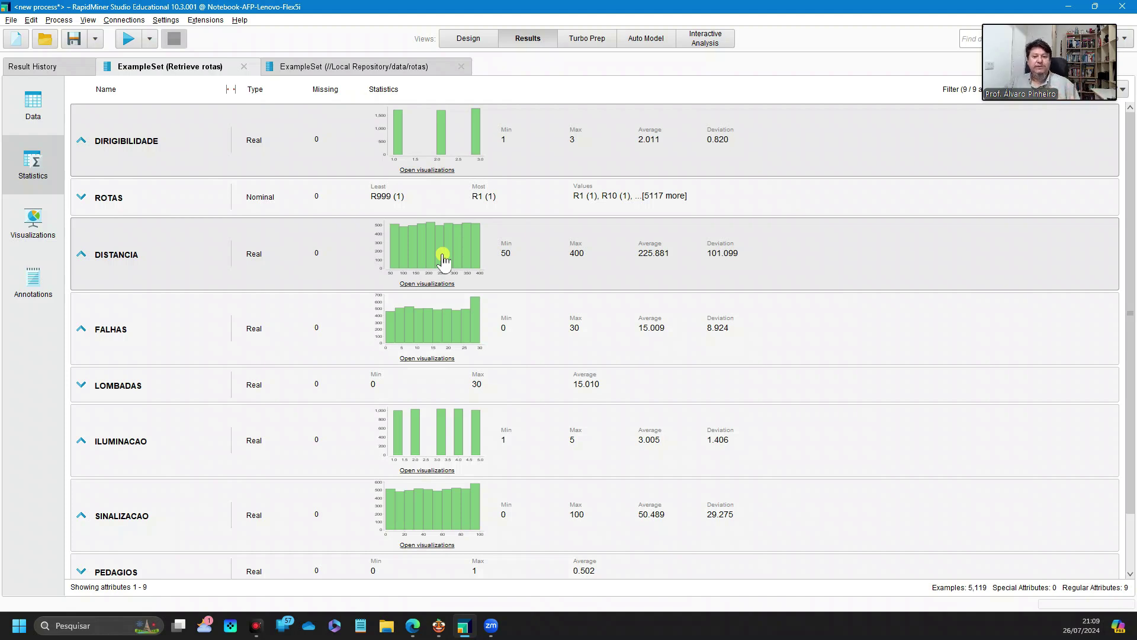
# Open the DISTANCIA histogram to inspect its bin frequencies and change the plot type to Scatter / Bubble.
pyautogui.click(437, 285)
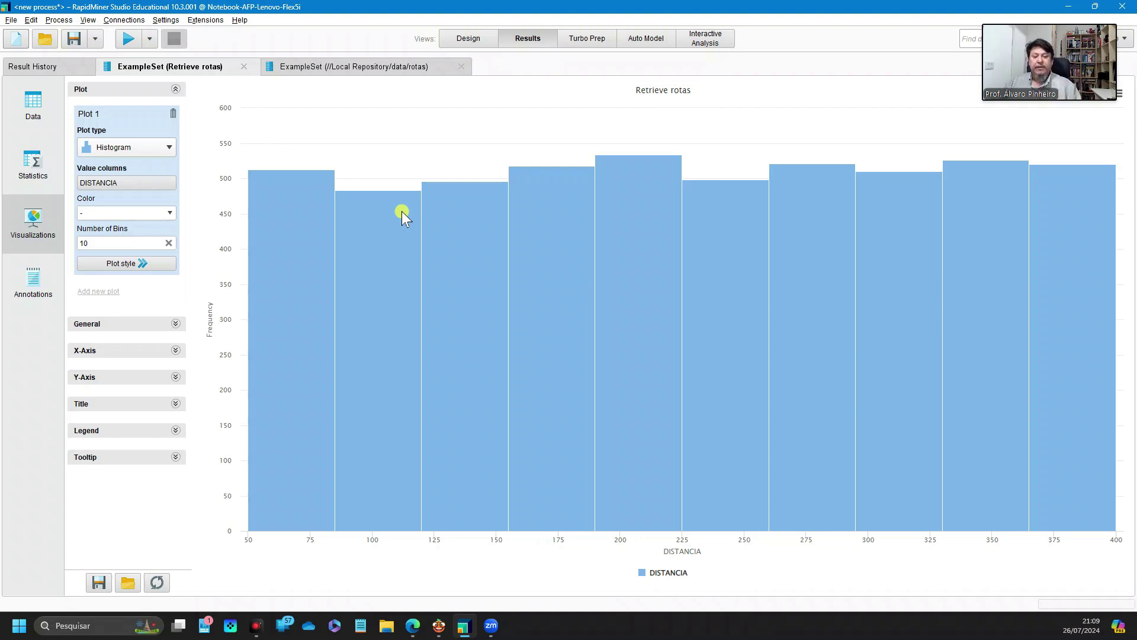
pyautogui.moveTo(314, 286)
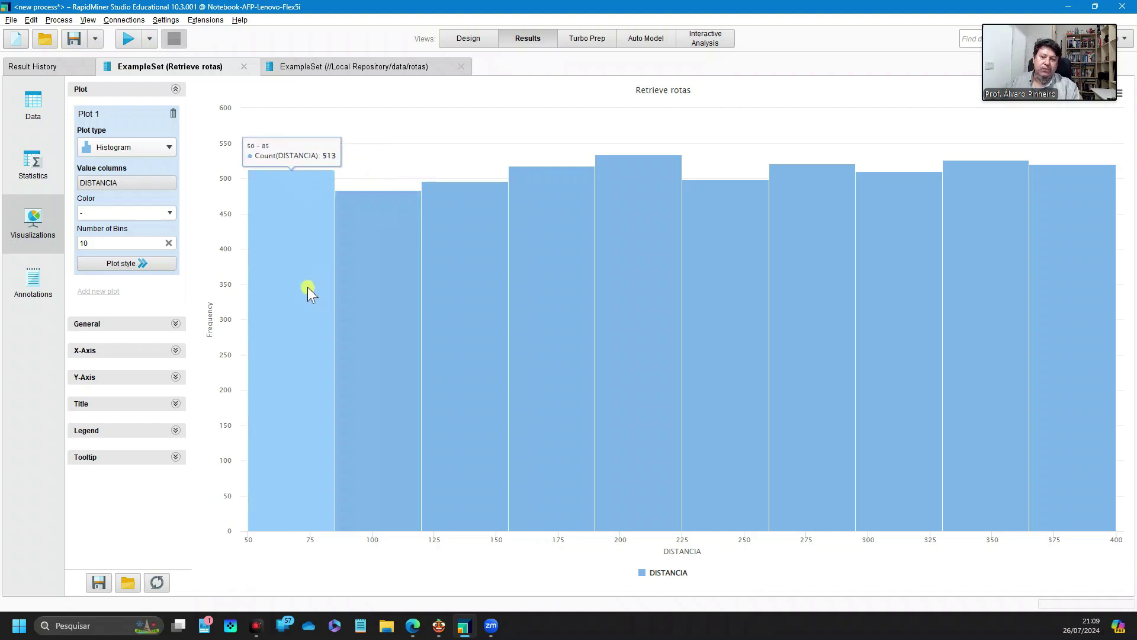
pyautogui.moveTo(377, 290)
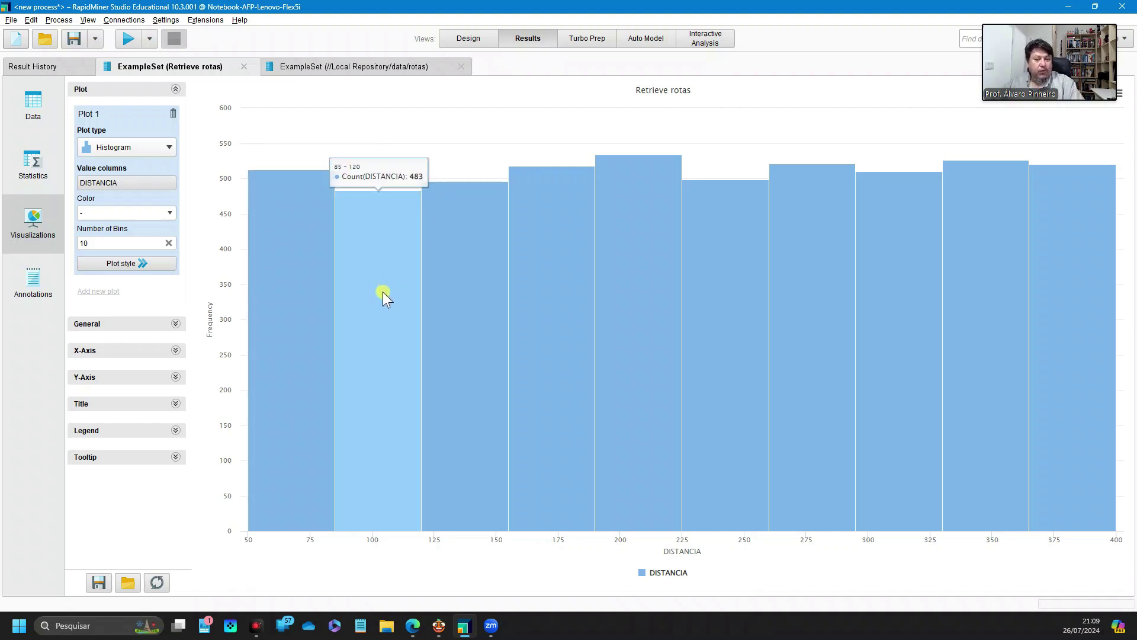
pyautogui.moveTo(1011, 300)
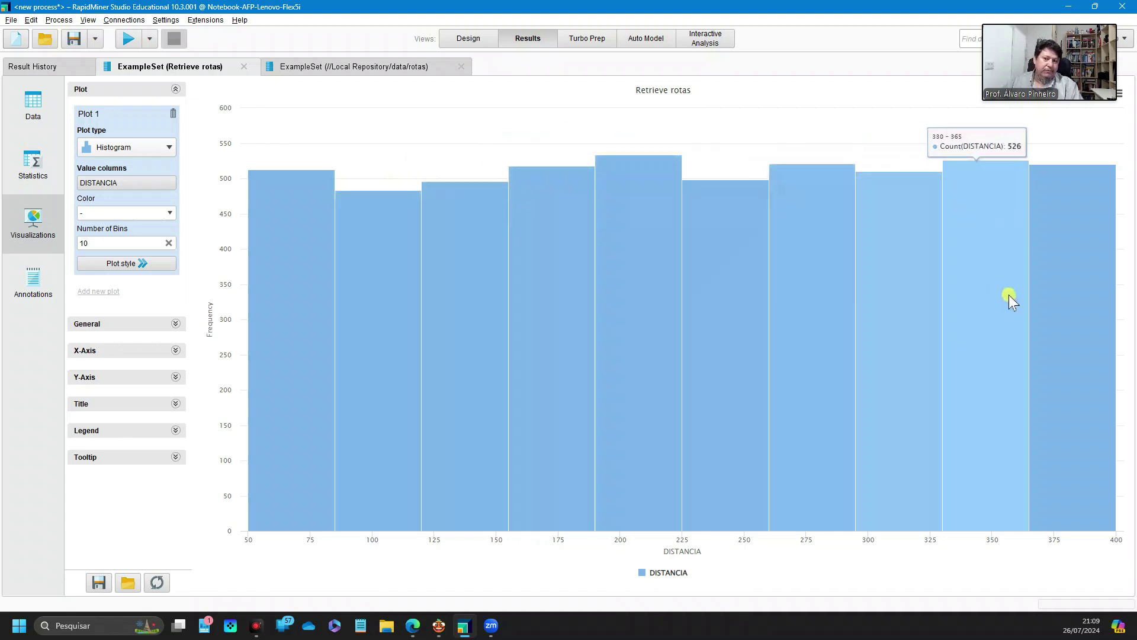
pyautogui.click(169, 149)
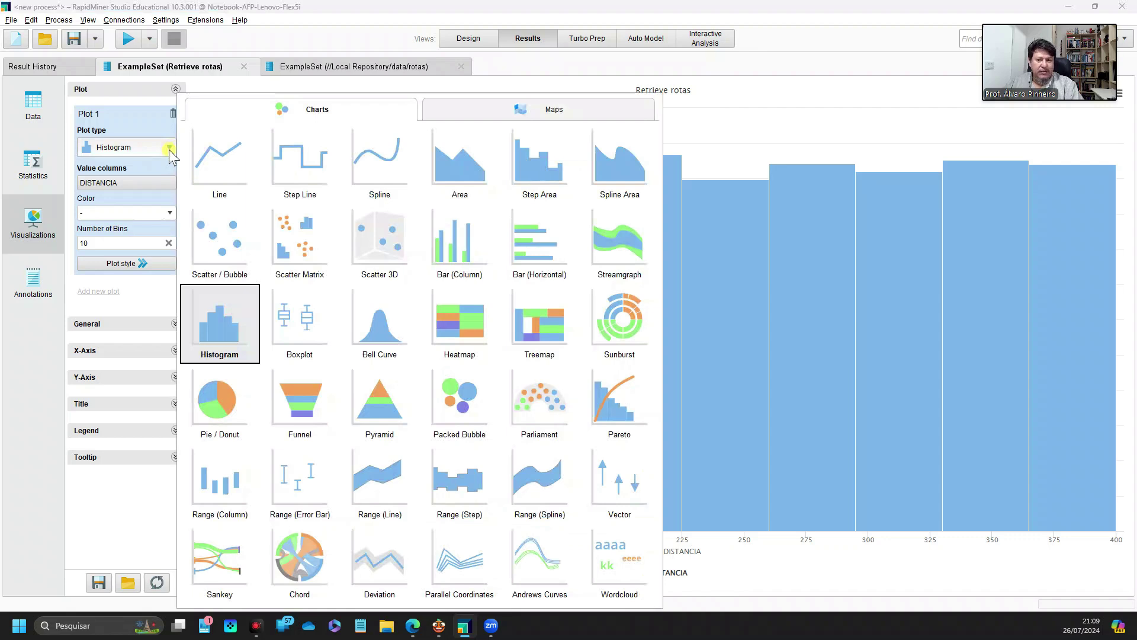
pyautogui.click(237, 246)
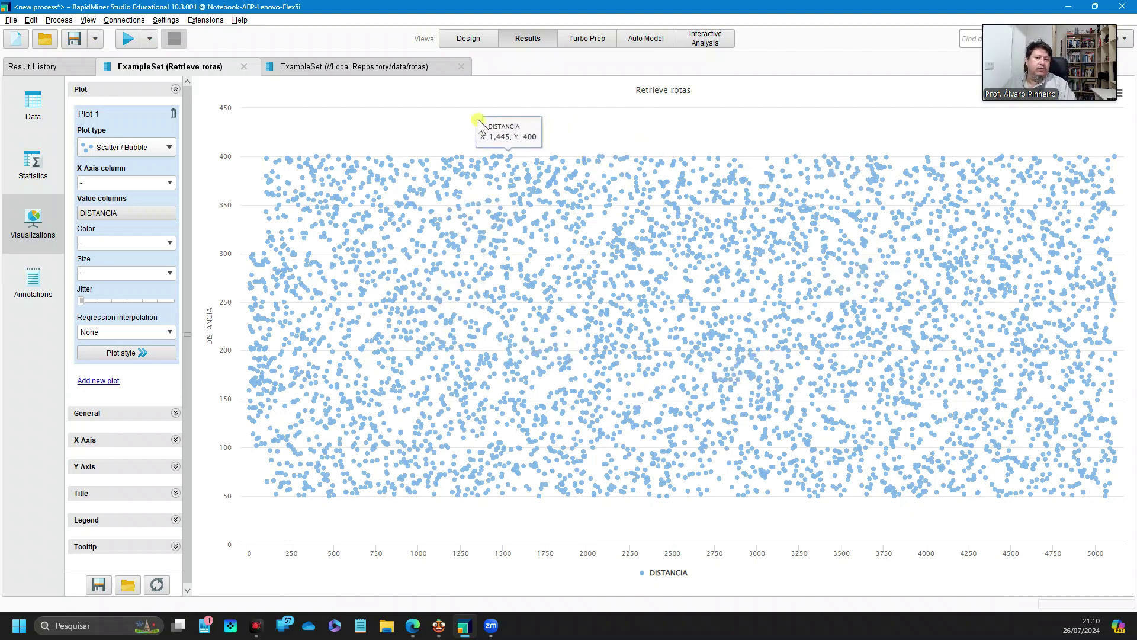
# Return to the process design and examine the repository along with the Scoring and Modeling operator groups.
pyautogui.click(468, 40)
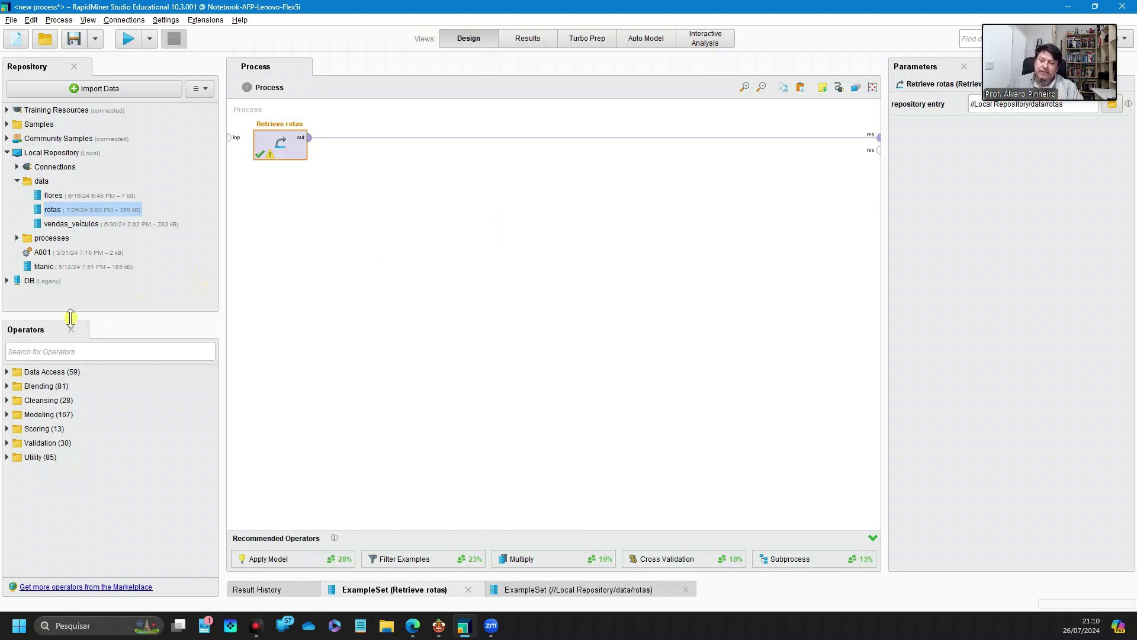
pyautogui.moveTo(20, 329); pyautogui.dragTo(80, 376)
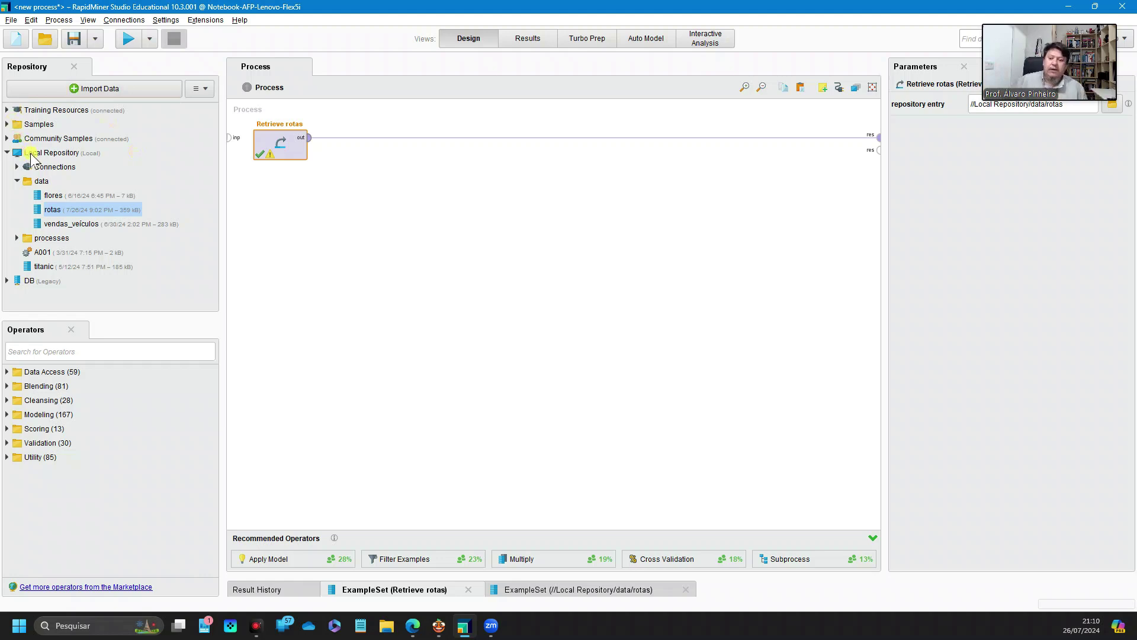
pyautogui.moveTo(31, 158); pyautogui.dragTo(66, 454)
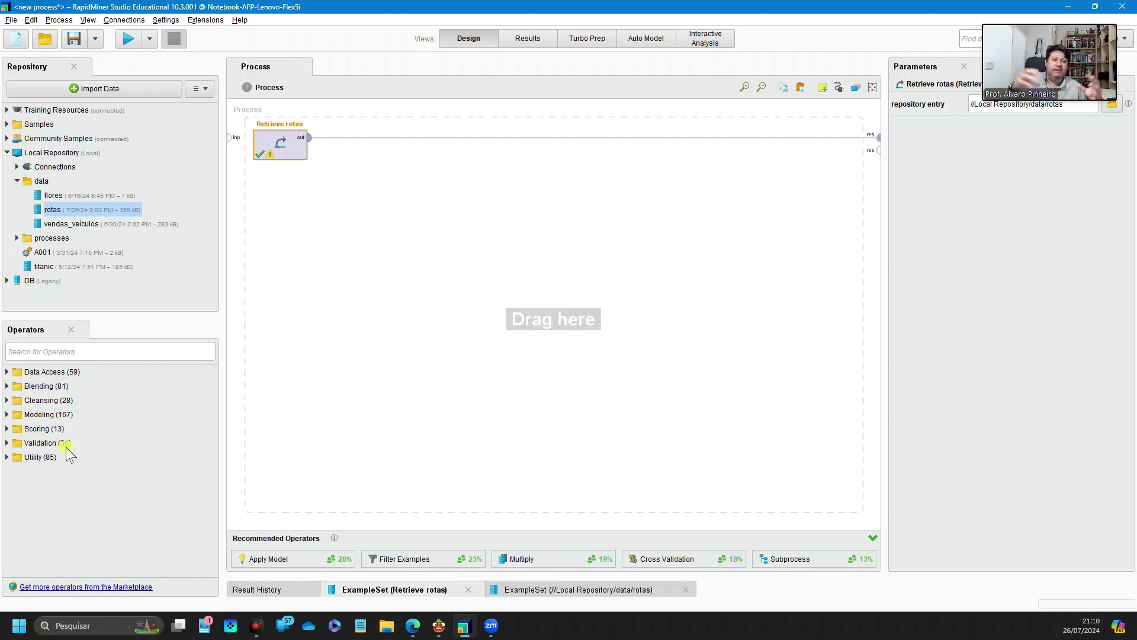
pyautogui.moveTo(67, 454); pyautogui.dragTo(8, 428)
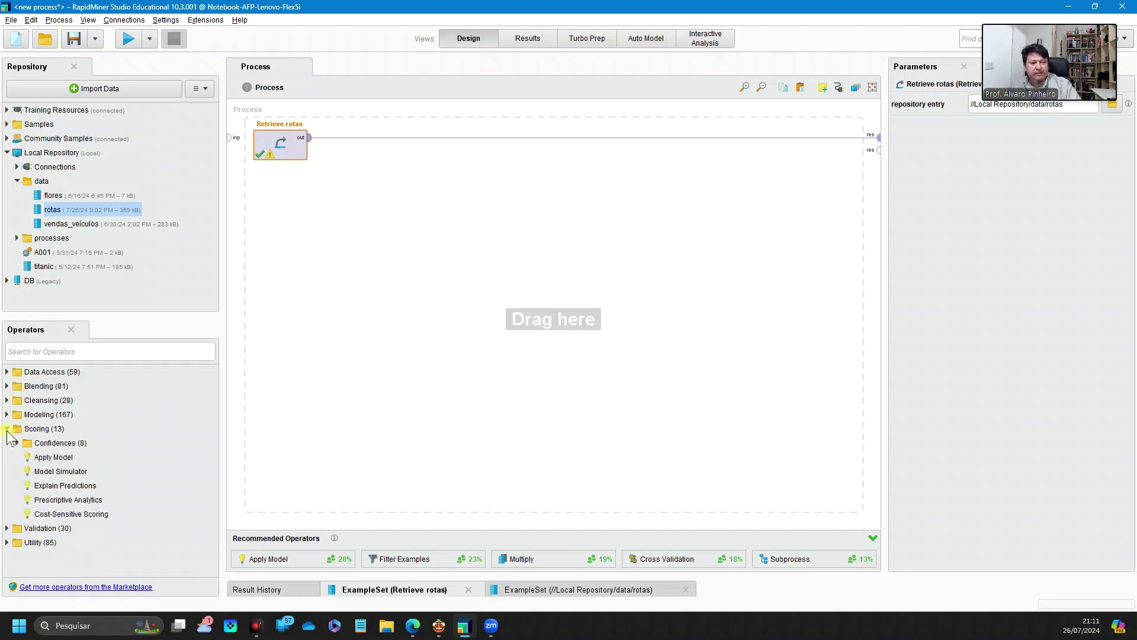
pyautogui.moveTo(7, 439)
pyautogui.mouseDown()
pyautogui.moveTo(7, 451)
pyautogui.moveTo(5, 417)
pyautogui.moveTo(6, 474)
pyautogui.moveTo(7, 444)
pyautogui.moveTo(9, 468)
pyautogui.moveTo(27, 473)
pyautogui.moveTo(9, 392)
pyautogui.moveTo(9, 419)
pyautogui.moveTo(43, 450)
pyautogui.moveTo(28, 428)
pyautogui.moveTo(17, 431)
pyautogui.moveTo(18, 373)
pyautogui.moveTo(19, 443)
pyautogui.mouseUp()
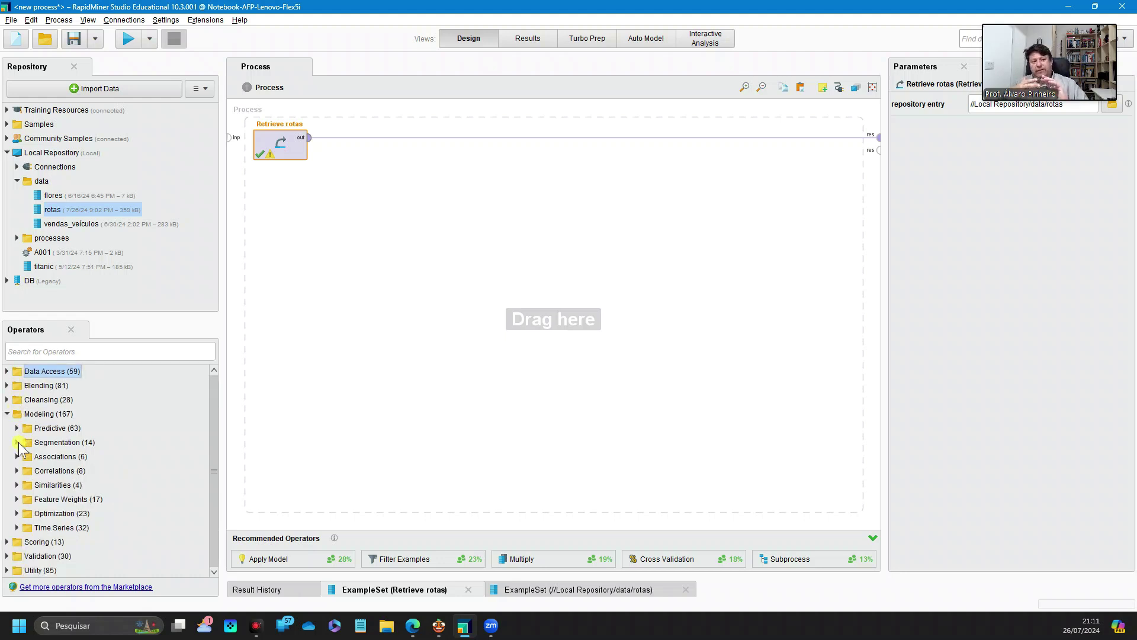
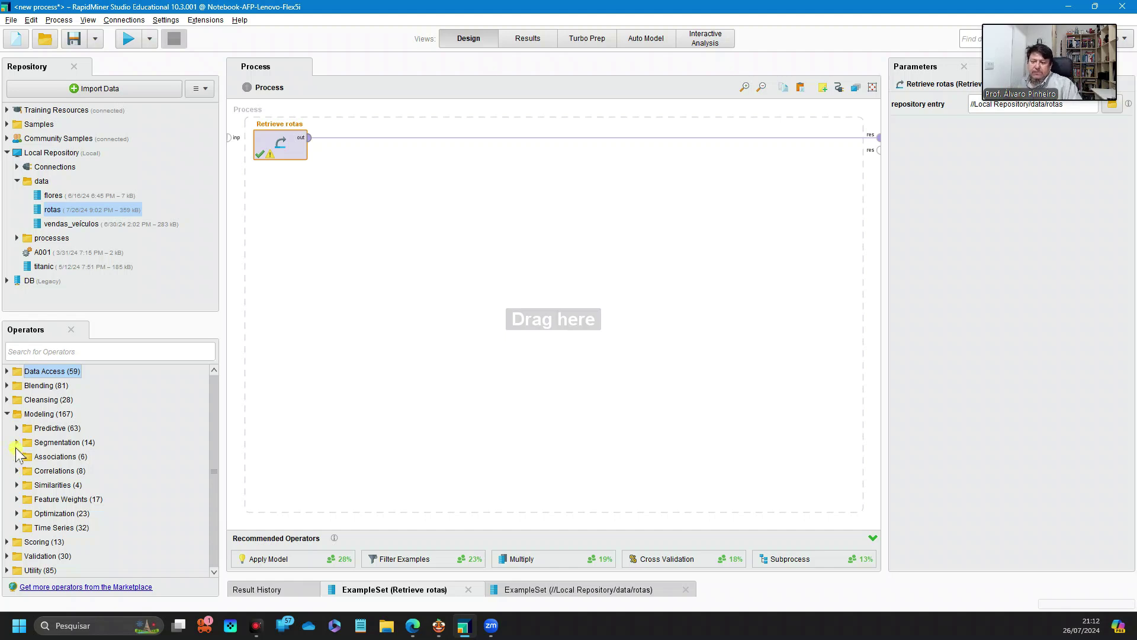
# Examine the Modeling operator subgroups Segmentation, Associations, Correlations, Similarities, Feature Weights and Optimization, and collapse the Modeling group.
pyautogui.click(16, 442)
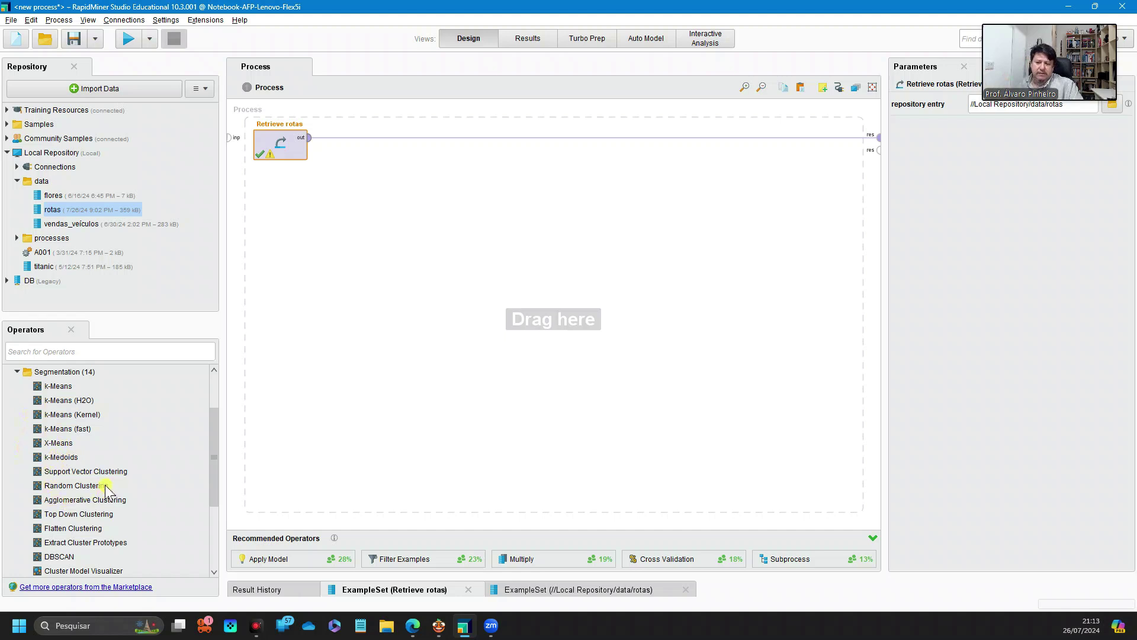
pyautogui.click(17, 372)
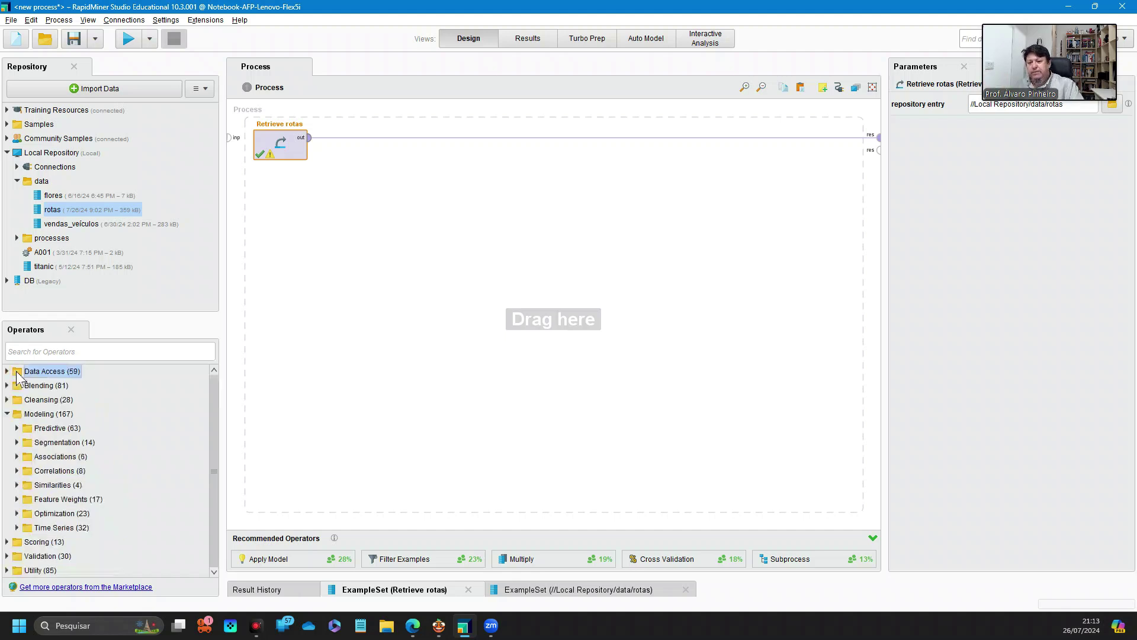
pyautogui.click(17, 456)
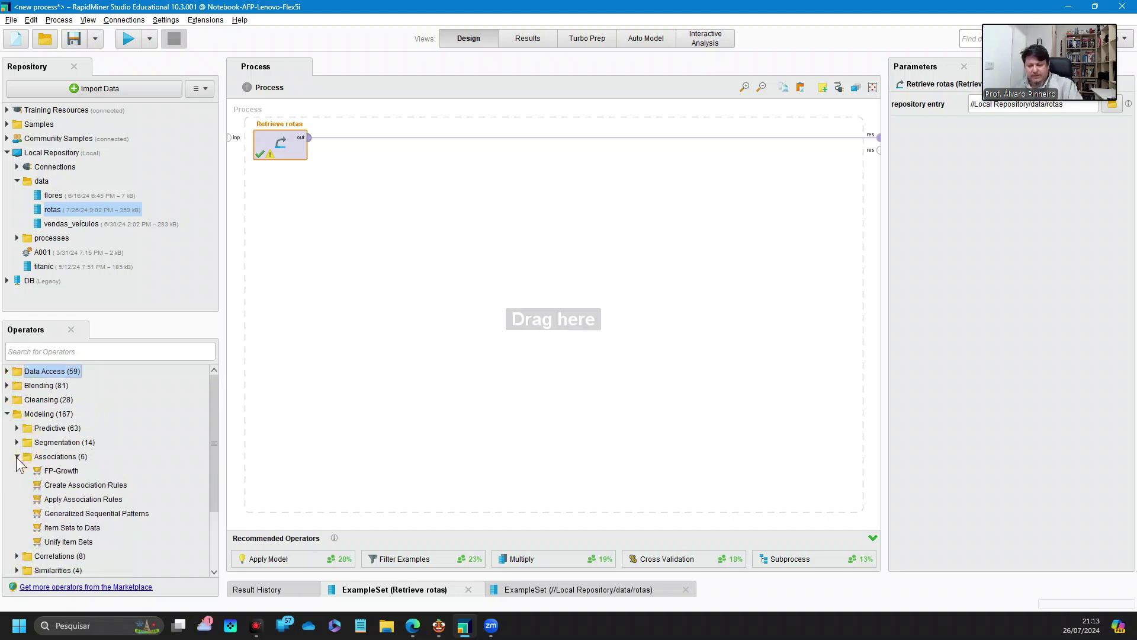
pyautogui.click(17, 456)
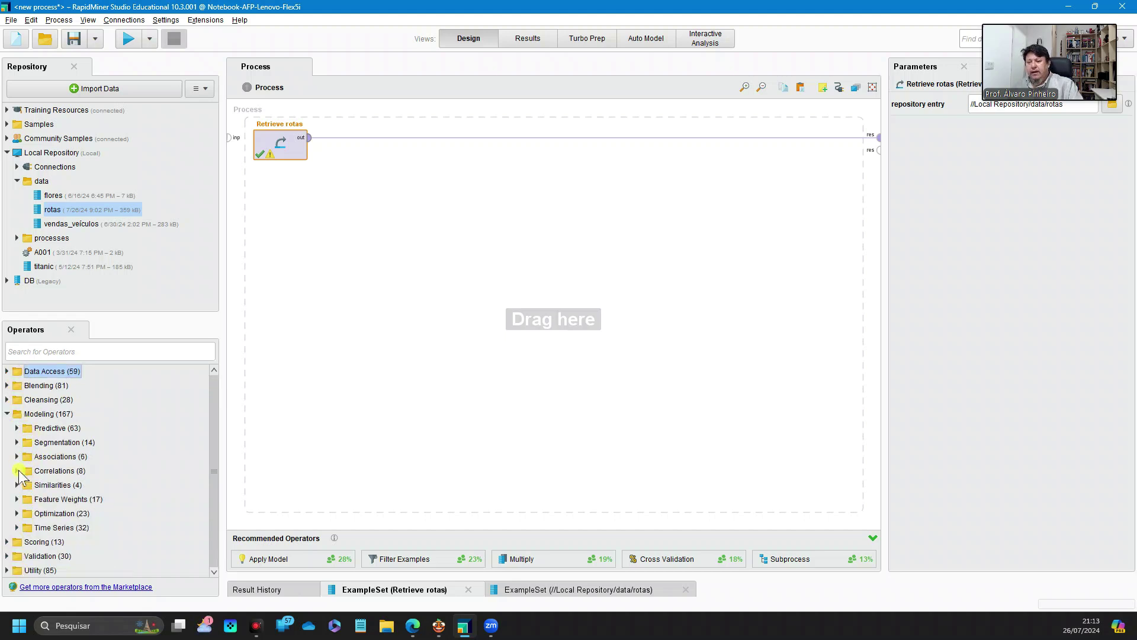
pyautogui.click(16, 470)
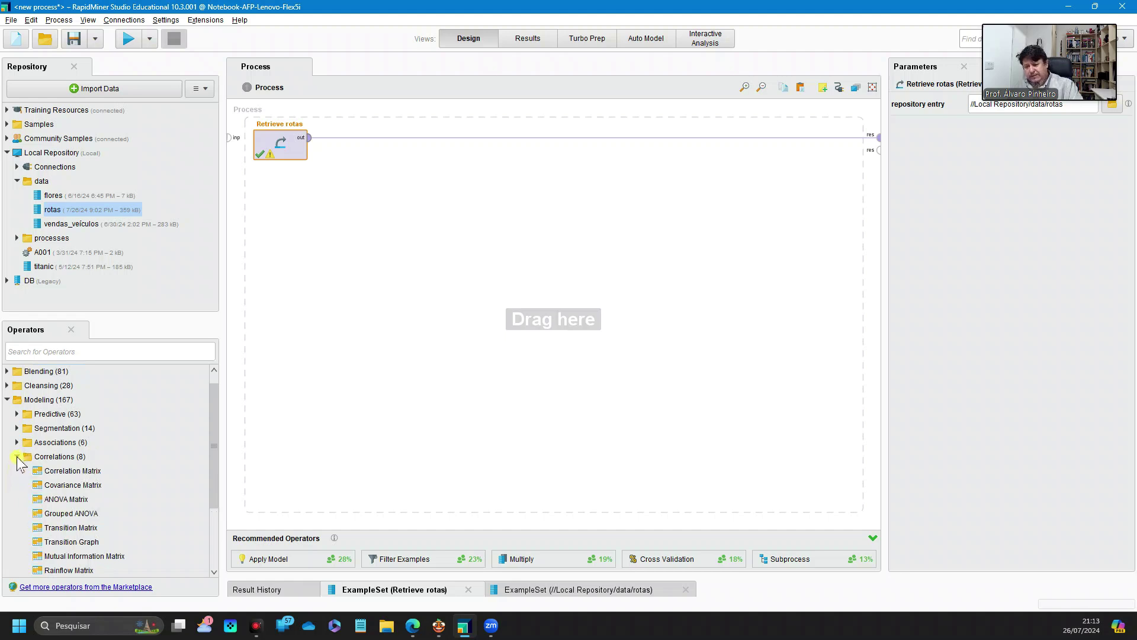
pyautogui.click(17, 456)
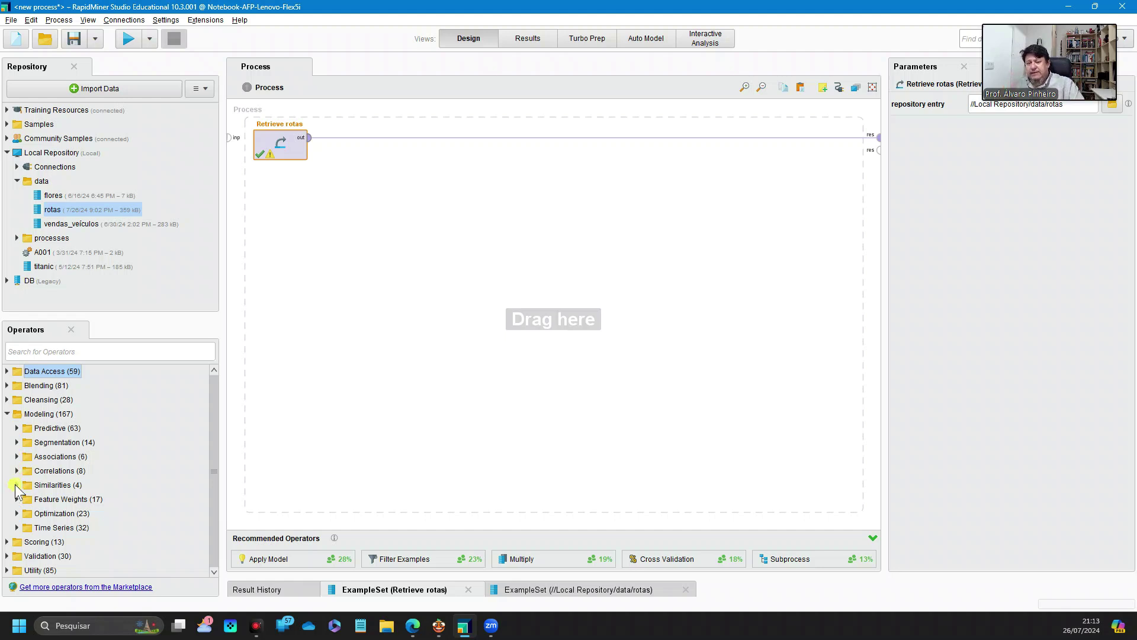
pyautogui.click(17, 485)
pyautogui.click(17, 485)
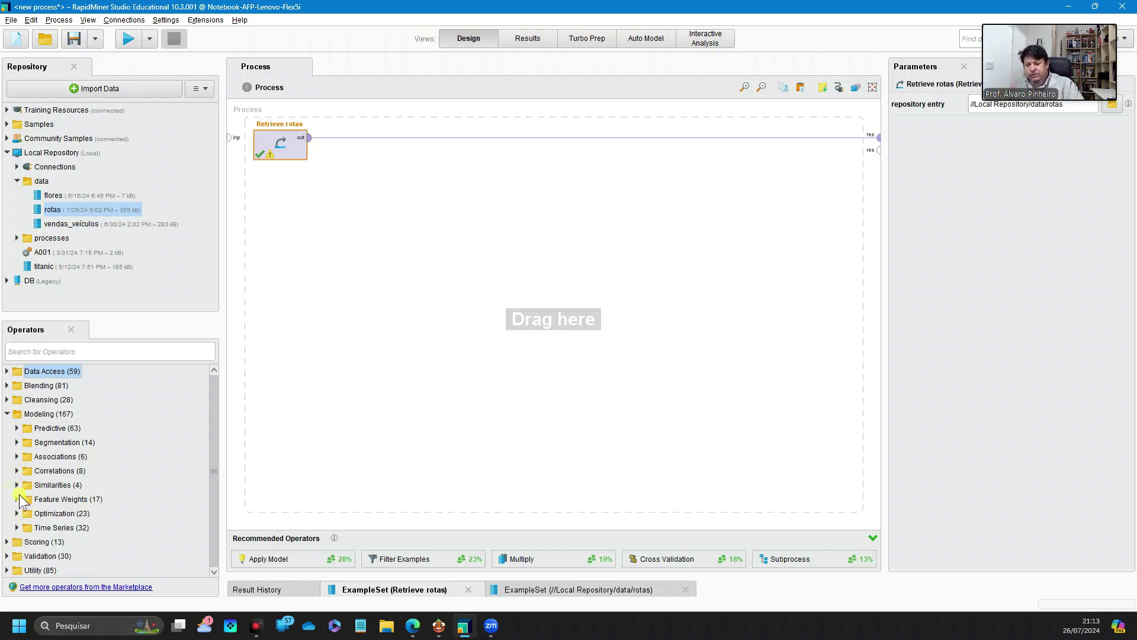
pyautogui.click(18, 499)
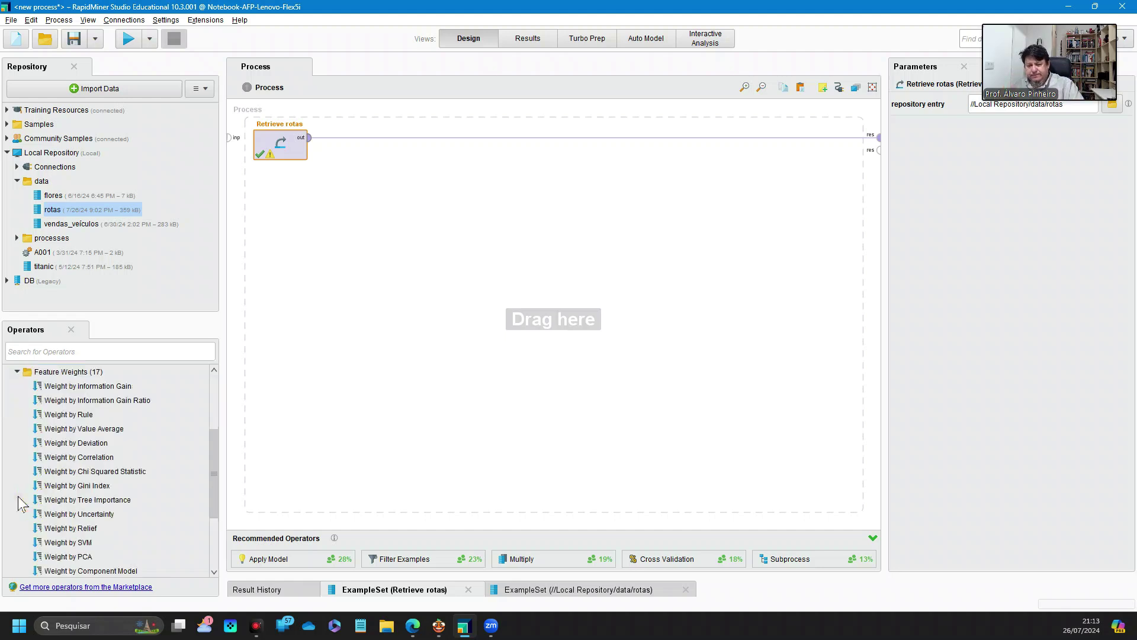
pyautogui.click(17, 372)
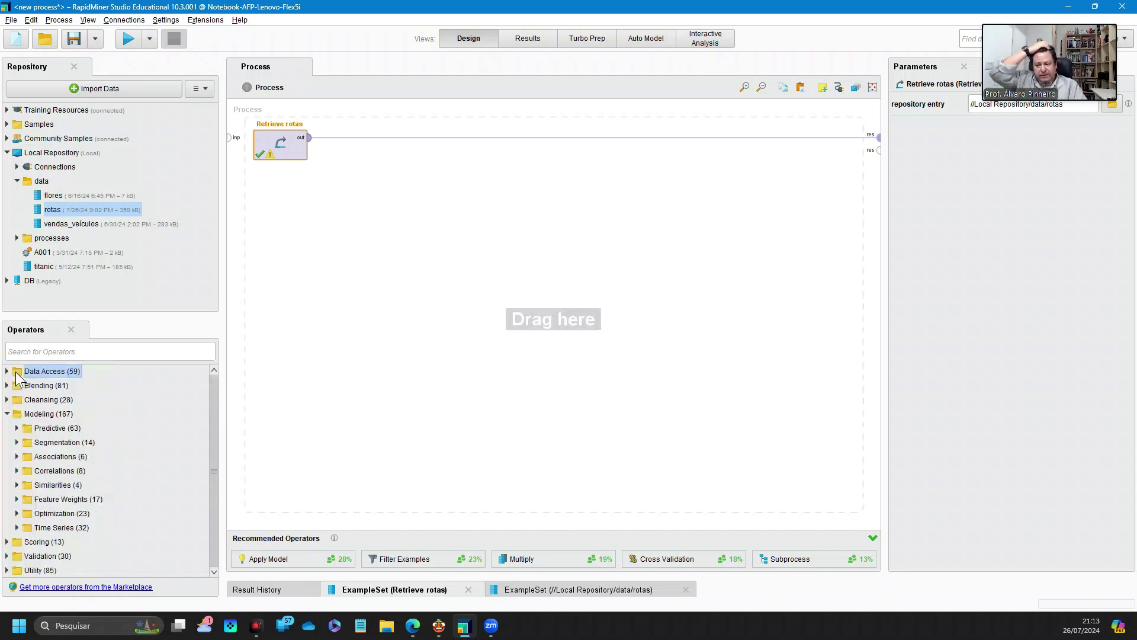
pyautogui.click(17, 513)
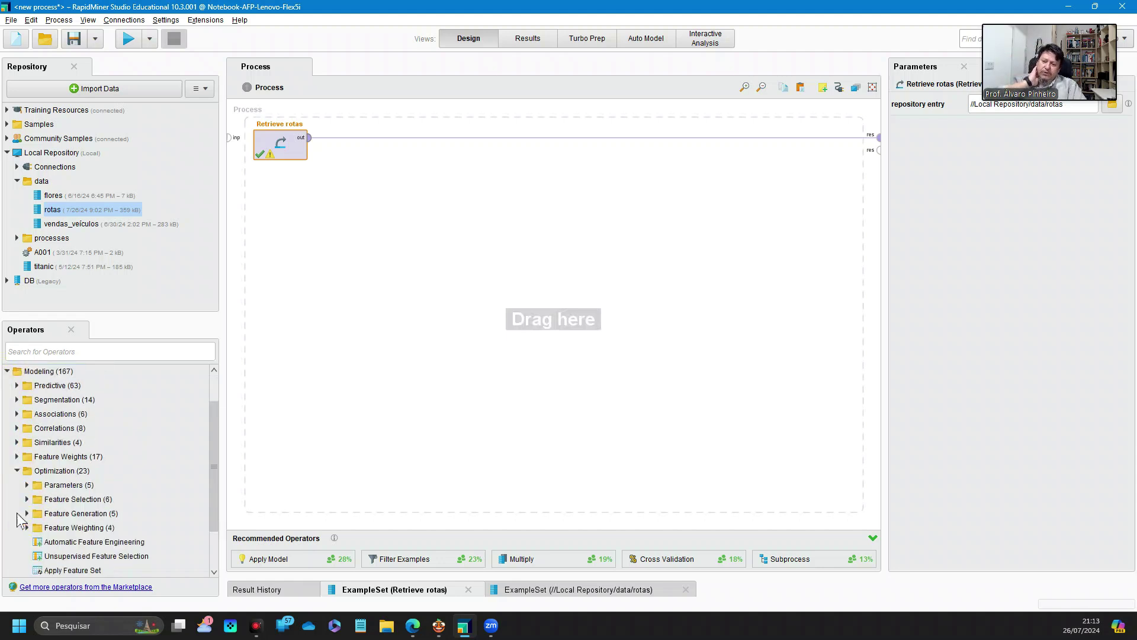
pyautogui.click(17, 471)
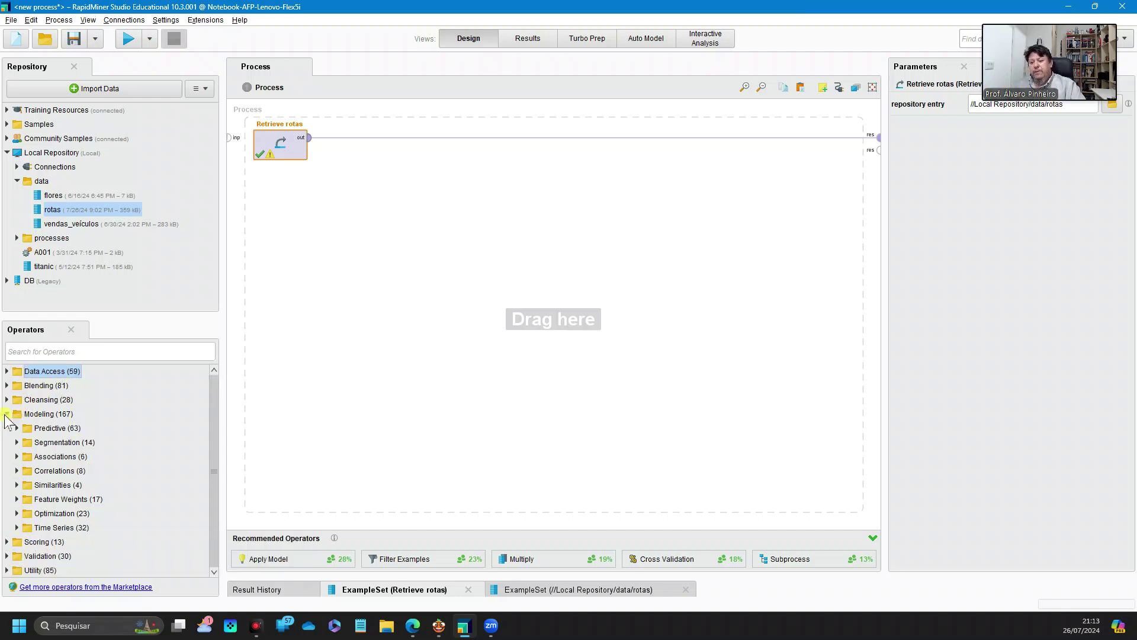
pyautogui.click(7, 414)
# Search the operators for "tree" and examine the matching tree and rule operators.
pyautogui.click(77, 351)
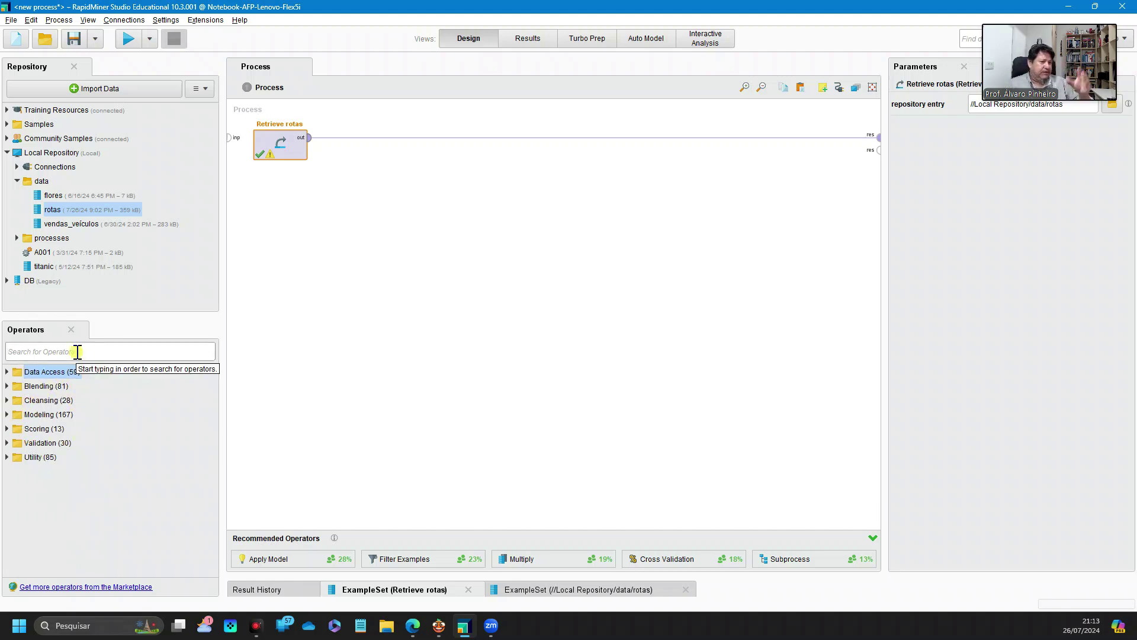
pyautogui.write('tree')
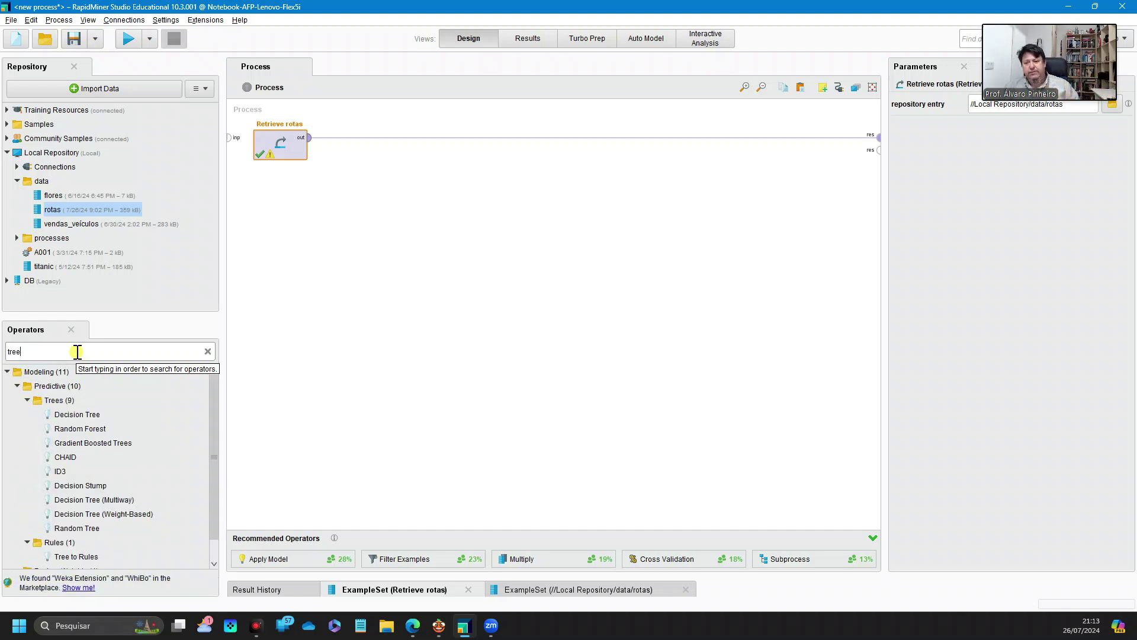
pyautogui.moveTo(70, 414)
pyautogui.mouseDown()
pyautogui.moveTo(57, 412)
pyautogui.moveTo(94, 456)
pyautogui.moveTo(83, 421)
pyautogui.moveTo(42, 373)
pyautogui.moveTo(59, 418)
pyautogui.moveTo(85, 429)
pyautogui.mouseUp()
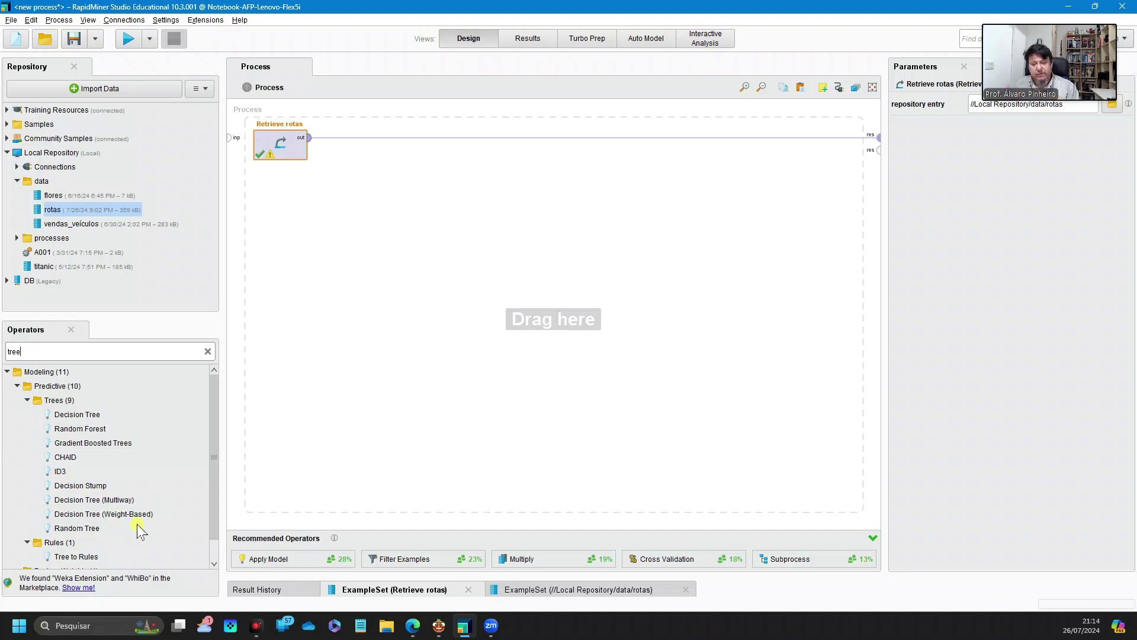
pyautogui.scroll(-1, 165, 510)
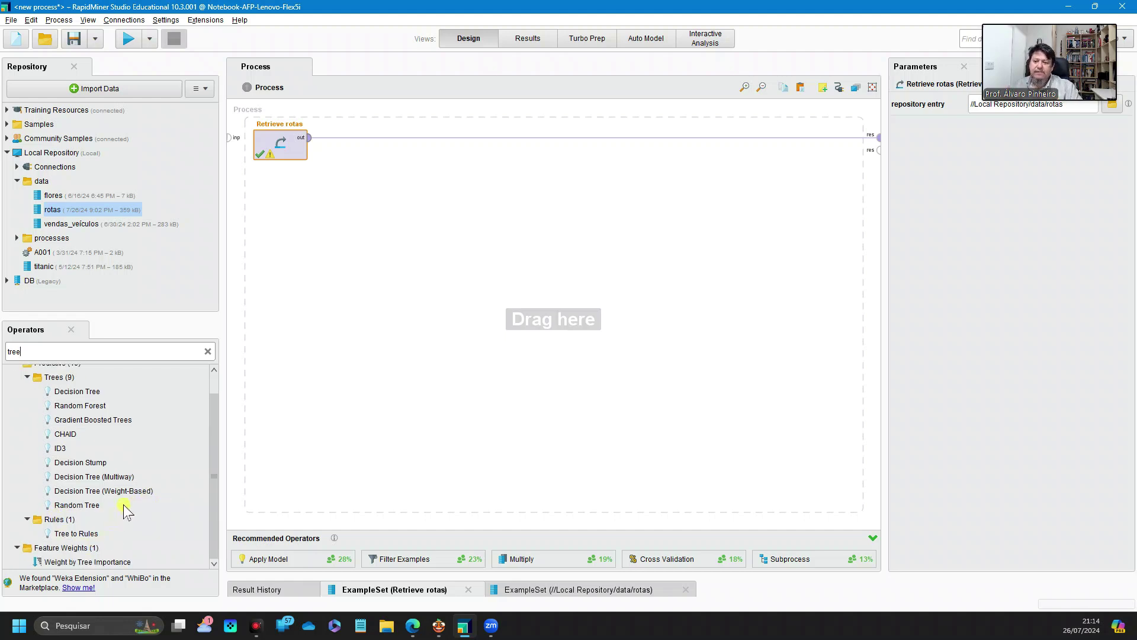
pyautogui.scroll(1, 124, 507)
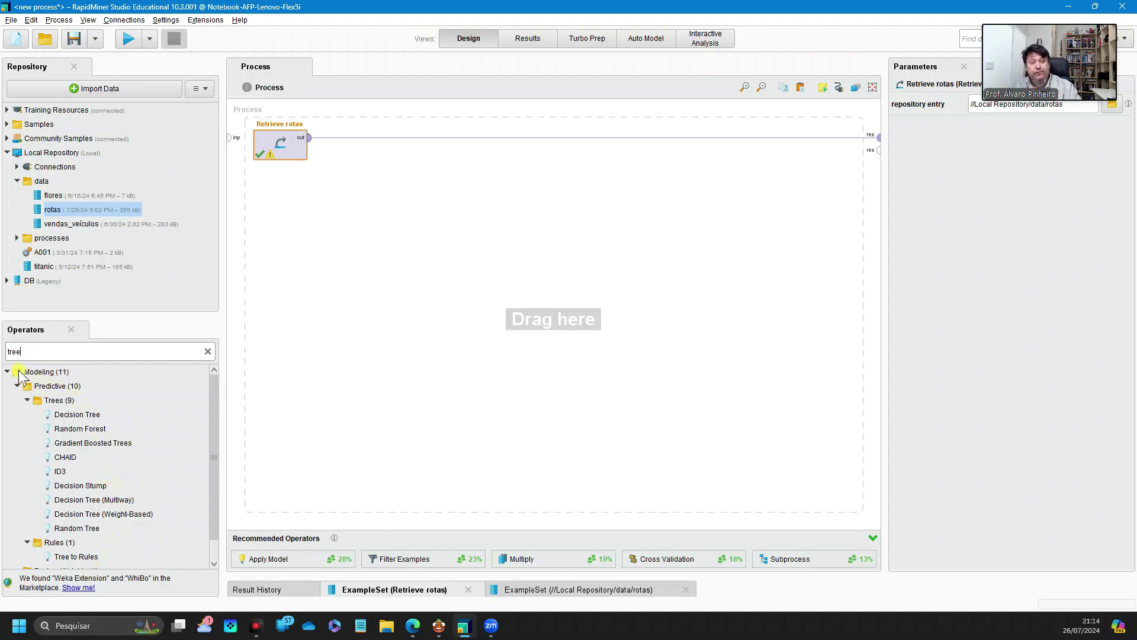
# Search the operators for "filter" and insert Filter Examples between Retrieve rotas and the process result port.
pyautogui.doubleClick(23, 352)
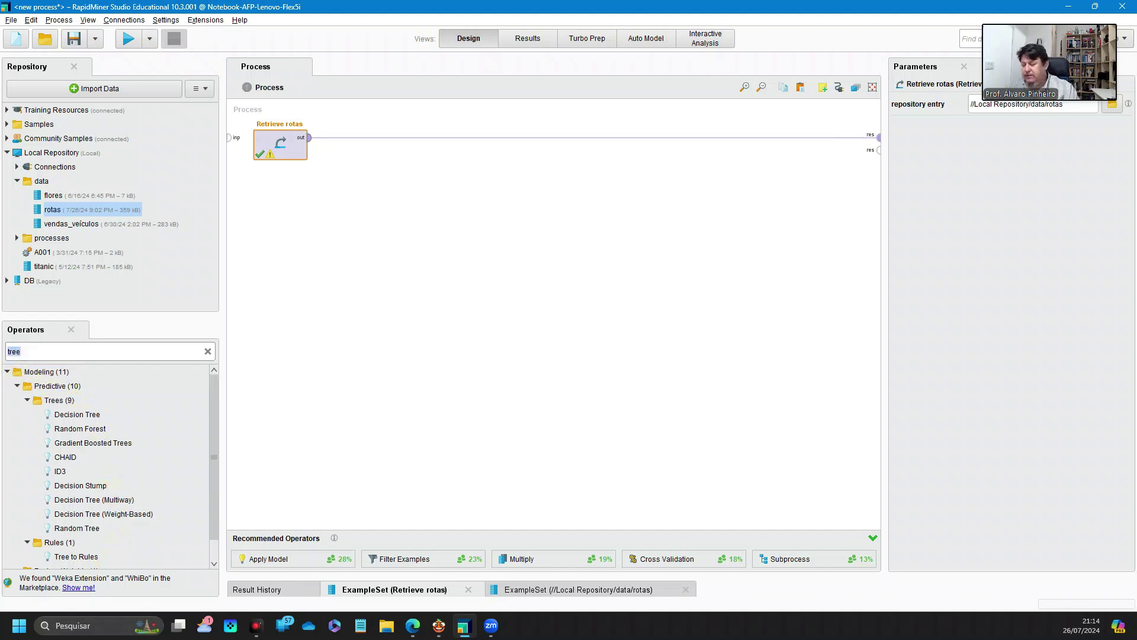
pyautogui.write('fiktr')
pyautogui.press('BackSpace')
pyautogui.press('BackSpace')
pyautogui.press('BackSpace')
pyautogui.write('l')
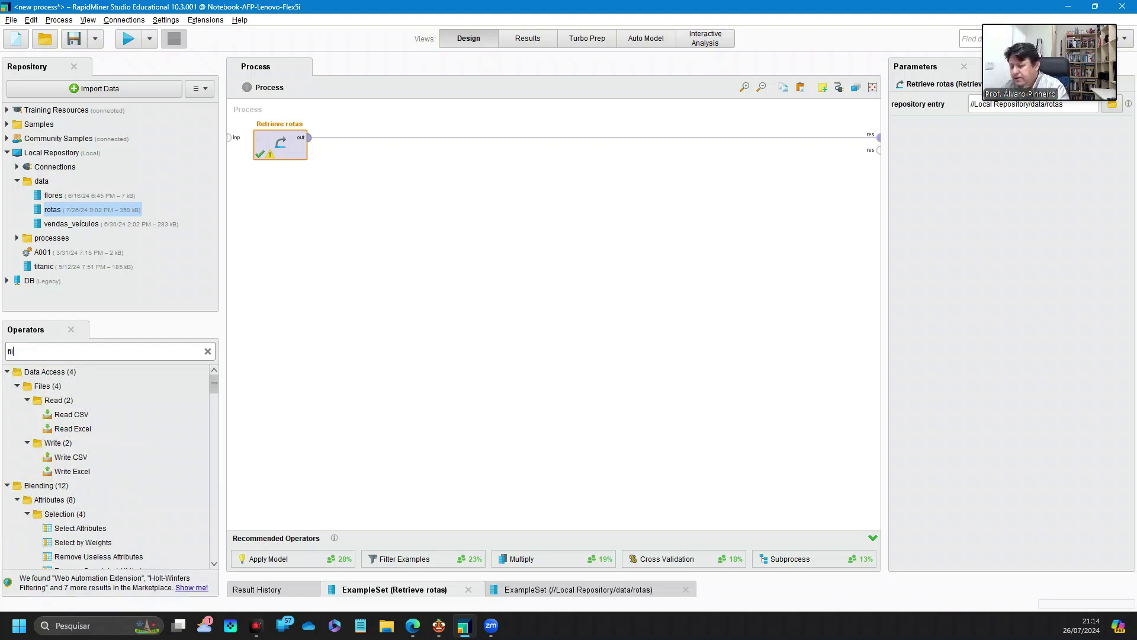
pyautogui.write('ter')
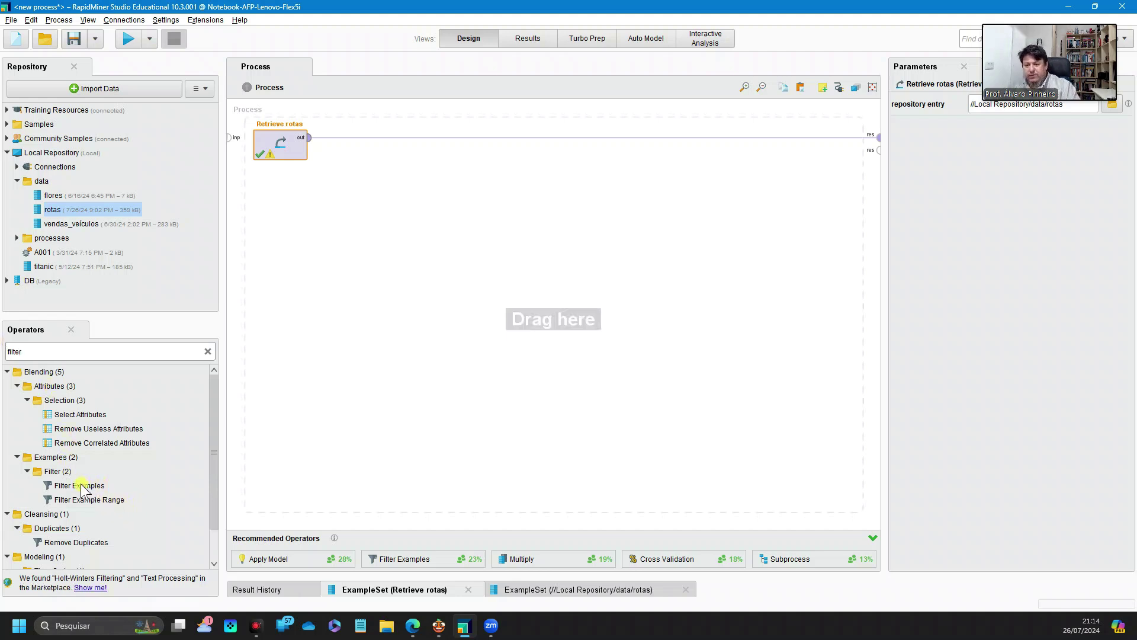
pyautogui.moveTo(82, 487); pyautogui.dragTo(353, 143)
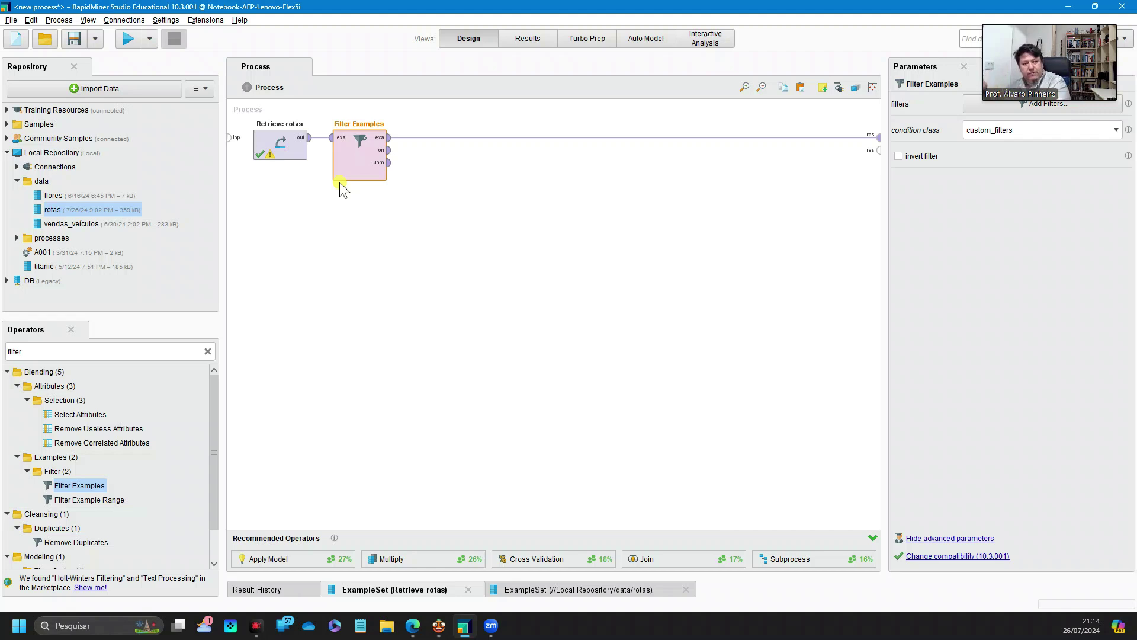
pyautogui.moveTo(388, 137); pyautogui.dragTo(885, 139)
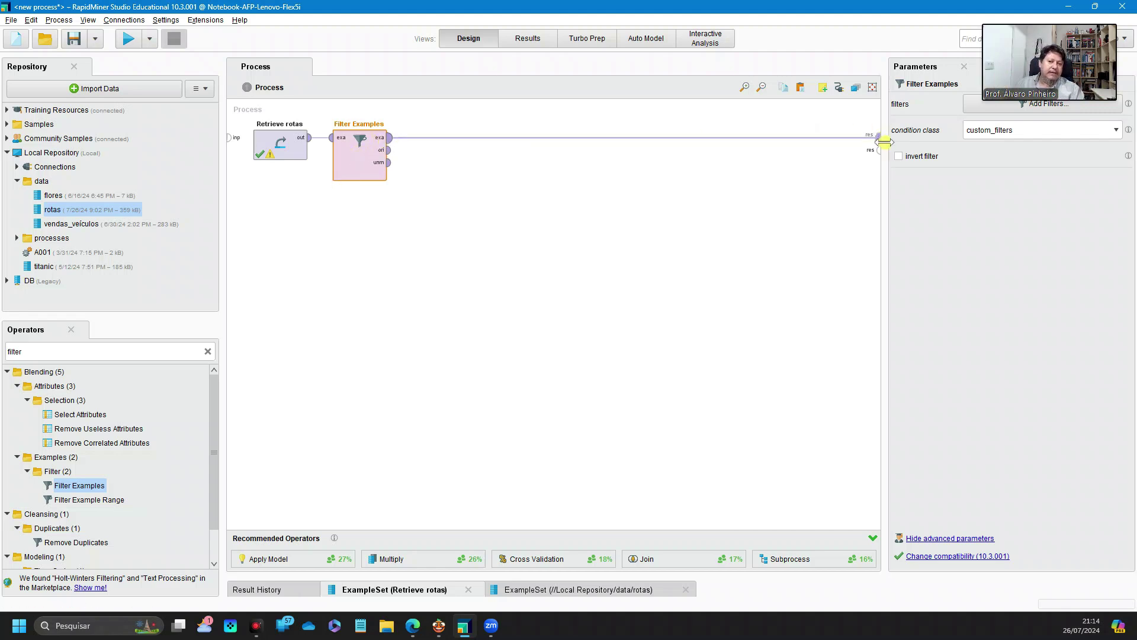
# Examine the condition class options available for the Filter Examples operator.
pyautogui.click(1023, 49)
pyautogui.moveTo(1023, 50); pyautogui.dragTo(1007, 36)
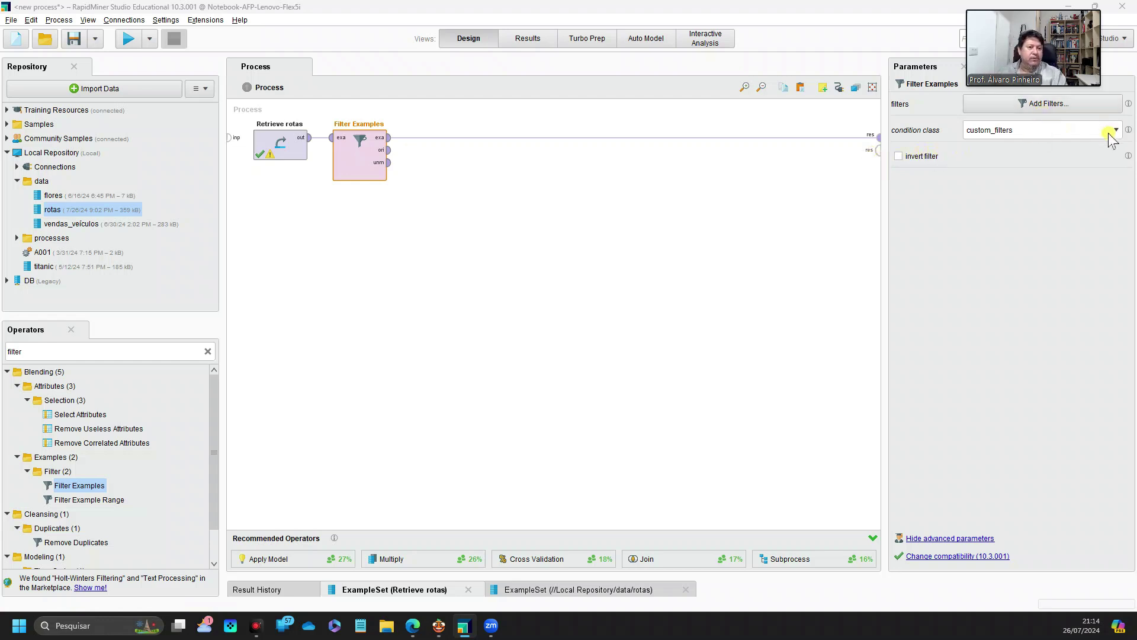
pyautogui.click(1031, 132)
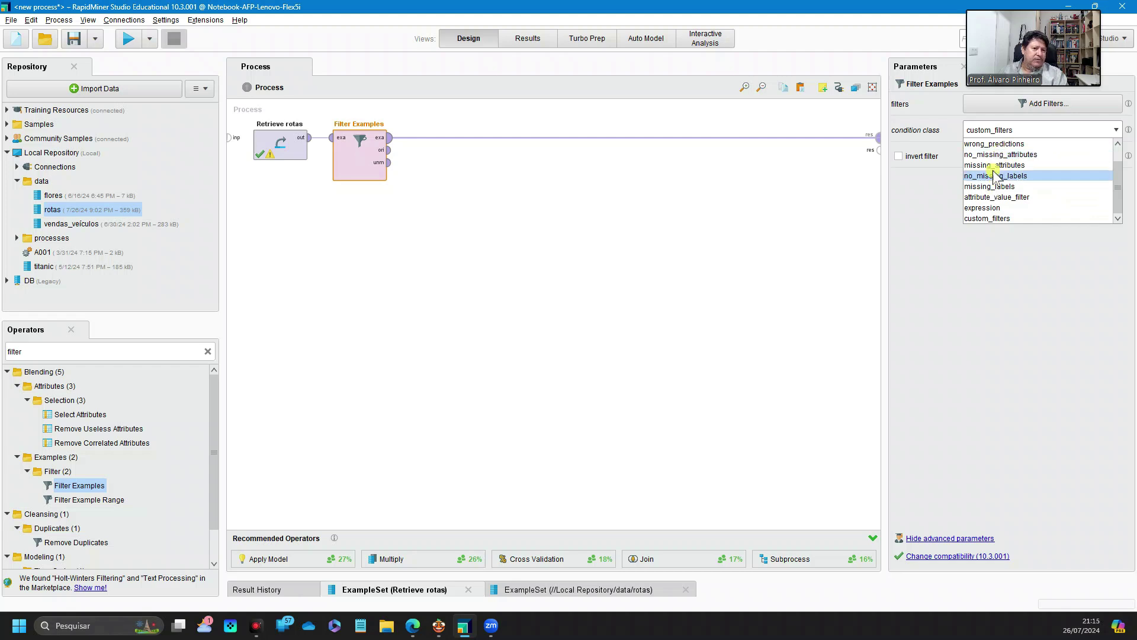
pyautogui.scroll(1, 1120, 178)
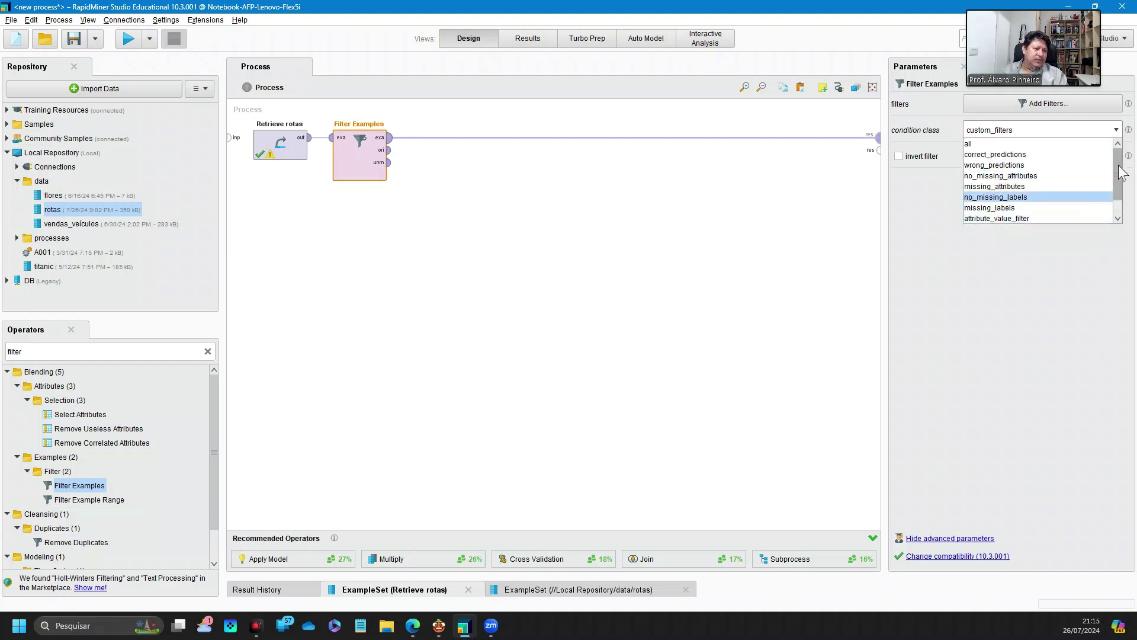
pyautogui.scroll(-1, 1118, 171)
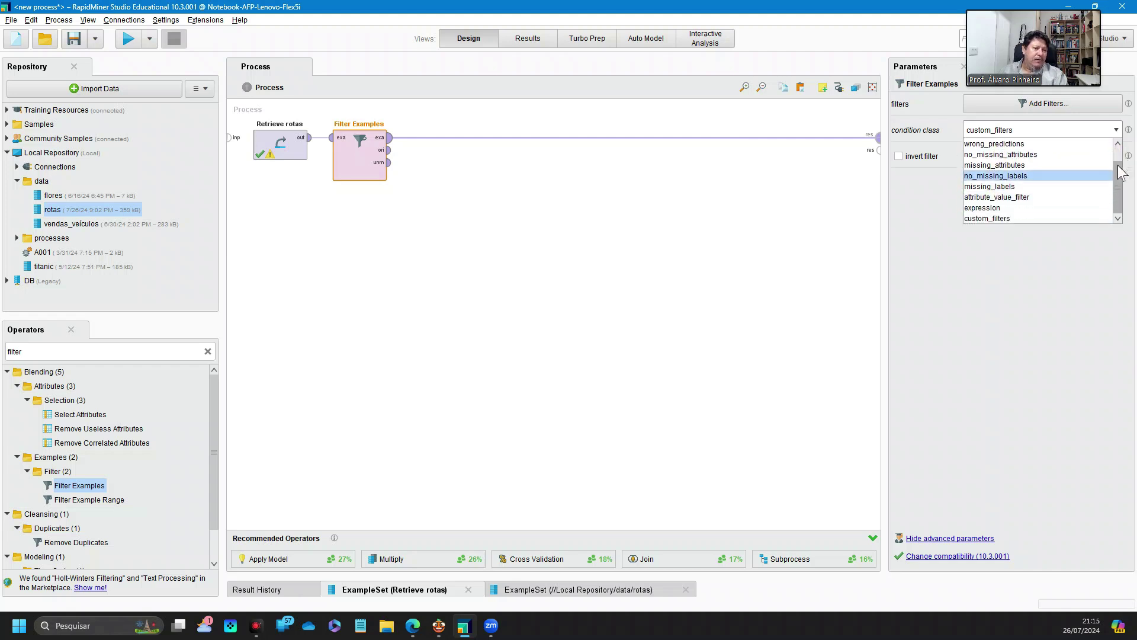
pyautogui.click(1121, 202)
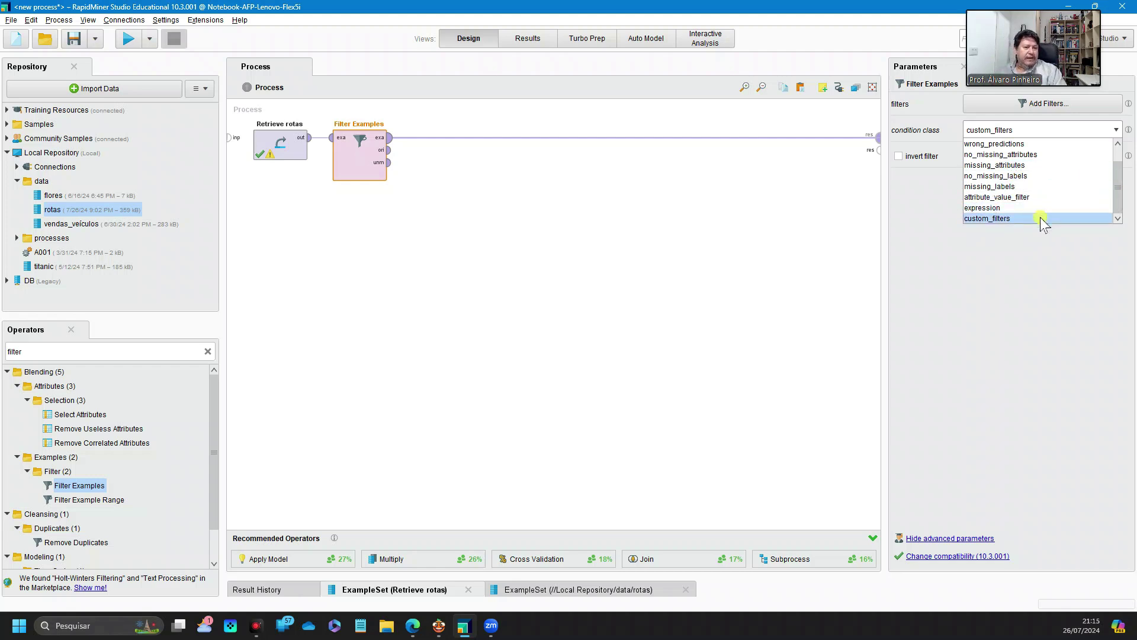
pyautogui.click(1030, 291)
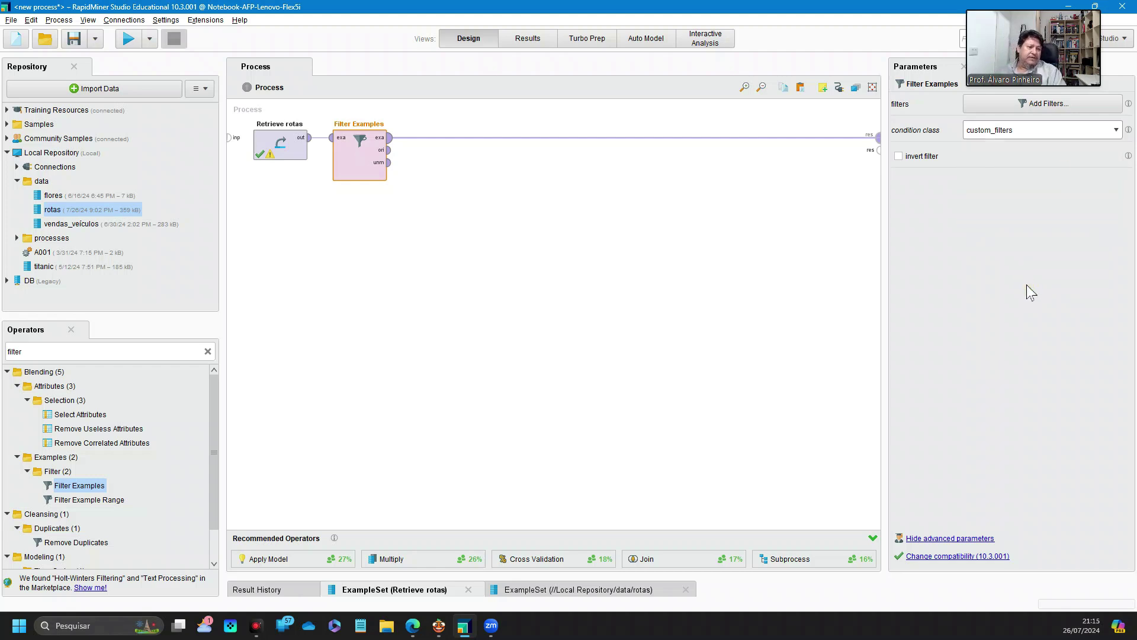
# Add a custom filter to Filter Examples that keeps only rows where DIRIGIBILIDADE = 1.0.
pyautogui.click(1029, 104)
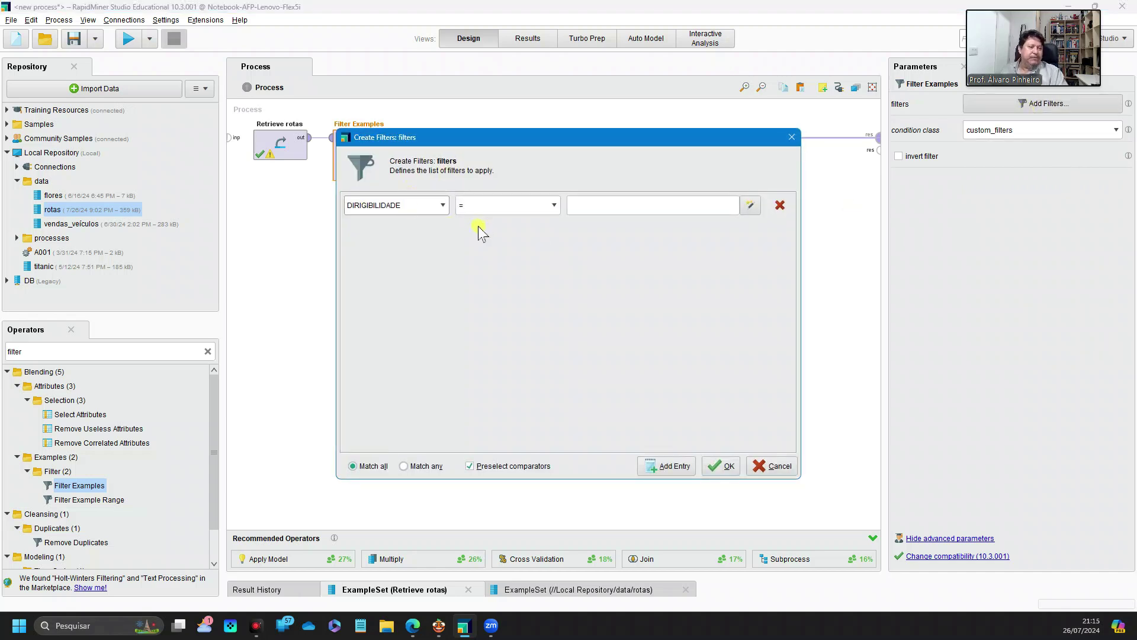
pyautogui.click(443, 206)
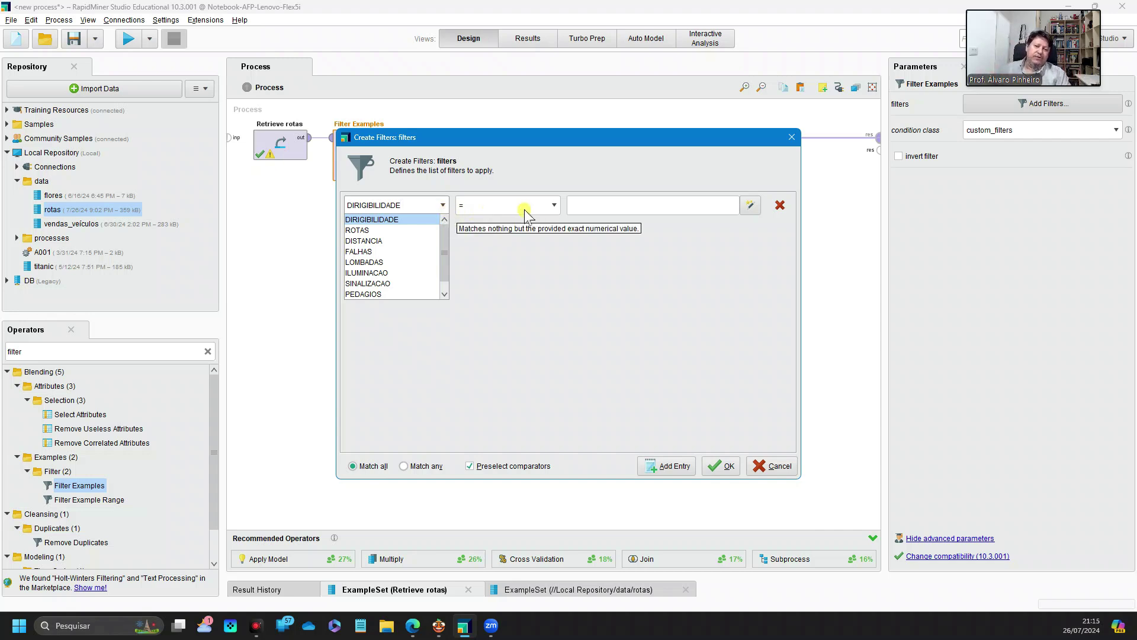
pyautogui.click(555, 207)
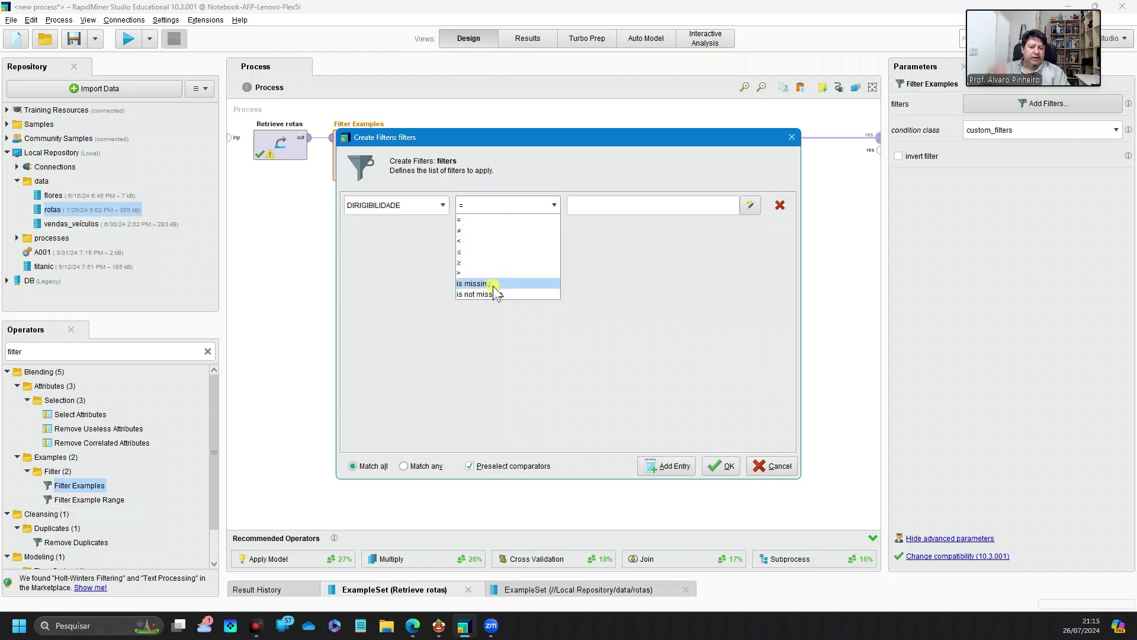
pyautogui.click(608, 207)
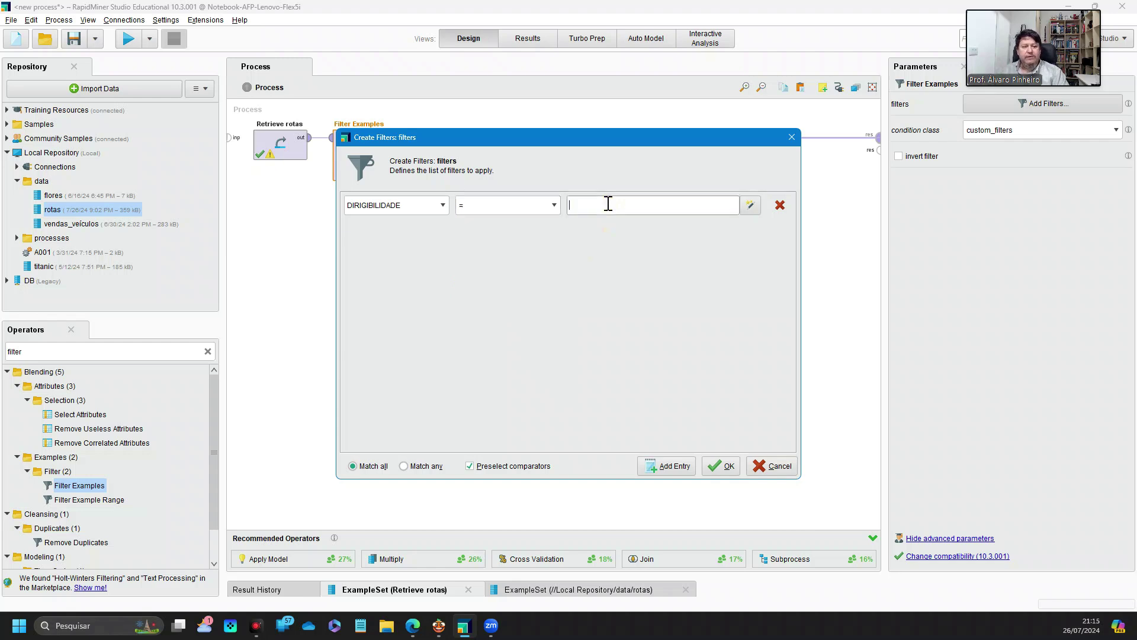
pyautogui.click(750, 211)
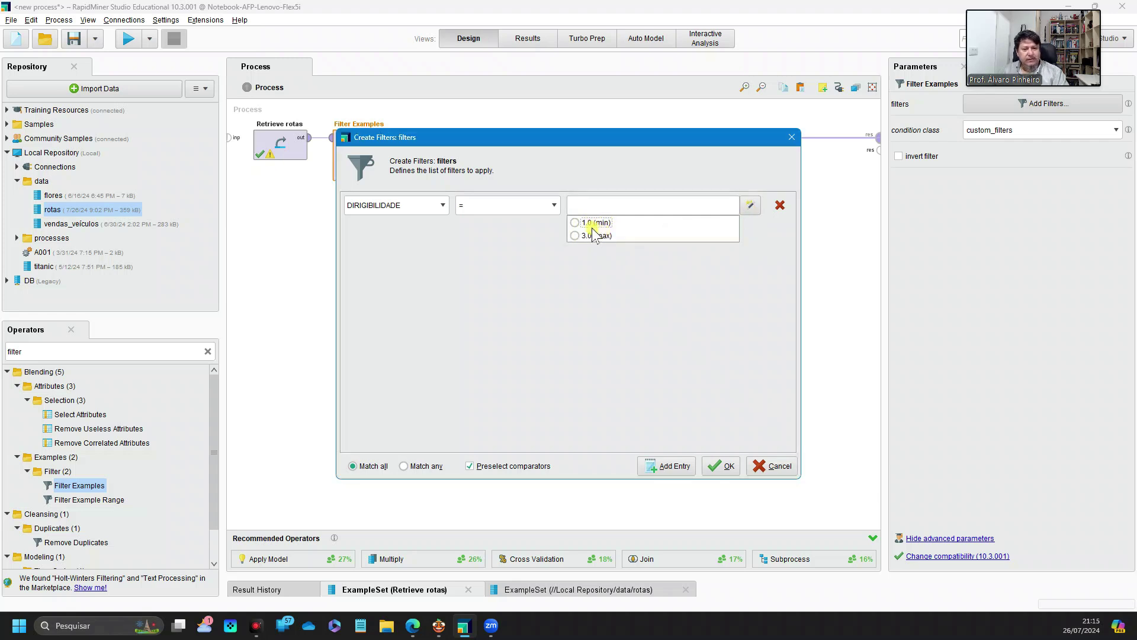
pyautogui.click(575, 222)
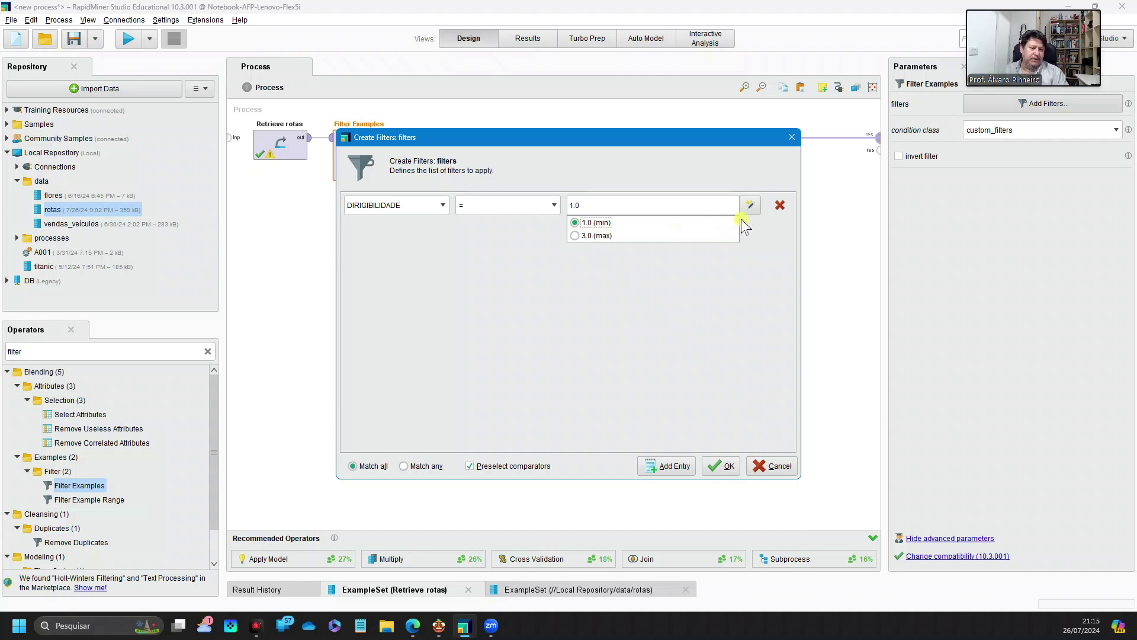
pyautogui.click(781, 256)
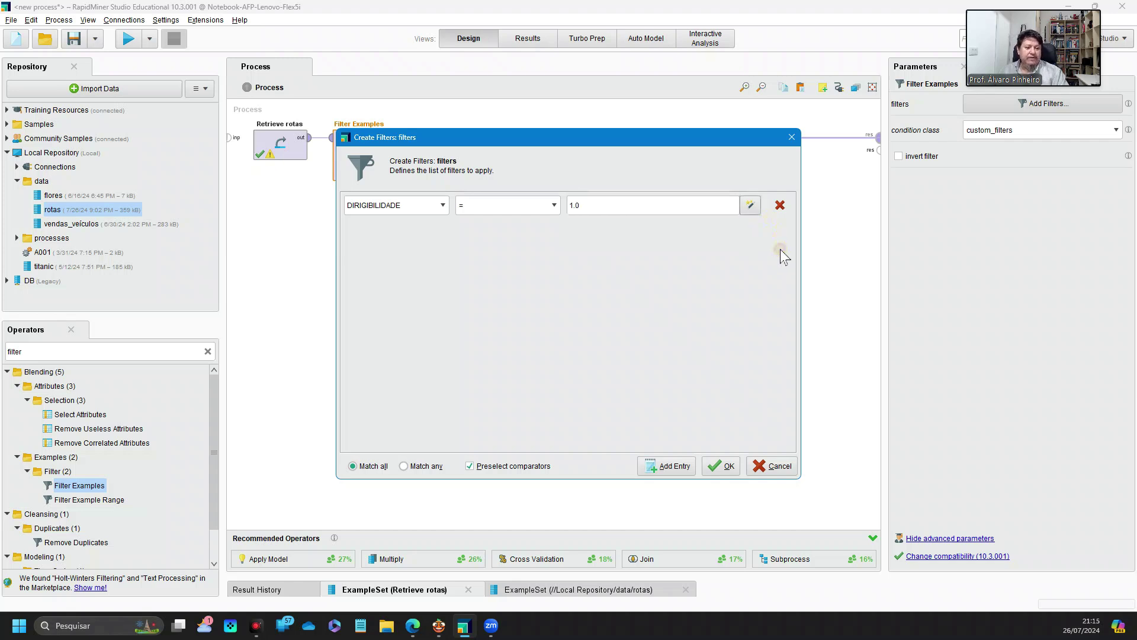
pyautogui.click(727, 469)
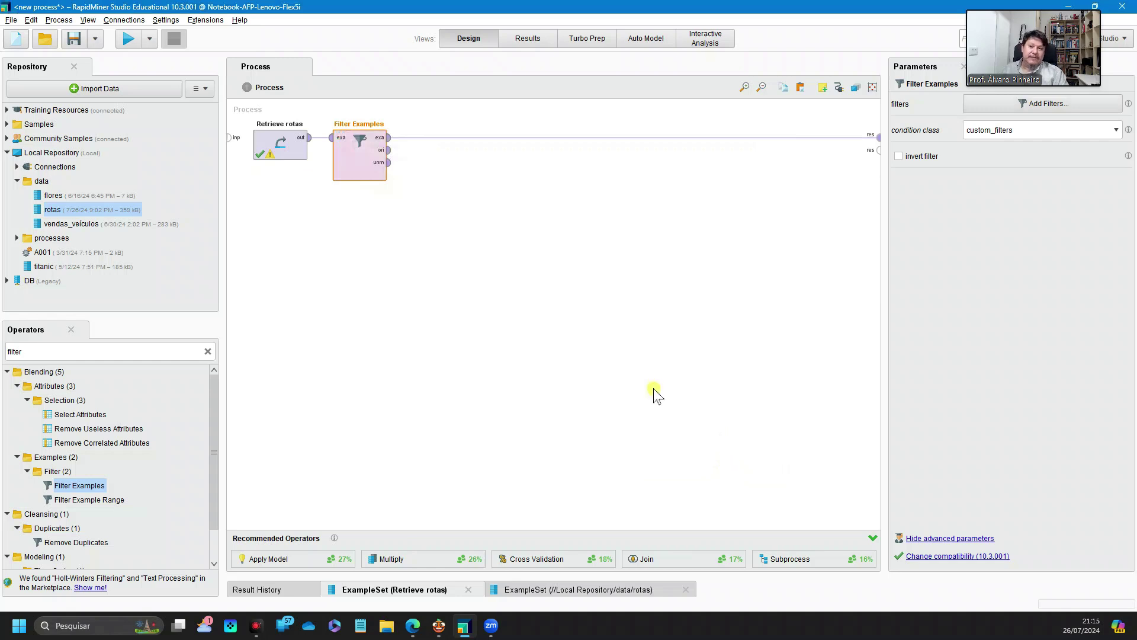
# Run the process and examine the filtered rotas rows in the results.
pyautogui.click(125, 43)
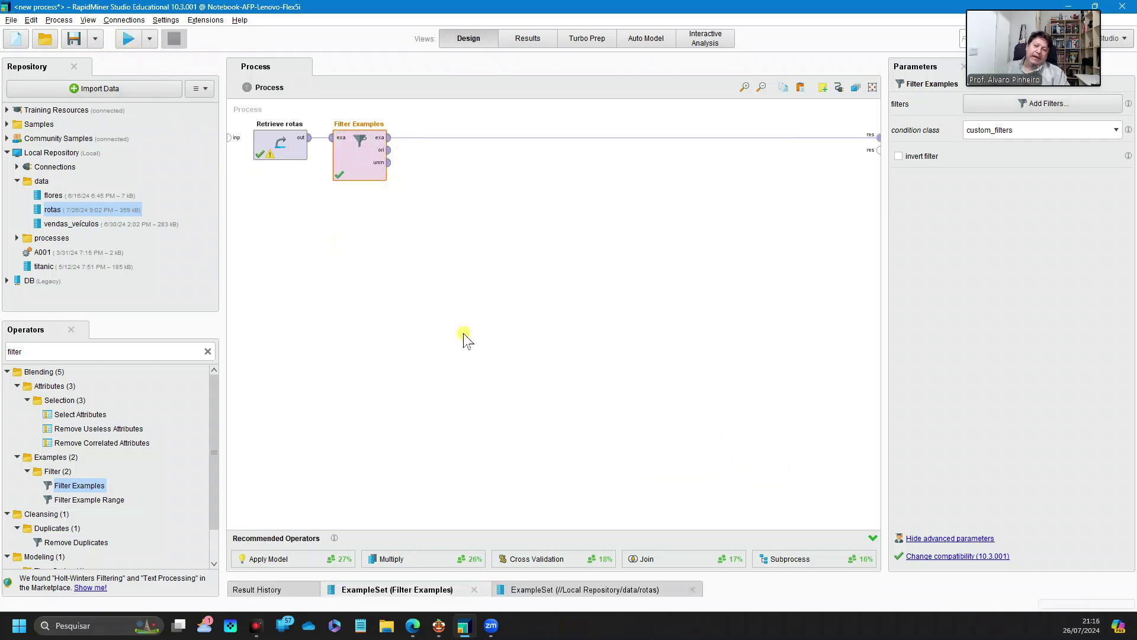
pyautogui.click(530, 41)
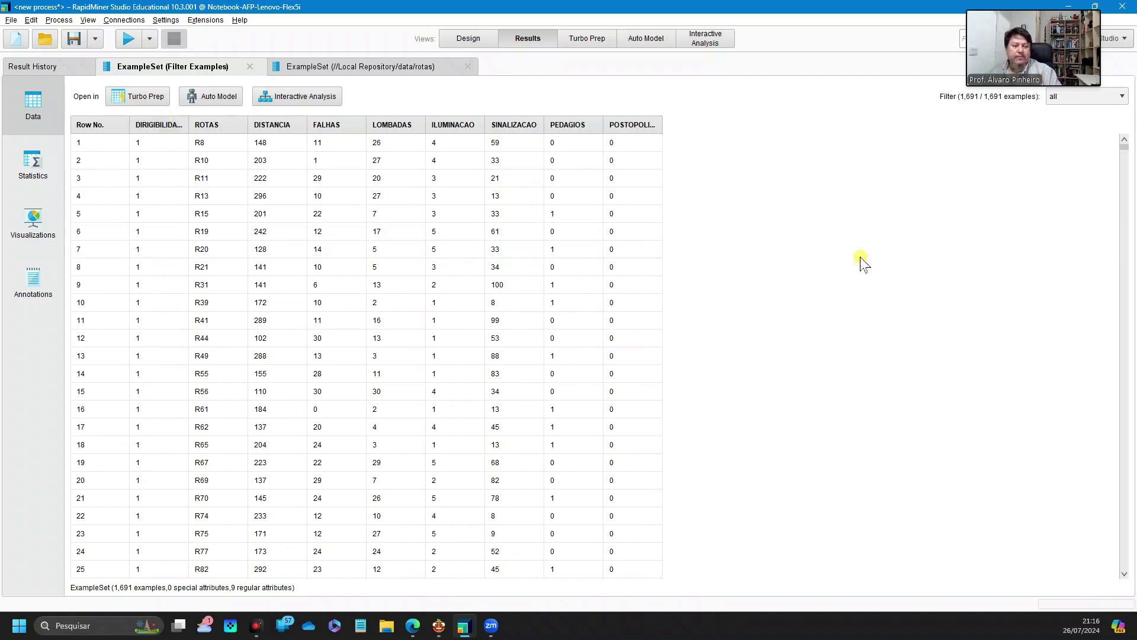
pyautogui.moveTo(1124, 148)
pyautogui.mouseDown()
pyautogui.moveTo(1124, 603)
pyautogui.moveTo(1129, 142)
pyautogui.mouseUp()
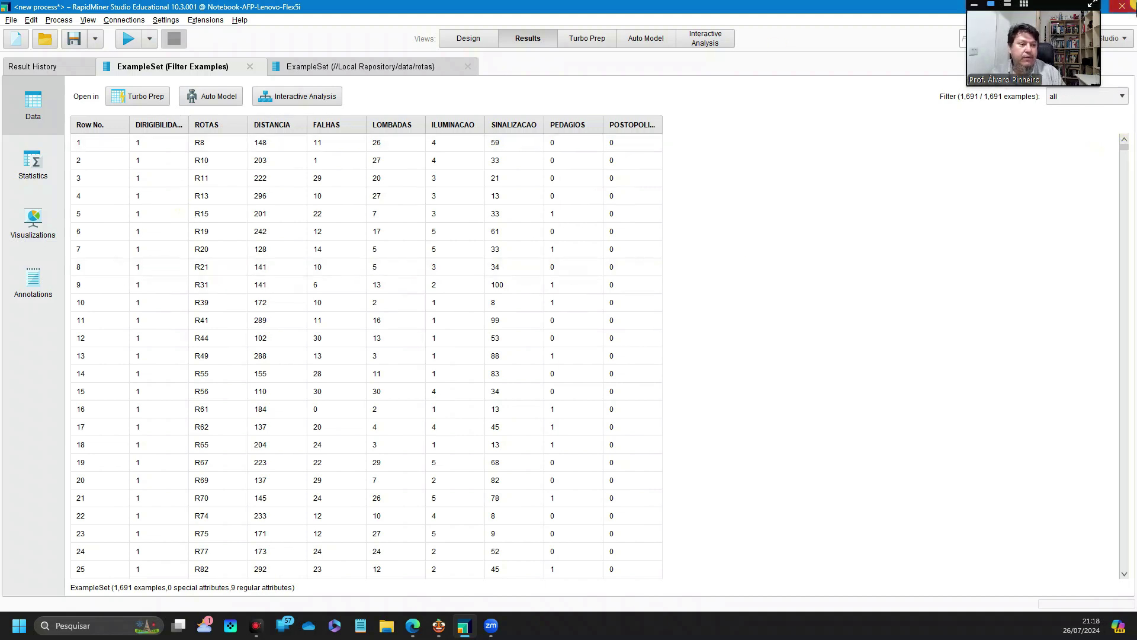
# Close RapidMiner Studio without saving the unnamed process and switch to Orange.
pyautogui.click(1131, 11)
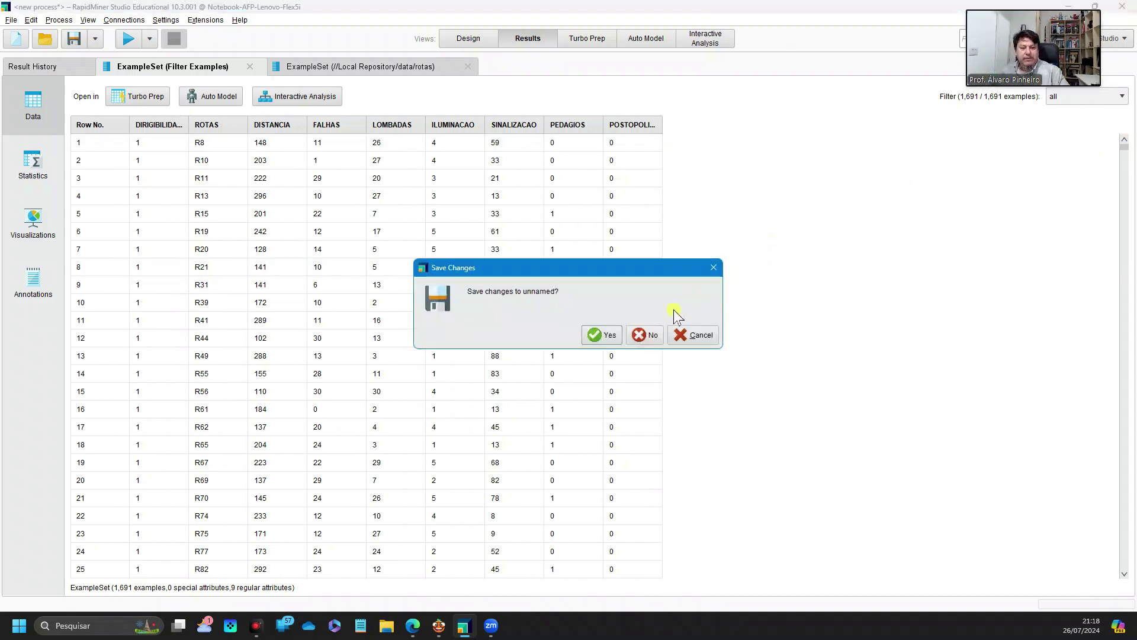
pyautogui.click(642, 335)
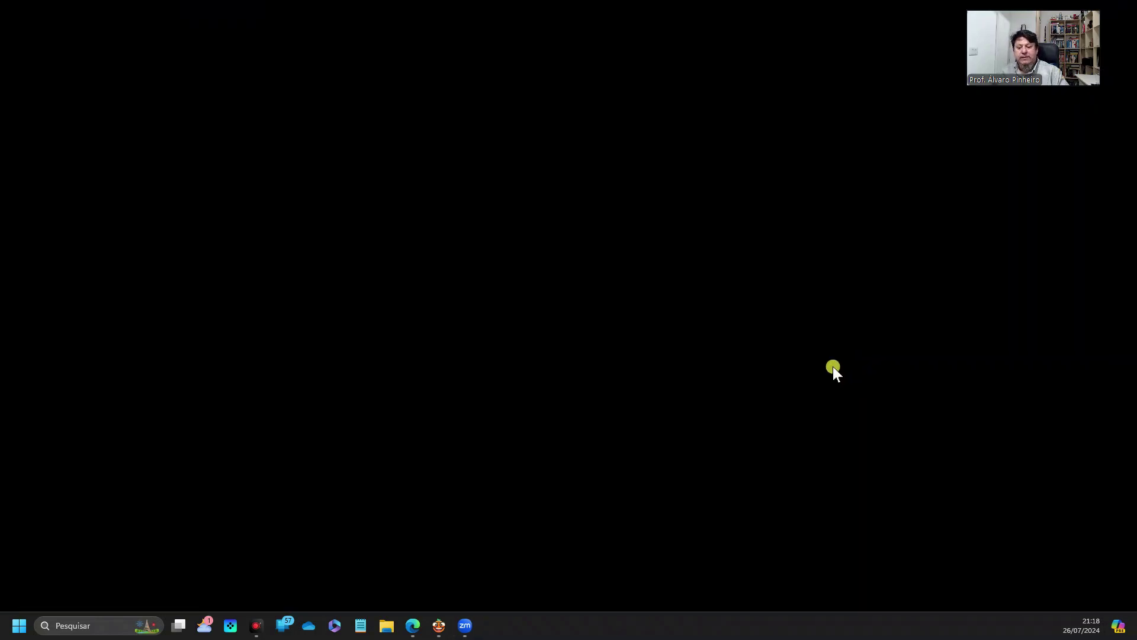
pyautogui.click(438, 626)
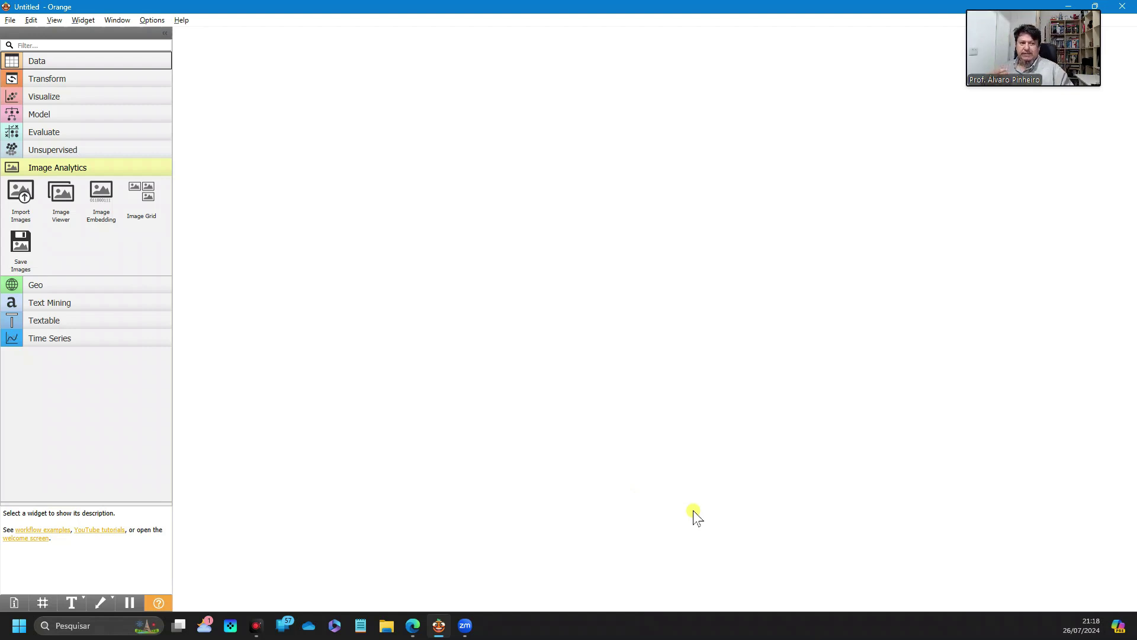
pyautogui.moveTo(994, 72)
pyautogui.moveTo(1000, 47); pyautogui.dragTo(1034, 81)
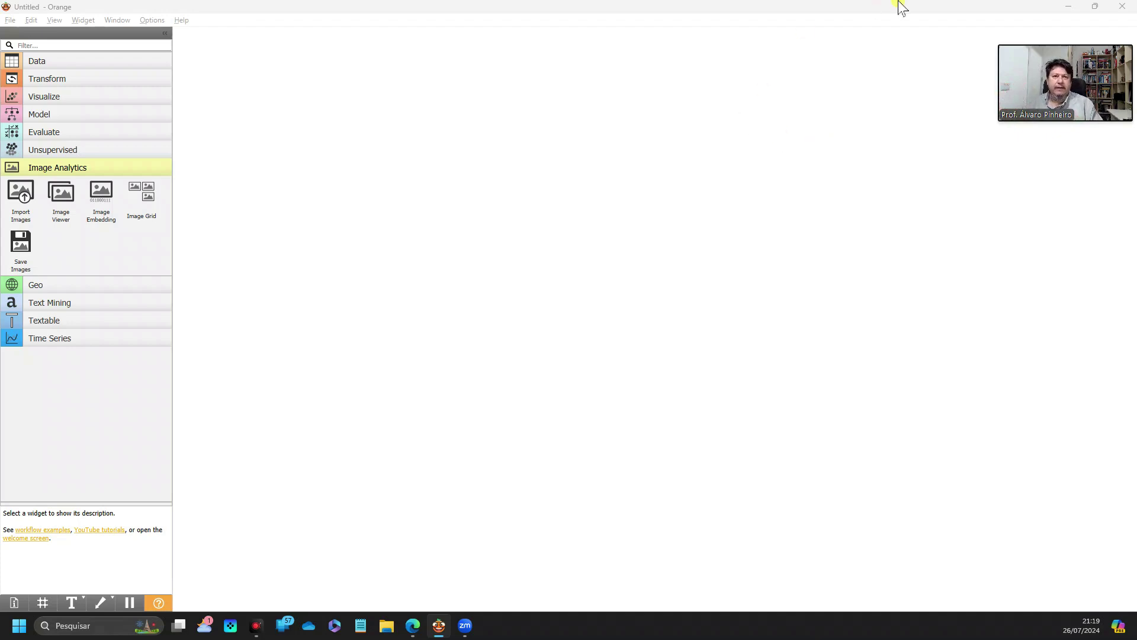
pyautogui.moveTo(1045, 65)
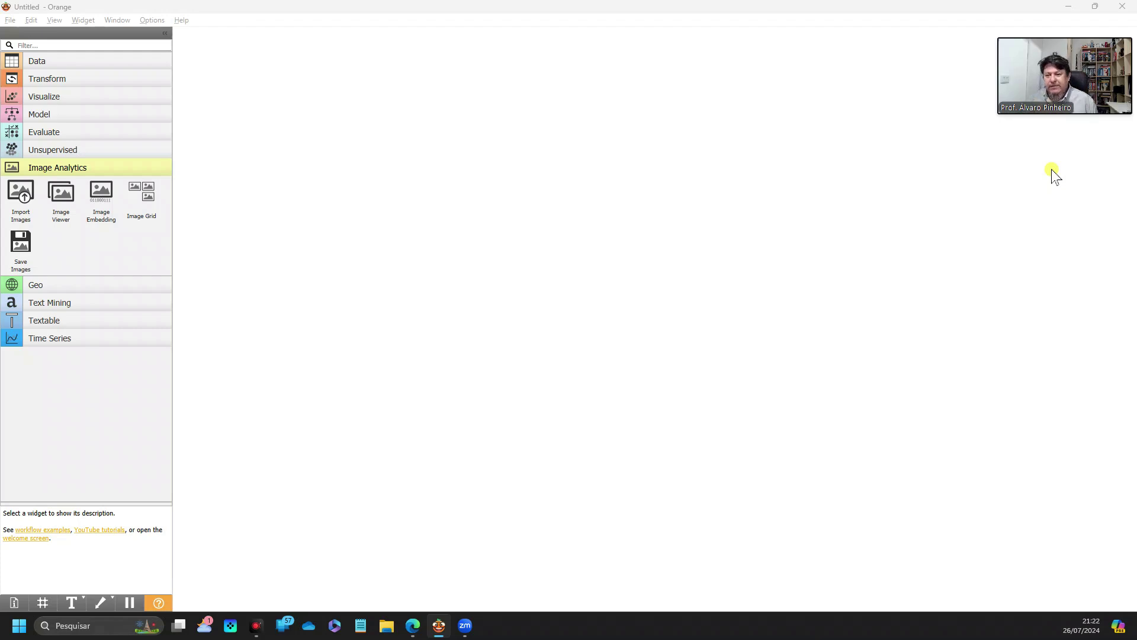
# Collapse the Image Analytics category, expand the Data widgets and place a File widget on the empty canvas.
pyautogui.click(13, 171)
pyautogui.click(13, 170)
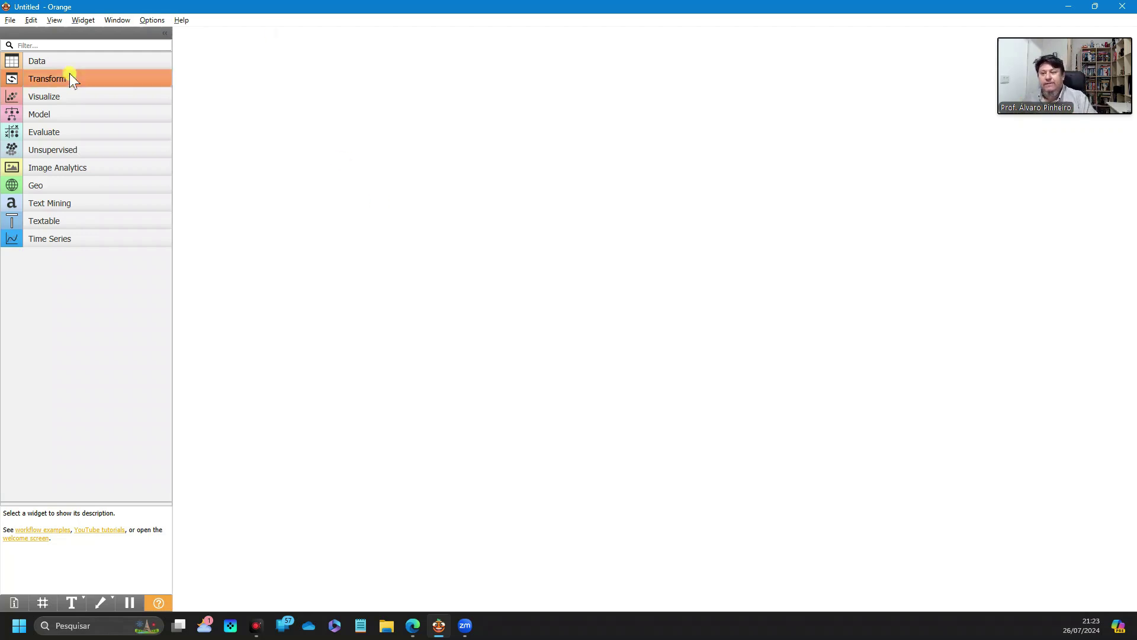
pyautogui.click(17, 65)
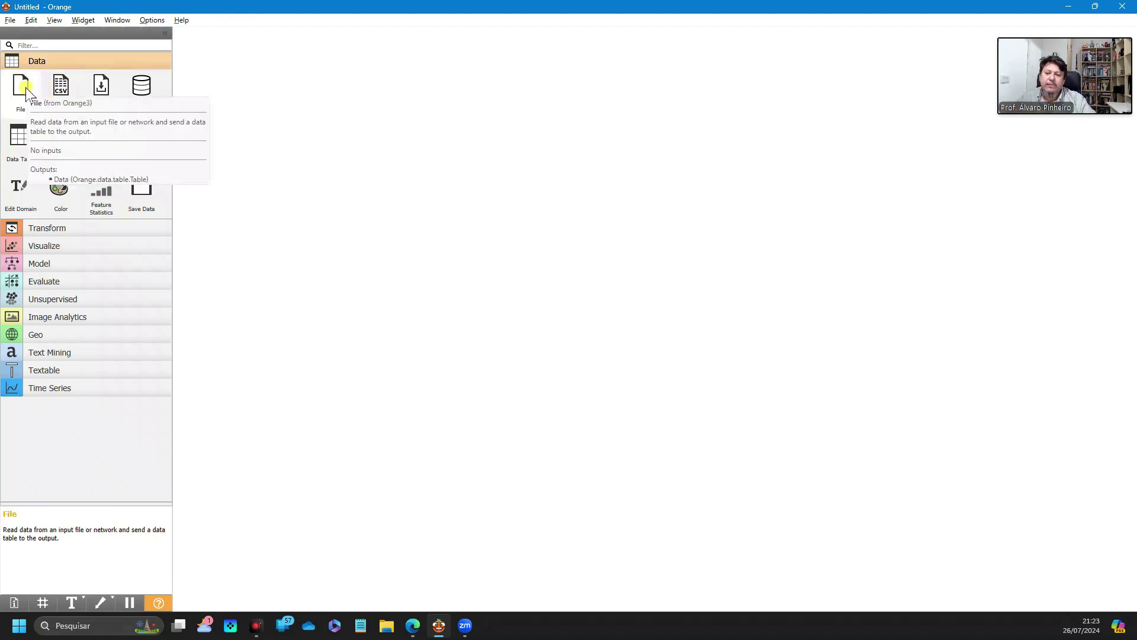
pyautogui.moveTo(26, 87); pyautogui.dragTo(337, 129)
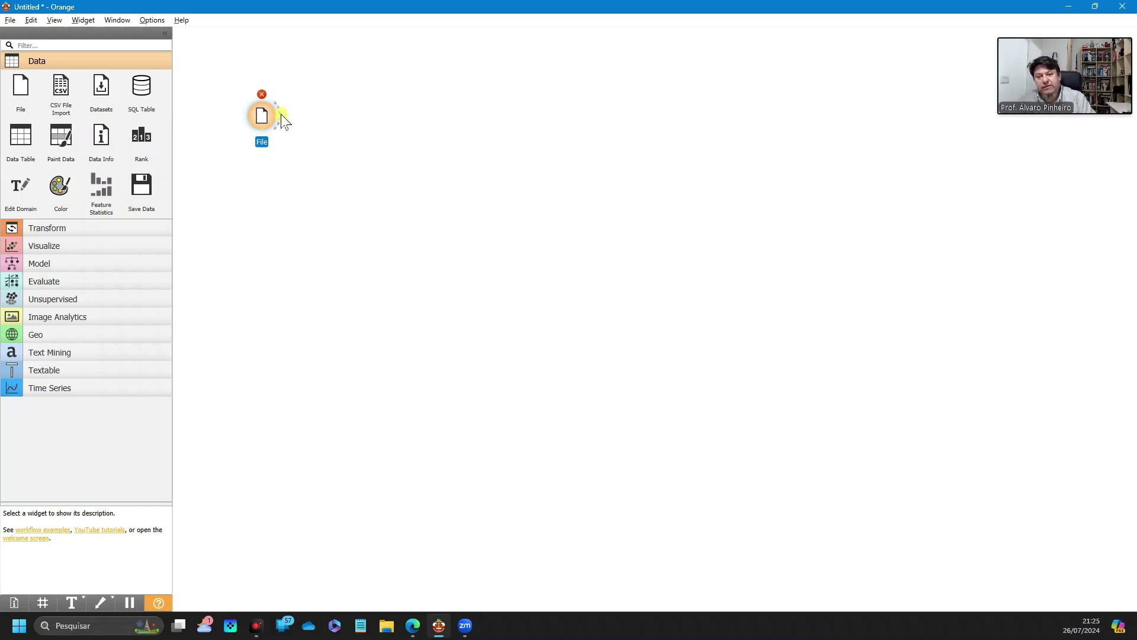
# Load rotas.csv from the DADOS folder on the HD EXTERNO (F:) drive into the File widget.
pyautogui.doubleClick(210, 73)
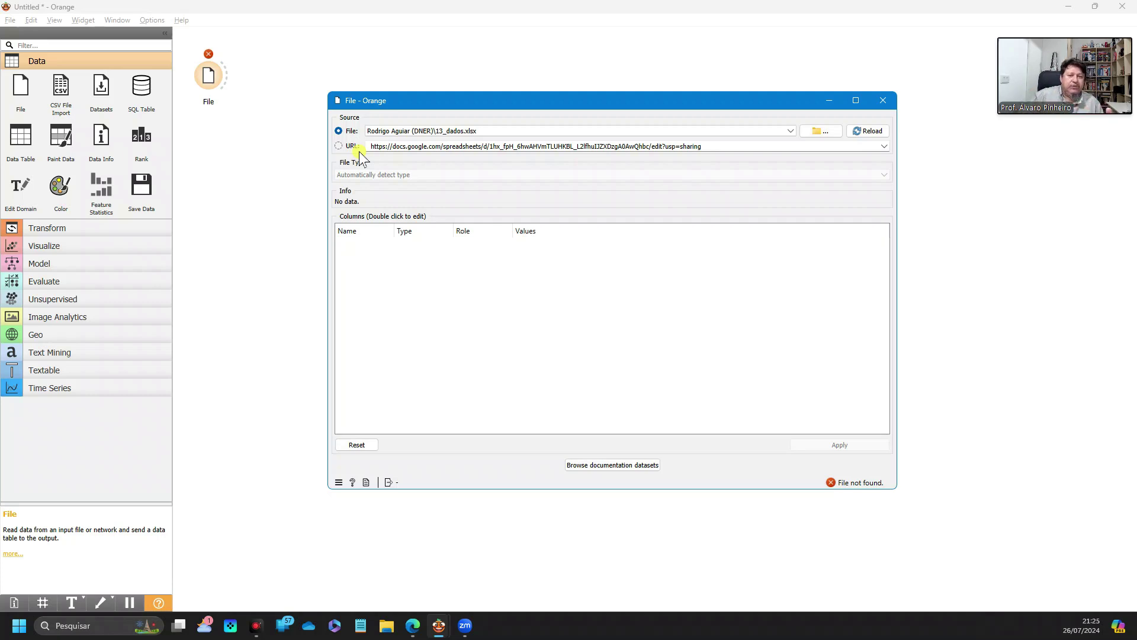
pyautogui.click(825, 131)
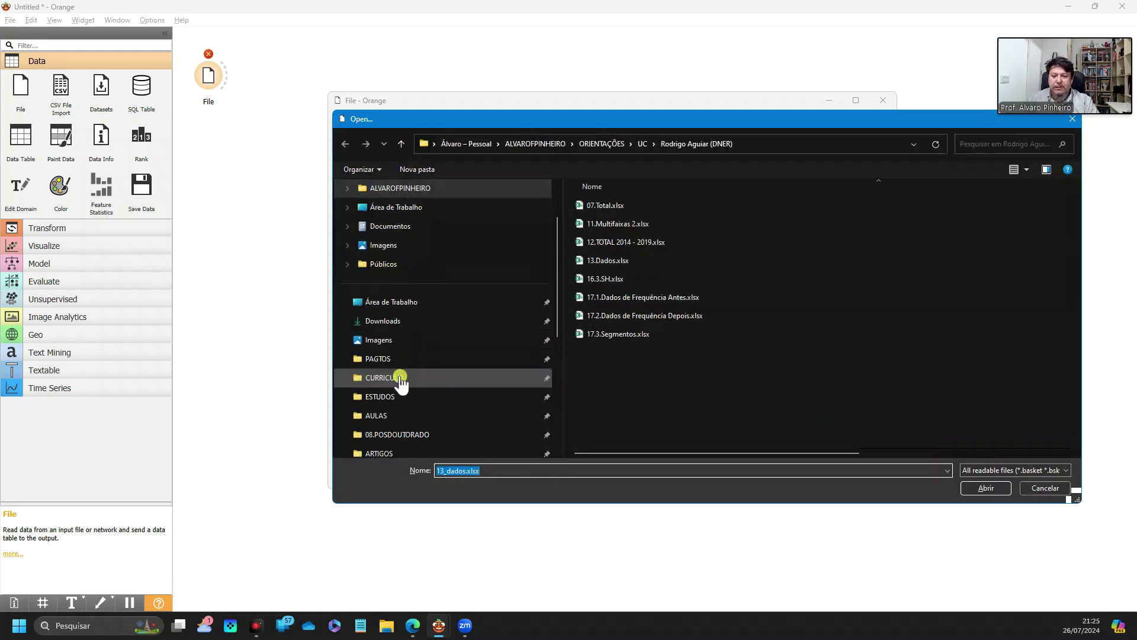
pyautogui.scroll(-4, 397, 380)
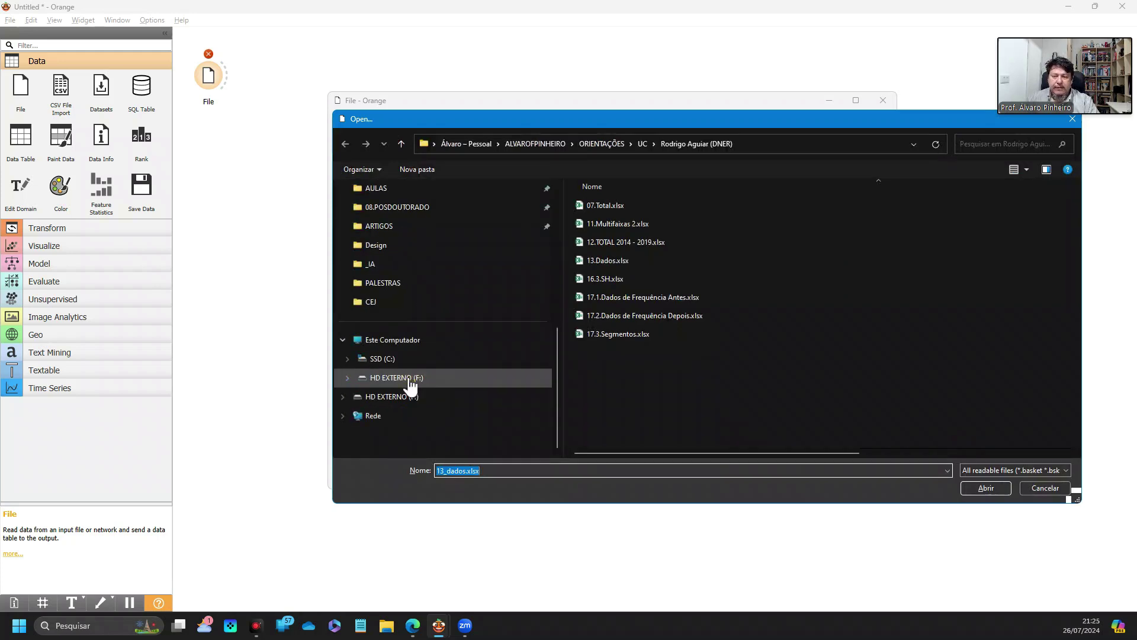
pyautogui.click(402, 378)
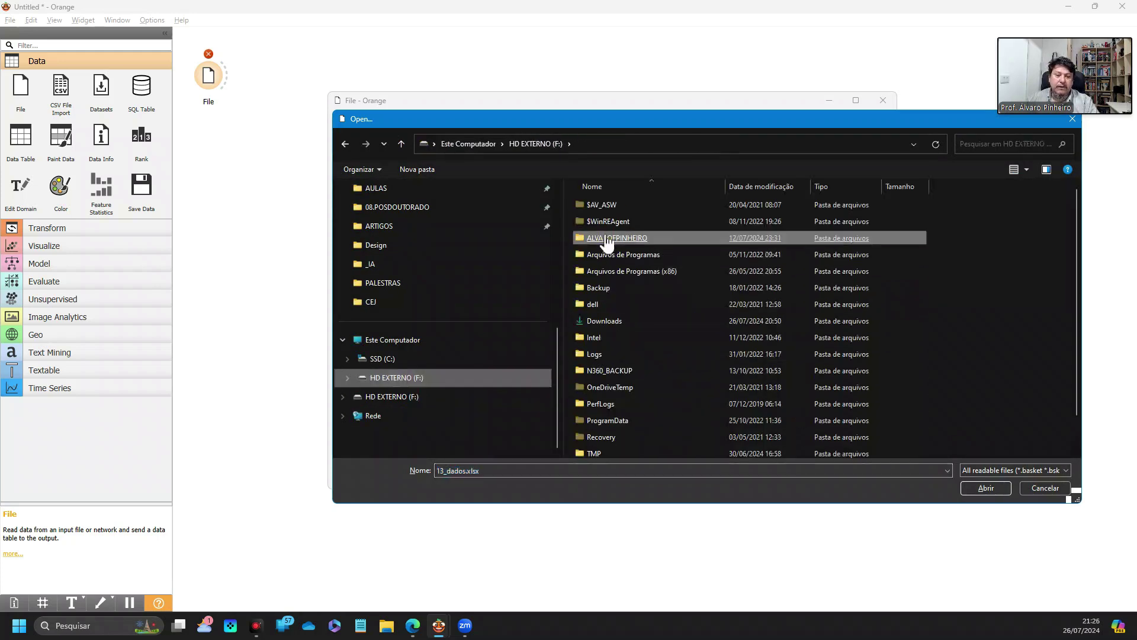
pyautogui.doubleClick(587, 243)
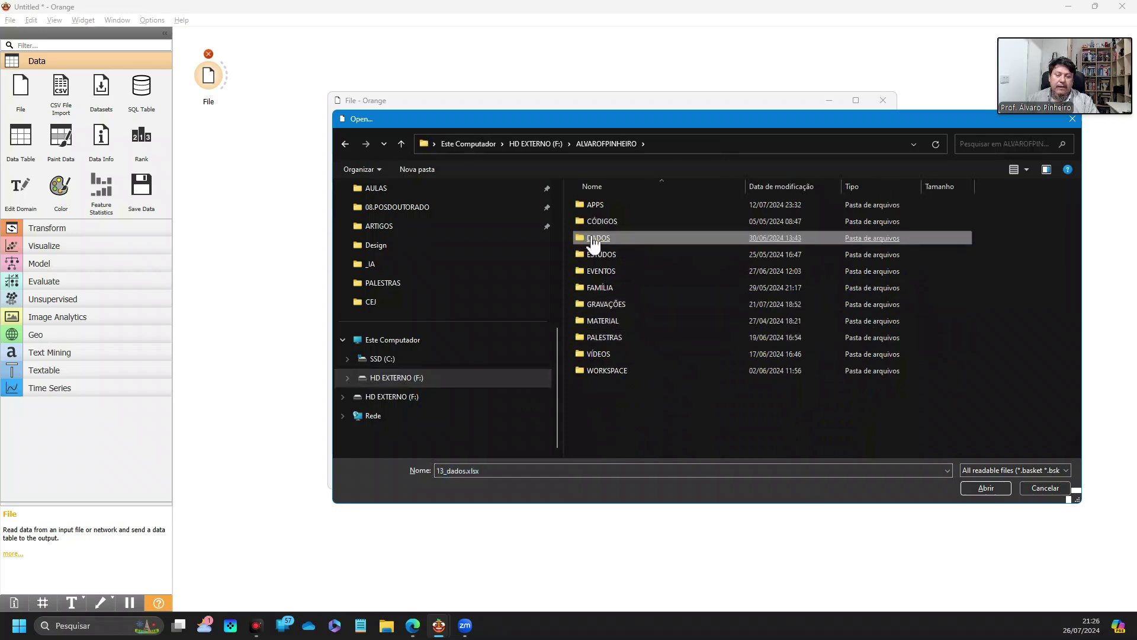
pyautogui.scroll(-10, 710, 350)
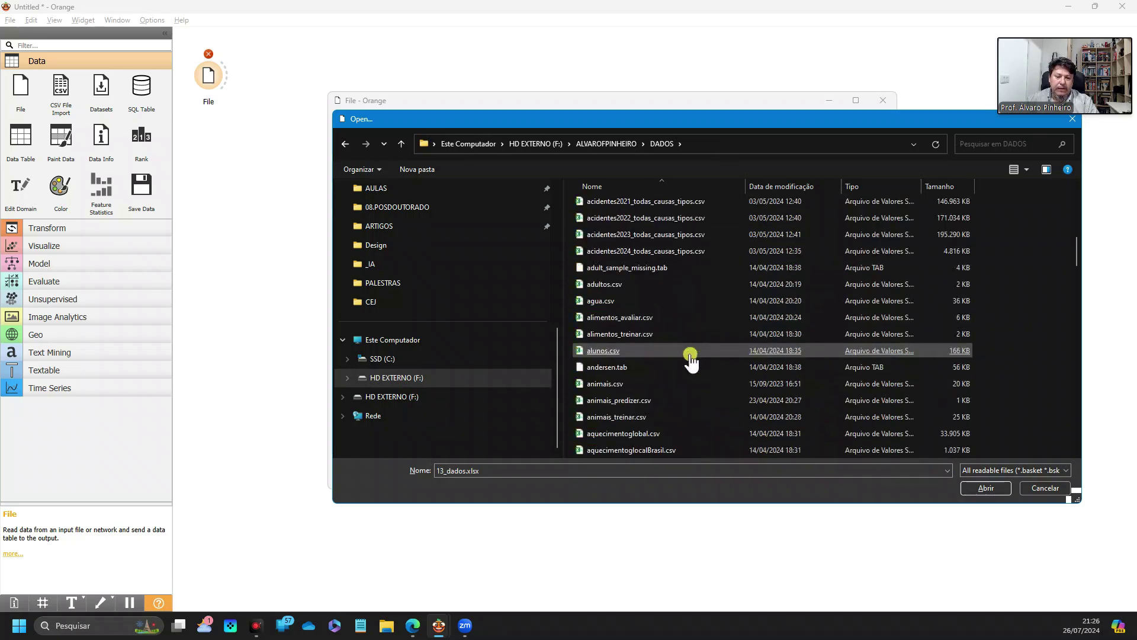
pyautogui.scroll(-15, 691, 363)
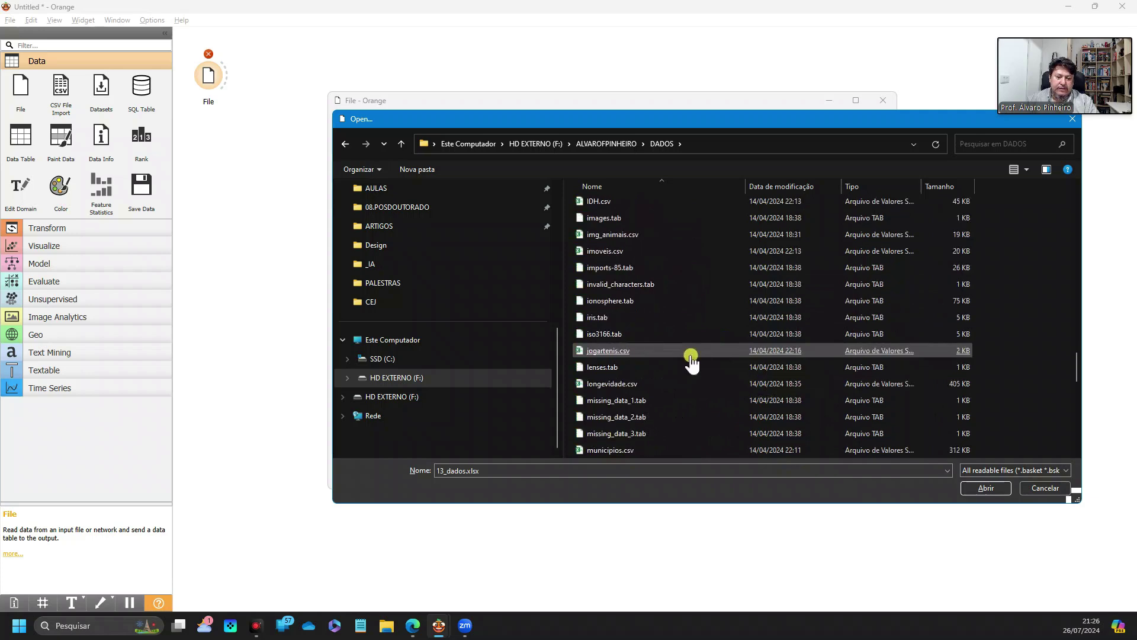
pyautogui.scroll(-2, 692, 358)
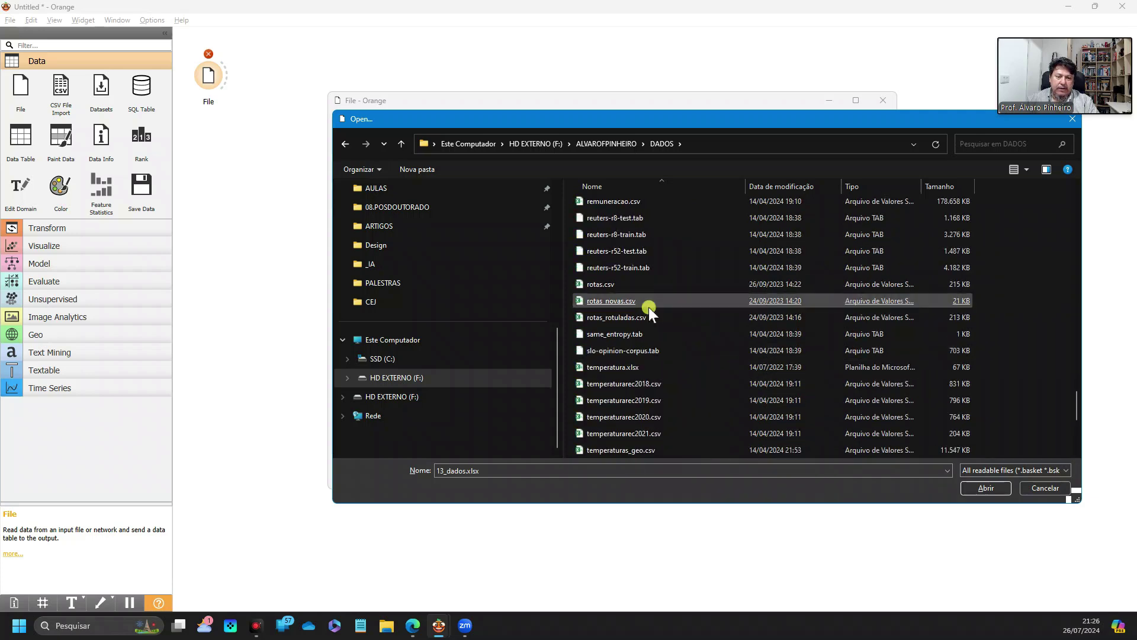
pyautogui.doubleClick(593, 290)
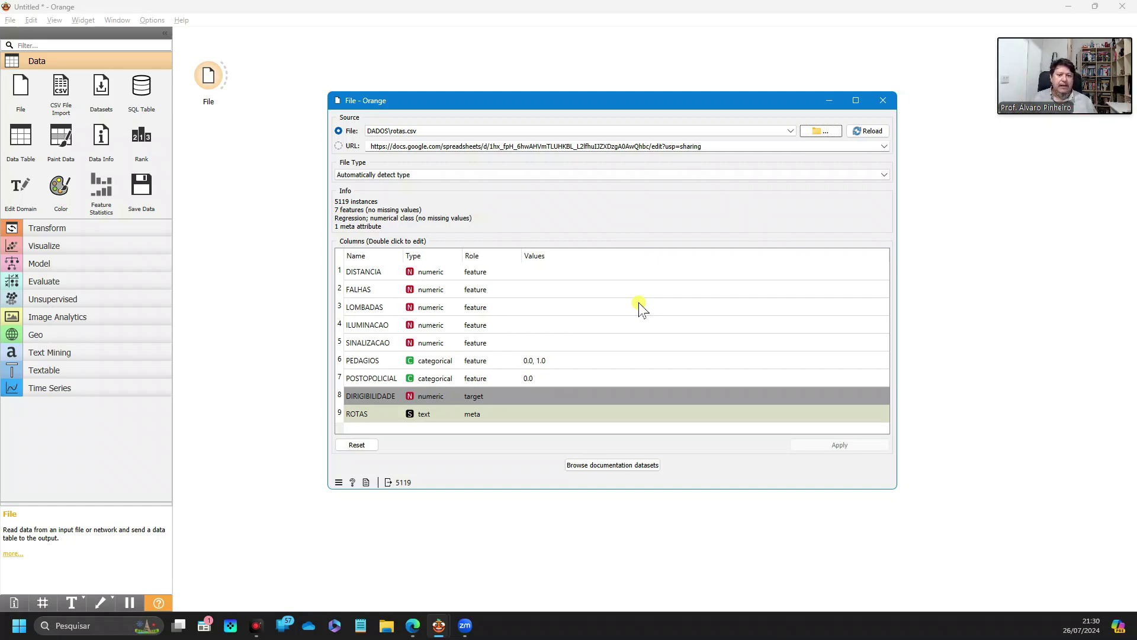
pyautogui.click(887, 98)
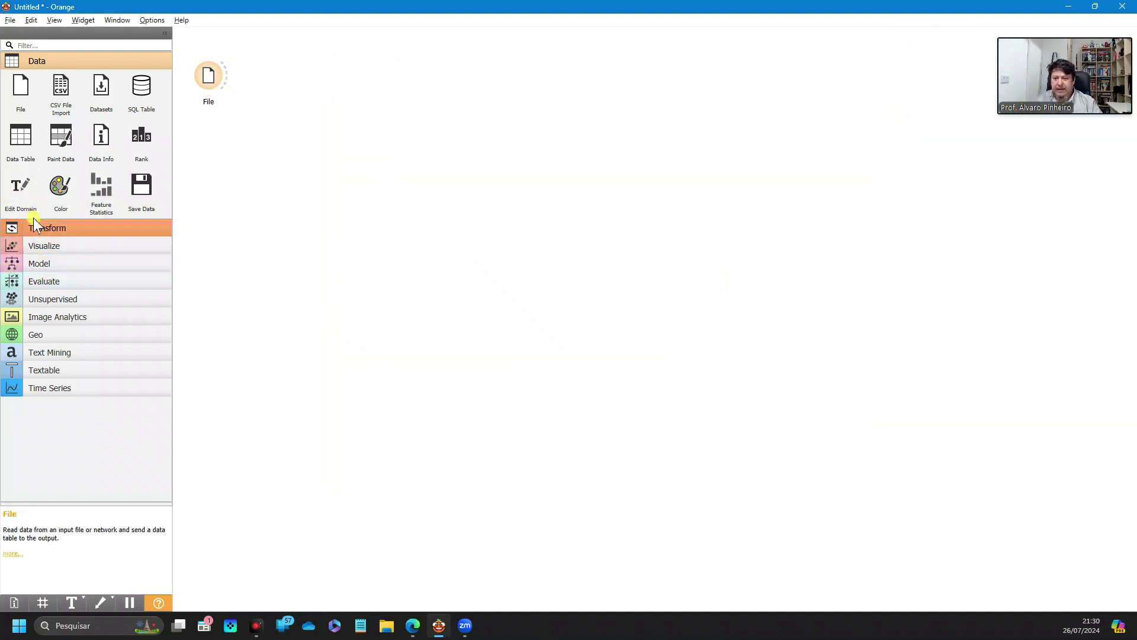
# Add a Data Table widget beside the File widget and link File's Data output to it.
pyautogui.click(18, 227)
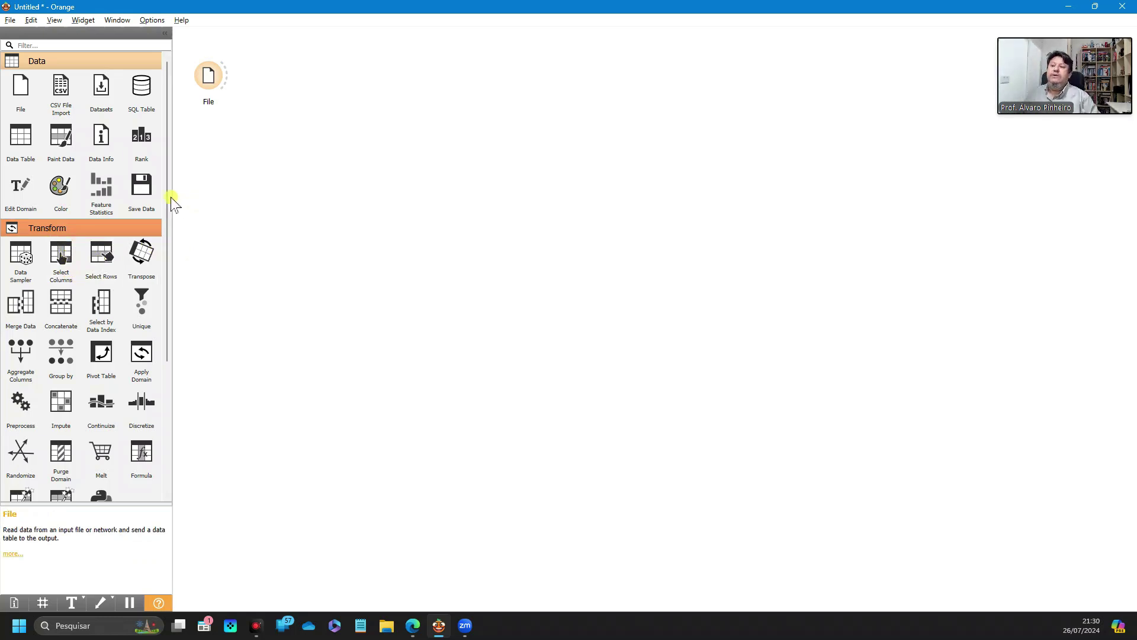
pyautogui.click(12, 228)
pyautogui.moveTo(21, 139); pyautogui.dragTo(297, 79)
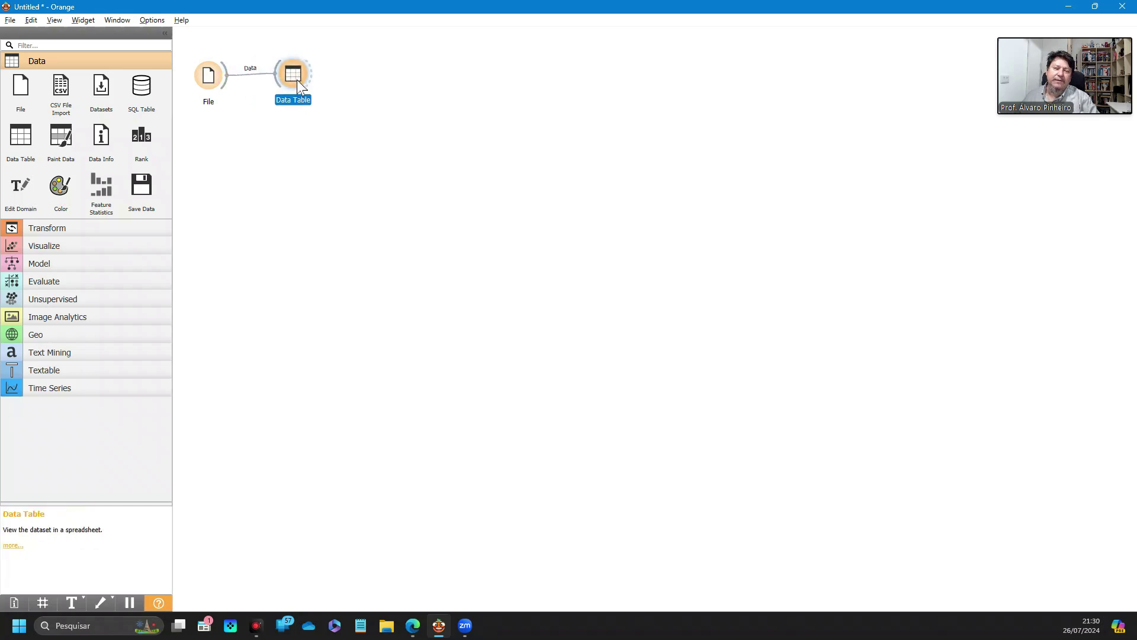
# View the rotas records in the Data Table widget in a maximized window, and close it.
pyautogui.doubleClick(294, 77)
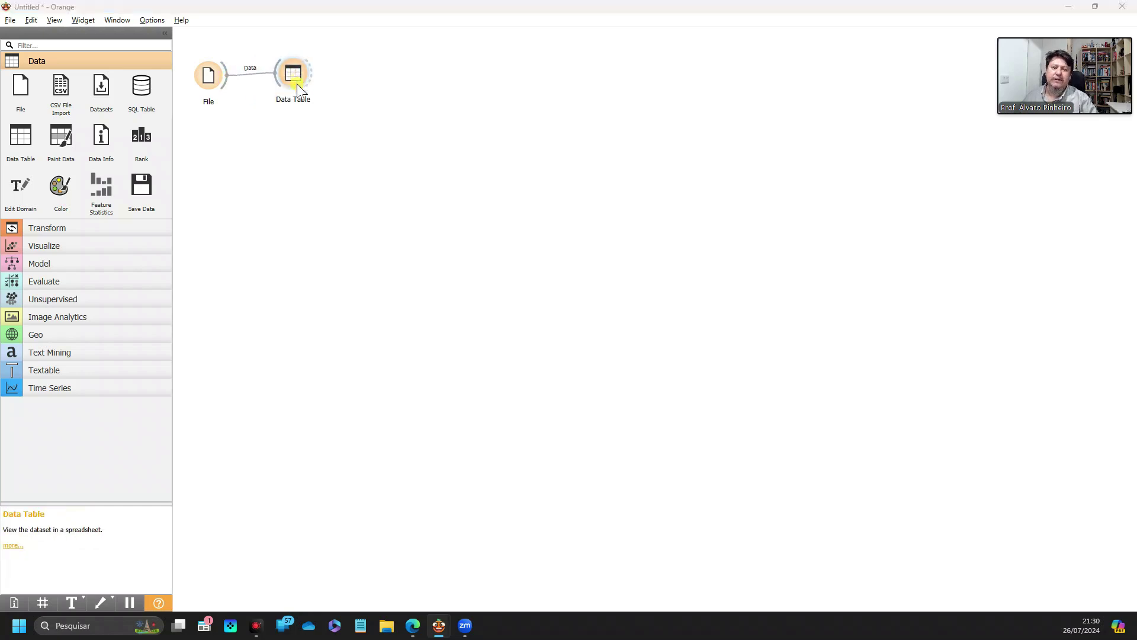
pyautogui.moveTo(533, 249); pyautogui.dragTo(485, 153)
pyautogui.doubleClick(483, 156)
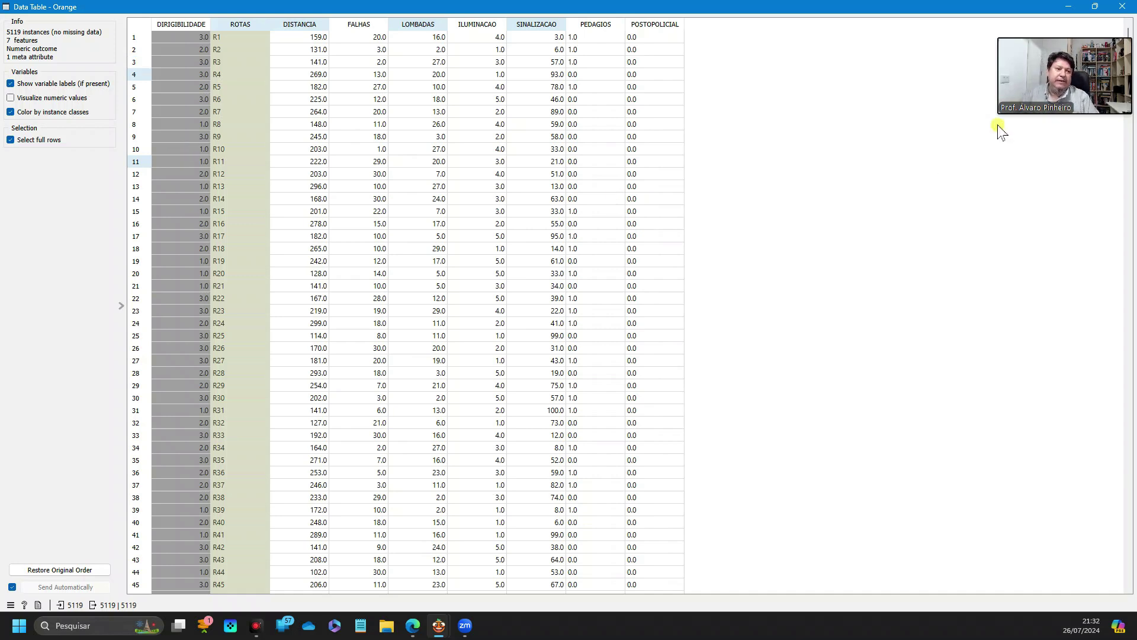
pyautogui.moveTo(1125, 25)
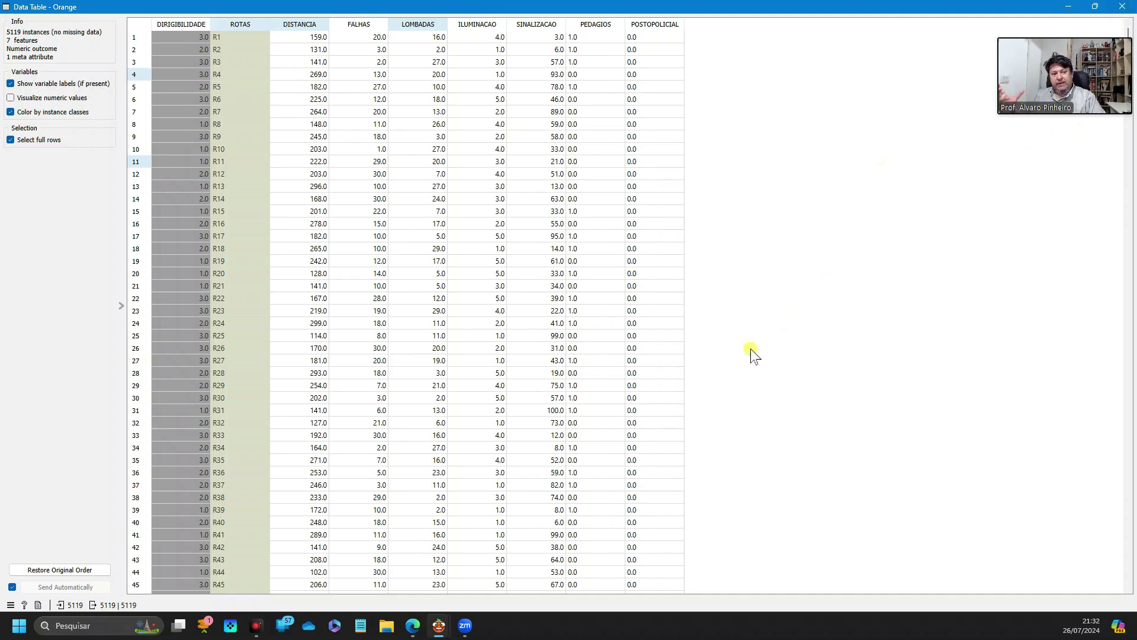
pyautogui.click(1121, 8)
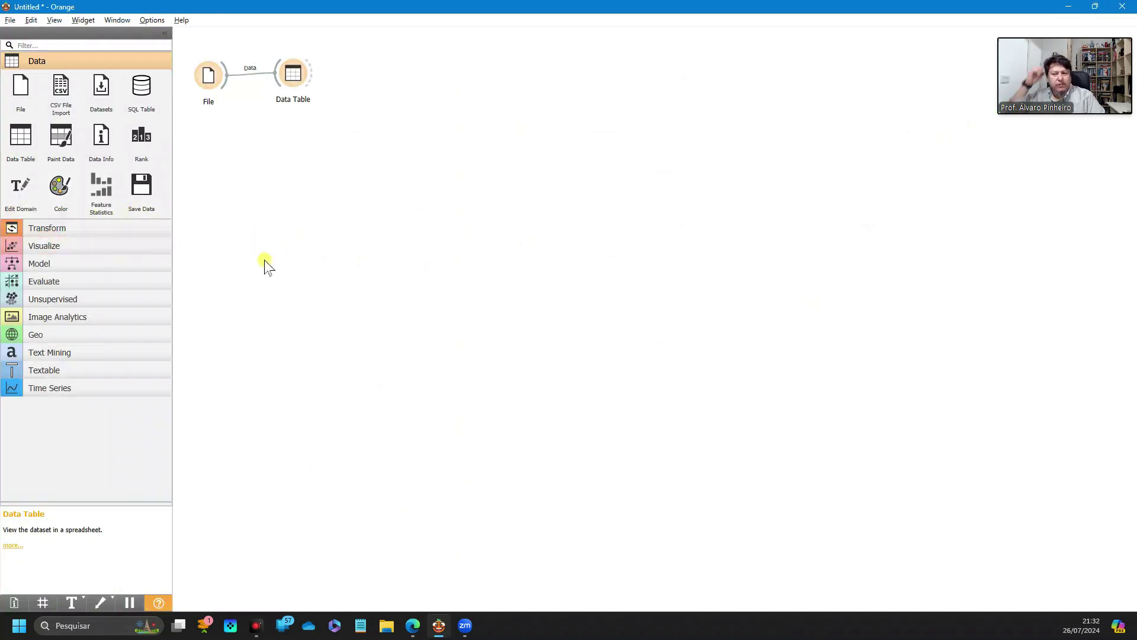
# Expand the Transform widgets, search the widget list for "sam", and clear the search.
pyautogui.click(13, 229)
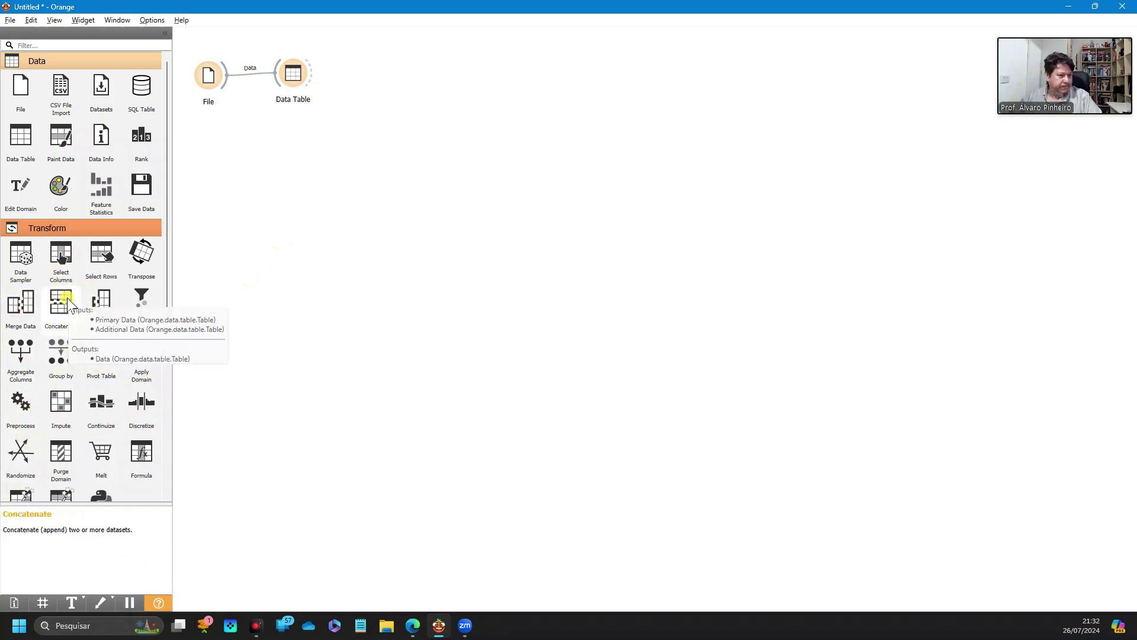
pyautogui.click(73, 44)
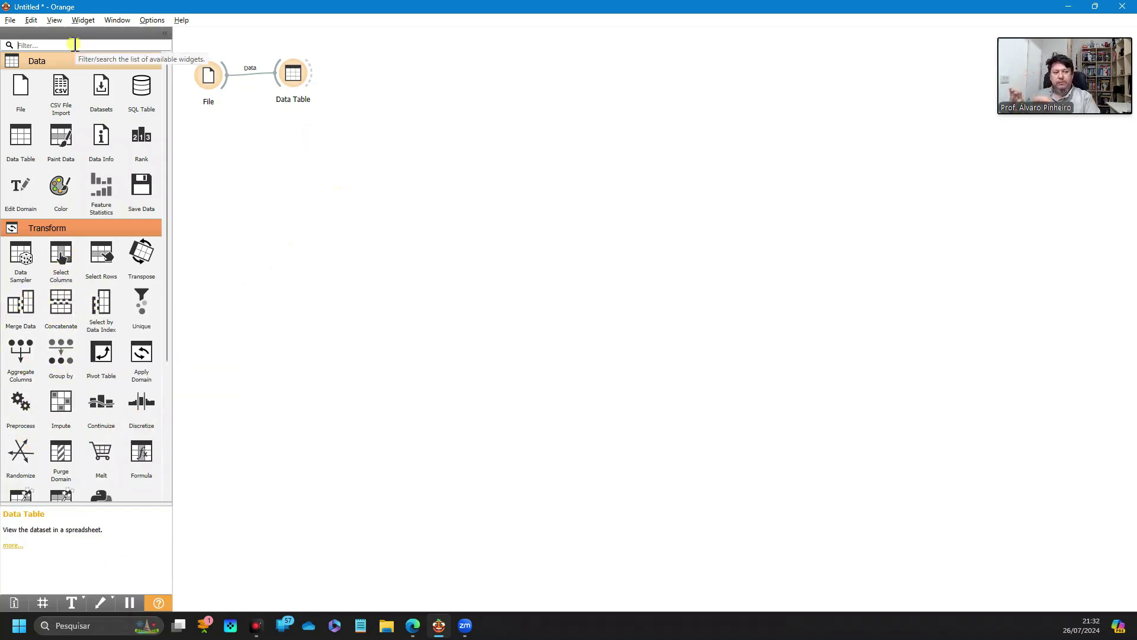
pyautogui.write('sa')
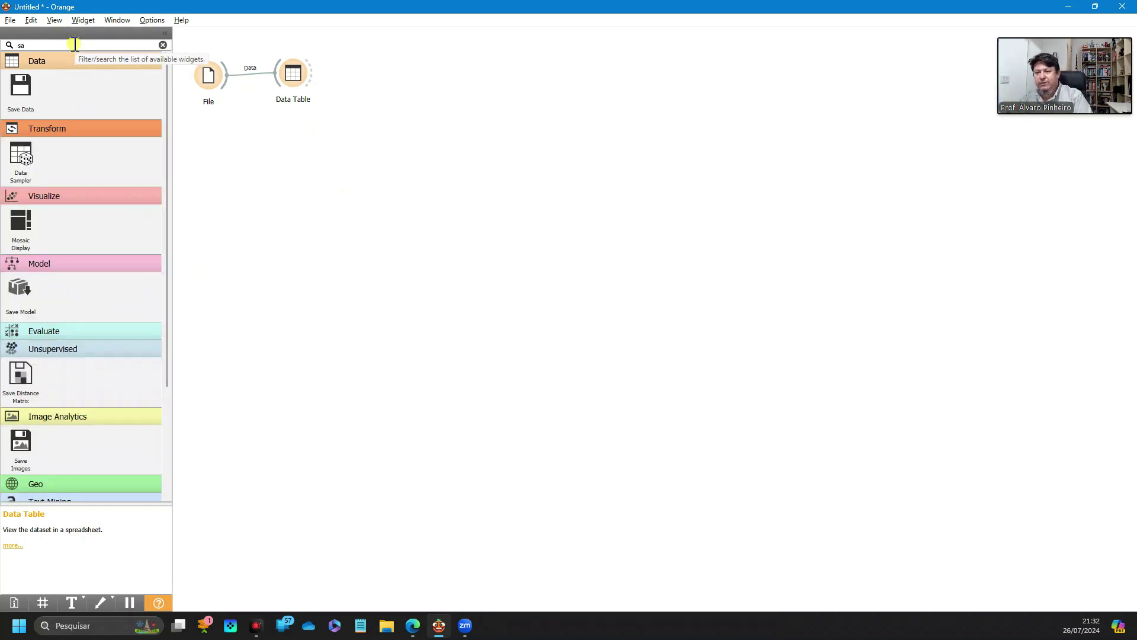
pyautogui.write('m')
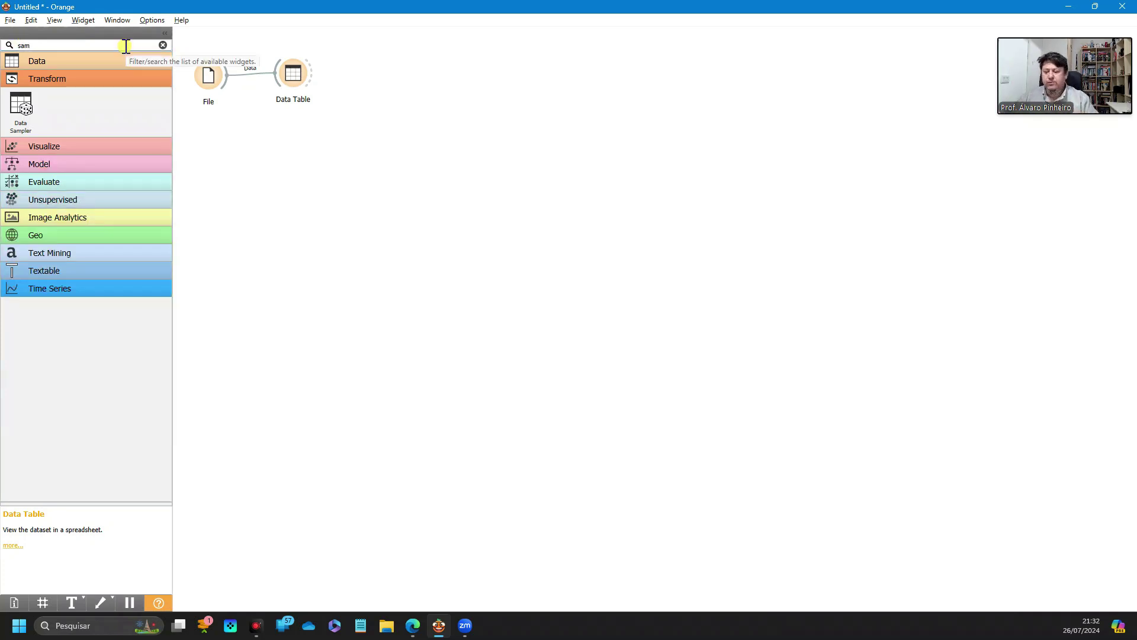
pyautogui.press('BackSpace')
pyautogui.press('BackSpace')
pyautogui.press('BackSpace')
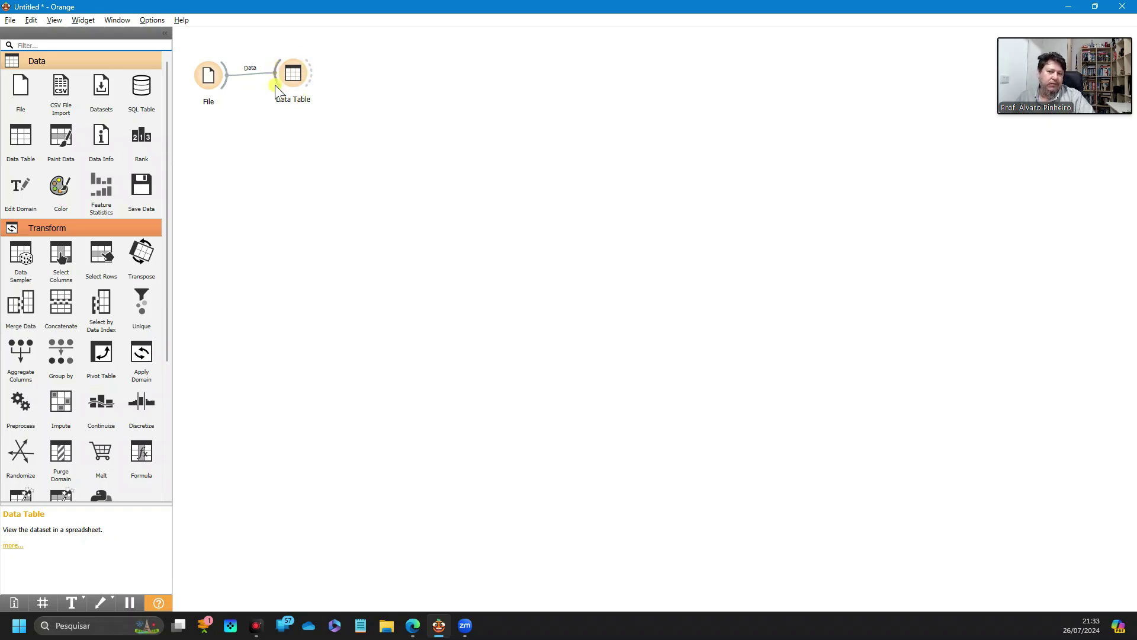
# Add a Data Sampler widget linked from the Data Table widget and align both widgets in a row with File.
pyautogui.moveTo(312, 75); pyautogui.dragTo(413, 140)
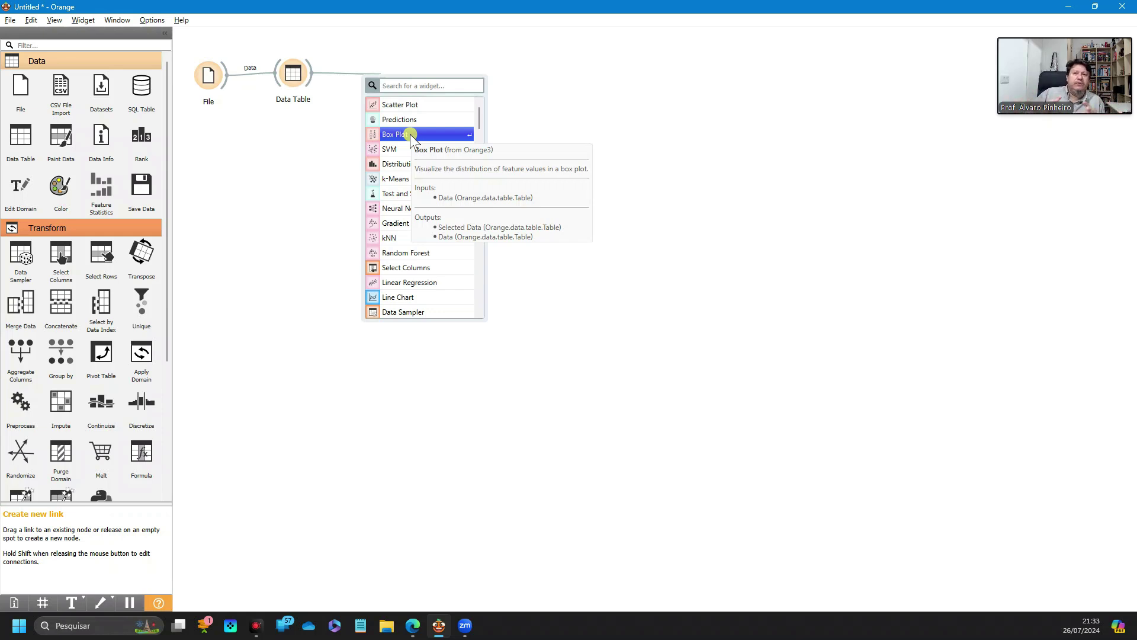
pyautogui.scroll(-2, 410, 137)
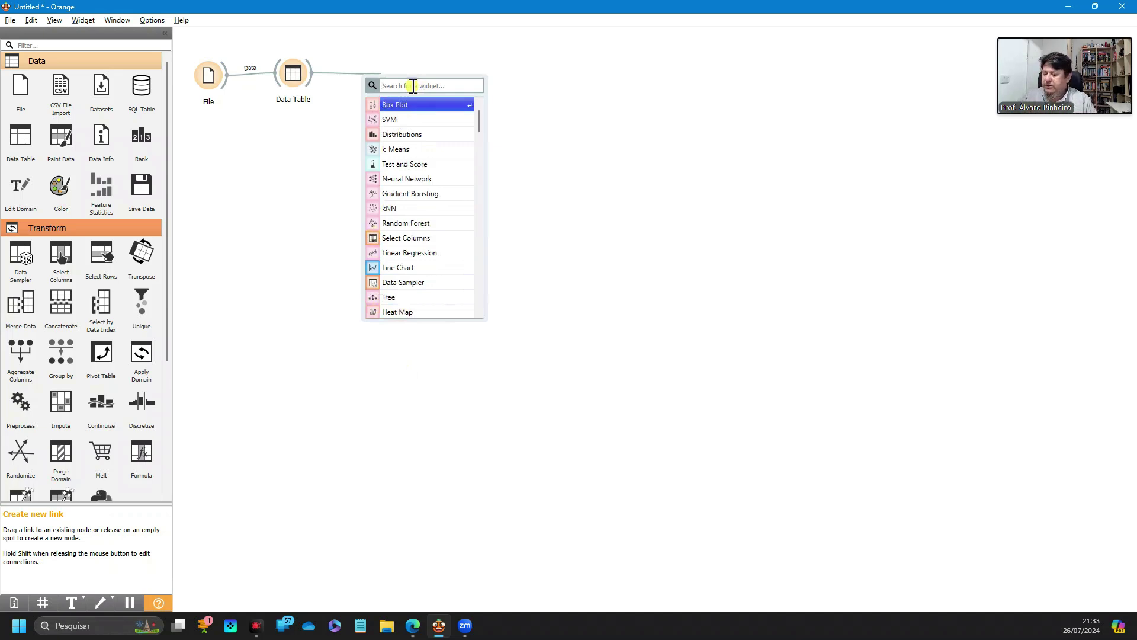
pyautogui.write('sa')
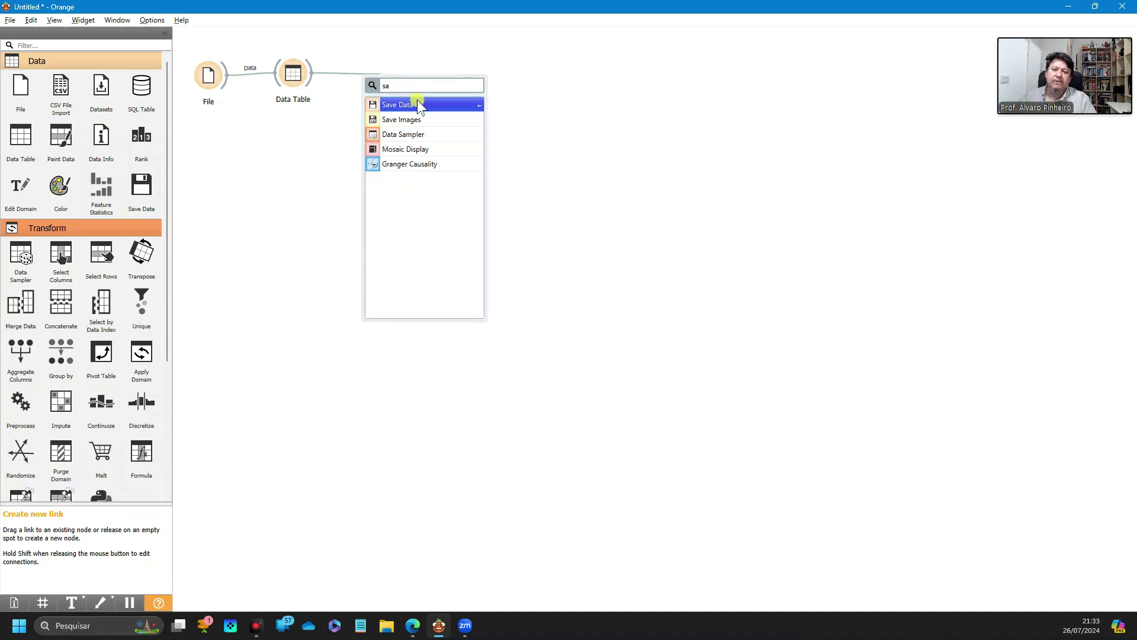
pyautogui.click(409, 135)
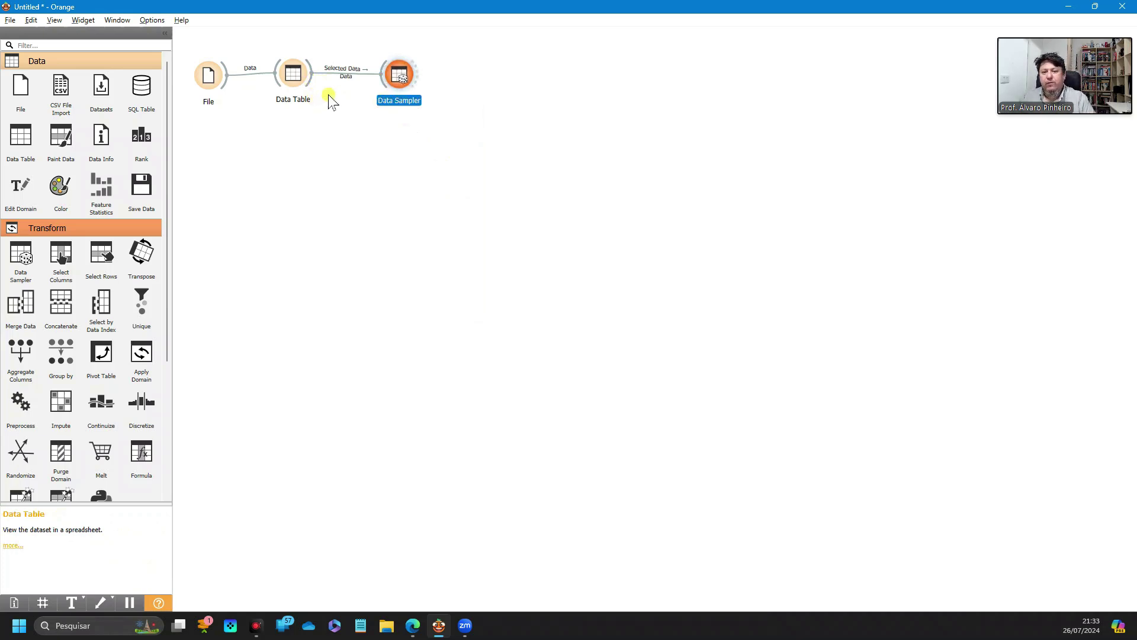
pyautogui.moveTo(294, 73); pyautogui.dragTo(292, 73)
pyautogui.click(407, 77)
pyautogui.moveTo(406, 77); pyautogui.dragTo(414, 77)
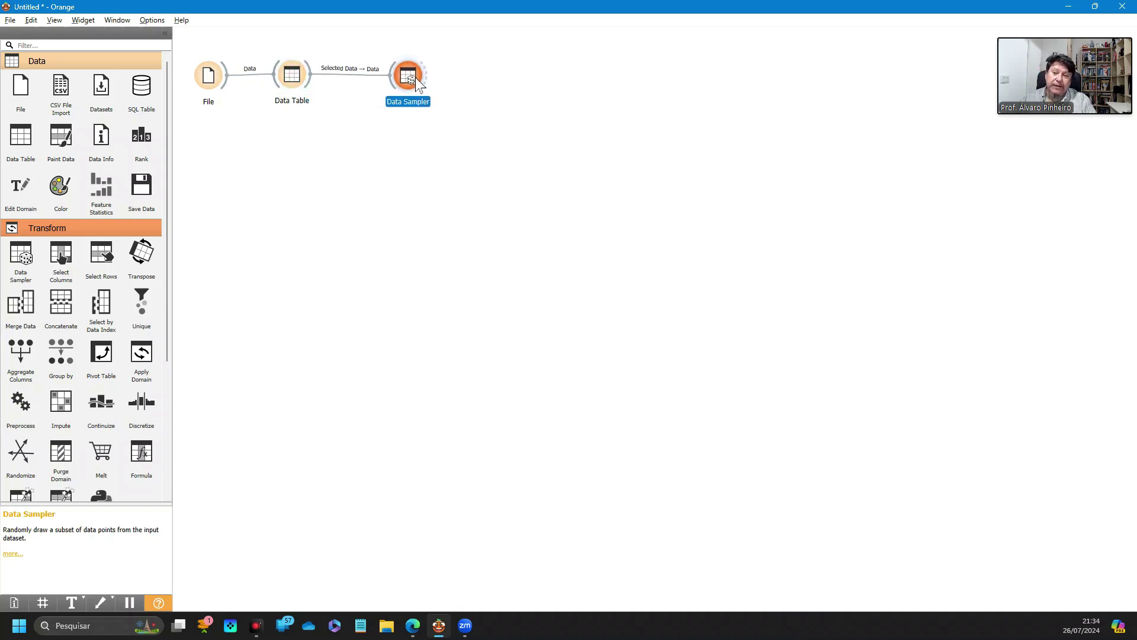
# Try a range selection of rows 5 to 14 in the Data Table, replace it with rows 19, 26 and 35, and close the window.
pyautogui.click(211, 83)
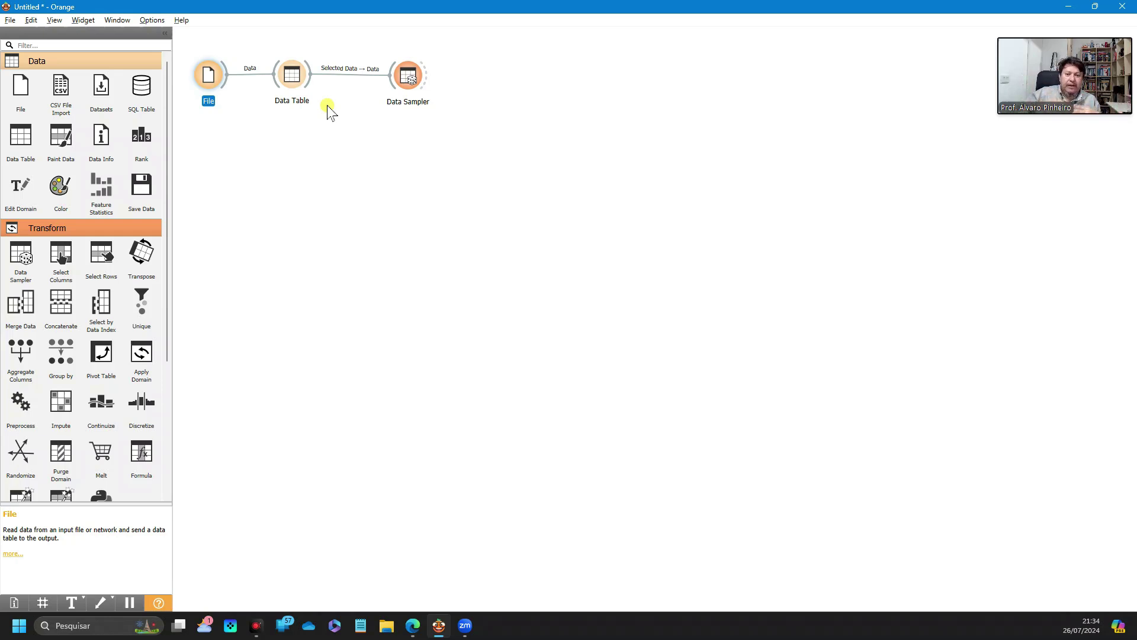
pyautogui.doubleClick(292, 76)
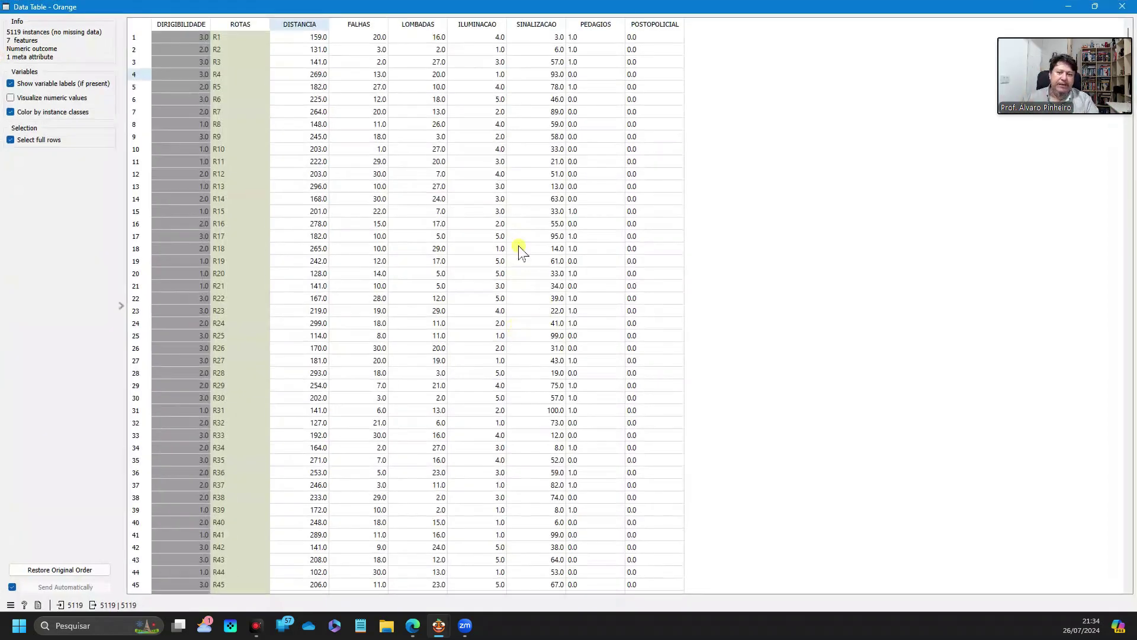
pyautogui.click(311, 88)
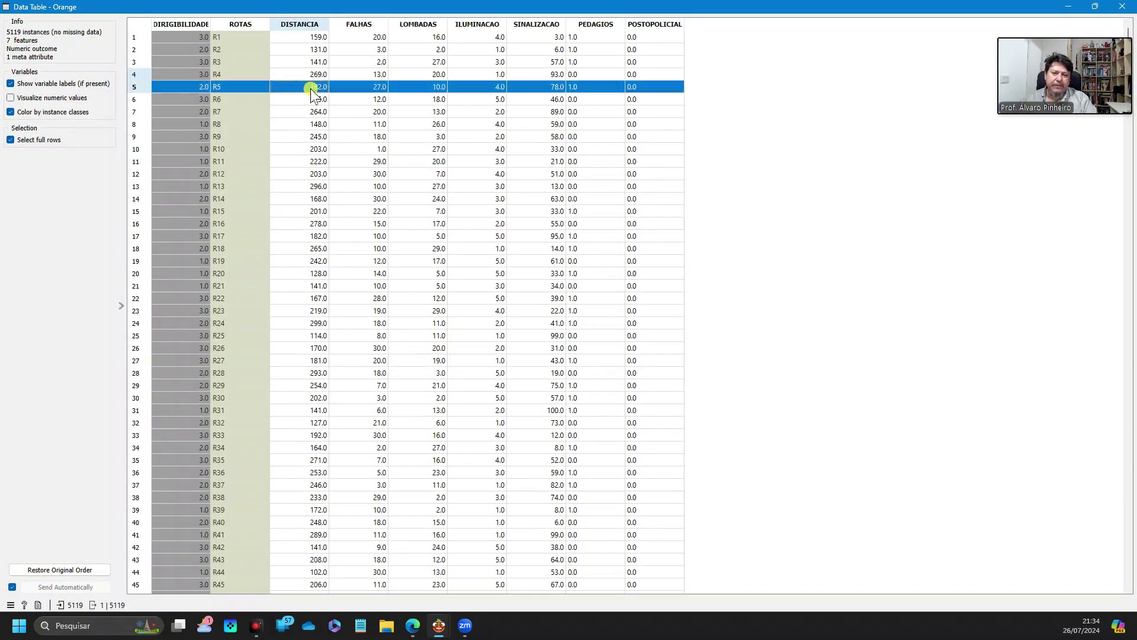
pyautogui.keyDown('shift'); pyautogui.click(307, 199); pyautogui.keyUp('shift')
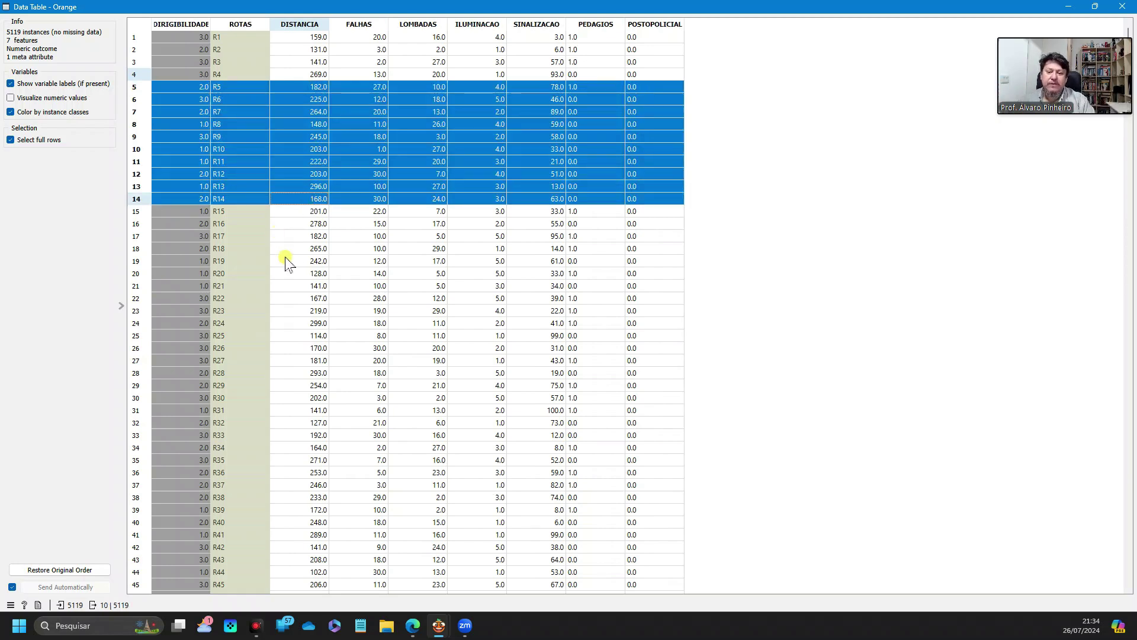
pyautogui.click(311, 261)
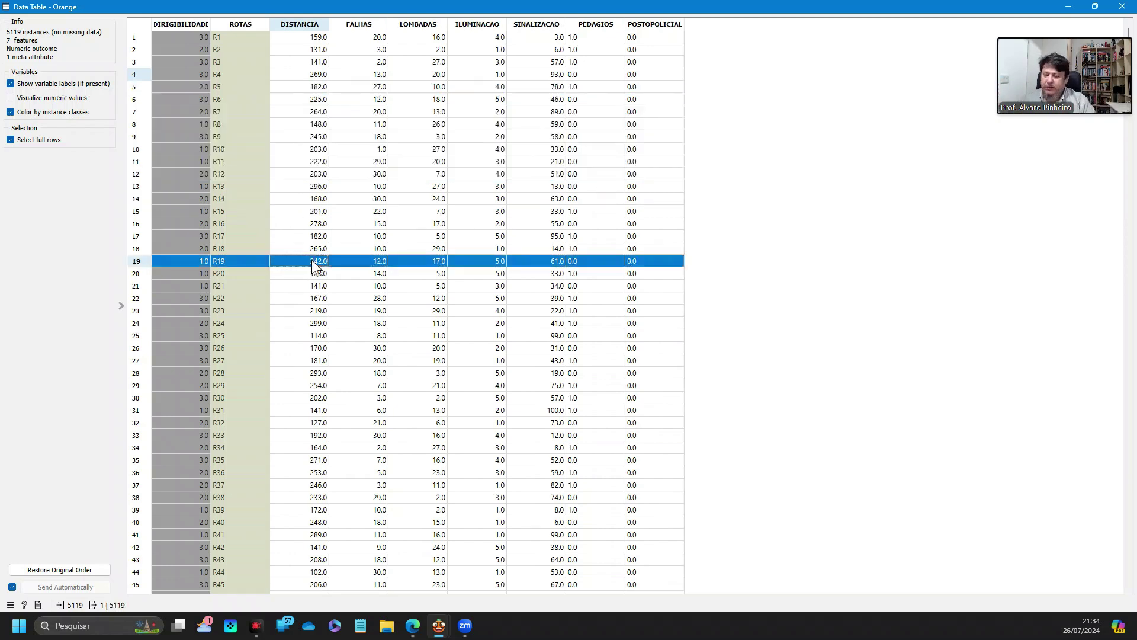
pyautogui.keyDown('ctrl'); pyautogui.click(312, 353); pyautogui.keyUp('ctrl')
pyautogui.keyDown('ctrl'); pyautogui.click(313, 460); pyautogui.keyUp('ctrl')
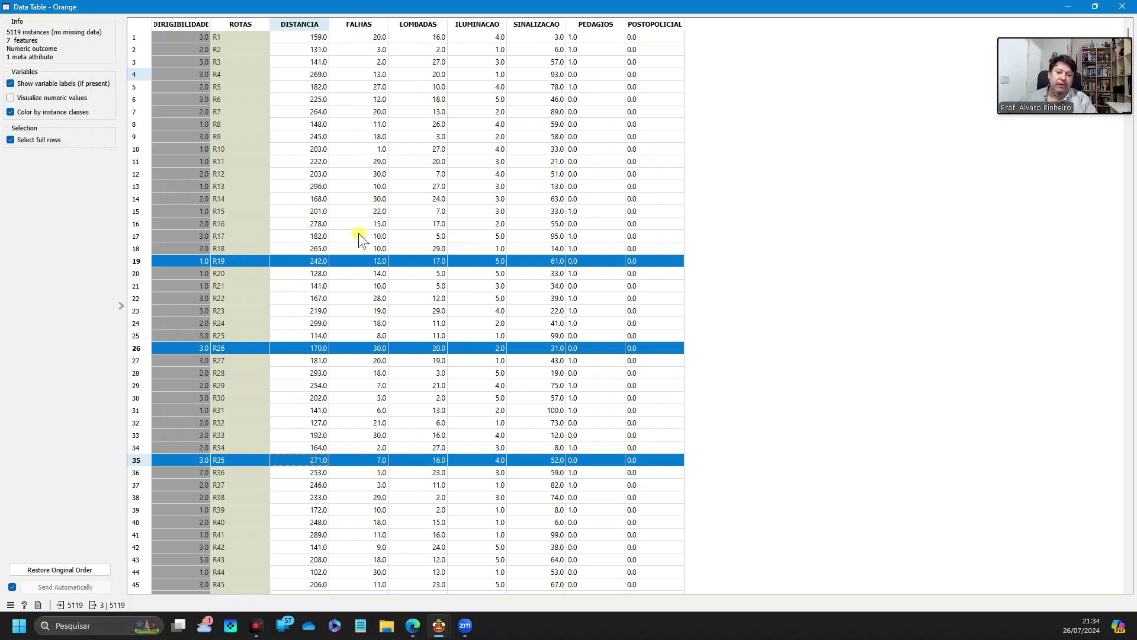
pyautogui.click(1122, 8)
# Inspect the Data Sampler's sampling settings and its input and output instance counts, and close its window.
pyautogui.click(405, 78)
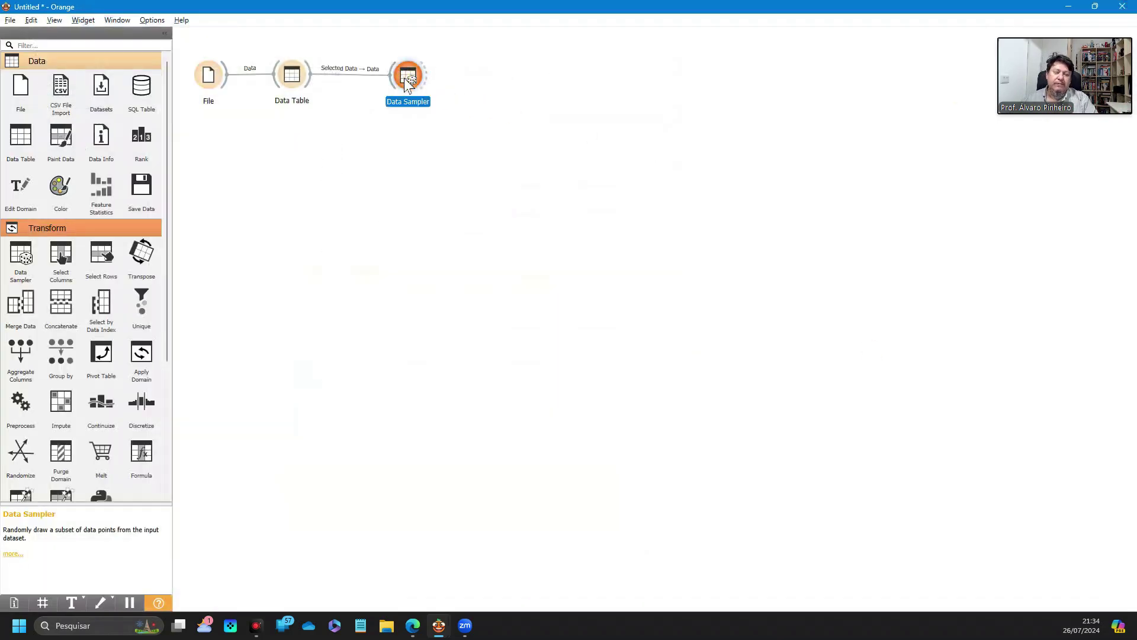
pyautogui.doubleClick(405, 78)
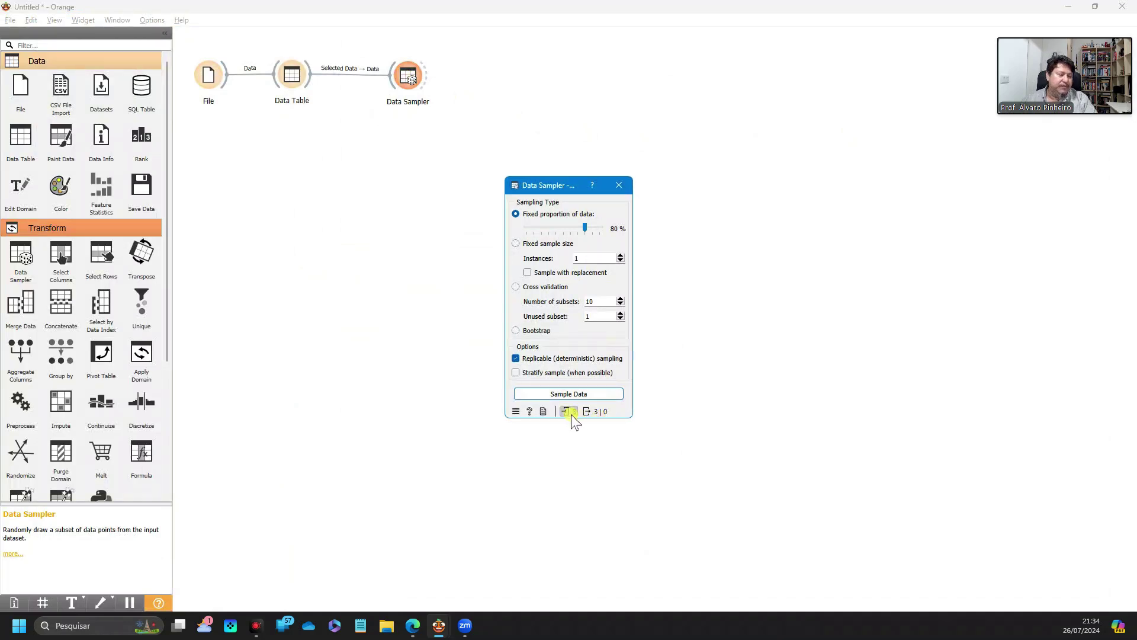
pyautogui.moveTo(569, 411)
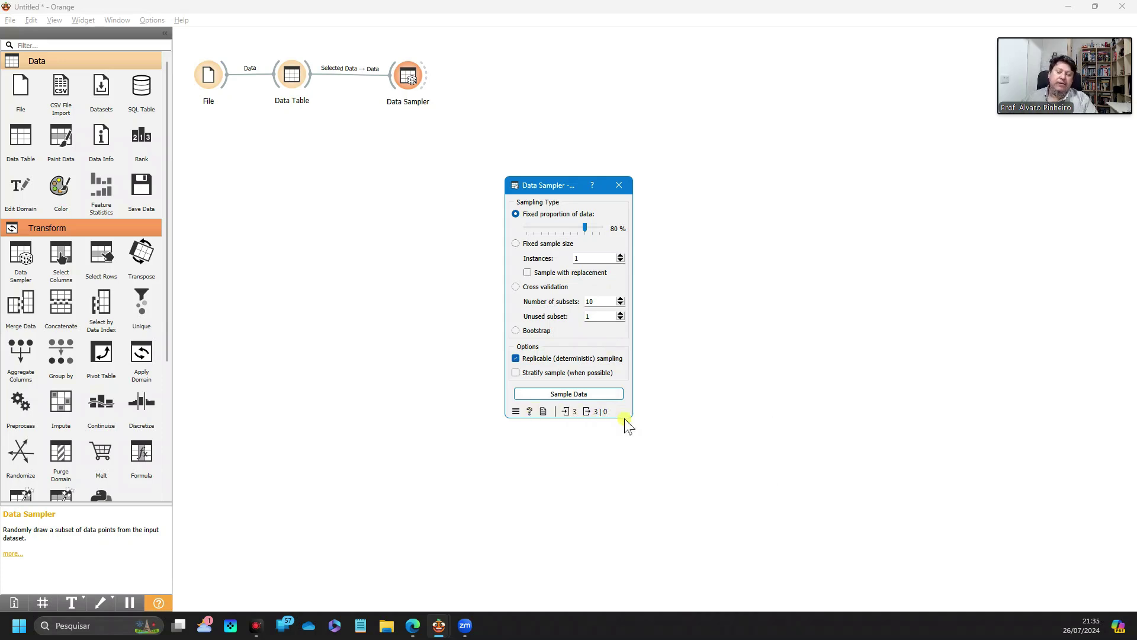
pyautogui.click(620, 186)
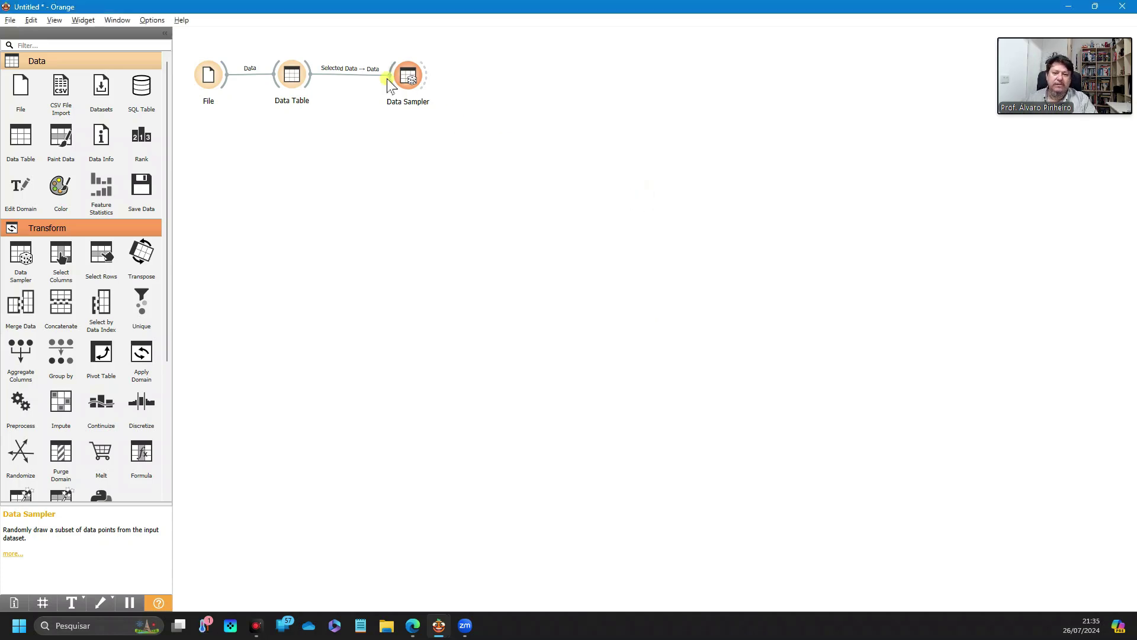
# Change the link between Data Table and Data Sampler so that the Data output, not Selected Data, feeds the sampler's Data input.
pyautogui.click(358, 81)
pyautogui.doubleClick(357, 81)
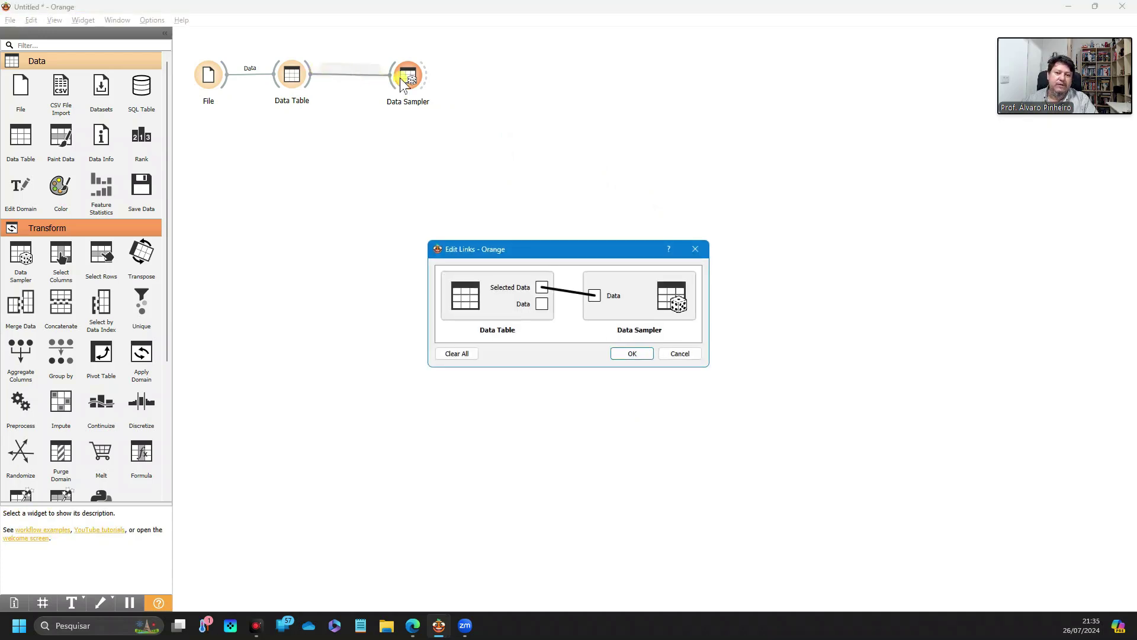
pyautogui.moveTo(543, 303); pyautogui.dragTo(593, 300)
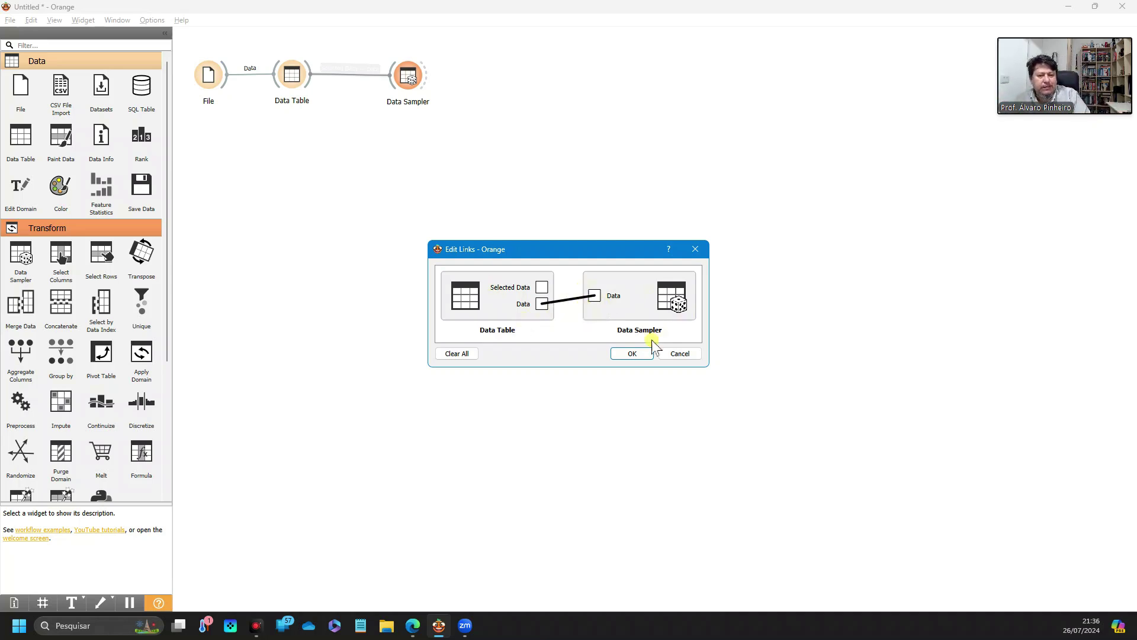
pyautogui.click(639, 354)
# Set the Data Sampler's fixed proportion of data to 70% and close its window.
pyautogui.doubleClick(407, 80)
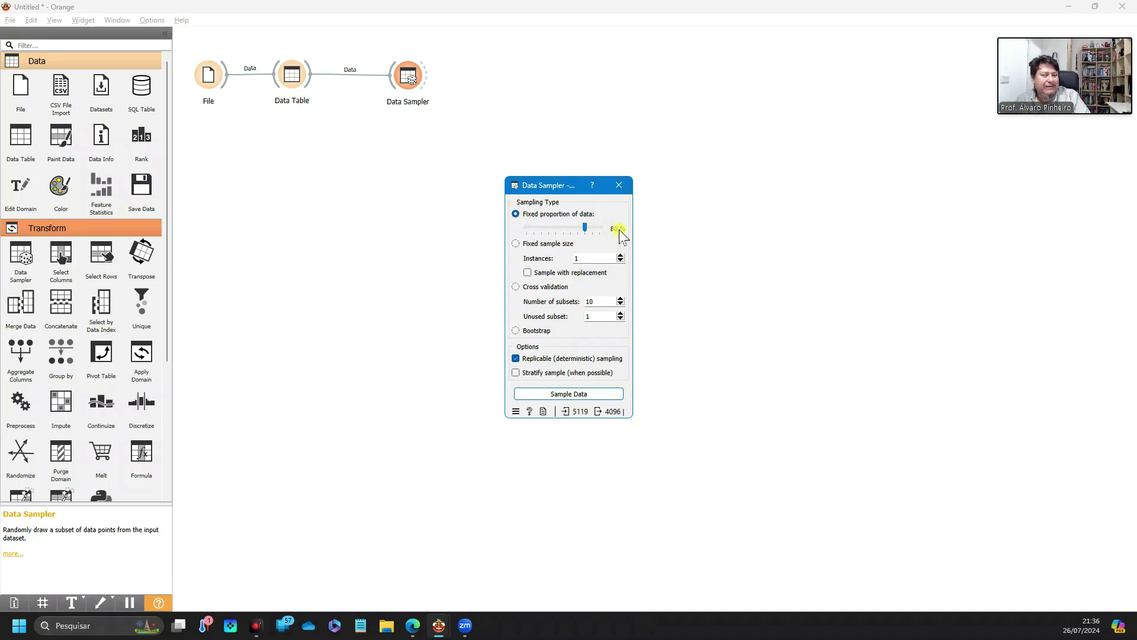
pyautogui.moveTo(585, 228); pyautogui.dragTo(578, 229)
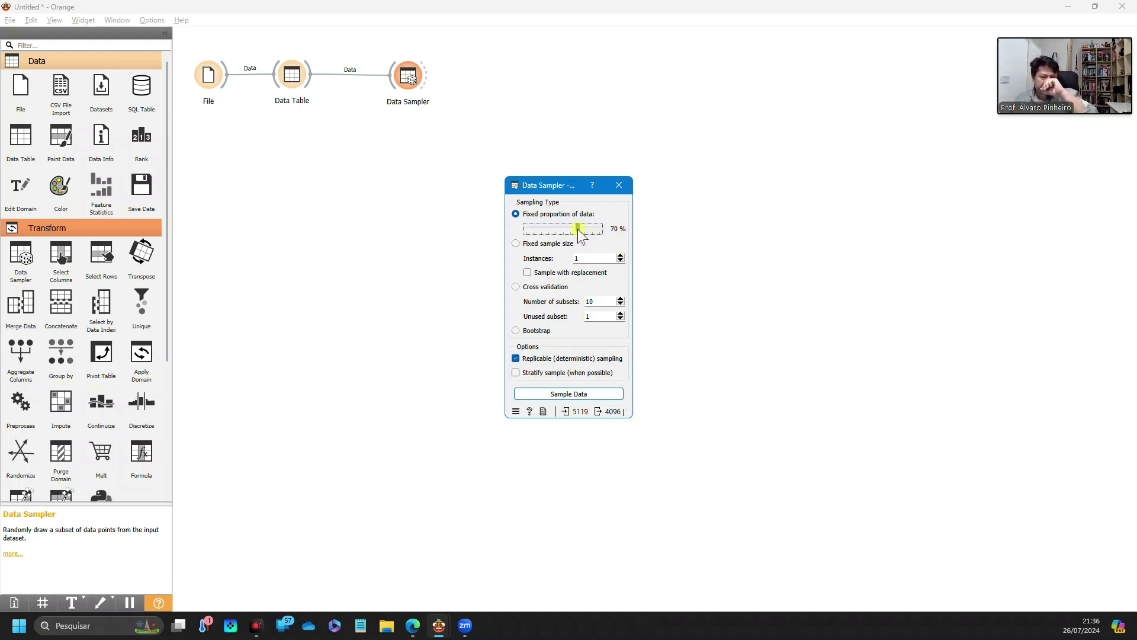
pyautogui.click(619, 185)
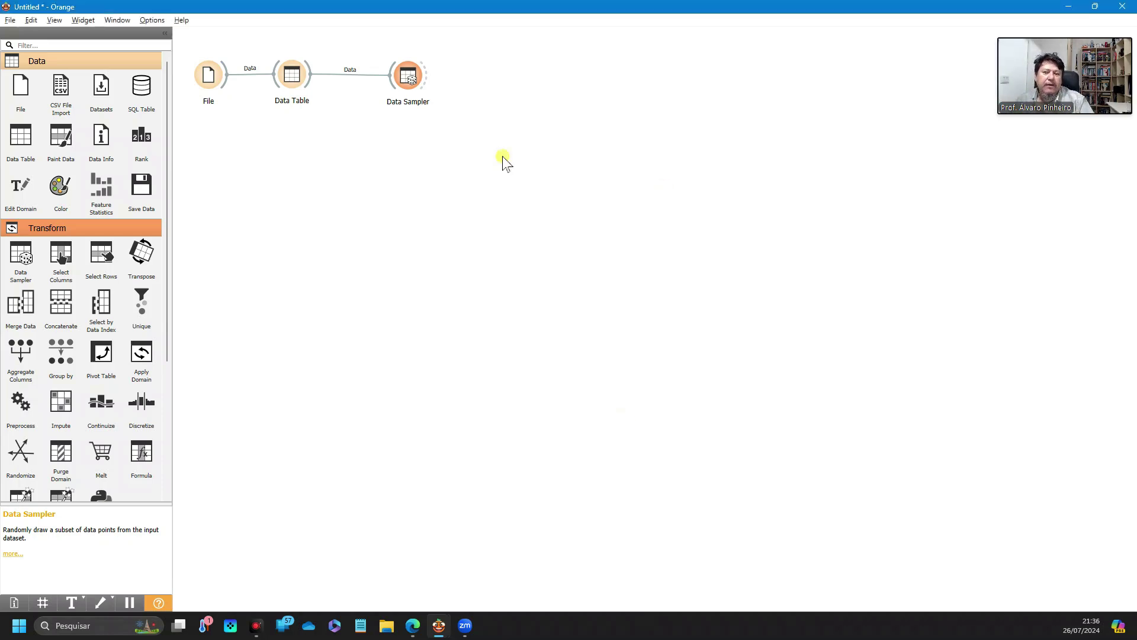
# Reposition File, Data Table and Data Sampler slightly lower in a row, and add another Data Table linked from Data Sampler.
pyautogui.moveTo(209, 76); pyautogui.dragTo(204, 90)
pyautogui.moveTo(294, 74); pyautogui.dragTo(289, 91)
pyautogui.moveTo(409, 79); pyautogui.dragTo(384, 95)
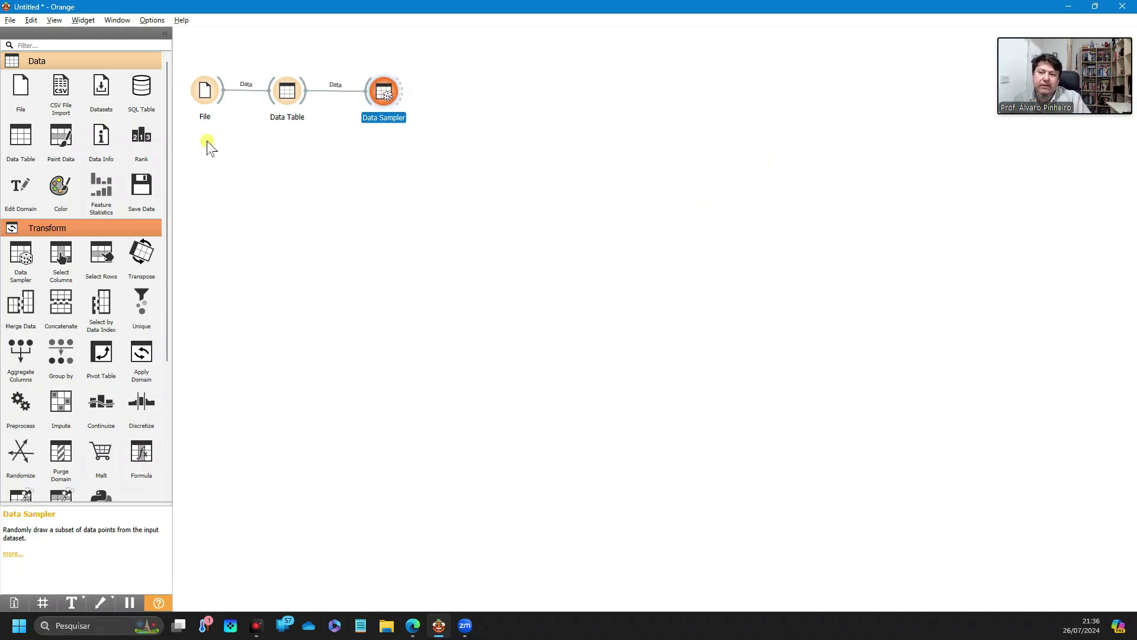
pyautogui.moveTo(401, 95); pyautogui.dragTo(491, 93)
pyautogui.click(516, 121)
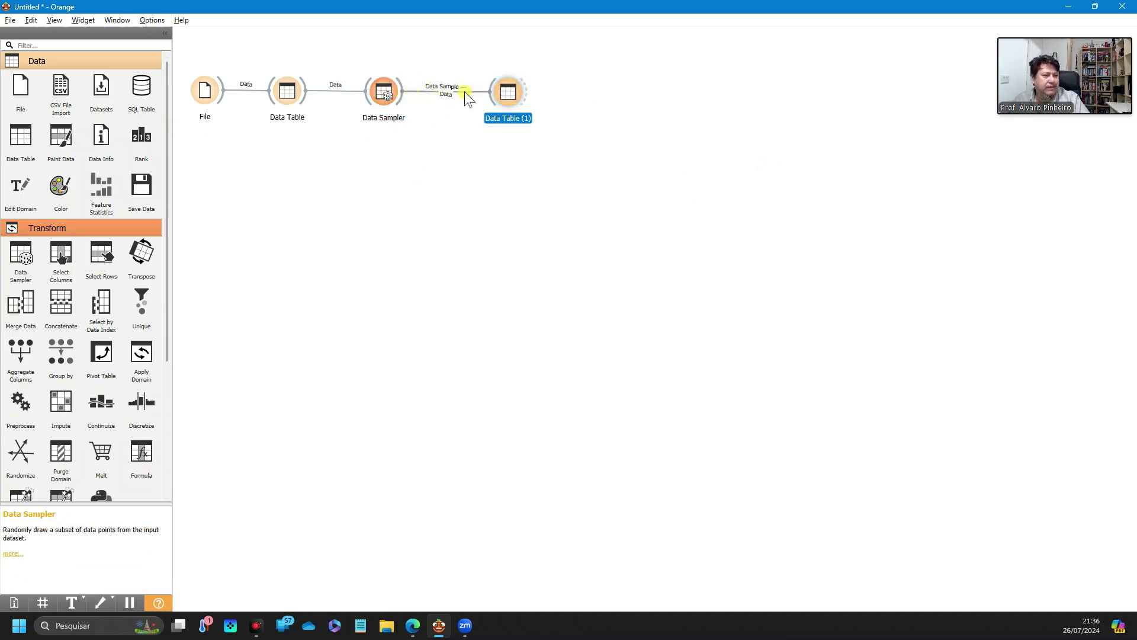
# View the sampled records in Data Table (1) in a maximized window, and close it.
pyautogui.doubleClick(510, 92)
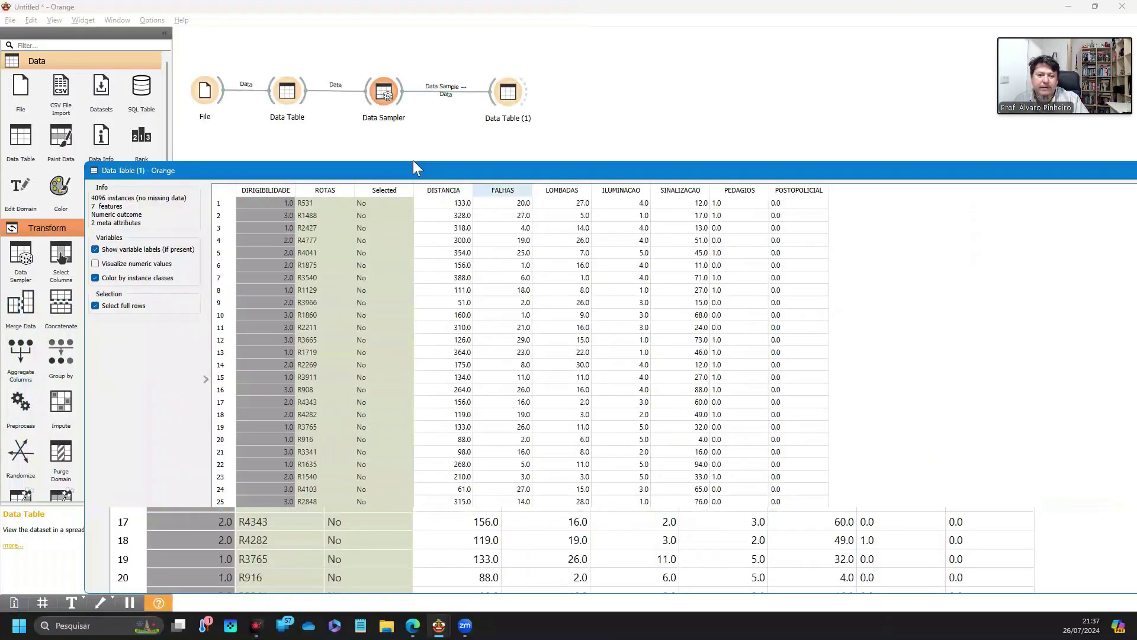
pyautogui.doubleClick(446, 152)
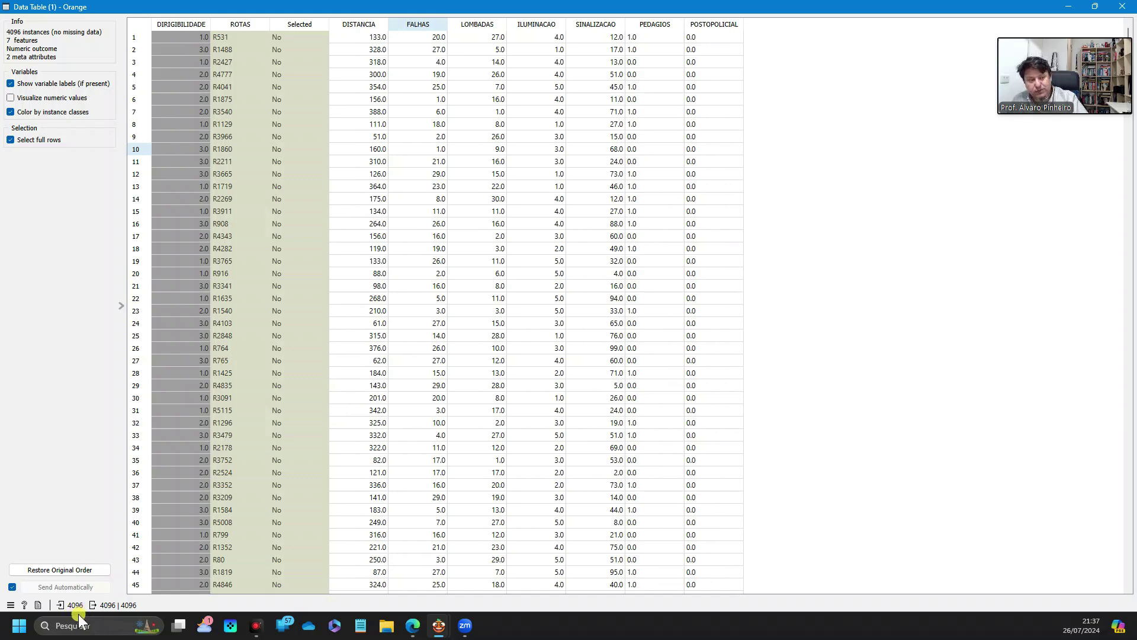
pyautogui.click(1122, 7)
# Add another Data Table below Data Table (1), linking Data Sampler's Remaining Data output to its Data input.
pyautogui.moveTo(405, 98); pyautogui.dragTo(490, 183)
pyautogui.click(521, 205)
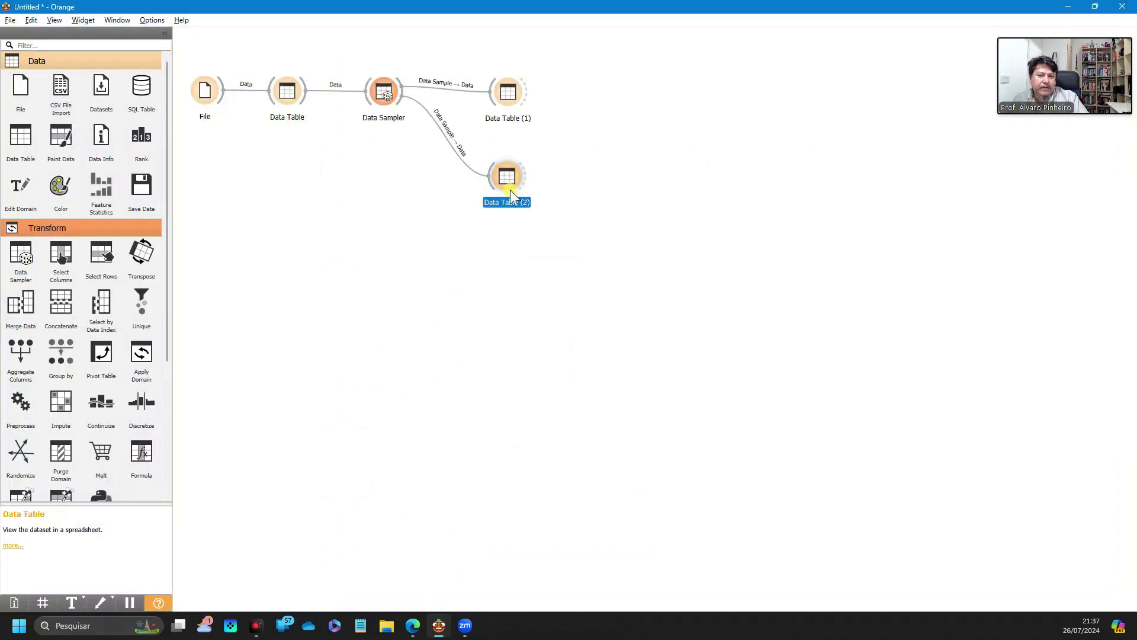
pyautogui.doubleClick(463, 163)
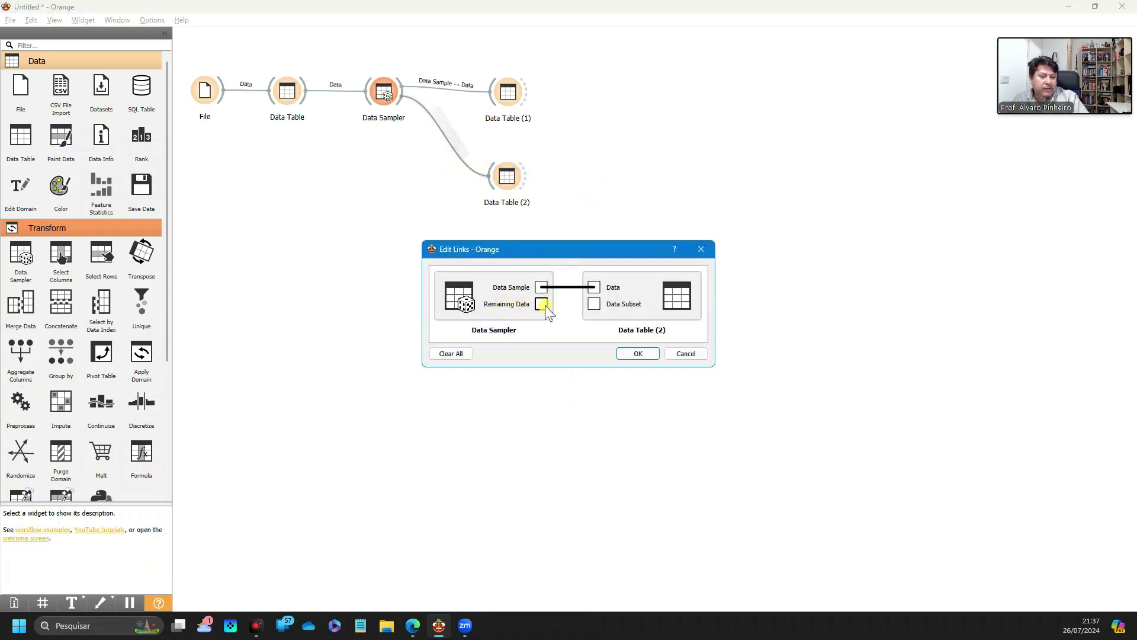
pyautogui.moveTo(542, 304); pyautogui.dragTo(594, 287)
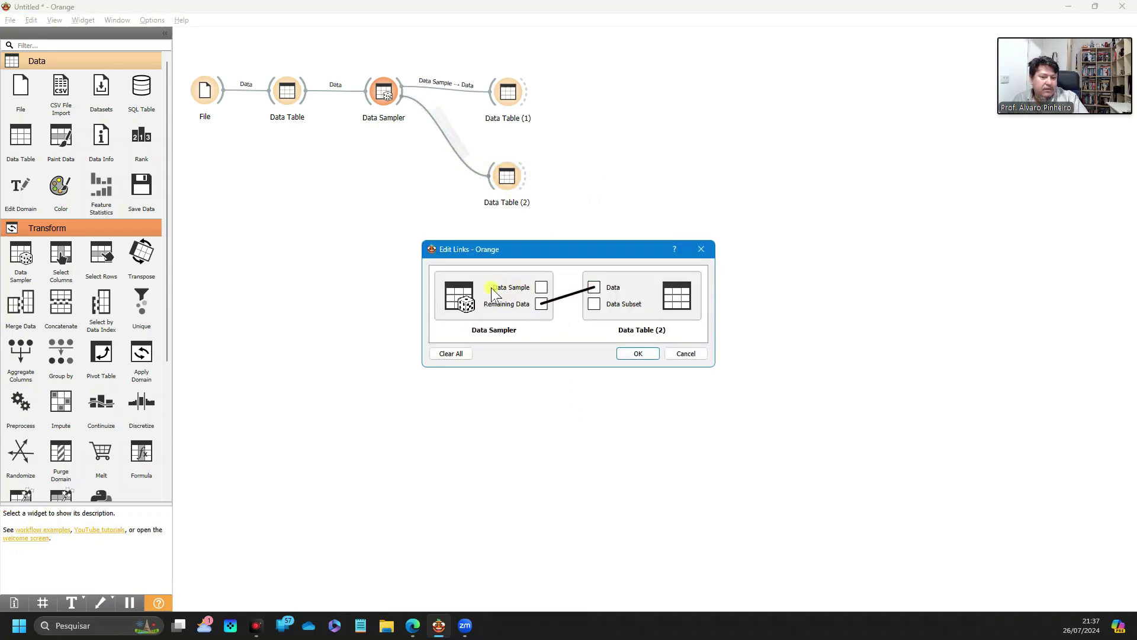
pyautogui.click(628, 354)
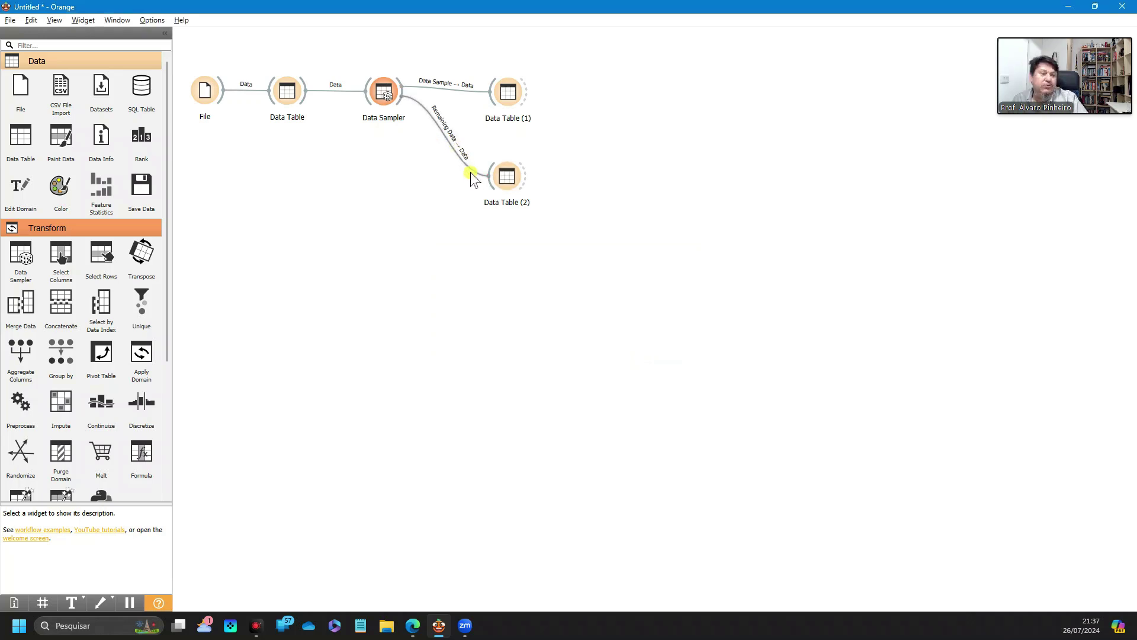
# View the remaining records and their instance count in Data Table (2) in a maximized window.
pyautogui.doubleClick(508, 181)
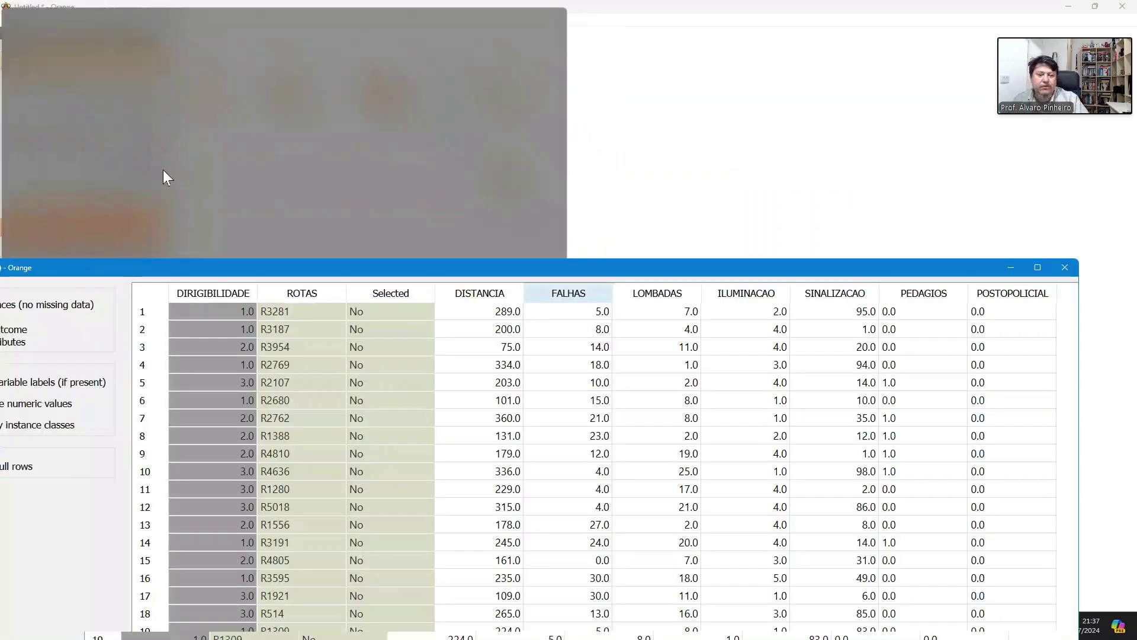
pyautogui.click(538, 267)
pyautogui.doubleClick(746, 164)
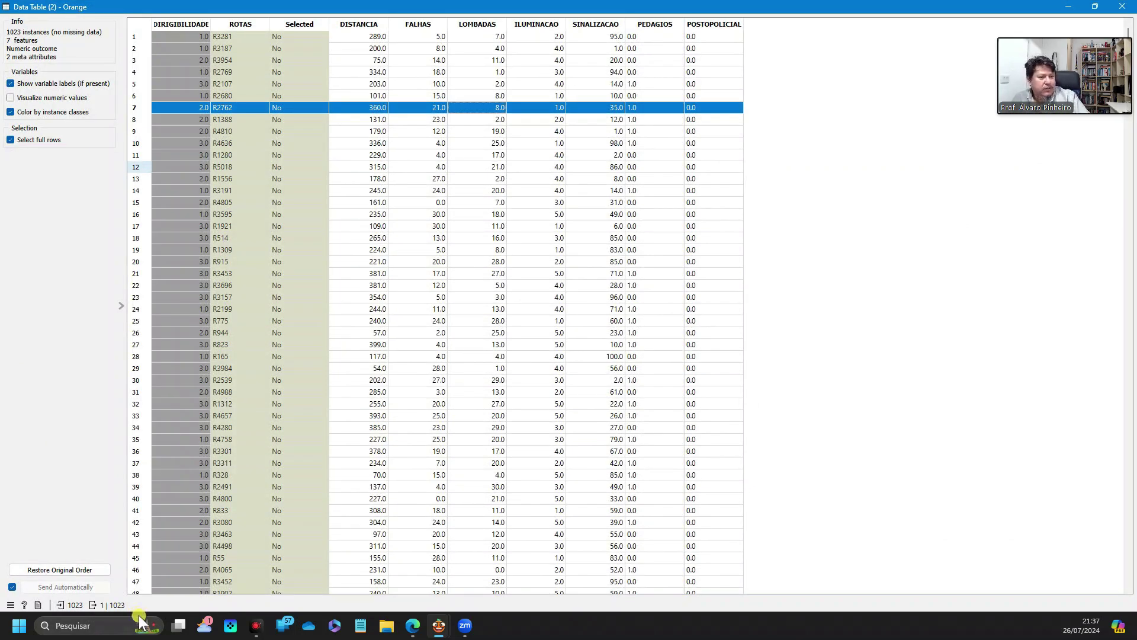
# Close the Data Table (2) view and add a Neural Network widget in line with Data Table (1), beyond it.
pyautogui.click(1123, 7)
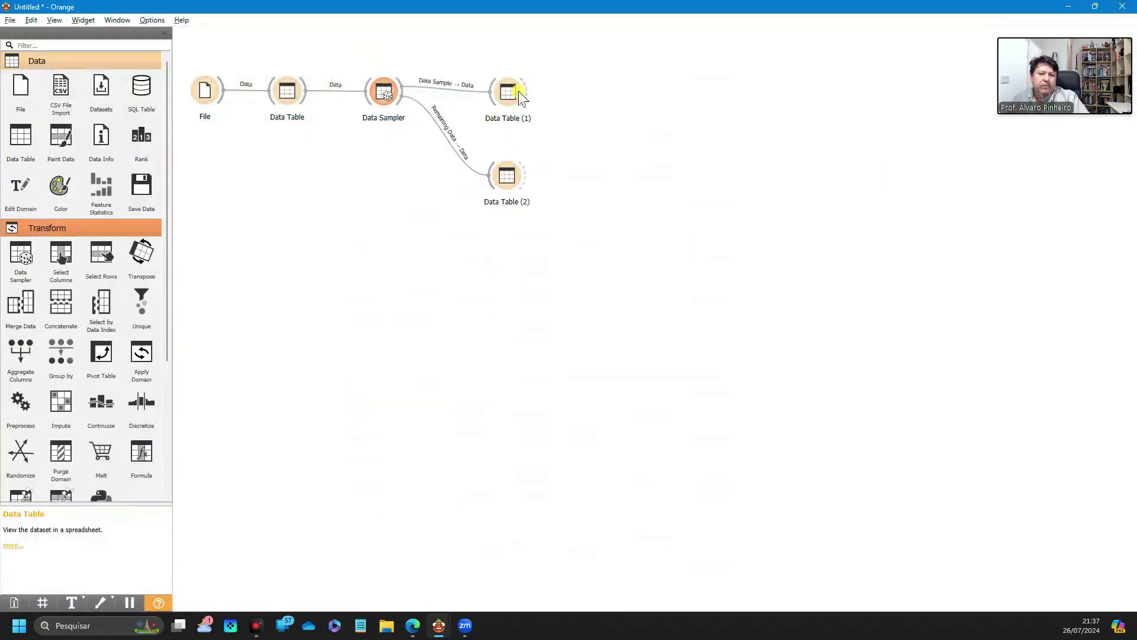
pyautogui.moveTo(505, 98)
pyautogui.mouseDown()
pyautogui.moveTo(491, 103)
pyautogui.moveTo(492, 93)
pyautogui.mouseUp()
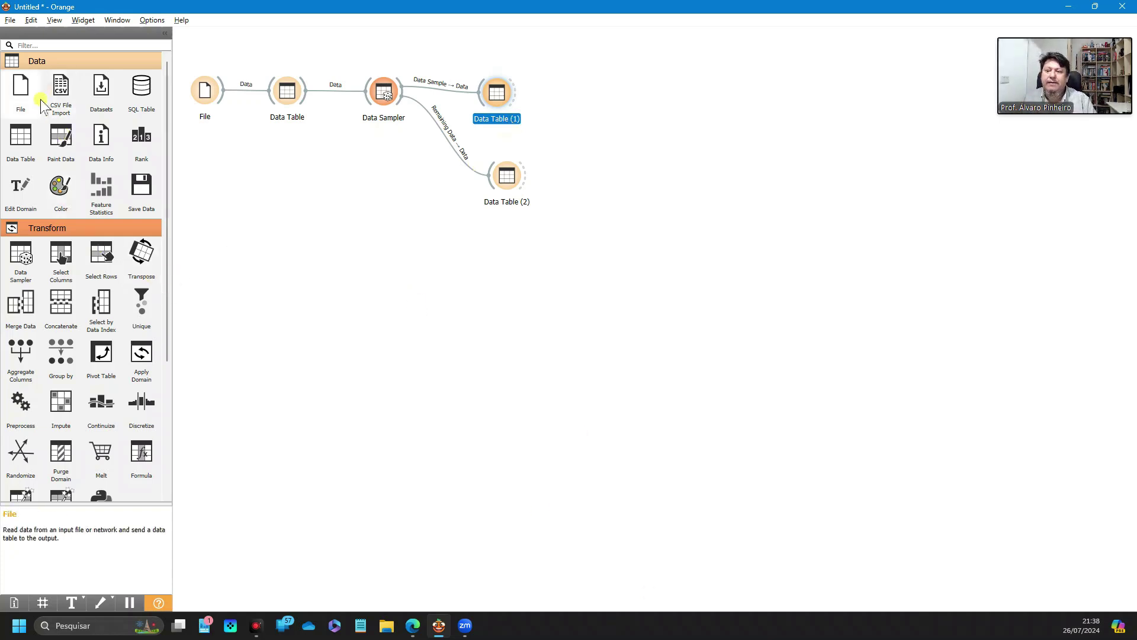
pyautogui.click(12, 228)
pyautogui.click(17, 61)
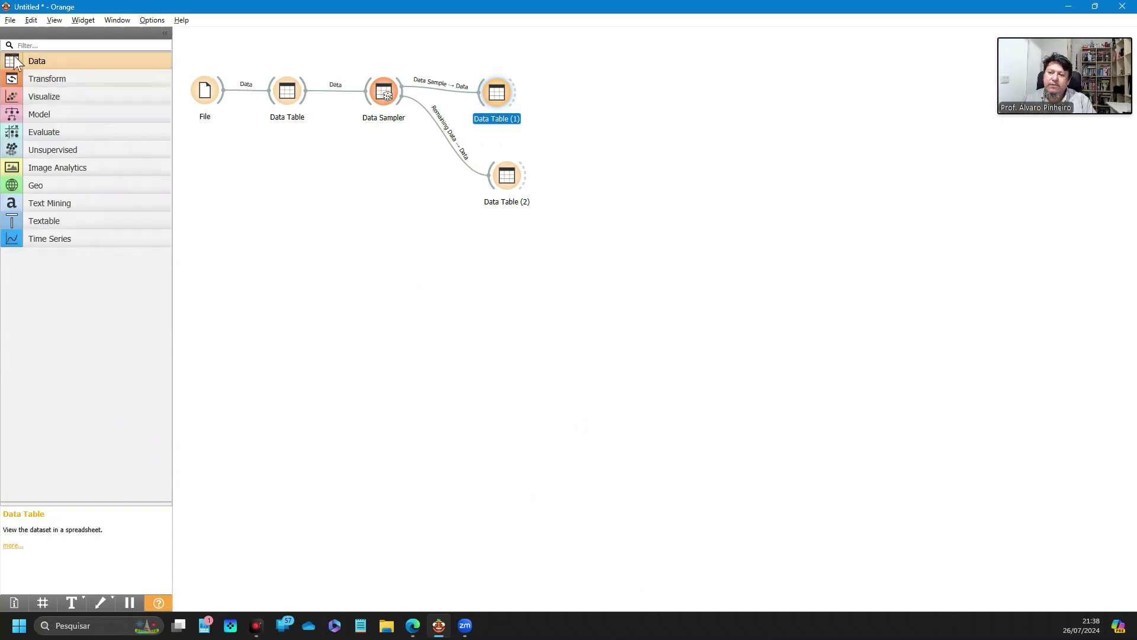
pyautogui.click(89, 115)
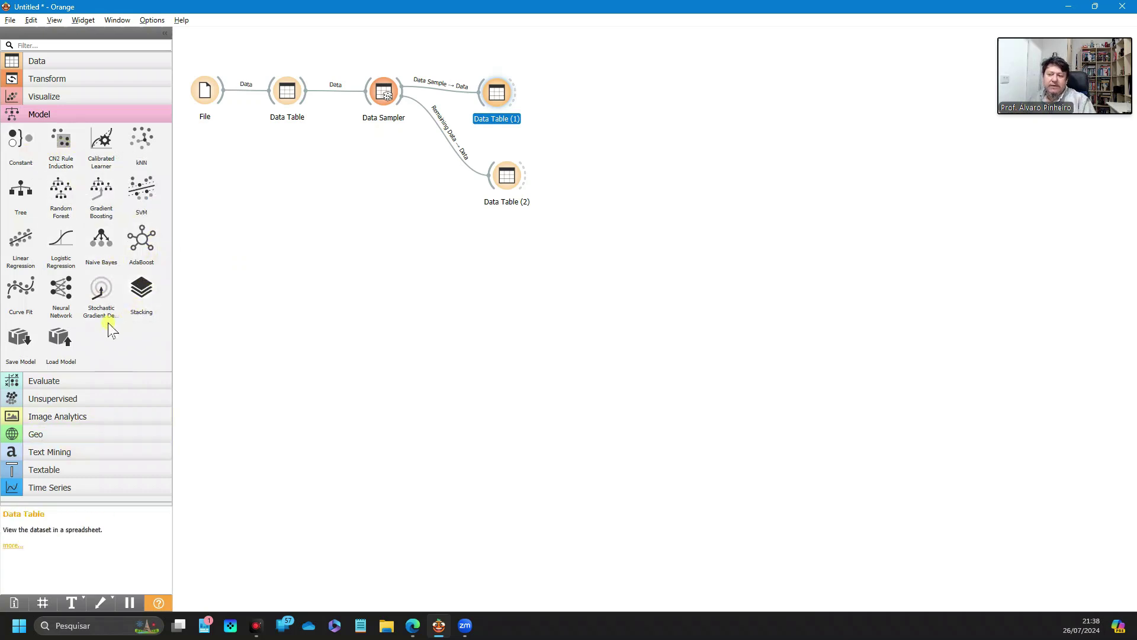
pyautogui.moveTo(59, 286); pyautogui.dragTo(601, 150)
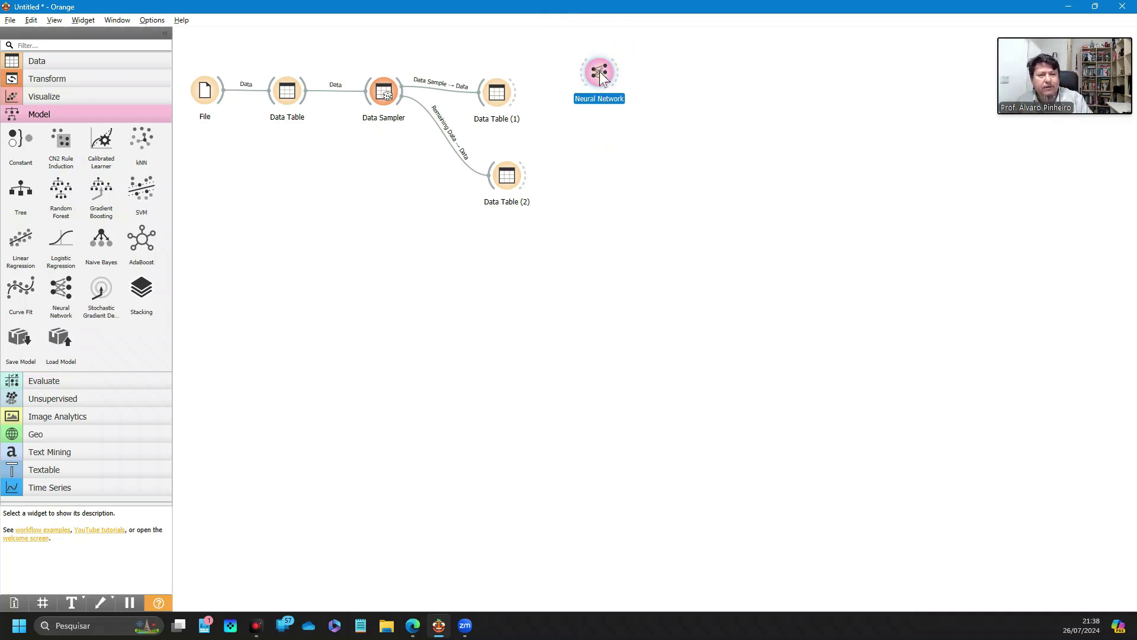
pyautogui.moveTo(601, 74); pyautogui.dragTo(599, 93)
# Configure the Neural Network with hidden layers 64,64, ReLu activation and a maximum of 200 iterations, and close its settings.
pyautogui.doubleClick(598, 92)
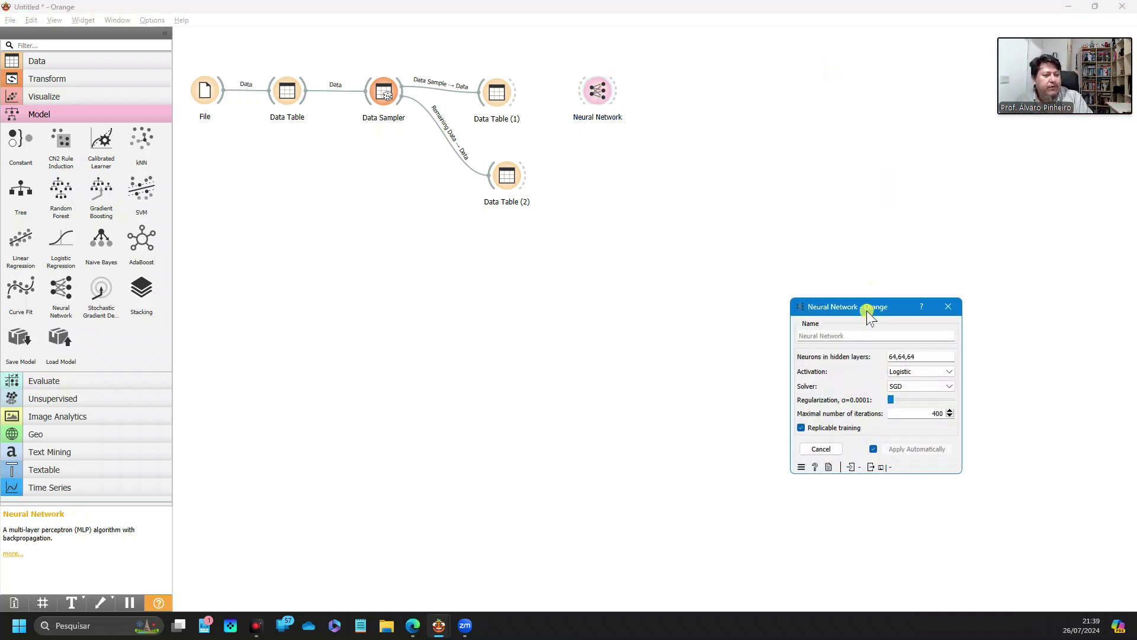
pyautogui.moveTo(866, 309); pyautogui.dragTo(742, 95)
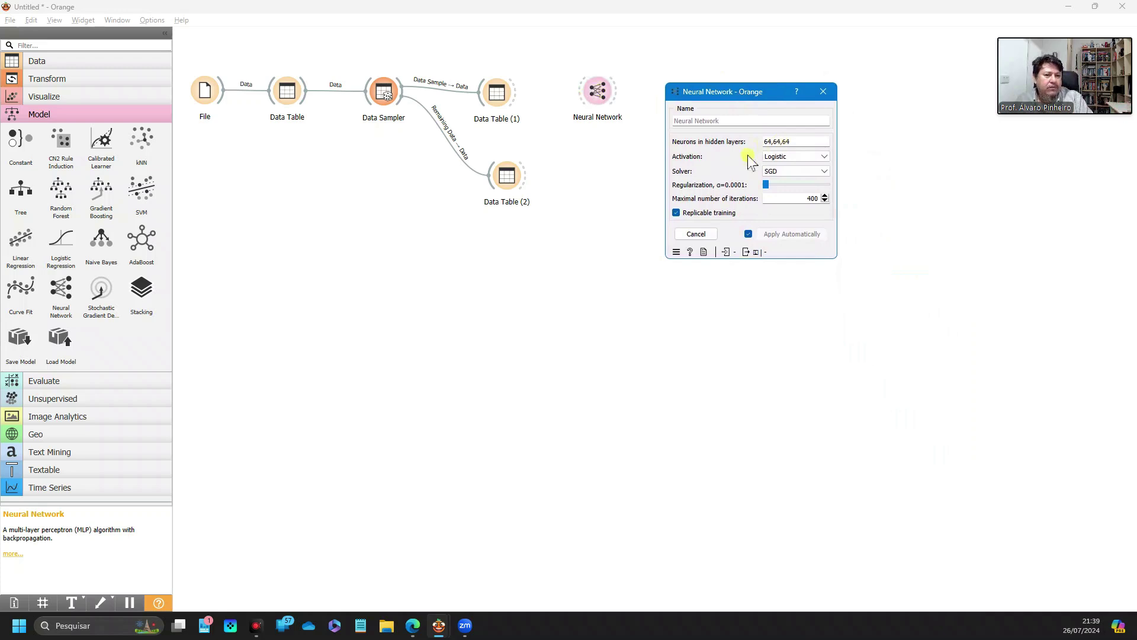
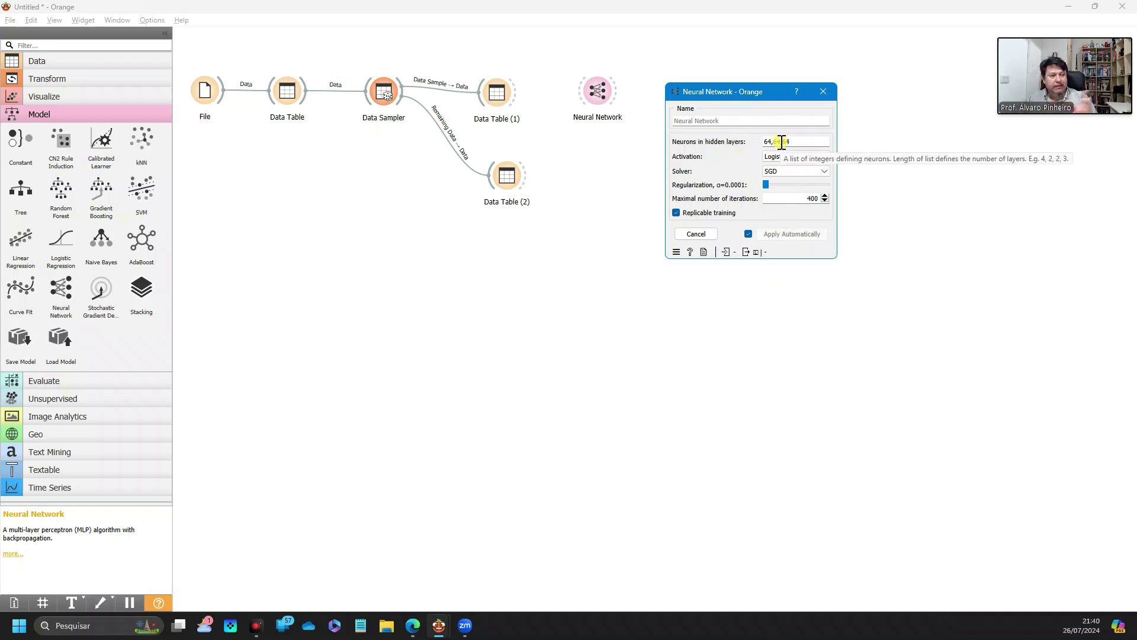
pyautogui.click(796, 142)
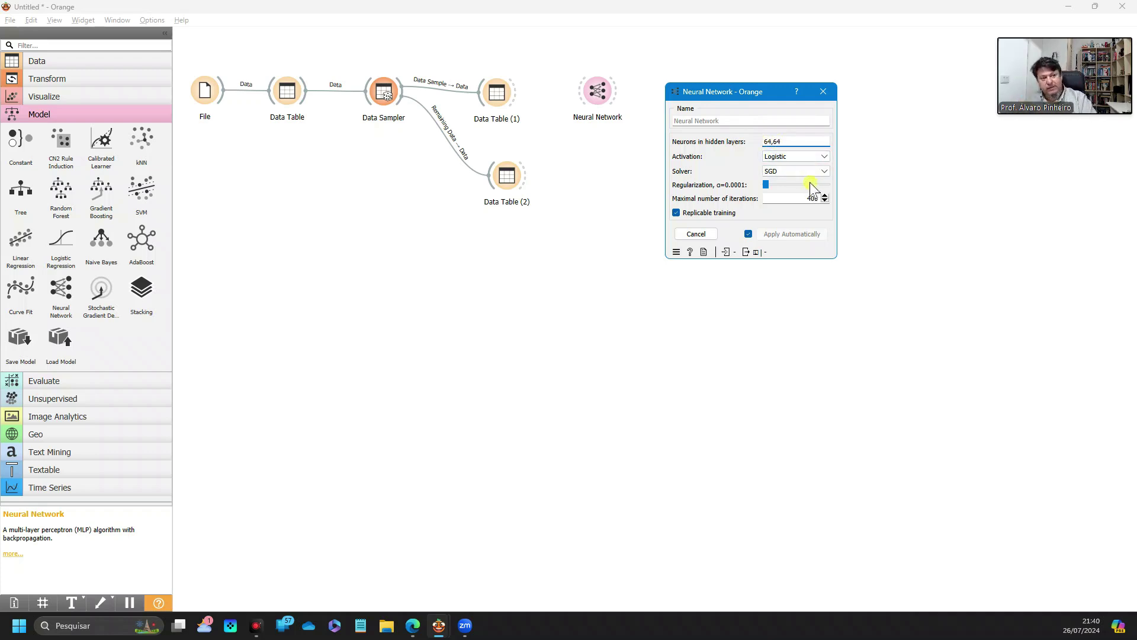
pyautogui.click(808, 157)
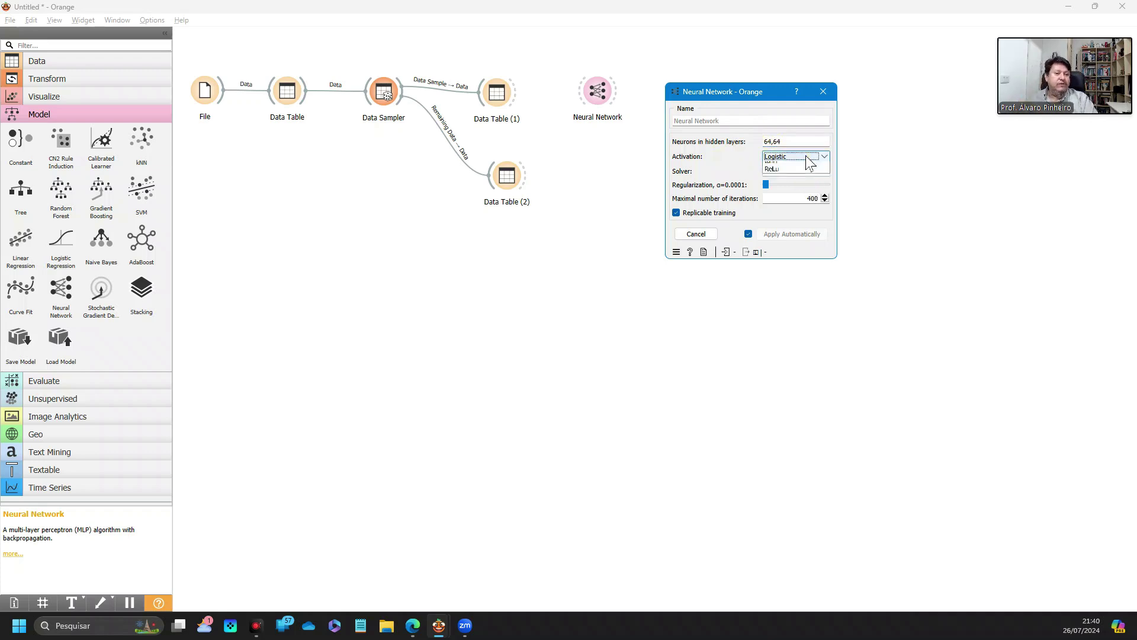
pyautogui.click(782, 199)
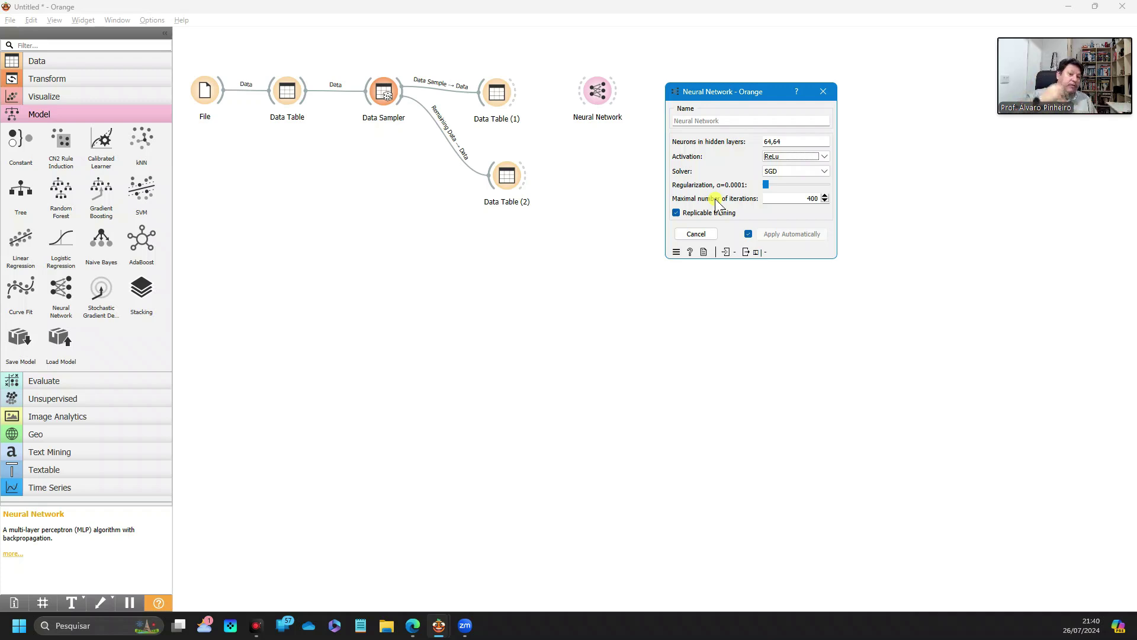
pyautogui.doubleClick(814, 198)
pyautogui.write('1000')
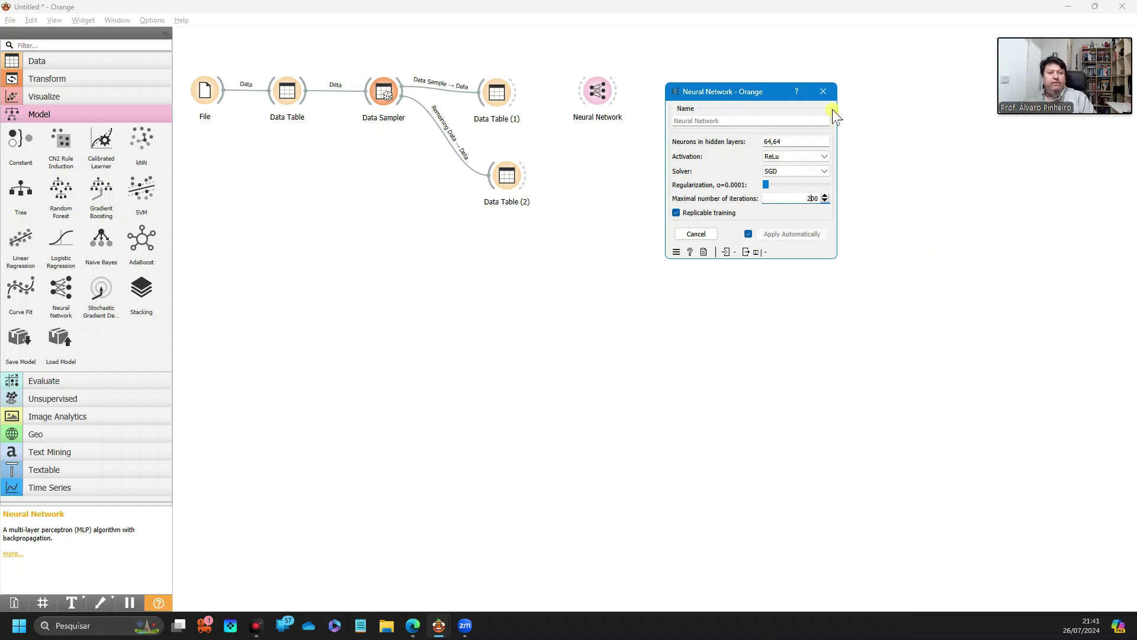
pyautogui.click(824, 91)
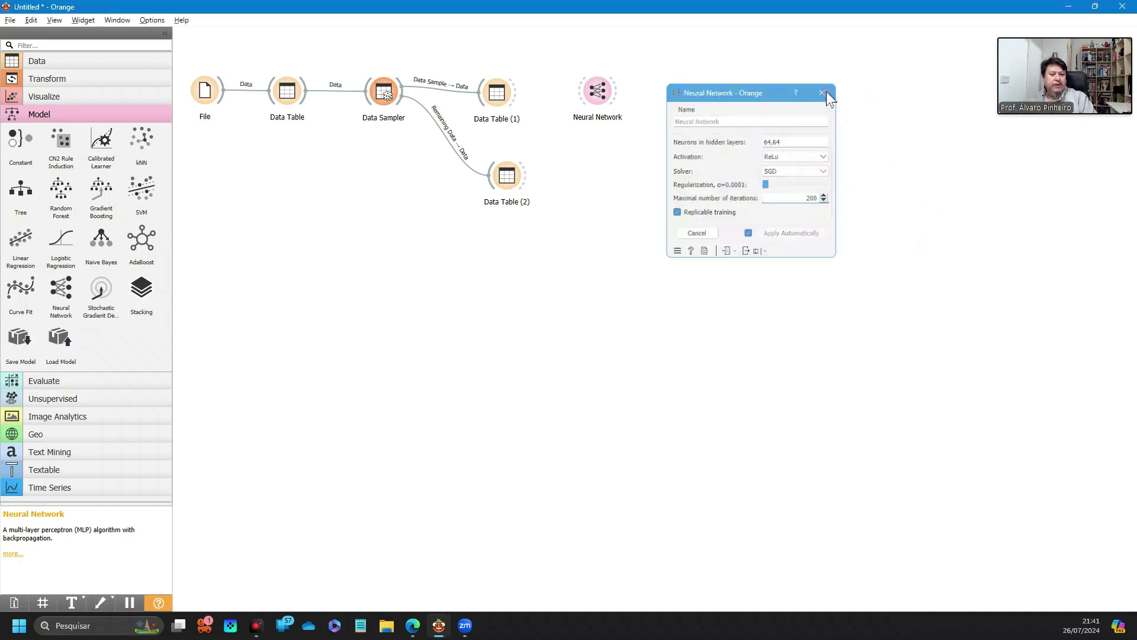
# Link Data Table (1) to Neural Network, spacing them further apart, and check the network's settings.
pyautogui.moveTo(515, 95); pyautogui.dragTo(582, 92)
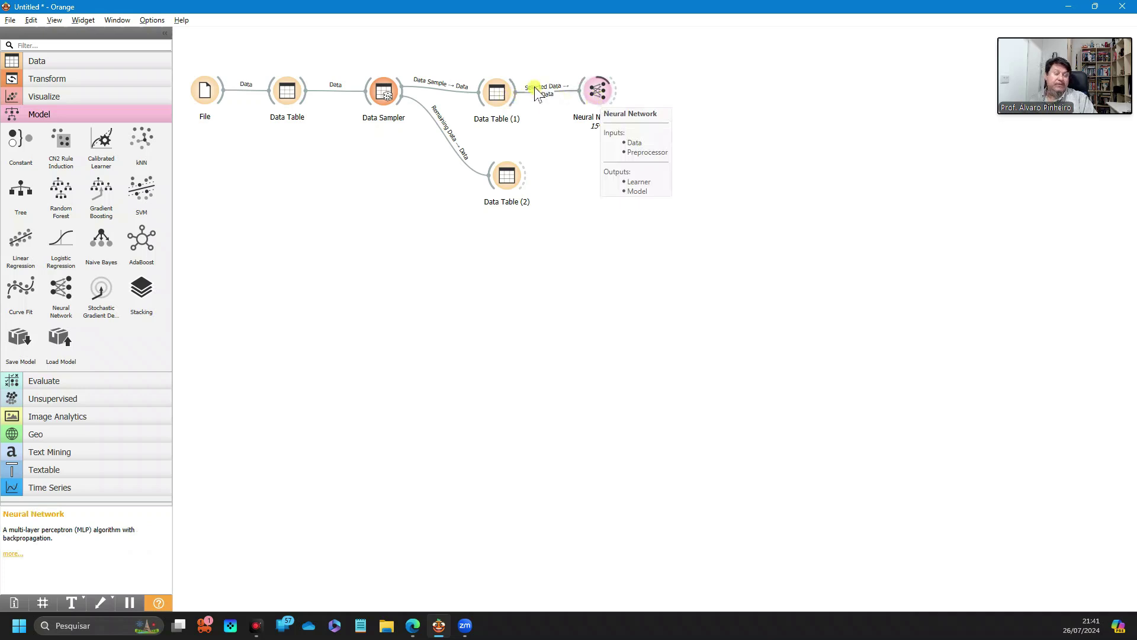
pyautogui.moveTo(599, 98); pyautogui.dragTo(631, 101)
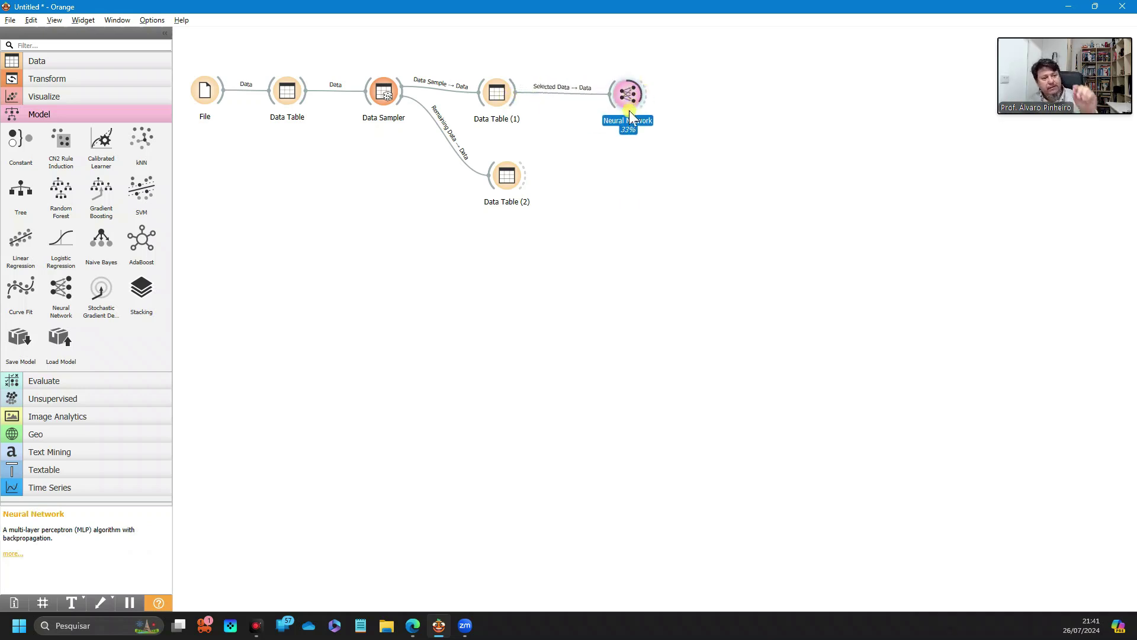
pyautogui.doubleClick(629, 109)
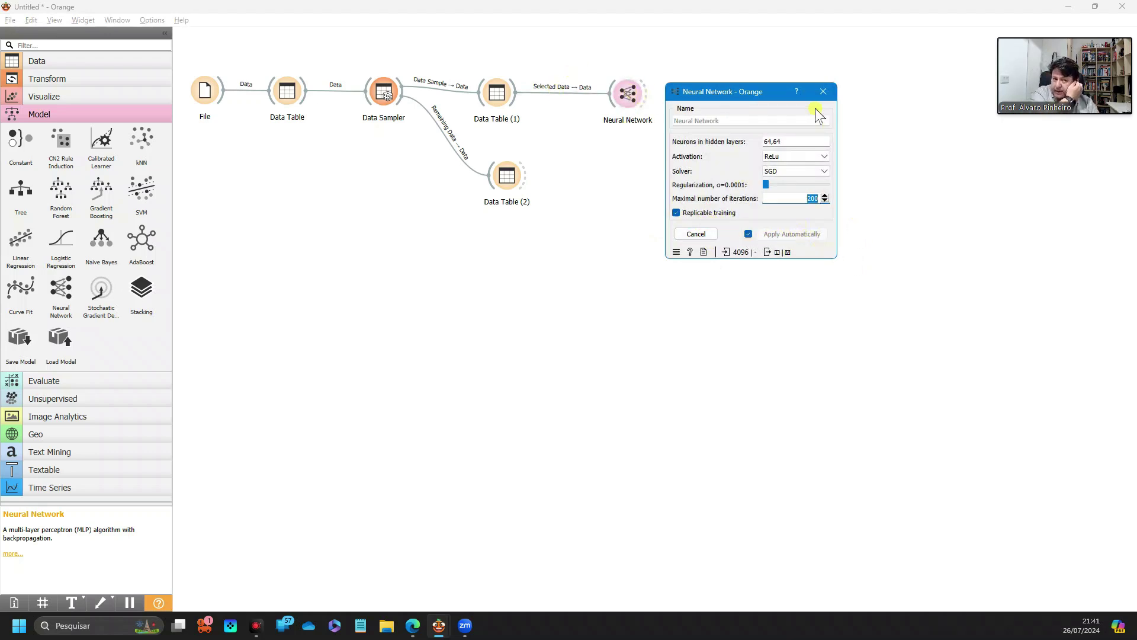
pyautogui.click(824, 92)
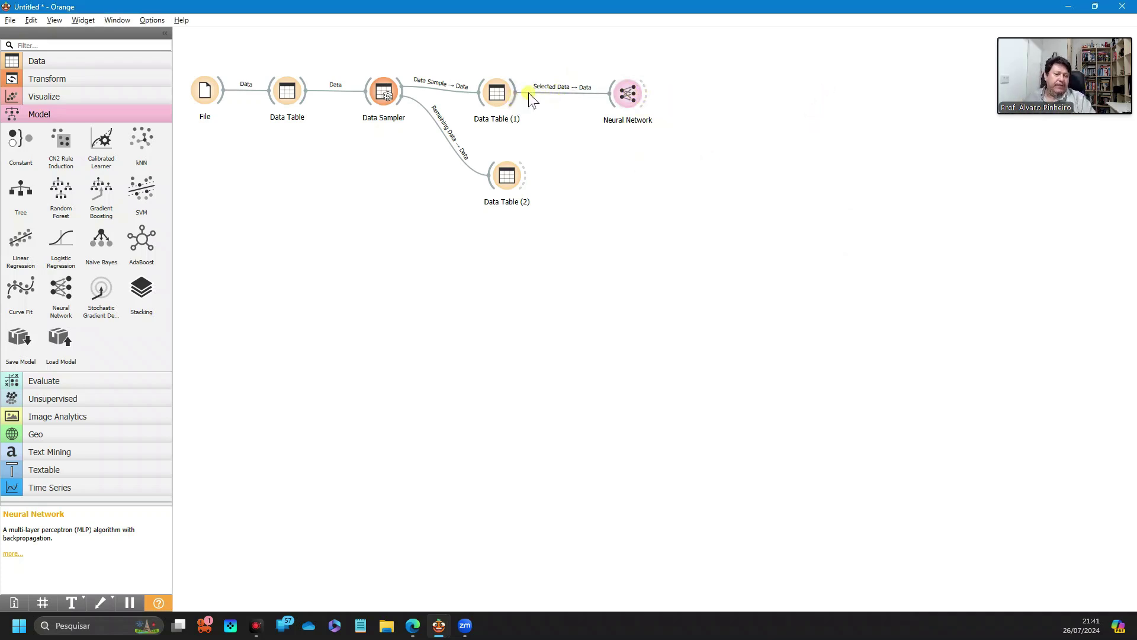
# Change the Data Table (1) to Neural Network link to run from the Data output to the Data input, and move the network closer.
pyautogui.doubleClick(548, 93)
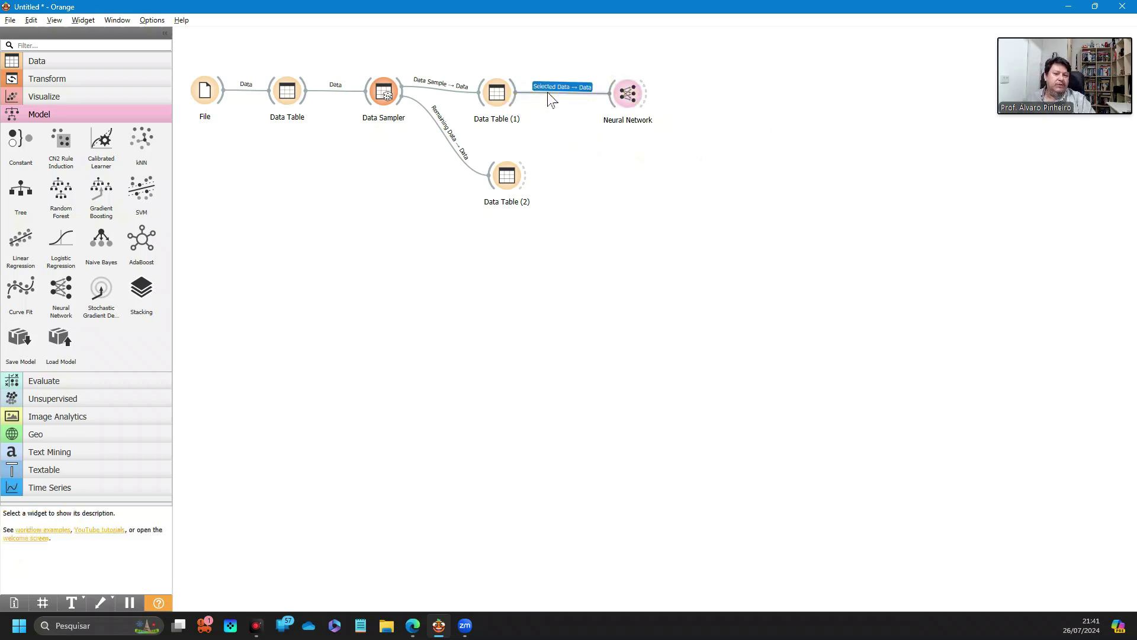
pyautogui.moveTo(543, 305); pyautogui.dragTo(593, 288)
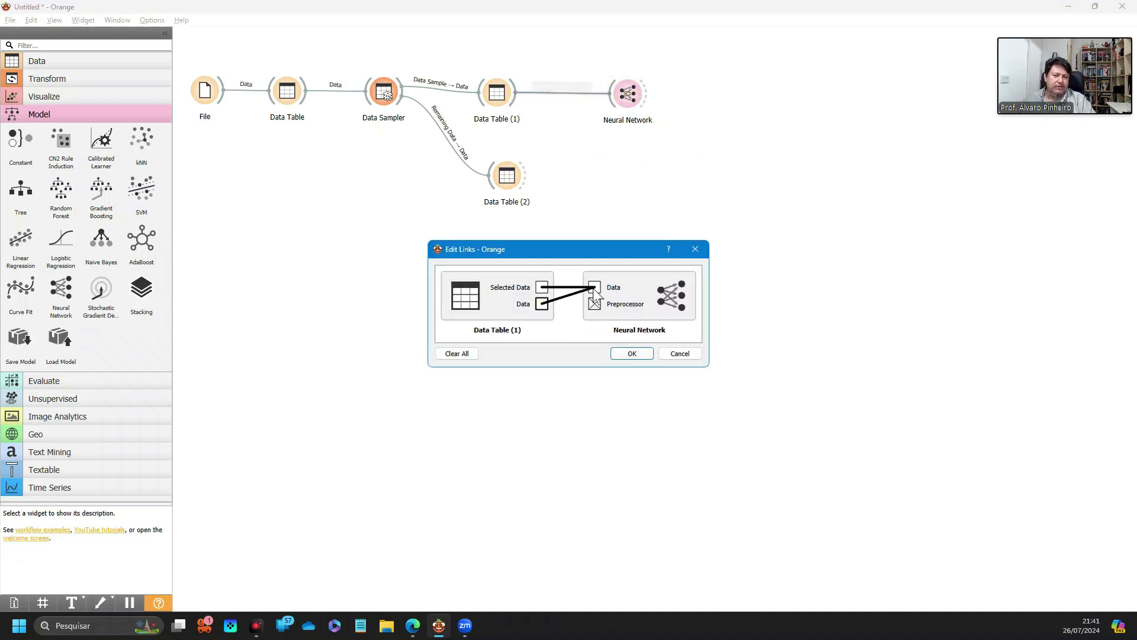
pyautogui.click(634, 350)
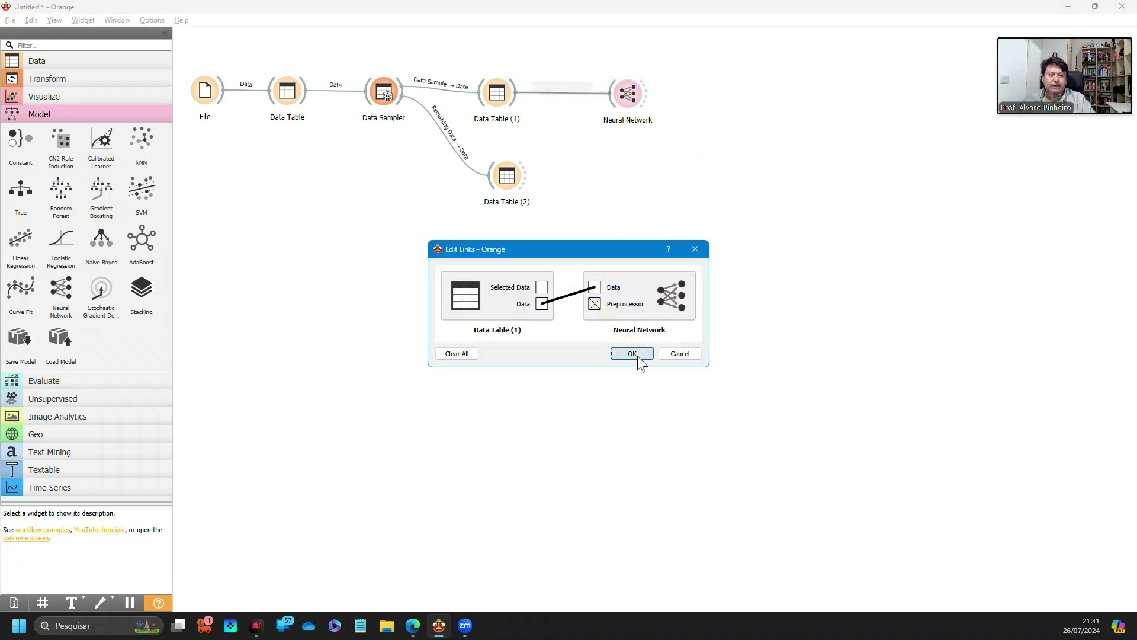
pyautogui.click(637, 354)
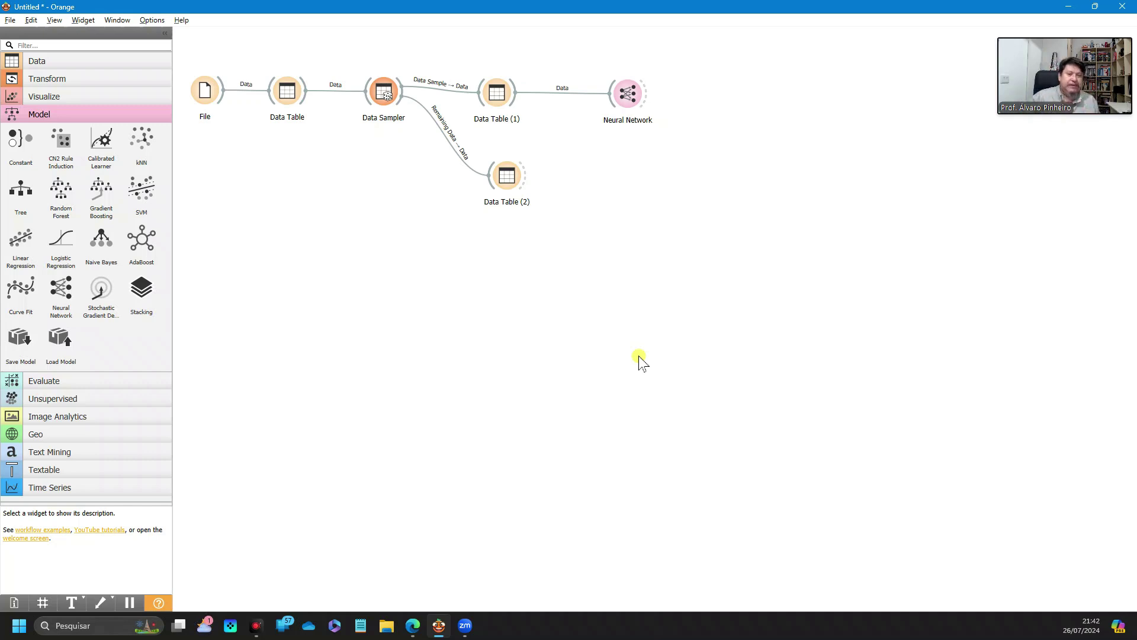
pyautogui.moveTo(632, 95); pyautogui.dragTo(599, 95)
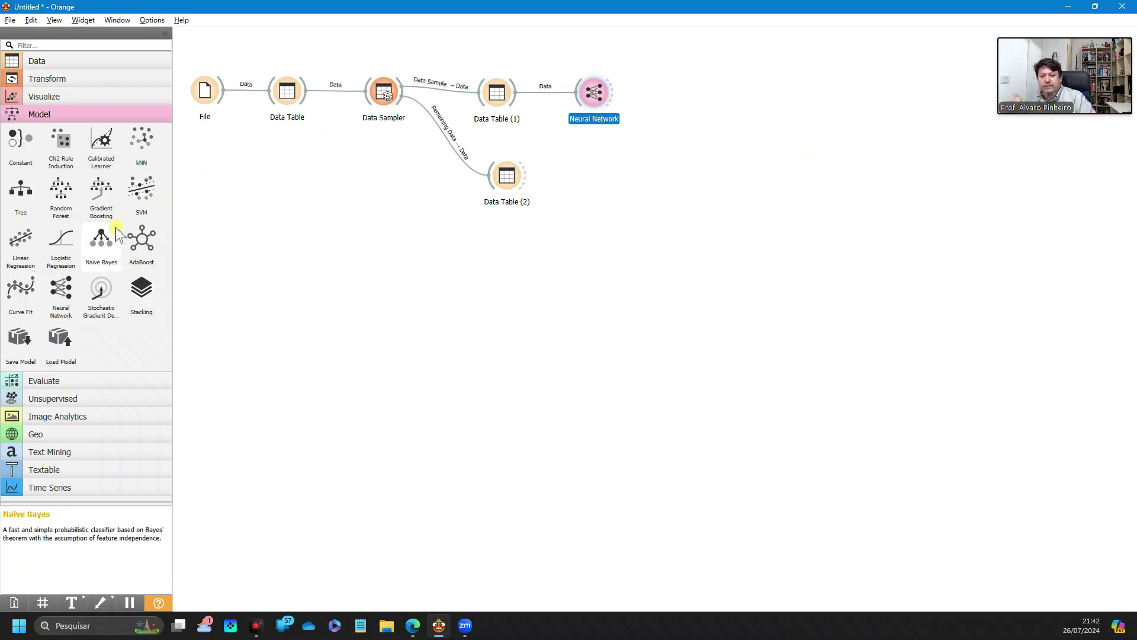
# Add a Test and Score widget beyond Neural Network, and review its evaluation settings before closing them.
pyautogui.click(27, 381)
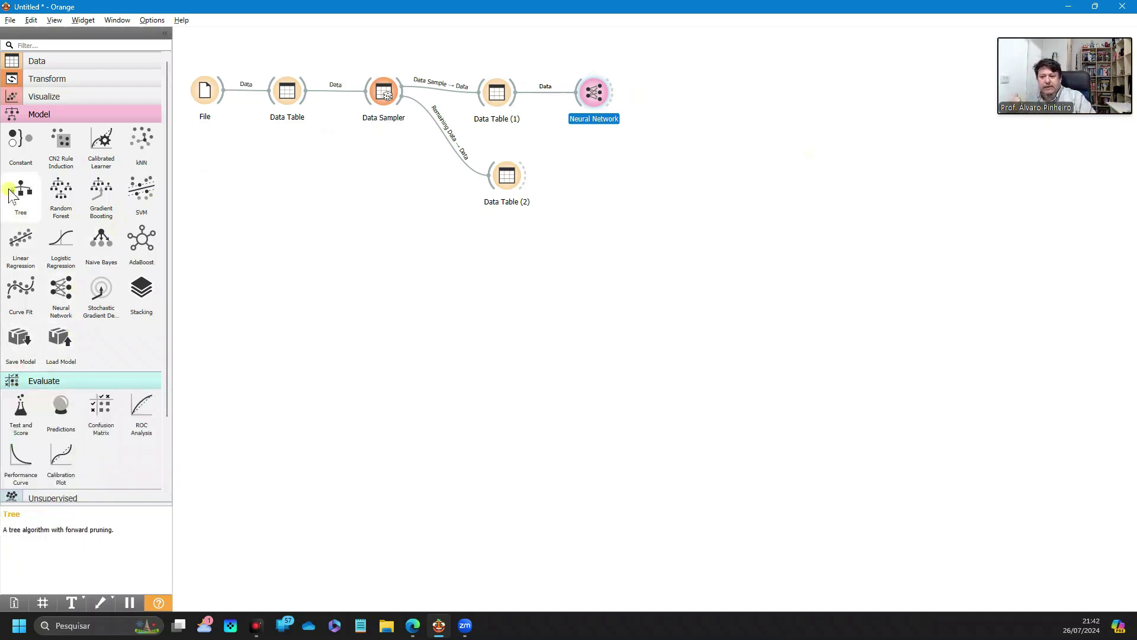
pyautogui.click(11, 115)
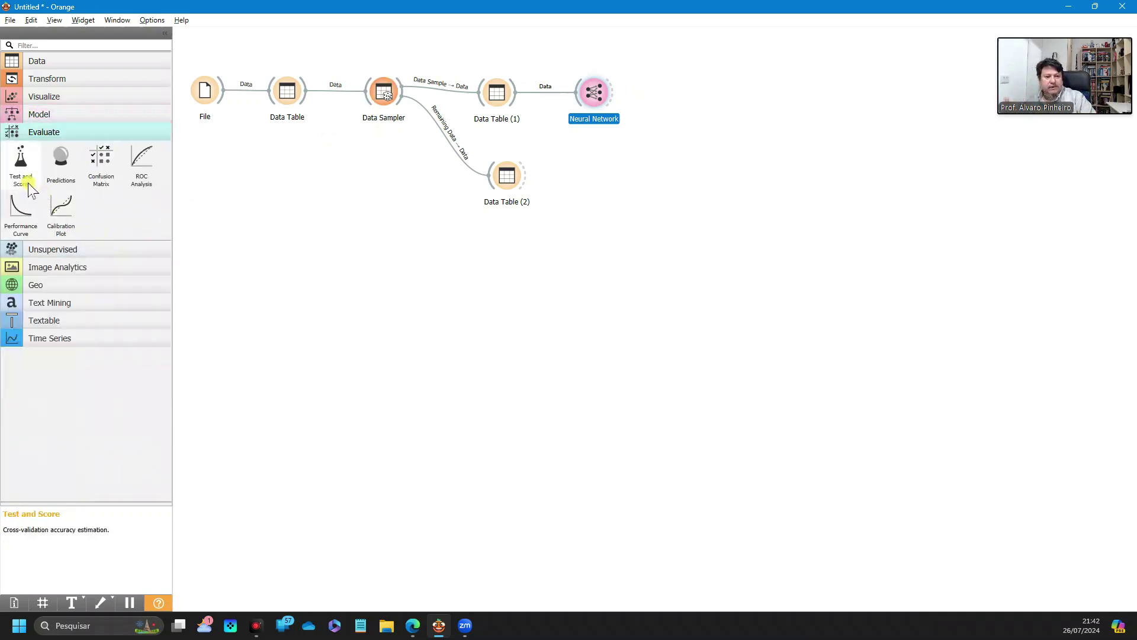
pyautogui.moveTo(27, 182); pyautogui.dragTo(696, 93)
pyautogui.doubleClick(695, 95)
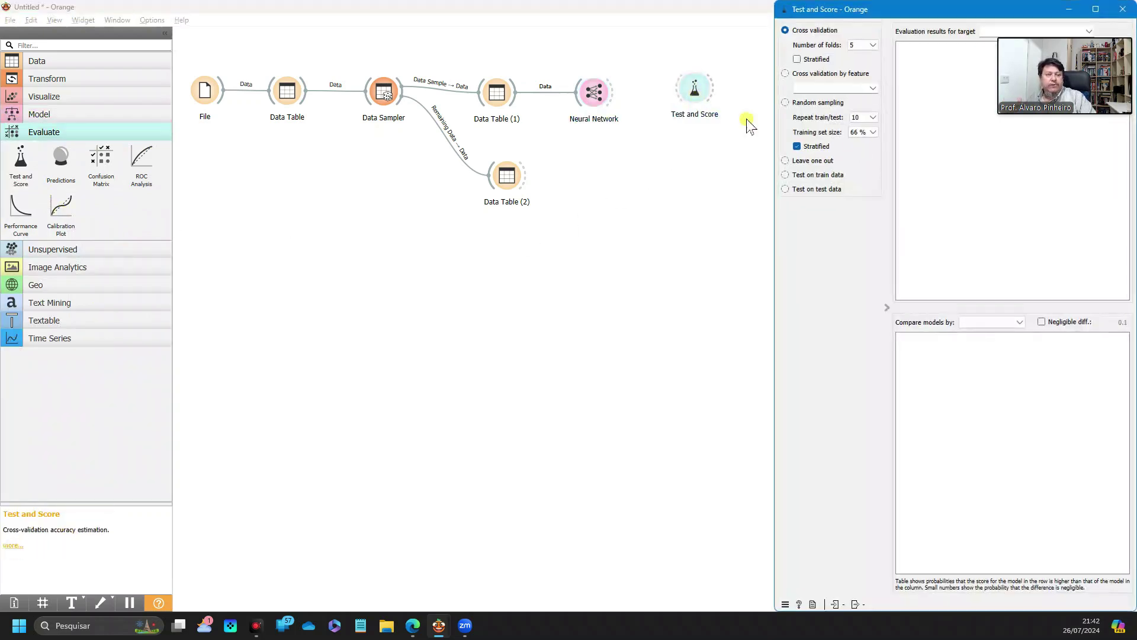
pyautogui.doubleClick(922, 10)
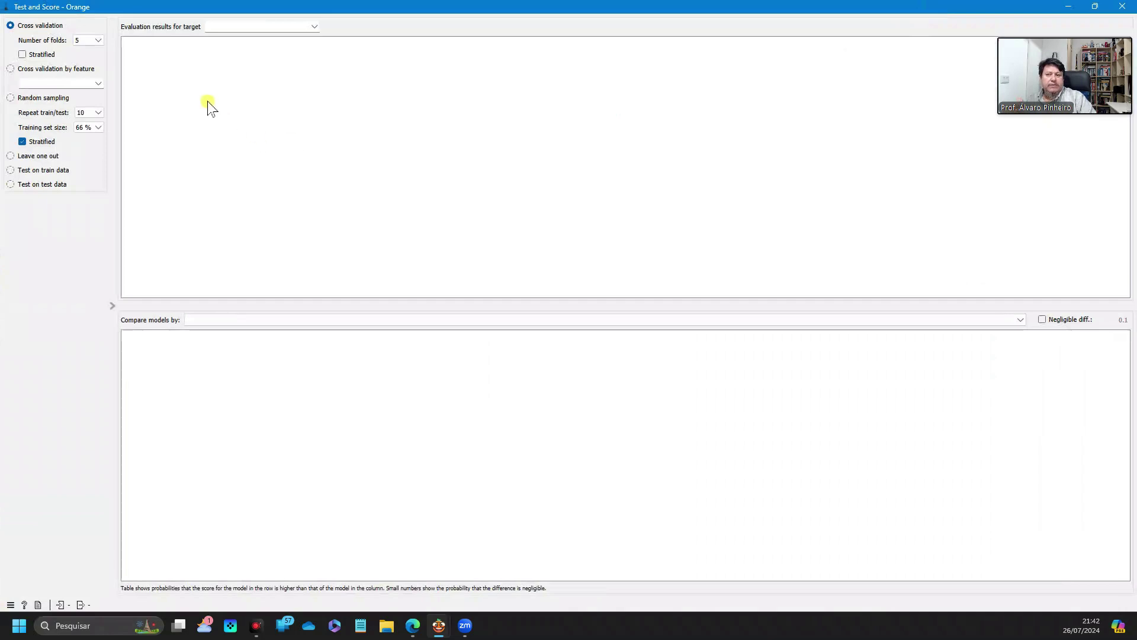
pyautogui.click(1095, 6)
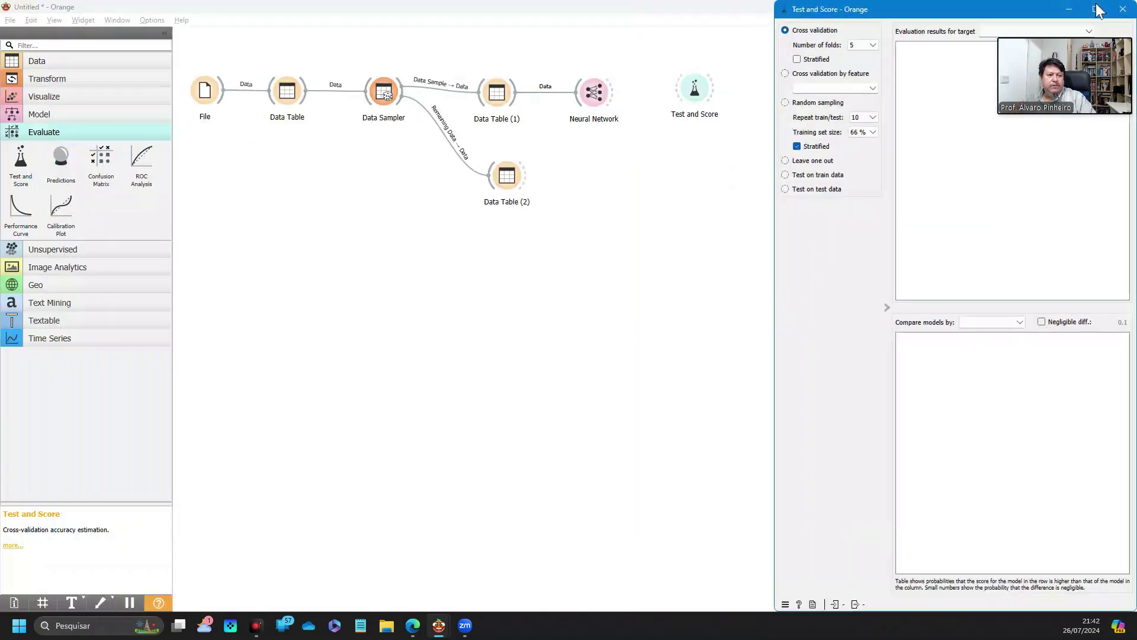
pyautogui.moveTo(953, 13); pyautogui.dragTo(814, 51)
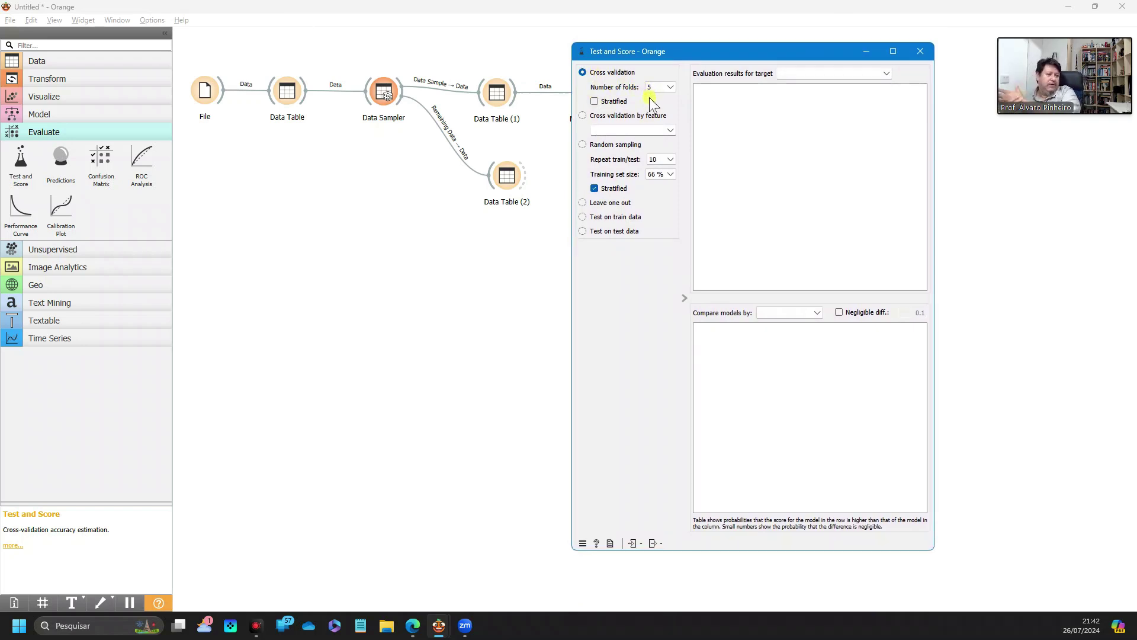
pyautogui.click(925, 51)
# Link both Neural Network and Data Table (1) to Test and Score, with Neural Network placed above the direct data link.
pyautogui.moveTo(614, 101); pyautogui.dragTo(673, 90)
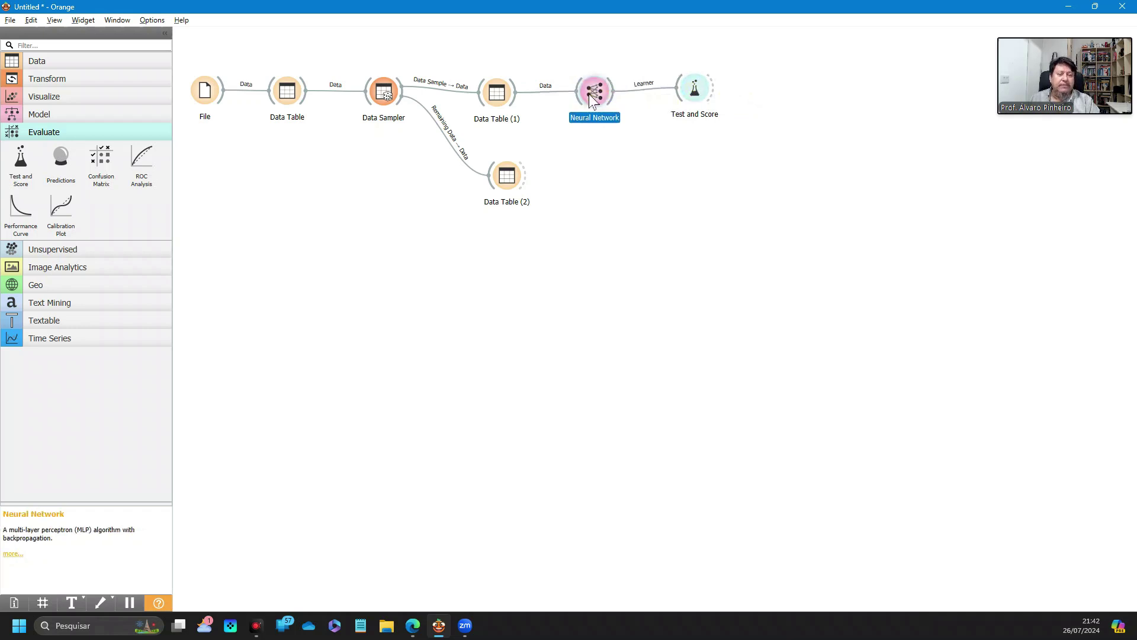
pyautogui.moveTo(590, 98); pyautogui.dragTo(586, 70)
pyautogui.moveTo(701, 93); pyautogui.dragTo(691, 121)
pyautogui.moveTo(507, 102); pyautogui.dragTo(684, 117)
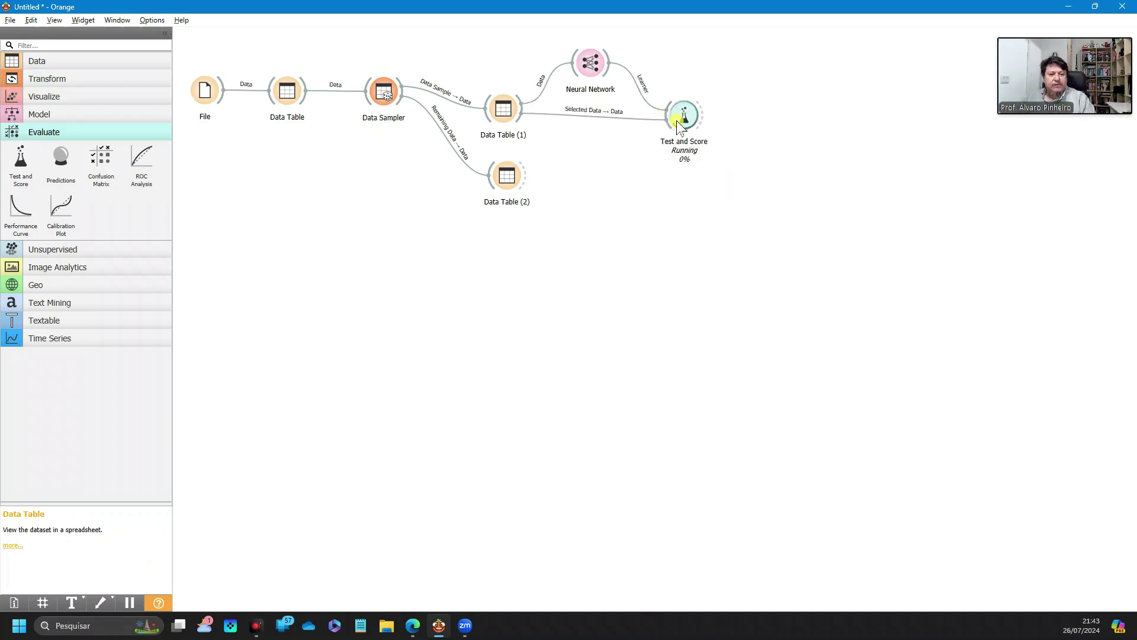
pyautogui.moveTo(683, 123); pyautogui.dragTo(670, 118)
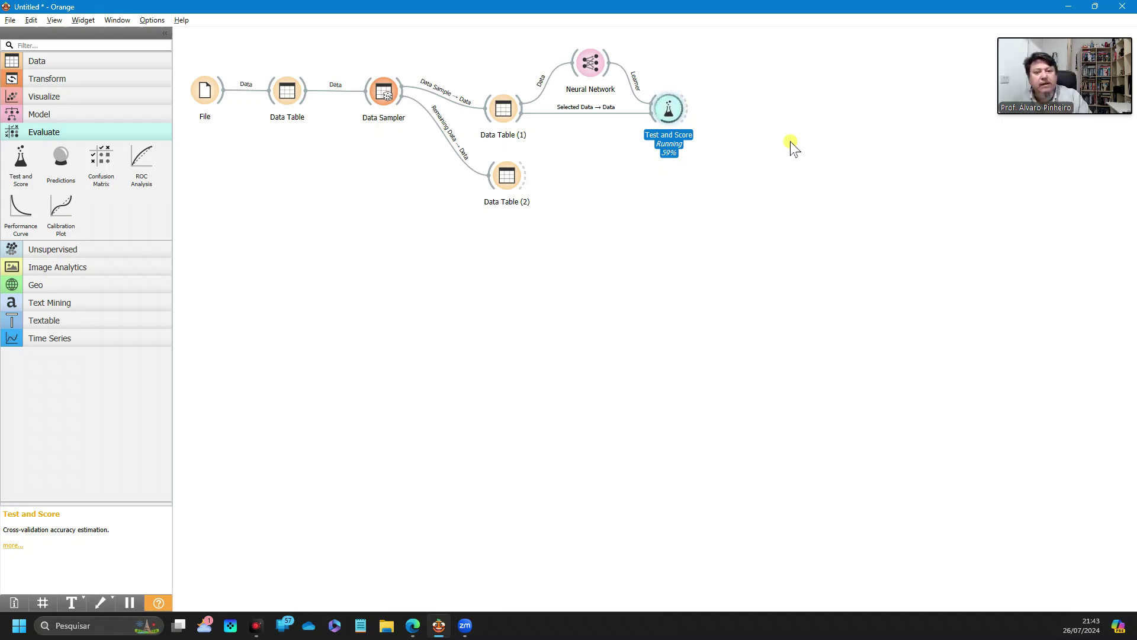
# Change the Data Table (1) to Test and Score link to run from the Data output to the Data input.
pyautogui.click(585, 113)
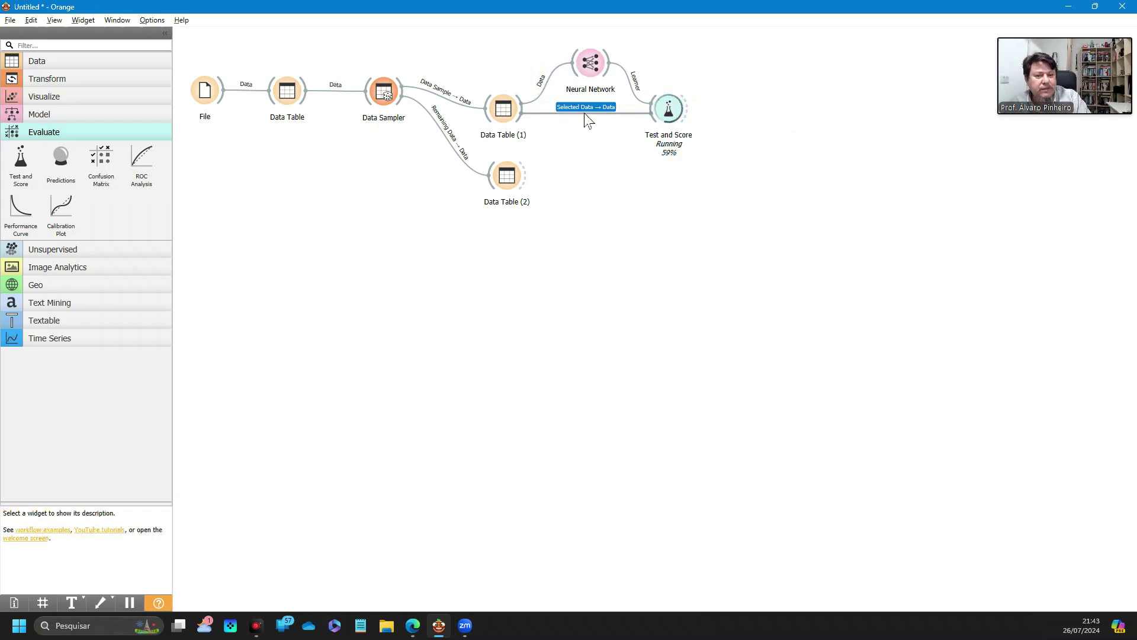
pyautogui.doubleClick(585, 115)
pyautogui.moveTo(542, 304); pyautogui.dragTo(595, 271)
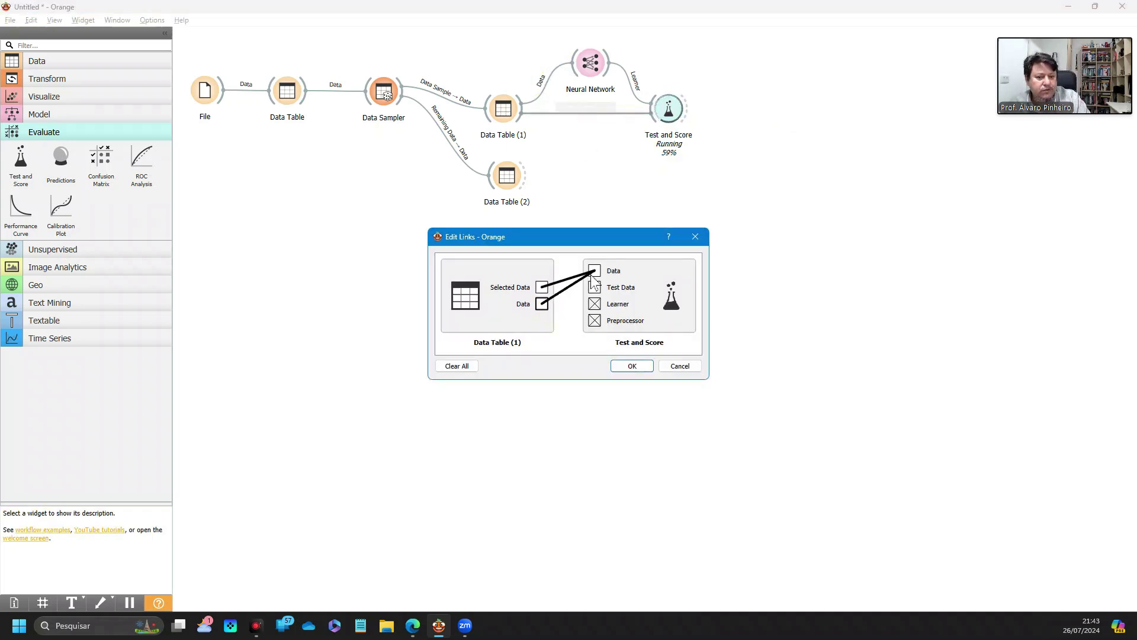
pyautogui.click(632, 366)
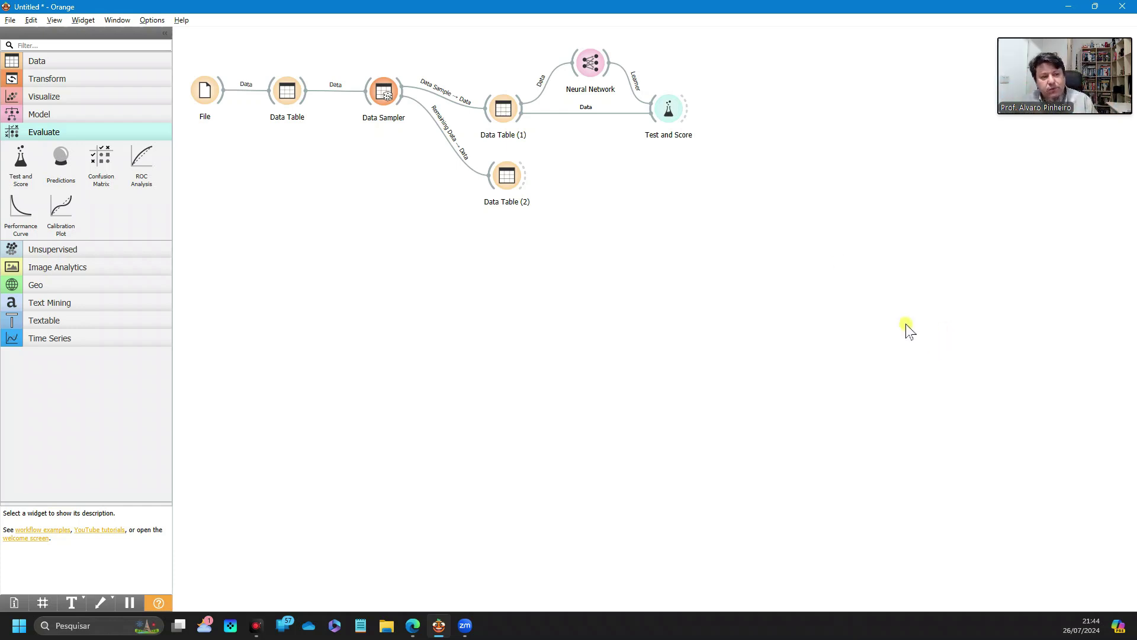
# Show the Root mean square error (RMSE) column in the Test and Score results for Neural Network, and close the results window.
pyautogui.doubleClick(669, 110)
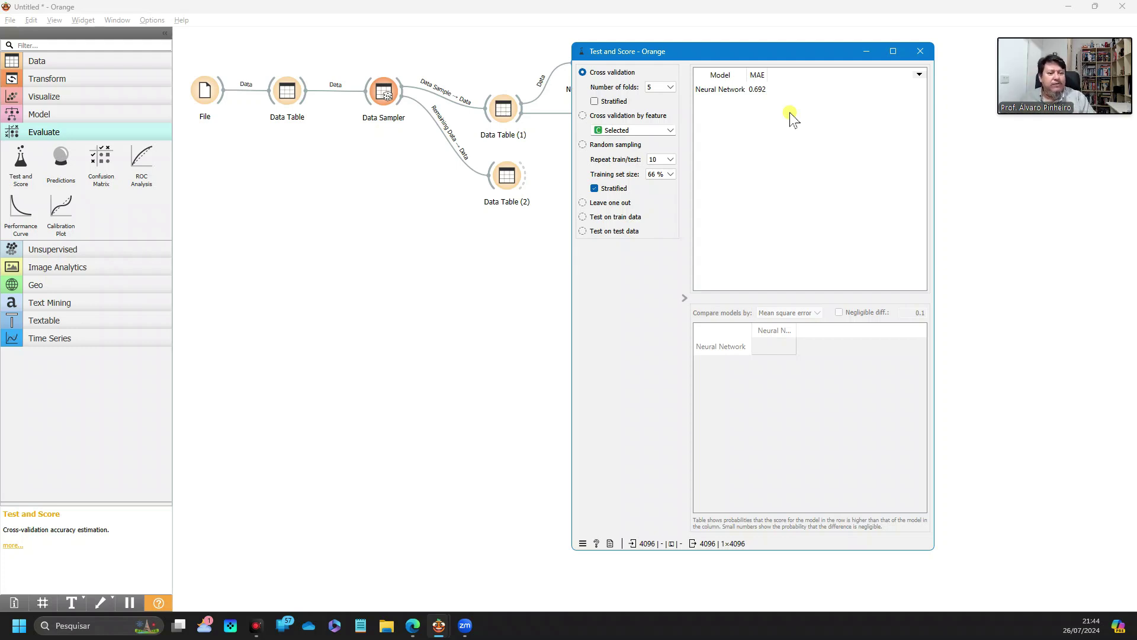
pyautogui.rightClick(786, 78)
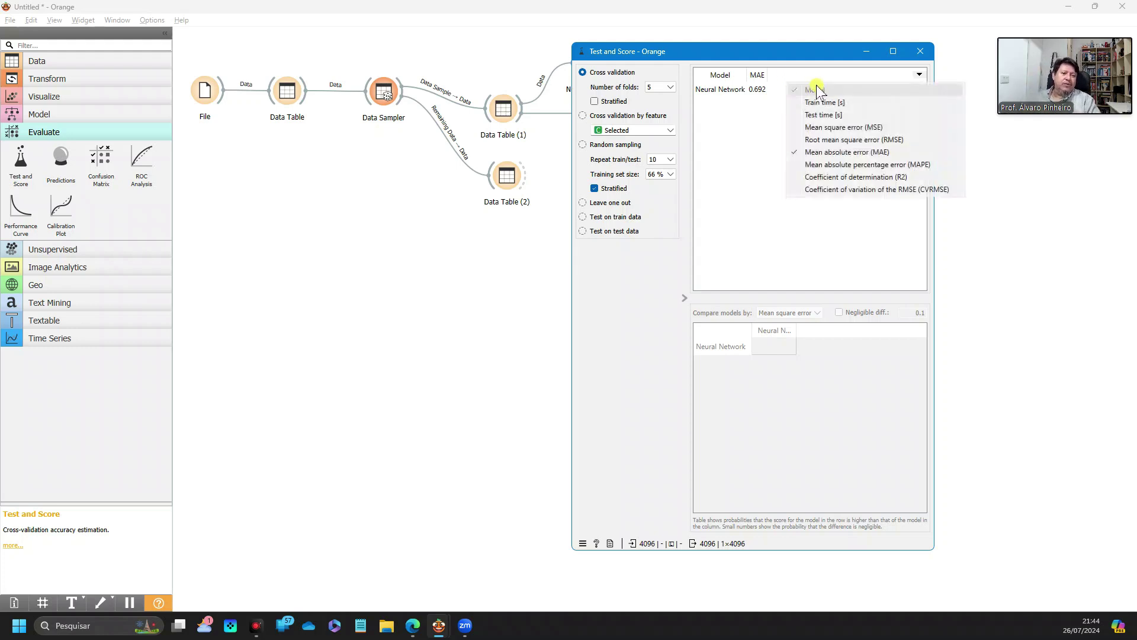
pyautogui.rightClick(794, 77)
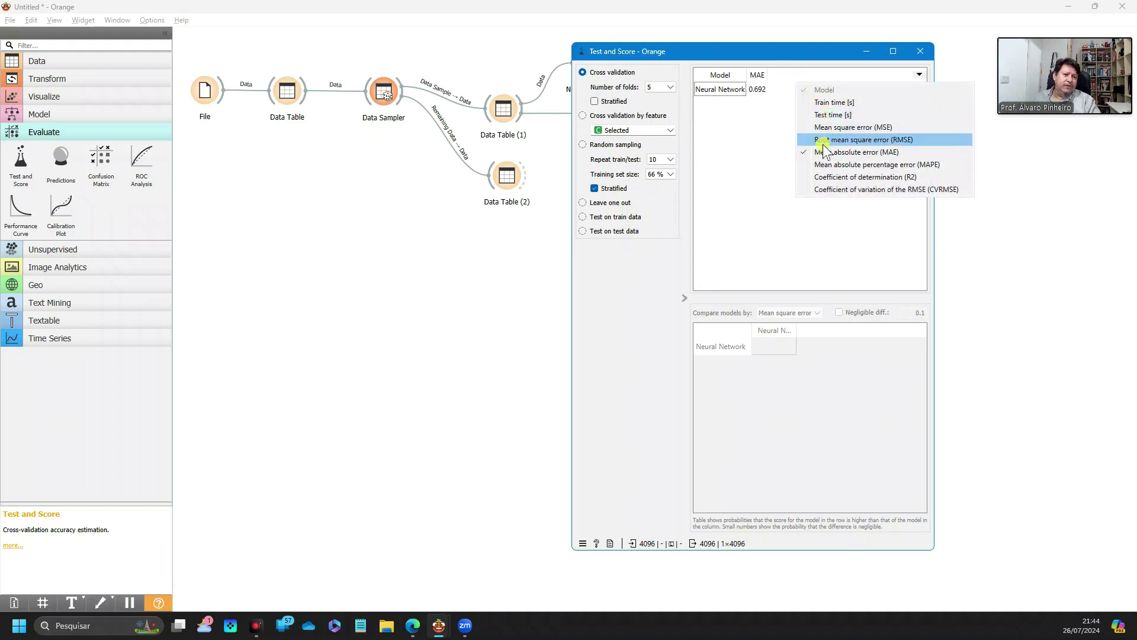
pyautogui.click(878, 140)
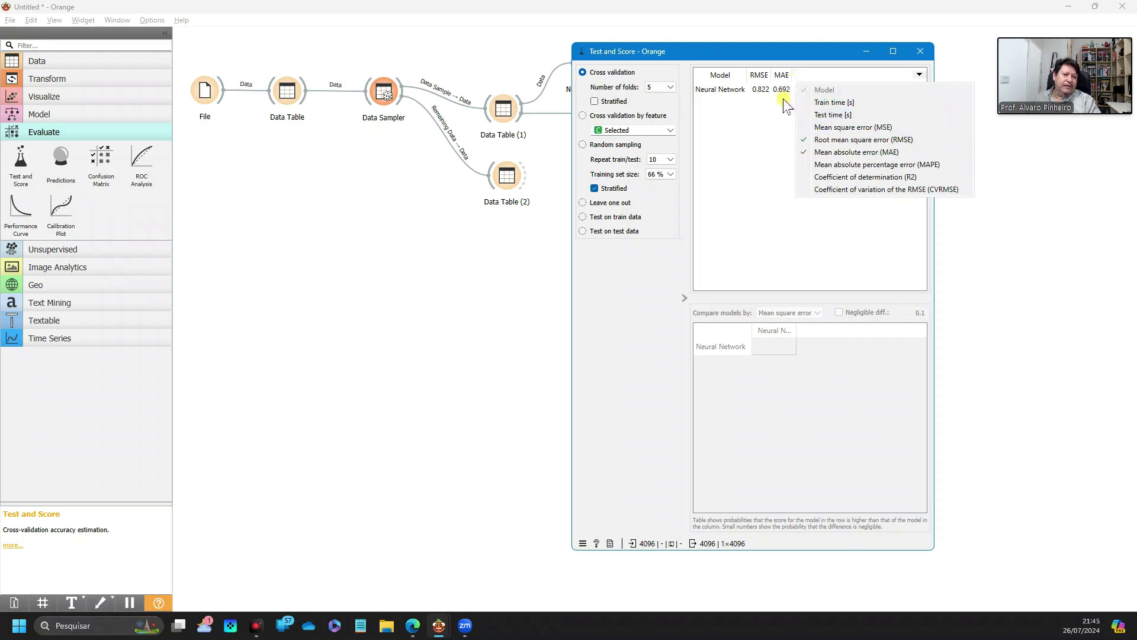
pyautogui.click(770, 132)
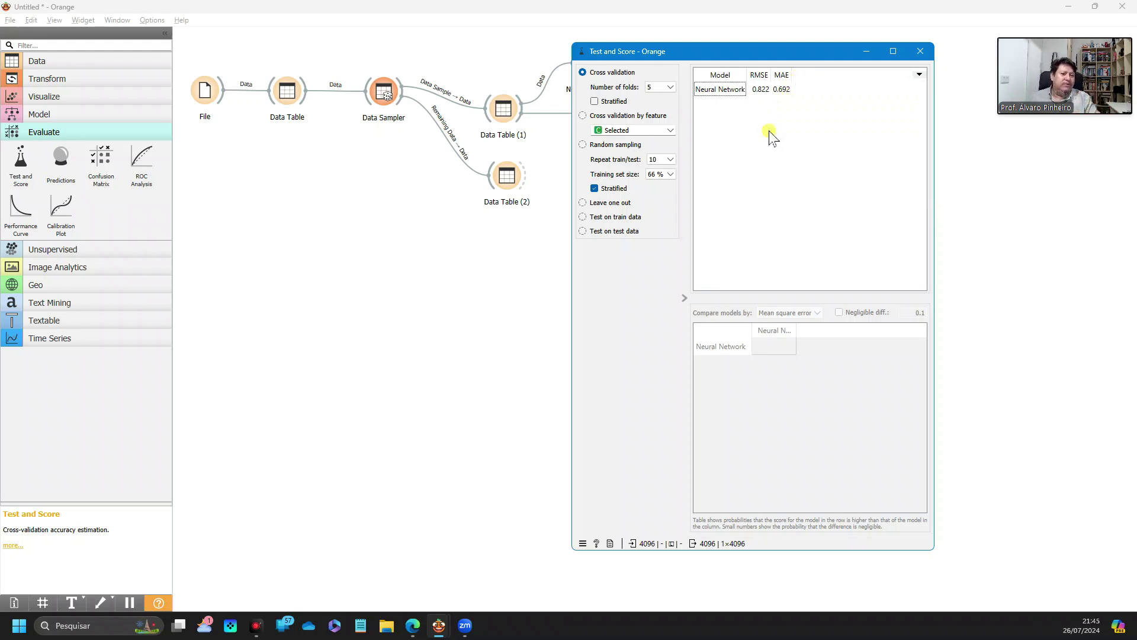
pyautogui.moveTo(1016, 59)
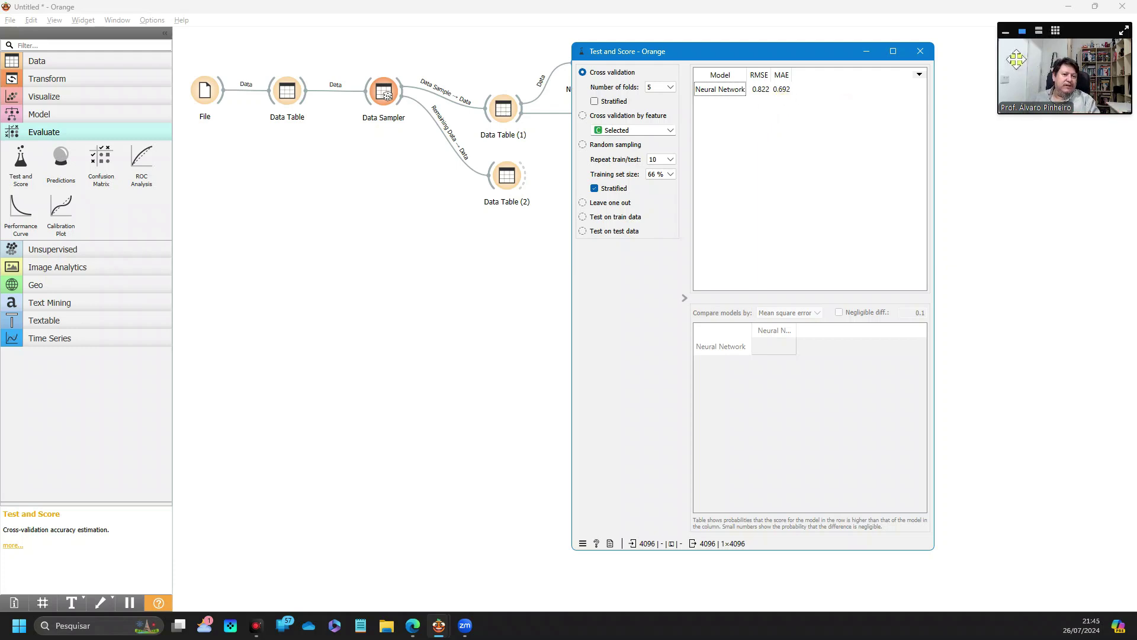
pyautogui.click(927, 52)
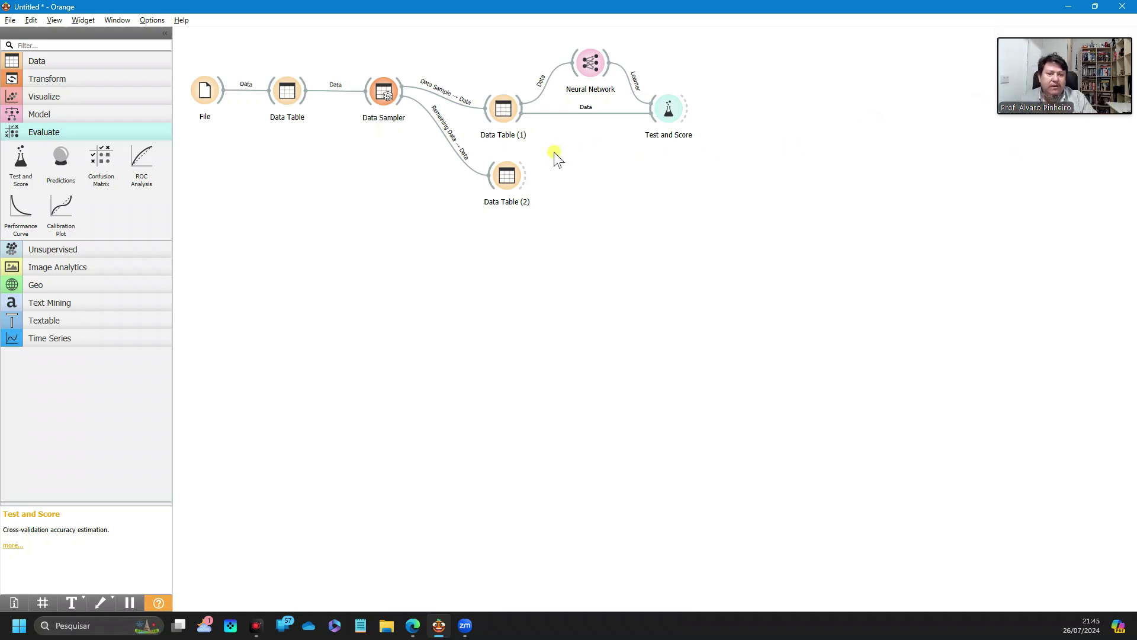
# Replace the Data Table (1) link to Test and Score with one from Data Table (2), running from its Data output to the Data input.
pyautogui.moveTo(529, 180); pyautogui.dragTo(660, 127)
pyautogui.click(598, 112)
pyautogui.press('Delete')
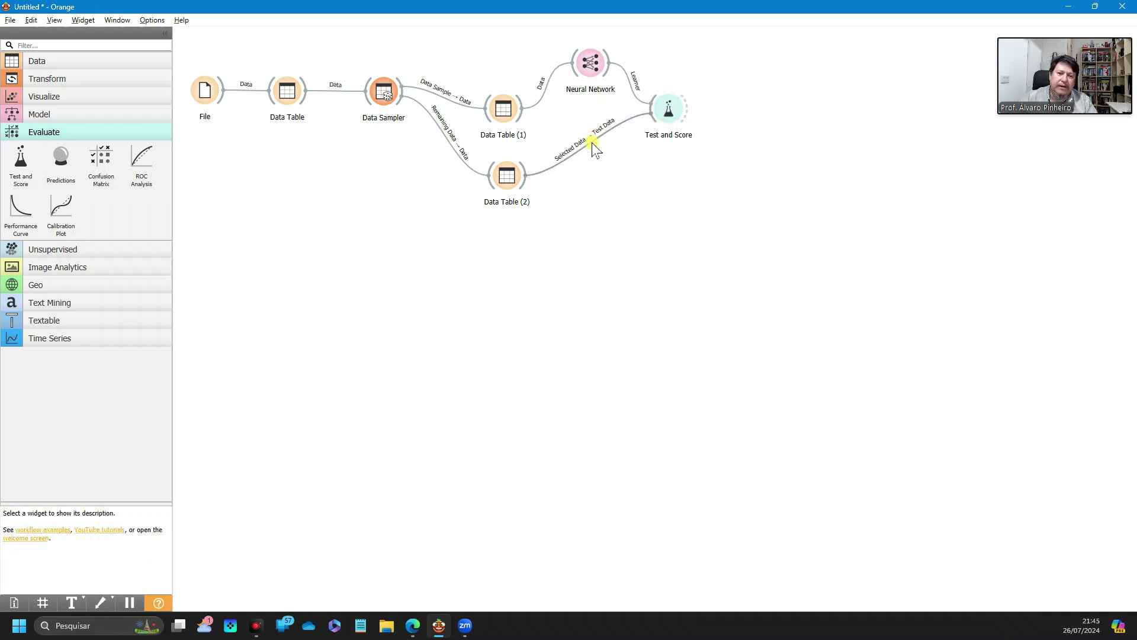
pyautogui.doubleClick(588, 142)
pyautogui.moveTo(541, 303); pyautogui.dragTo(595, 270)
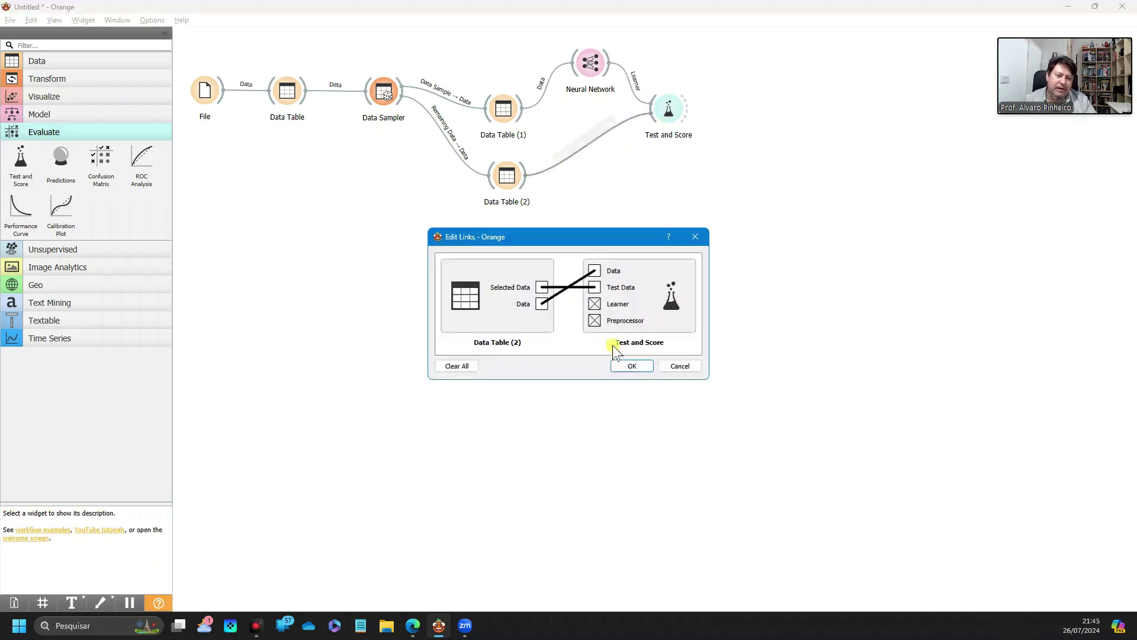
pyautogui.click(544, 289)
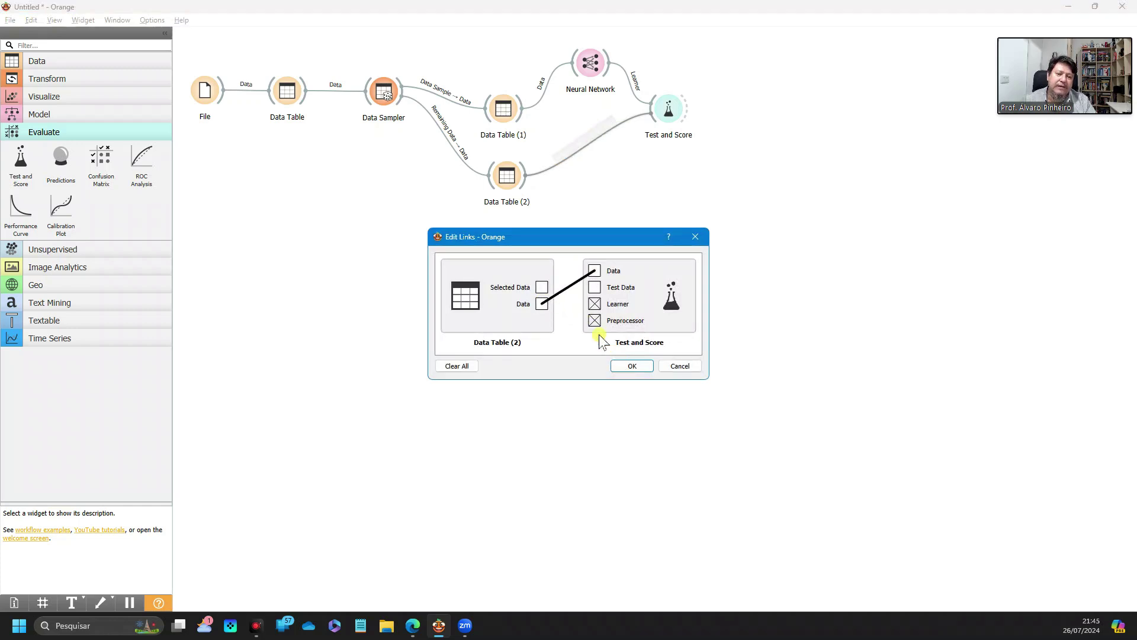
pyautogui.click(632, 366)
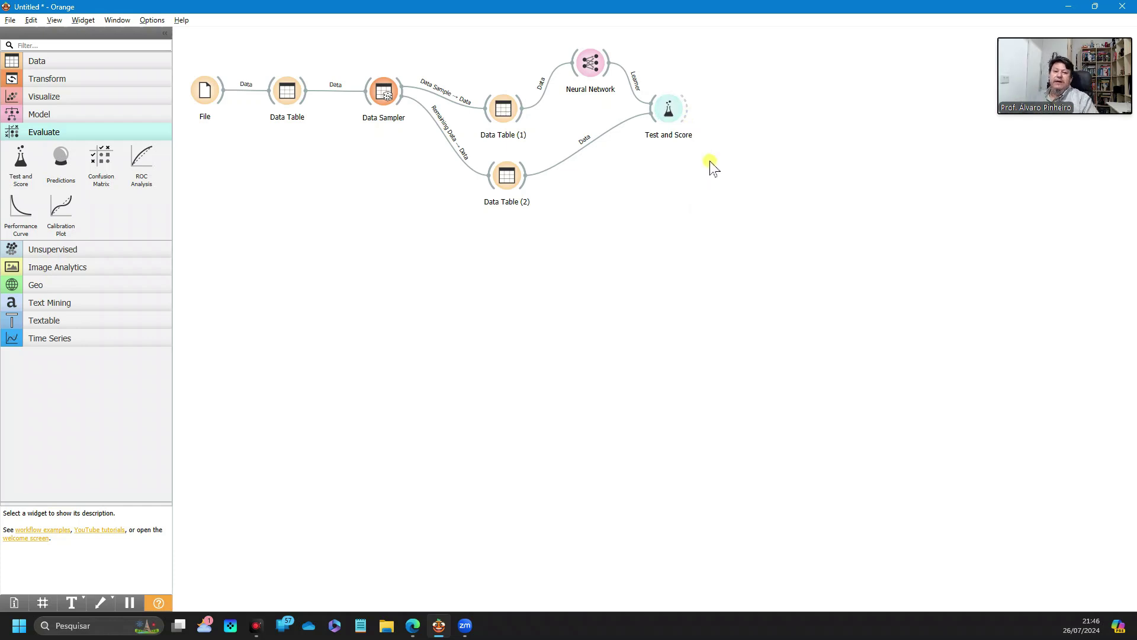
# Delete the Data Table (2) to Test and Score link and connect Data Table (1) to Test and Score again.
pyautogui.click(618, 132)
pyautogui.press('Delete')
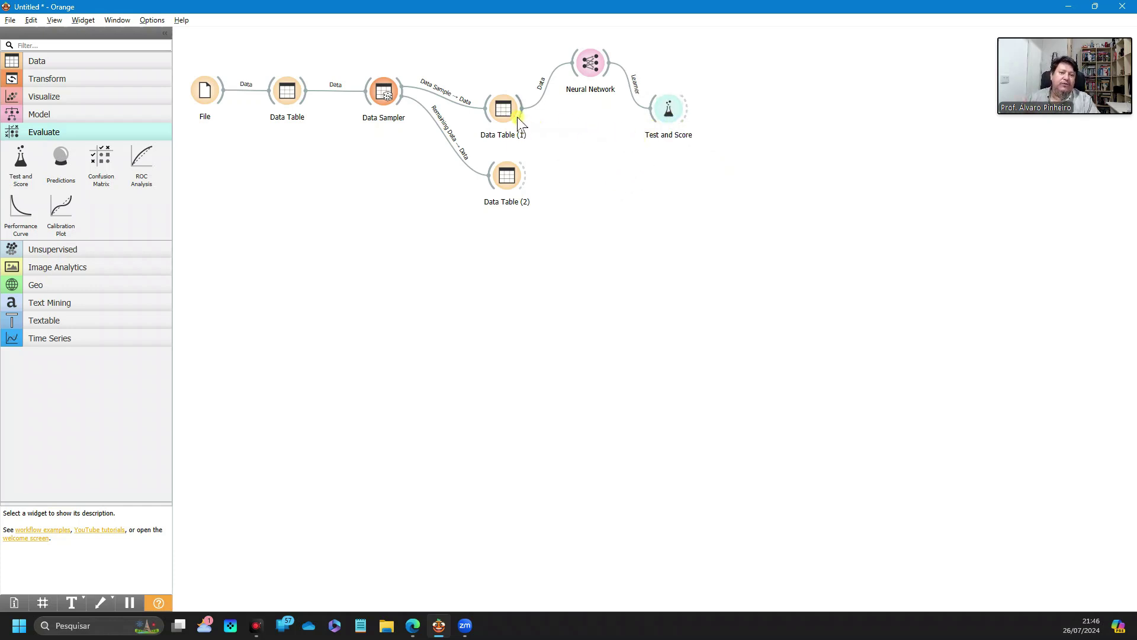
pyautogui.moveTo(520, 119); pyautogui.dragTo(657, 127)
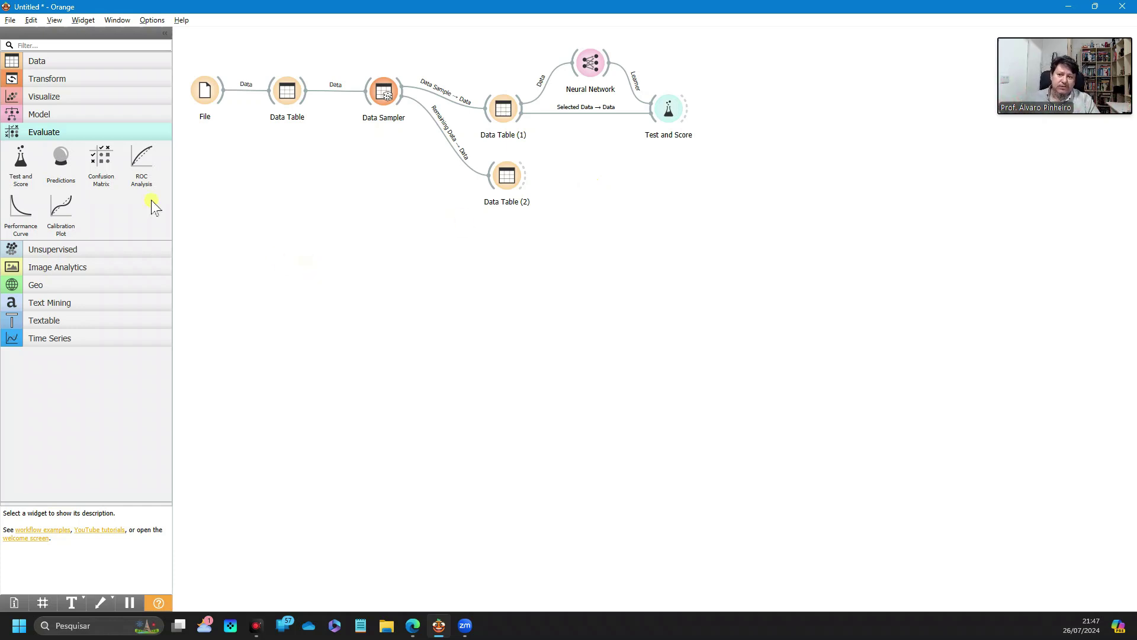
# Add a Python Script widget from the Transform category below Test and Score, and view its script editor before closing it.
pyautogui.click(17, 62)
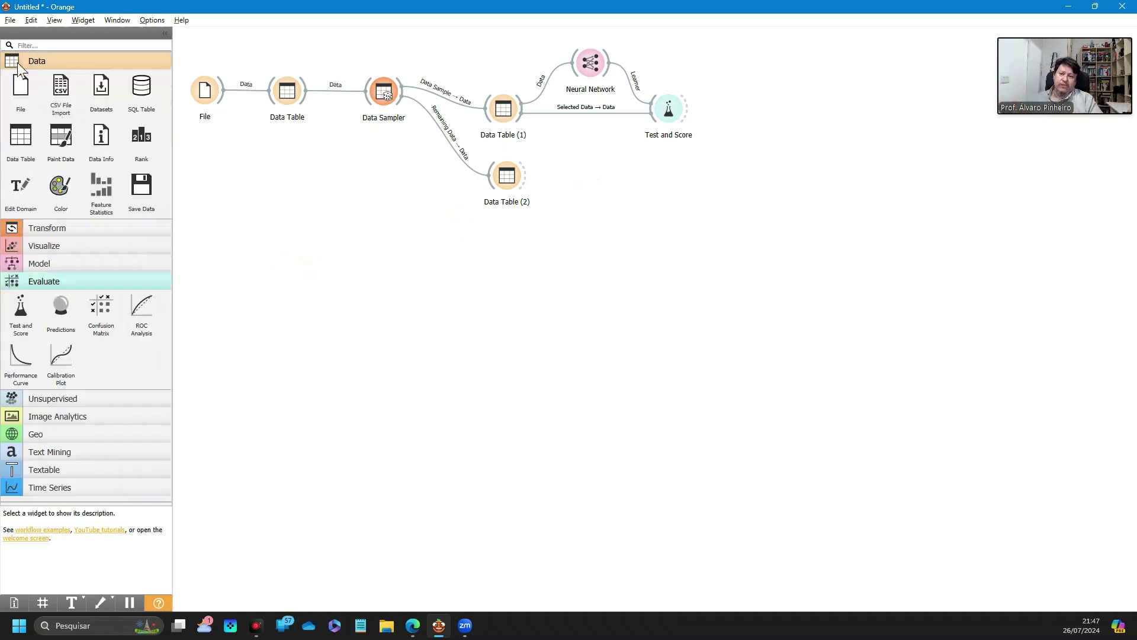
pyautogui.click(27, 228)
pyautogui.scroll(-3, 131, 329)
pyautogui.scroll(-1, 131, 329)
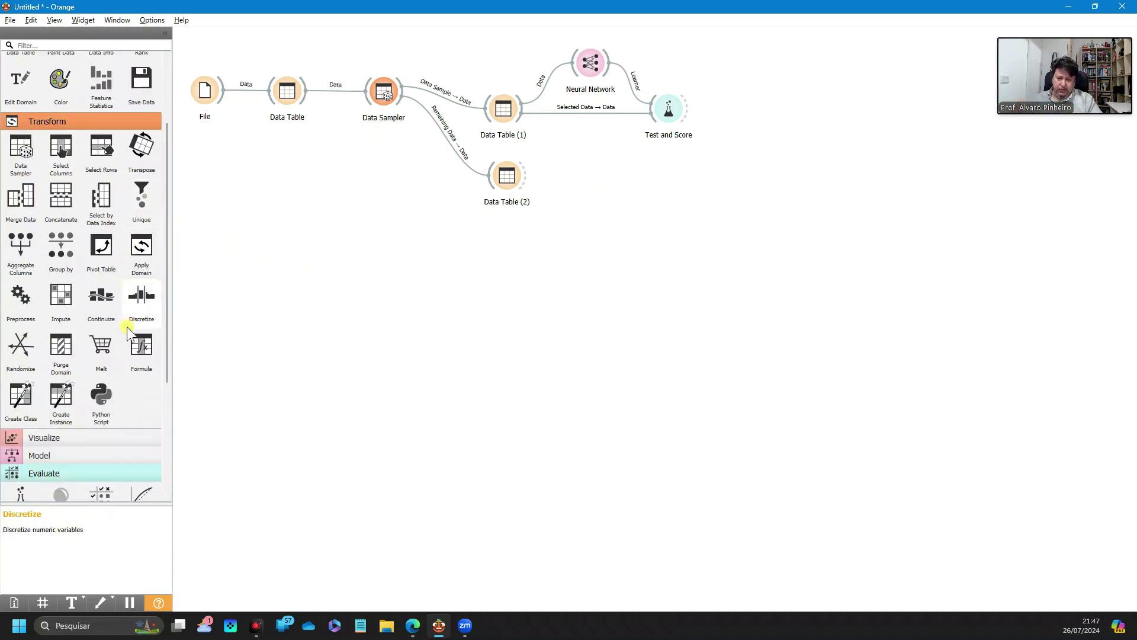
pyautogui.moveTo(100, 398); pyautogui.dragTo(634, 187)
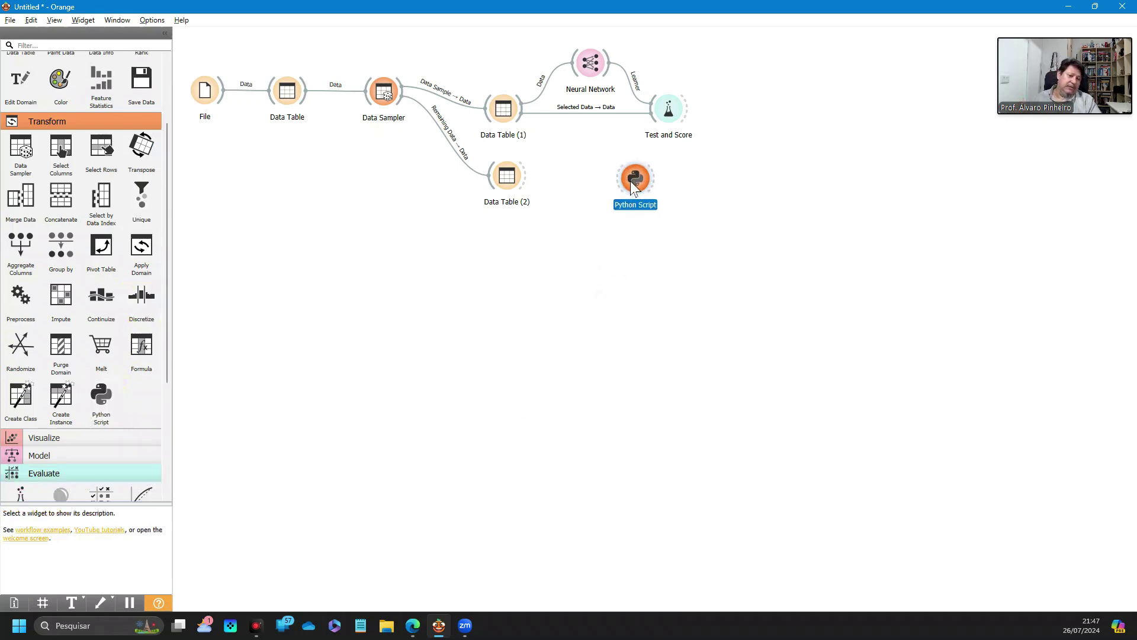
pyautogui.doubleClick(635, 181)
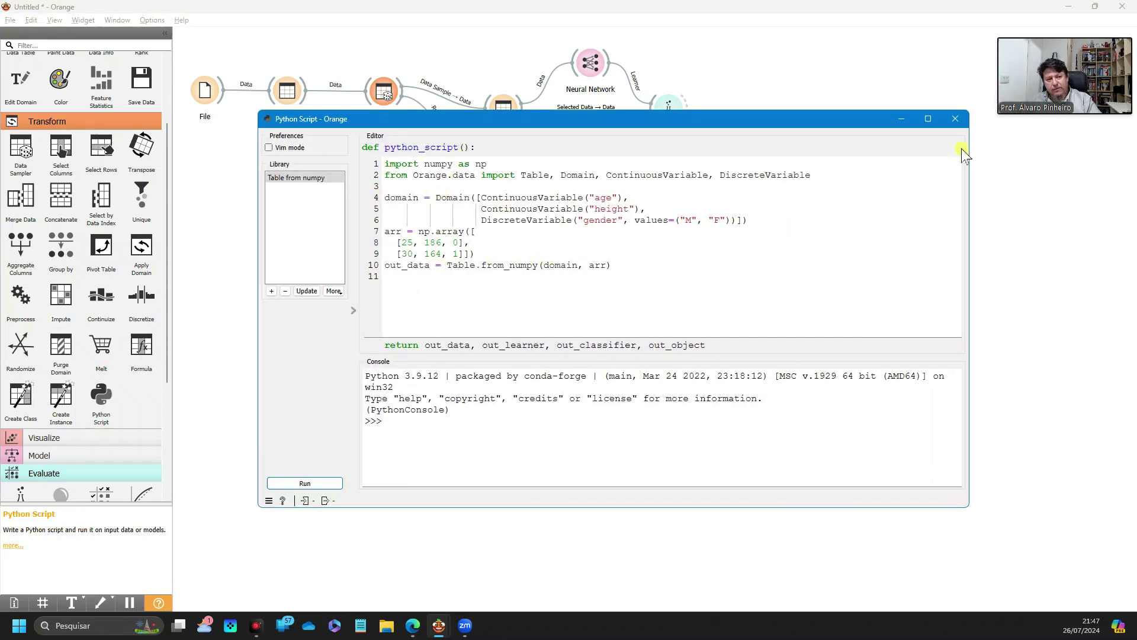
pyautogui.click(951, 122)
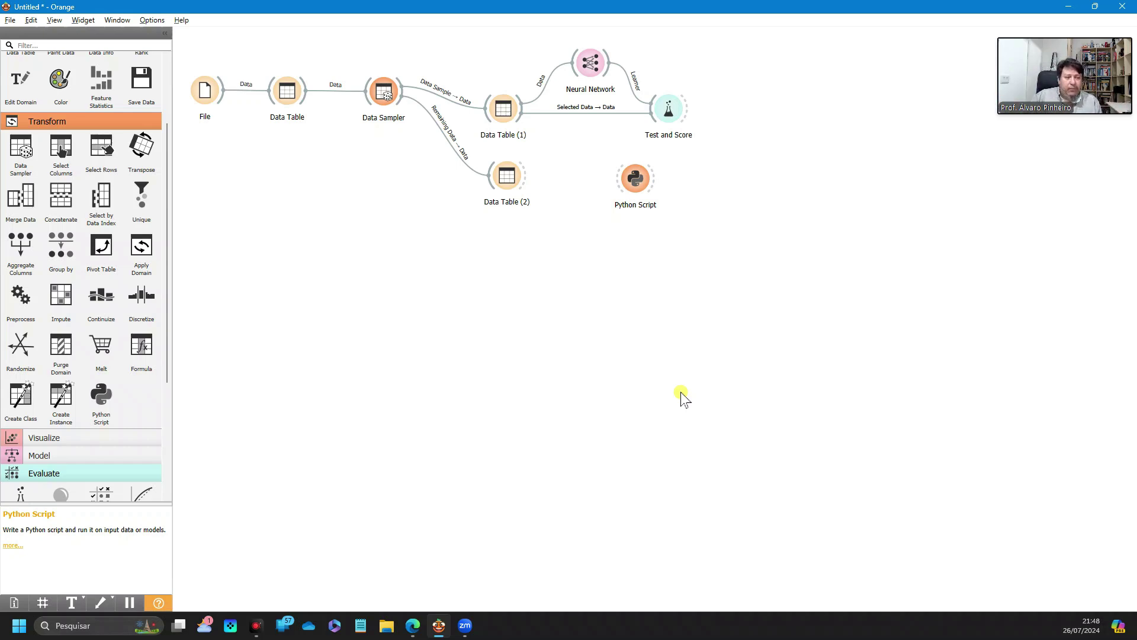
# Close Orange and discard the unsaved workflow, and switch to Edge to open the Teachable Machine site.
pyautogui.click(1125, 7)
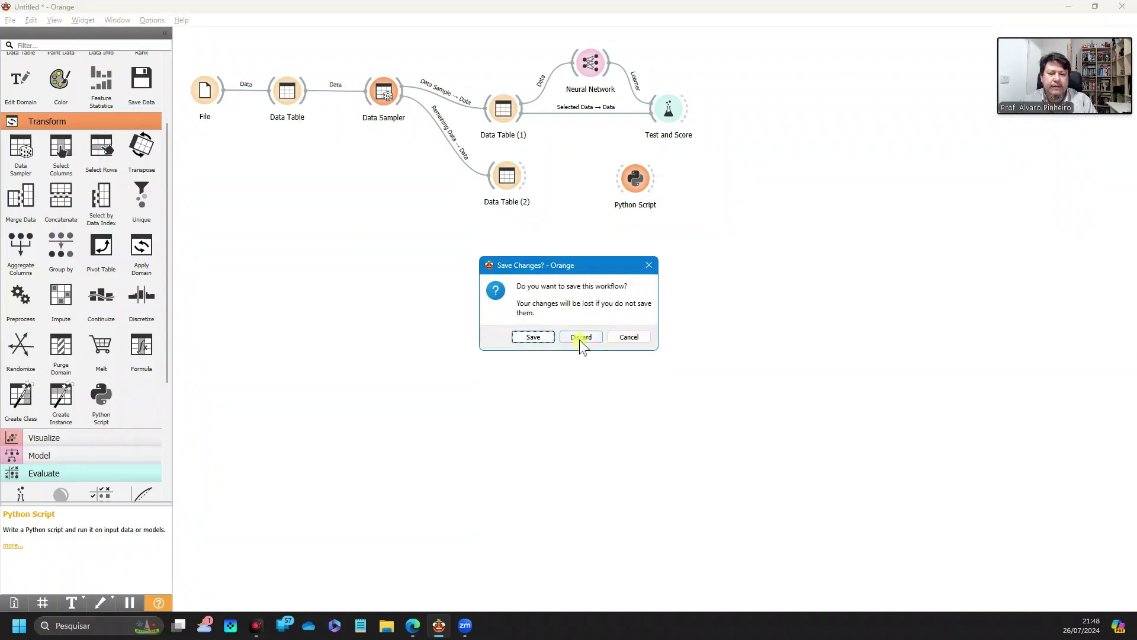
pyautogui.click(579, 336)
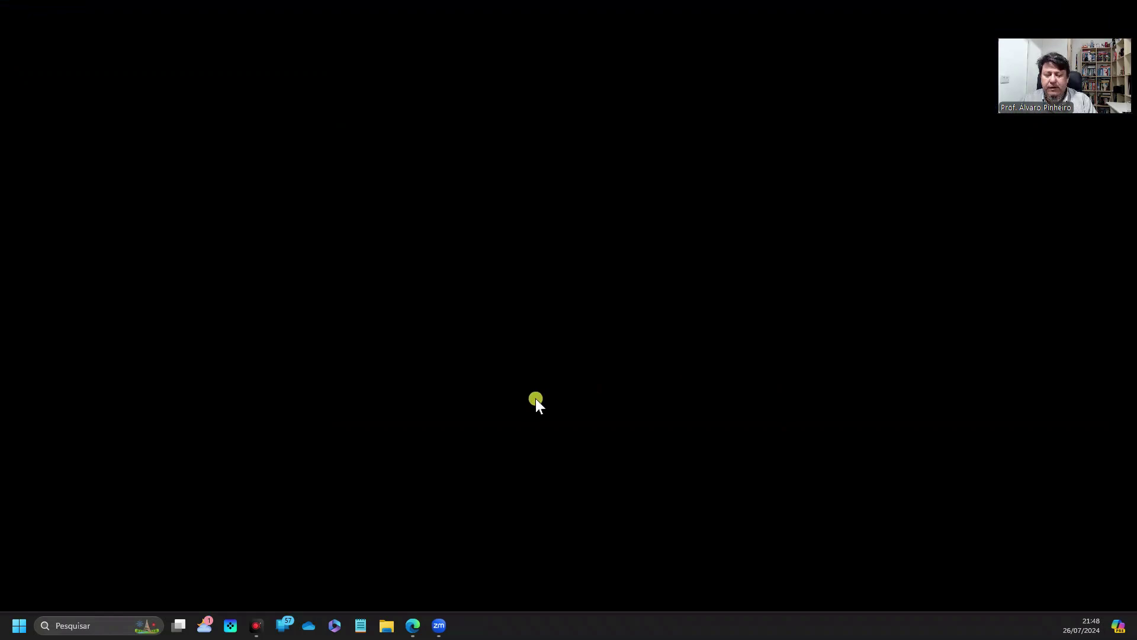
pyautogui.click(413, 625)
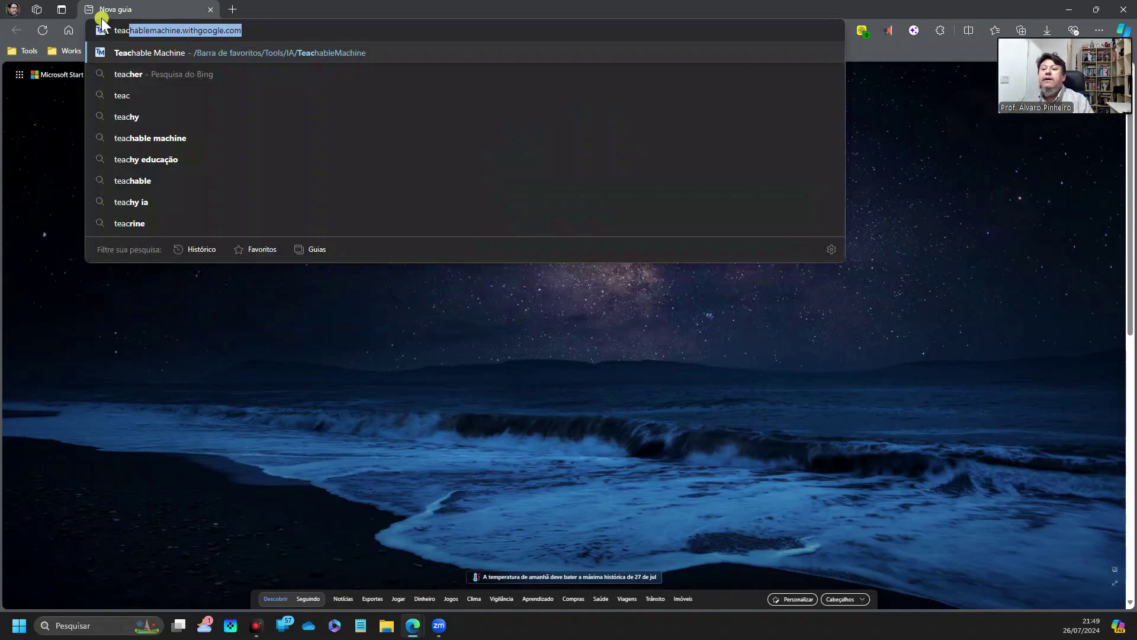
pyautogui.click(143, 54)
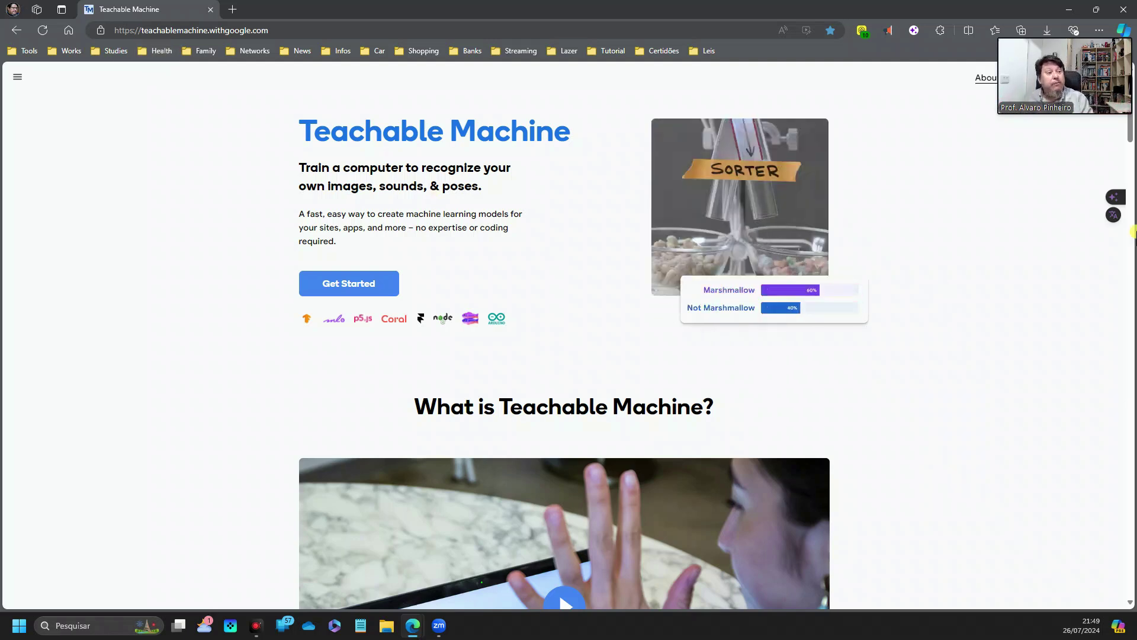
pyautogui.moveTo(1055, 94); pyautogui.dragTo(1032, 147)
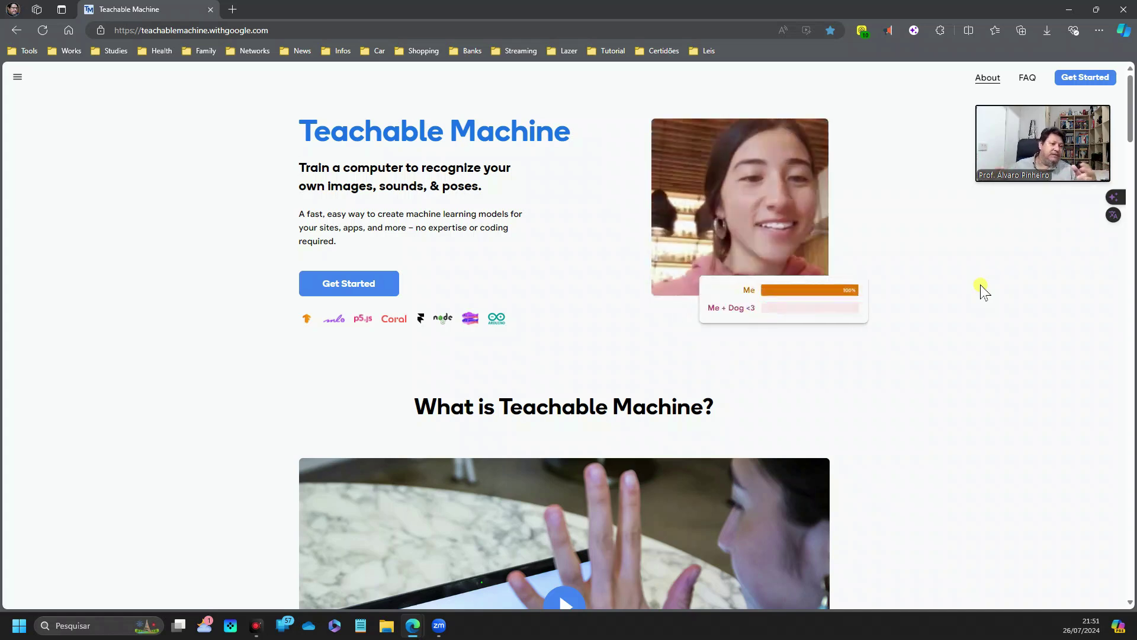
# Start a new image project with the Standard image model, and expand the advanced training settings.
pyautogui.click(327, 284)
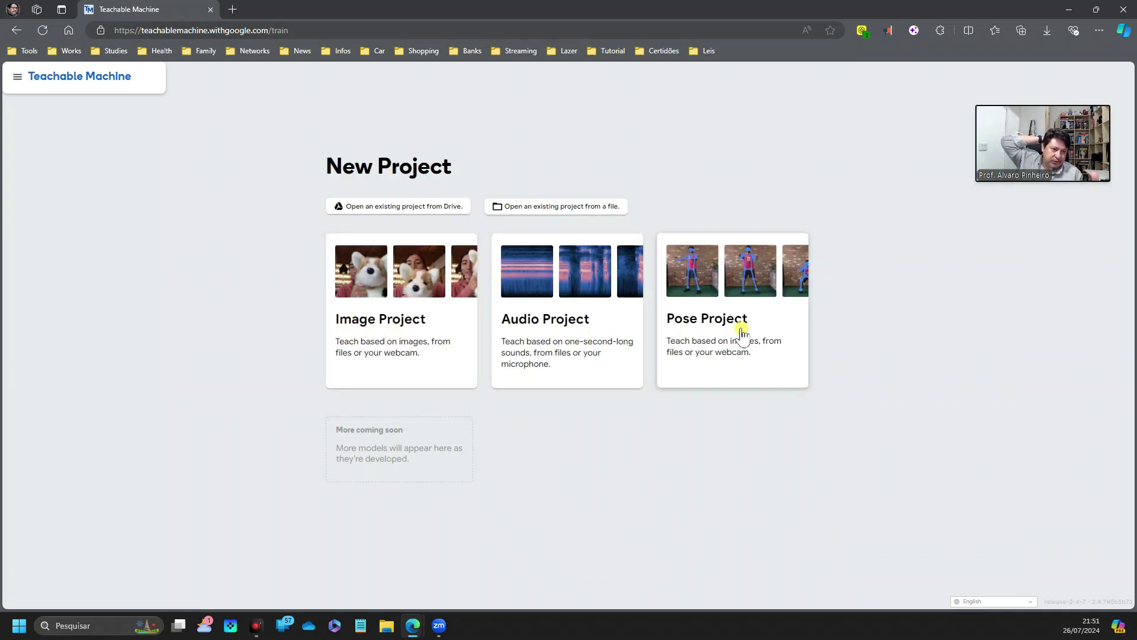
pyautogui.click(349, 323)
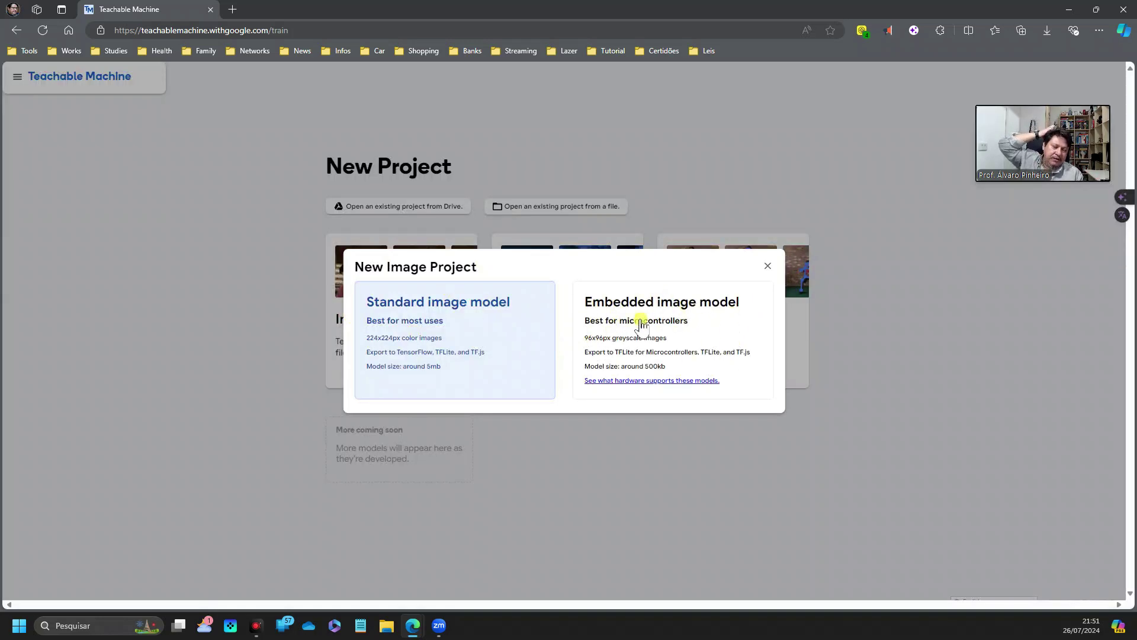
pyautogui.click(416, 304)
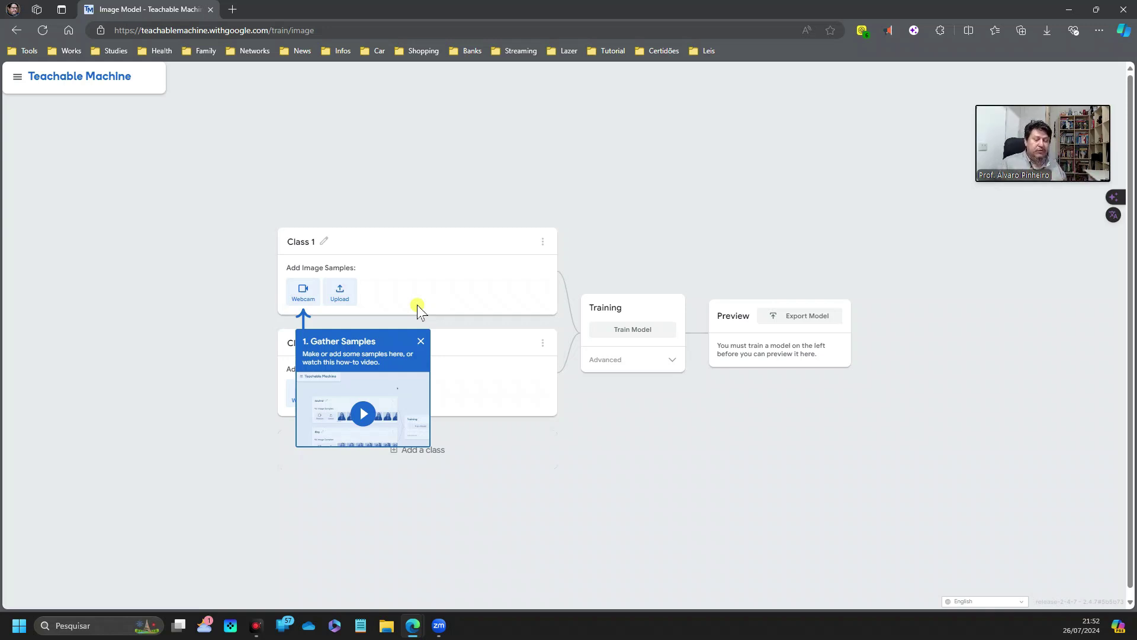
pyautogui.click(672, 359)
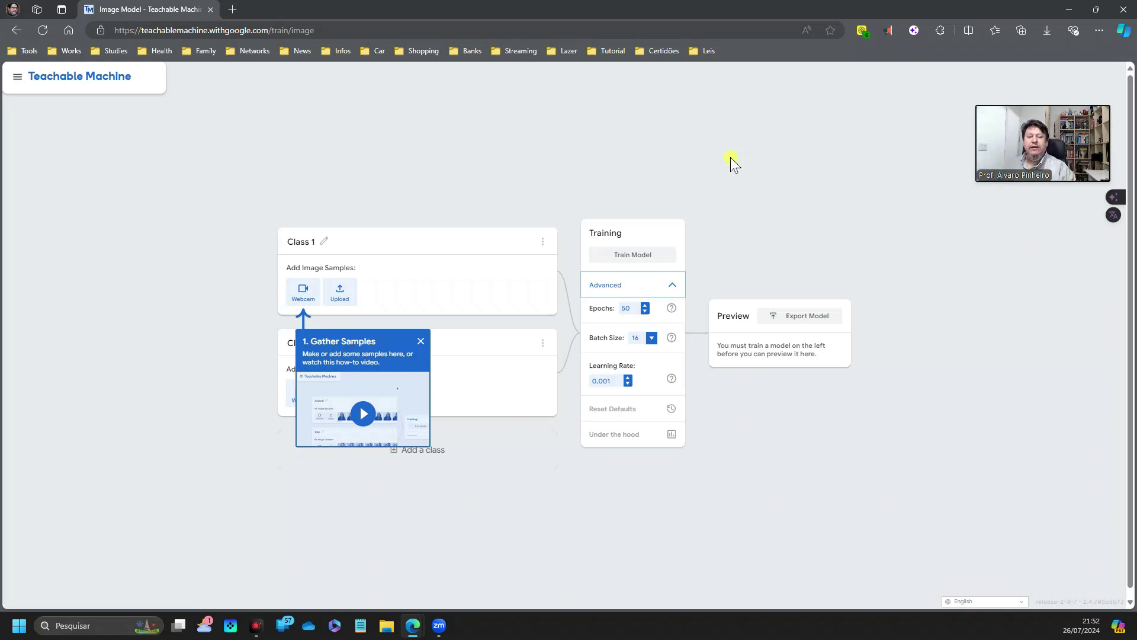
# Switch to File Explorer and open the external drive HD EXTERNO (F:).
pyautogui.click(387, 627)
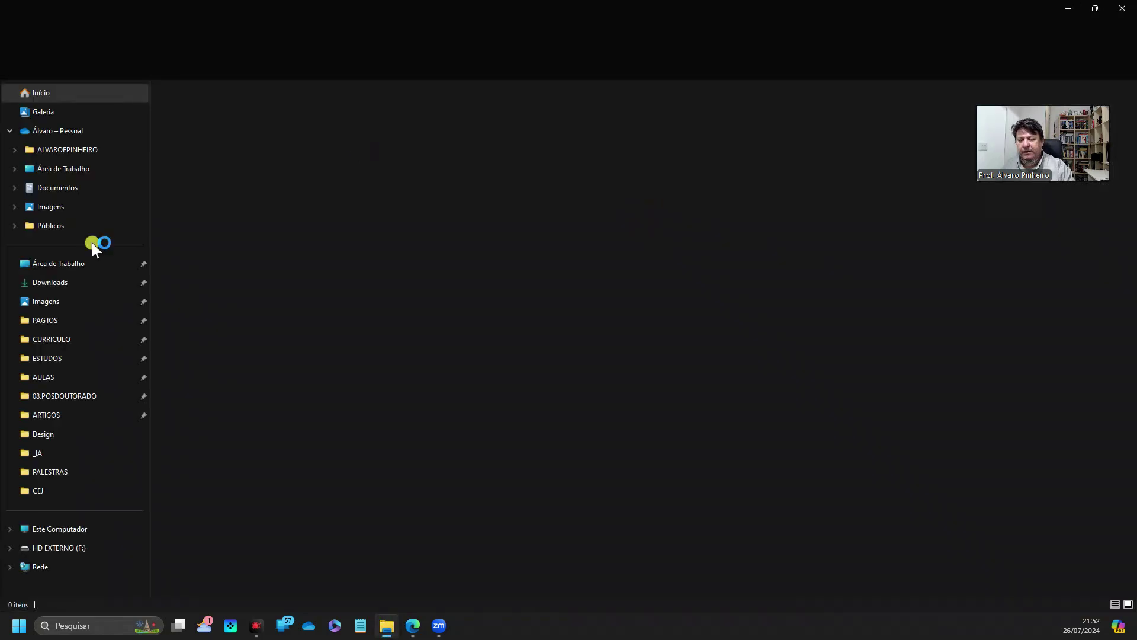
pyautogui.click(62, 548)
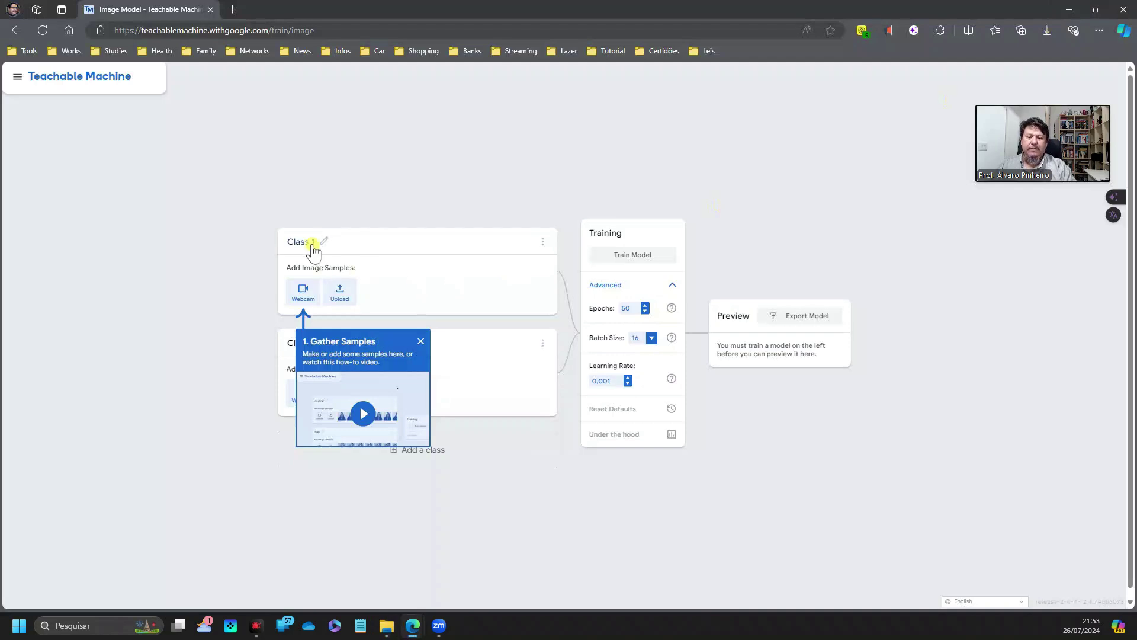
# Rename the first class Leão and the second class Lobo, dismissing the Gather Samples tip.
pyautogui.click(313, 250)
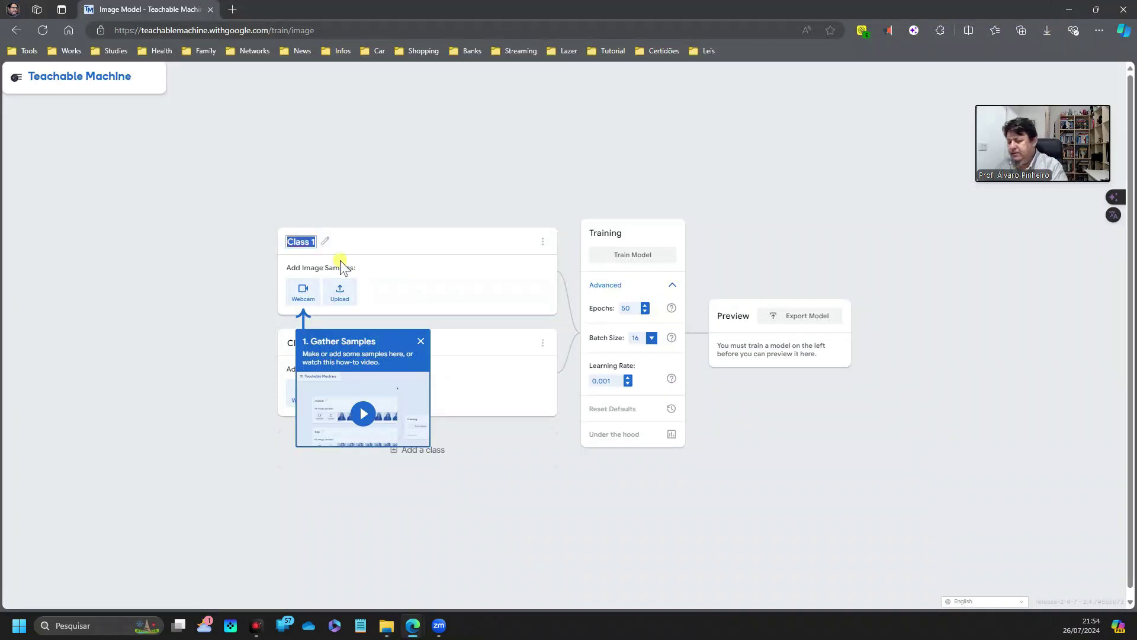
pyautogui.write('Leão')
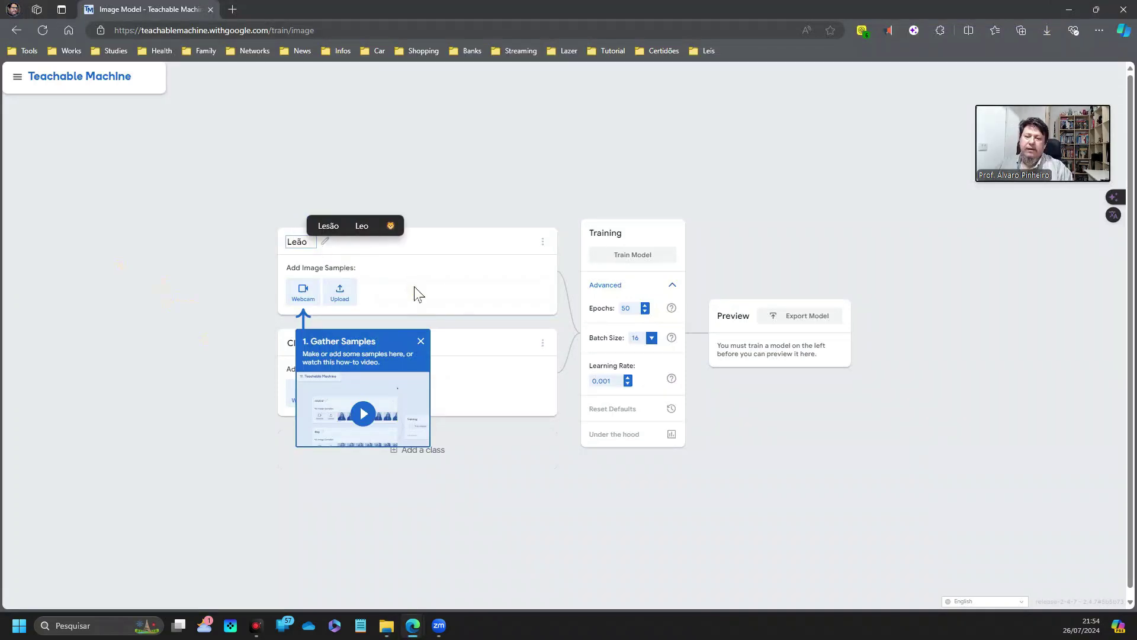
pyautogui.press('Return')
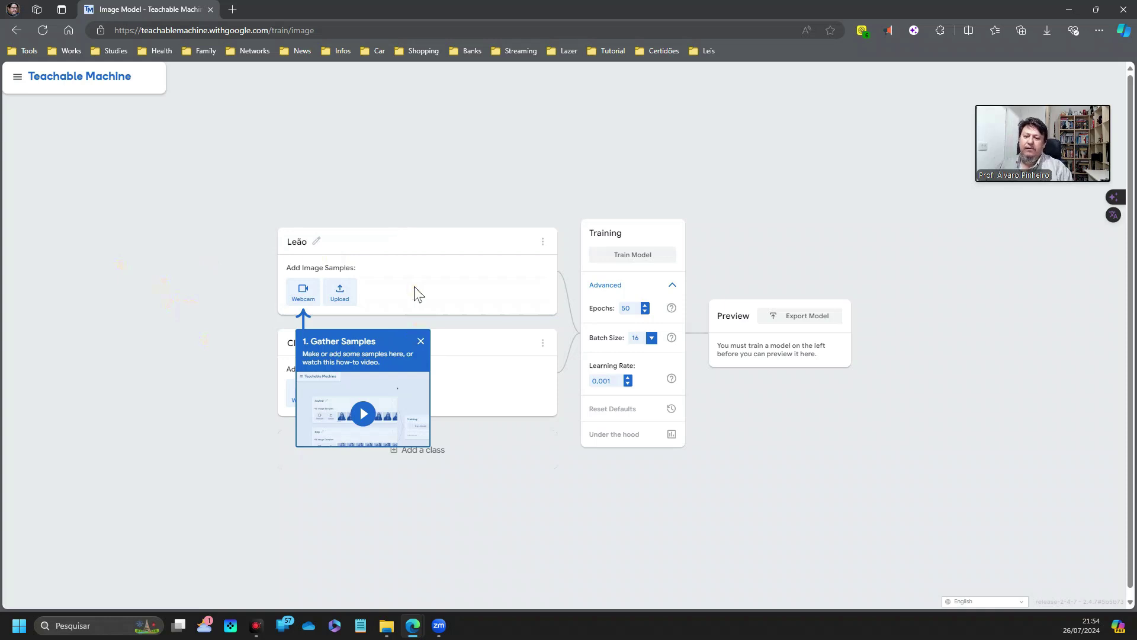
pyautogui.click(418, 342)
pyautogui.click(311, 343)
pyautogui.write('Lobo')
pyautogui.press('Return')
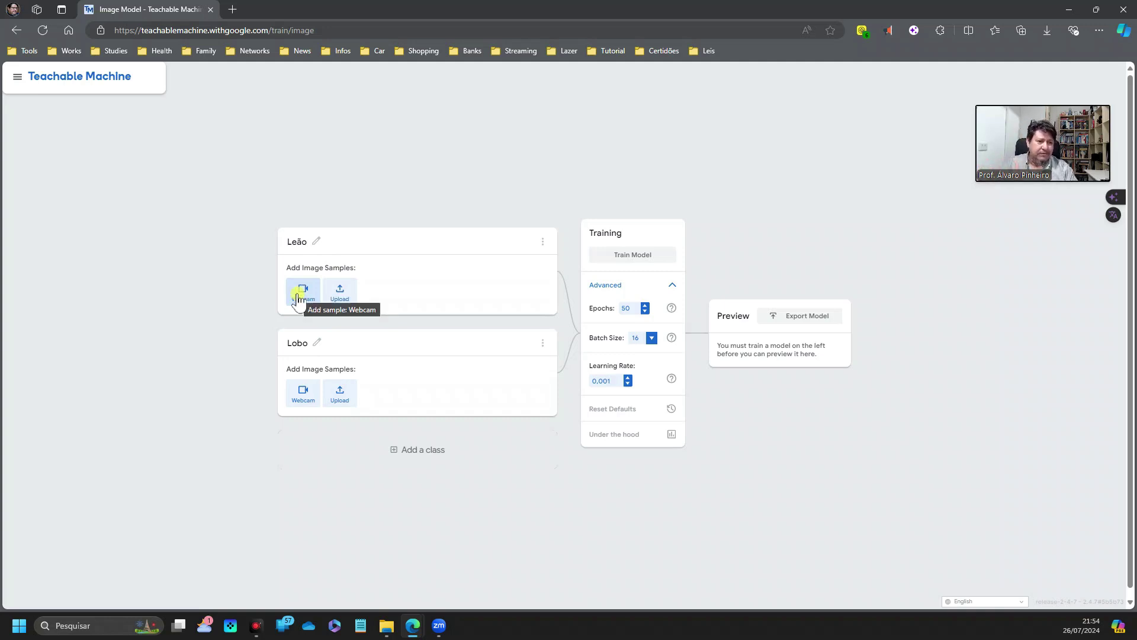
# Start a file upload for the Leão class and browse to the DADOS folder on HD EXTERNO (F:).
pyautogui.click(339, 292)
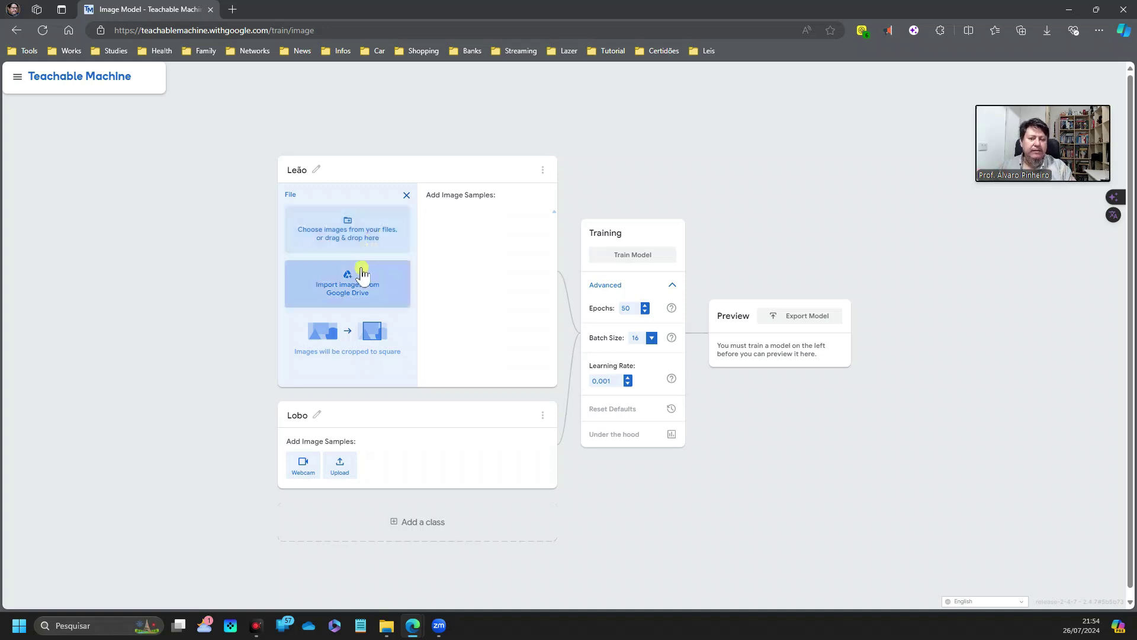
pyautogui.click(348, 235)
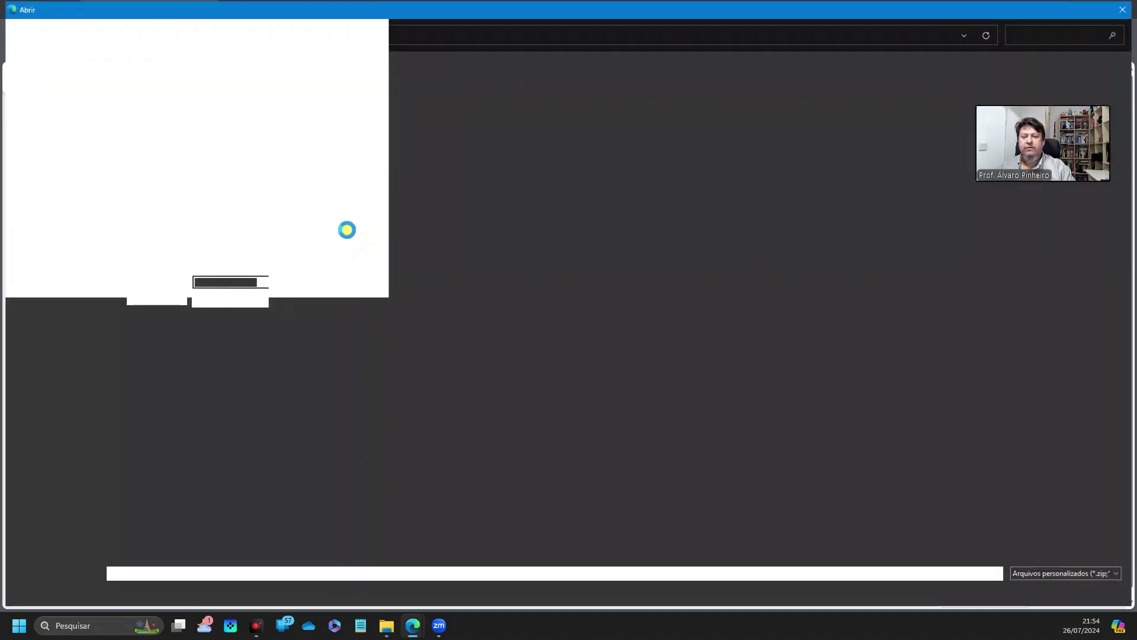
pyautogui.scroll(-2, 129, 464)
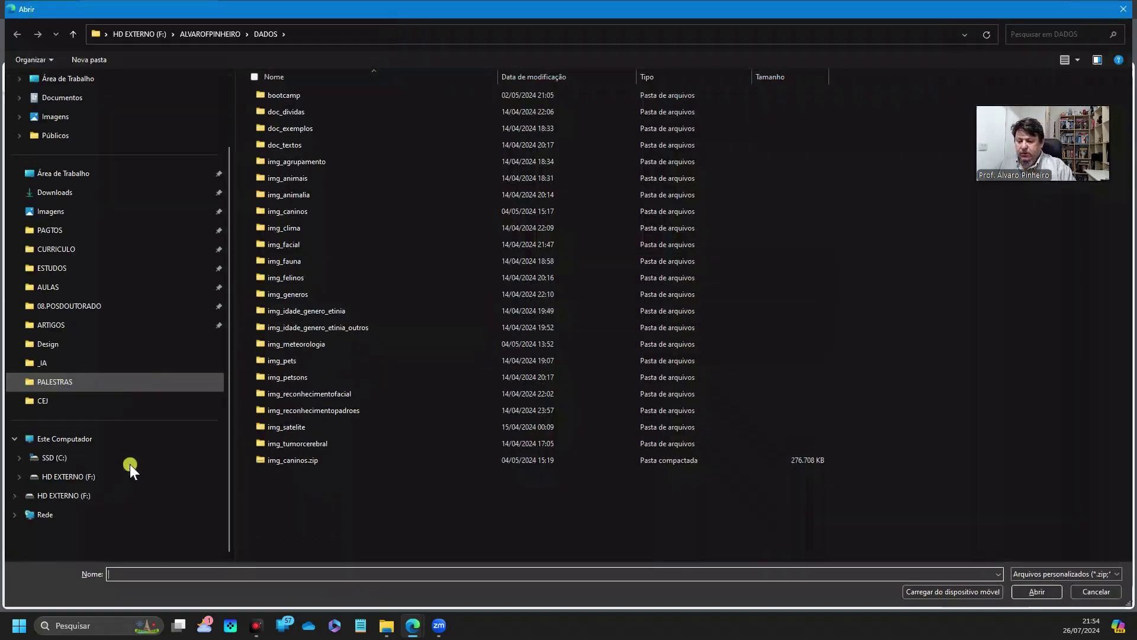
pyautogui.click(75, 476)
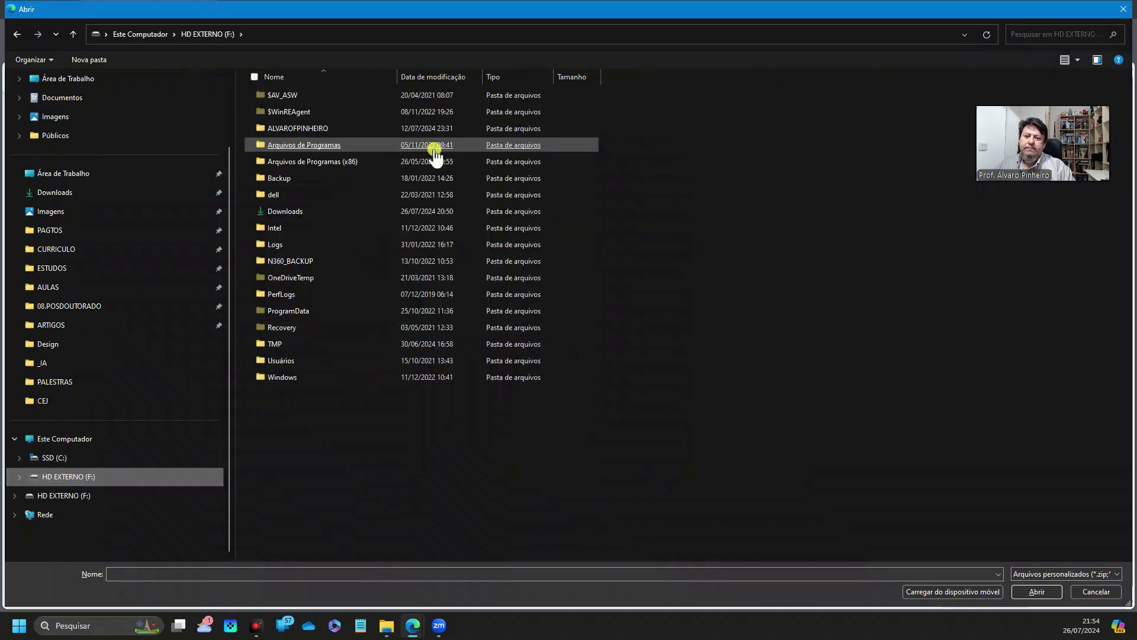
pyautogui.doubleClick(307, 129)
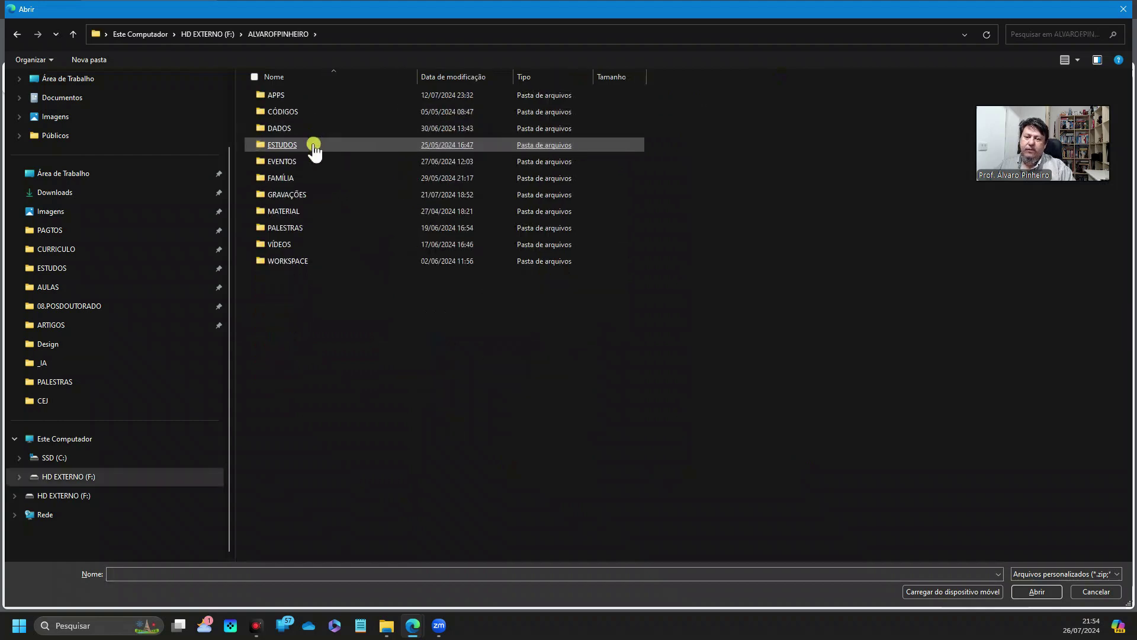
pyautogui.doubleClick(280, 129)
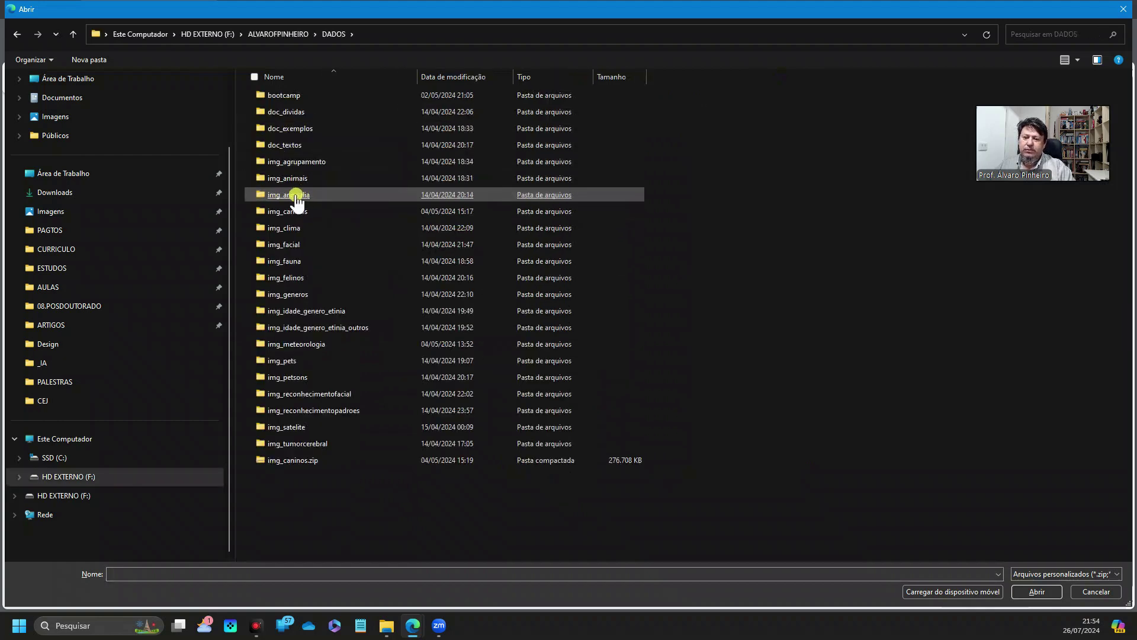
pyautogui.doubleClick(296, 180)
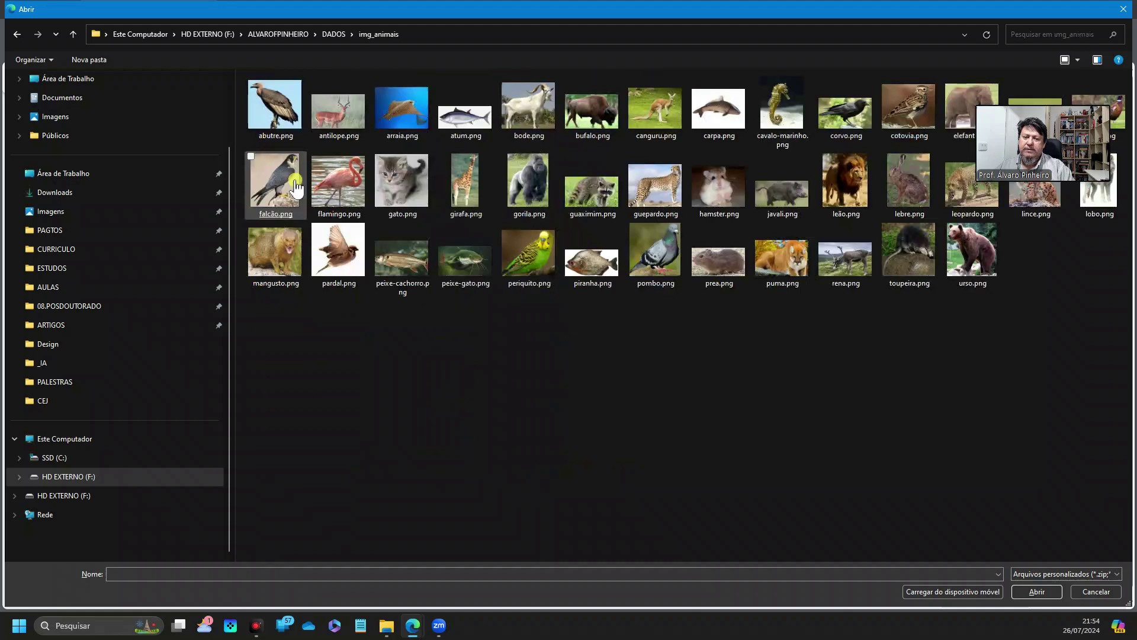
pyautogui.click(338, 35)
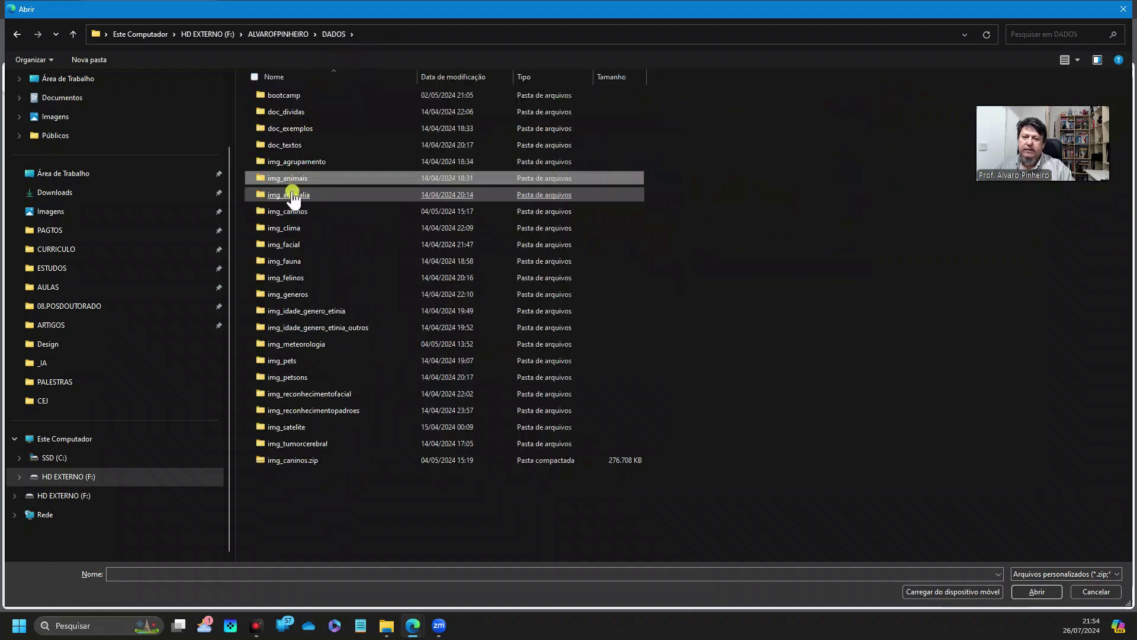
# Add the first row of lion images, 331.png through 383.png, from img_animalia > treinar > leoes to the Leão class.
pyautogui.doubleClick(292, 196)
pyautogui.doubleClick(288, 97)
pyautogui.doubleClick(281, 113)
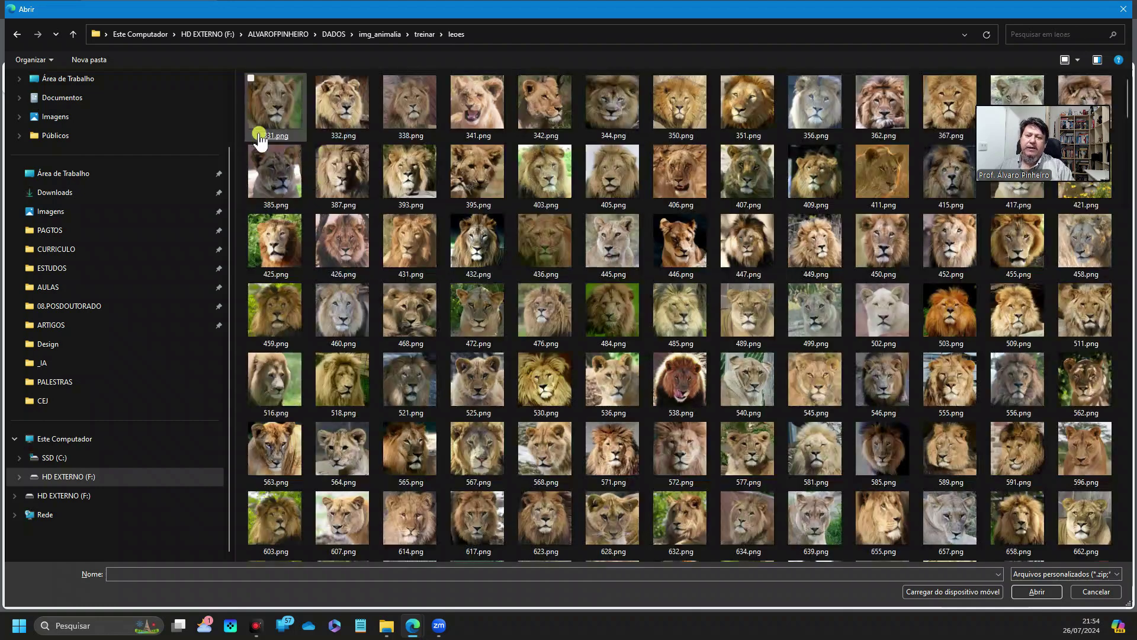
pyautogui.moveTo(239, 106); pyautogui.dragTo(1089, 94)
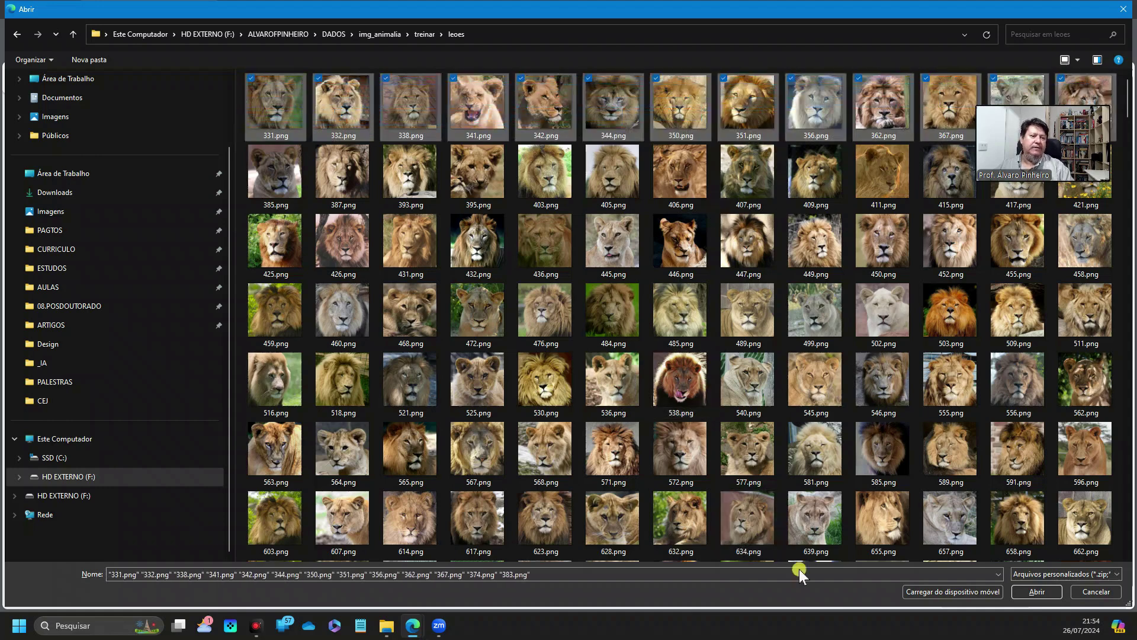
pyautogui.click(1046, 592)
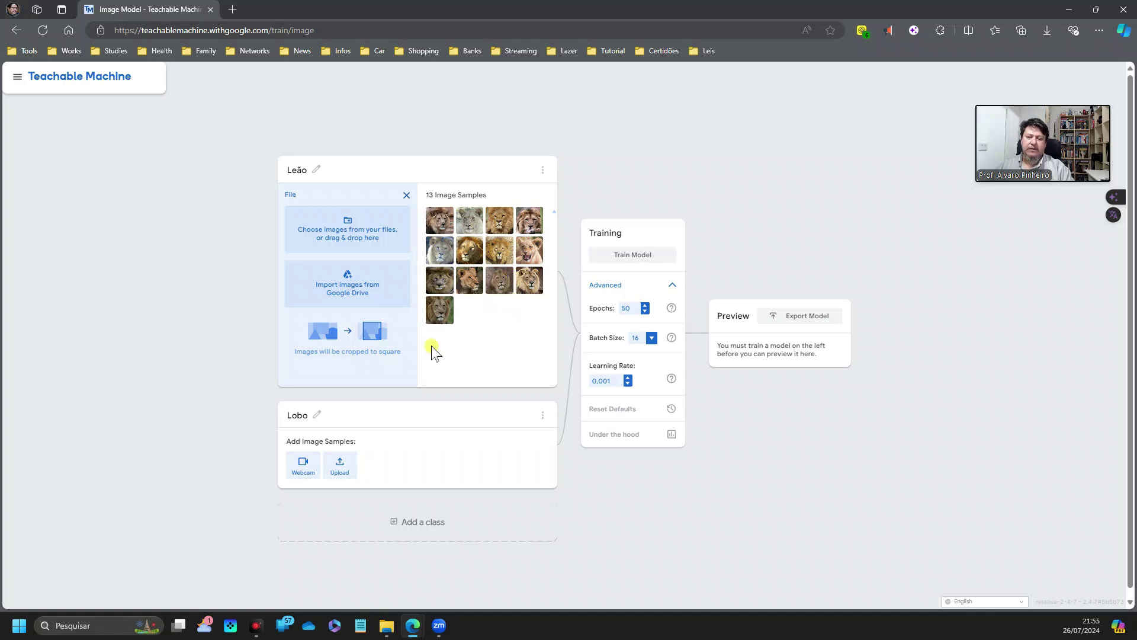
# Upload the first row of wolf images, 758.png through 883.png, from img_animalia > treinar > lobos to the Lobo class.
pyautogui.click(341, 467)
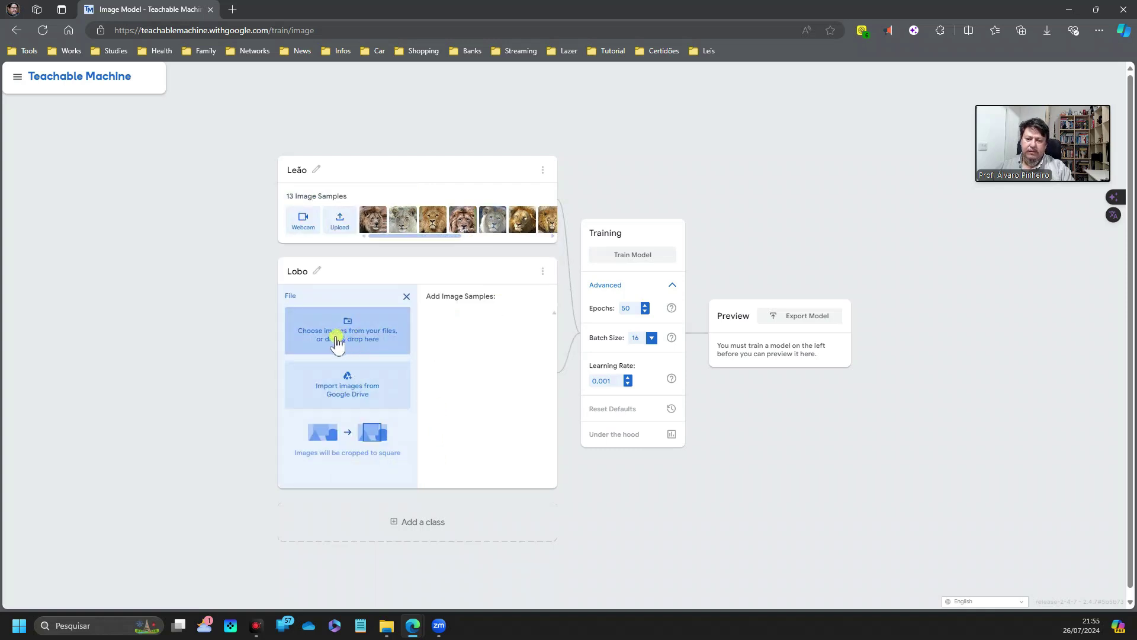
pyautogui.click(357, 333)
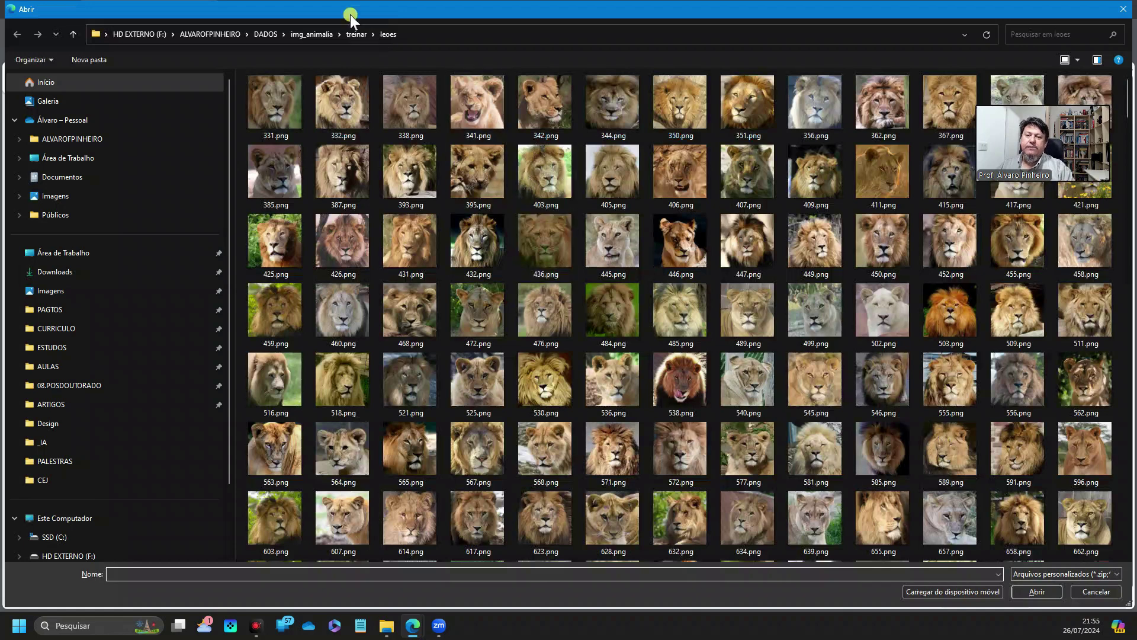
pyautogui.click(353, 34)
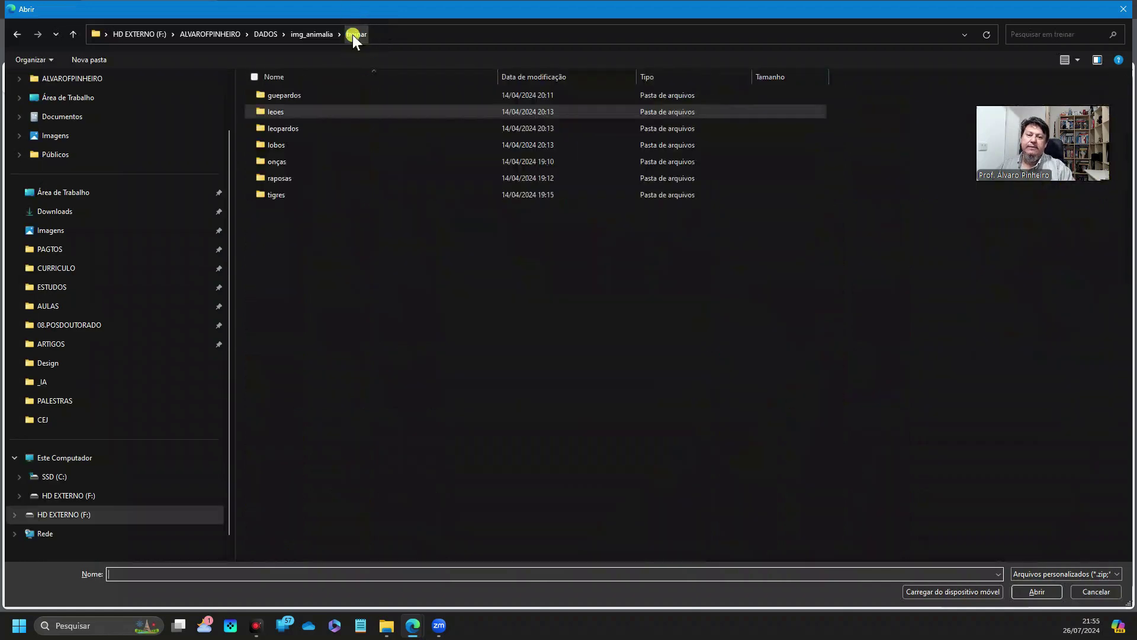
pyautogui.doubleClick(274, 145)
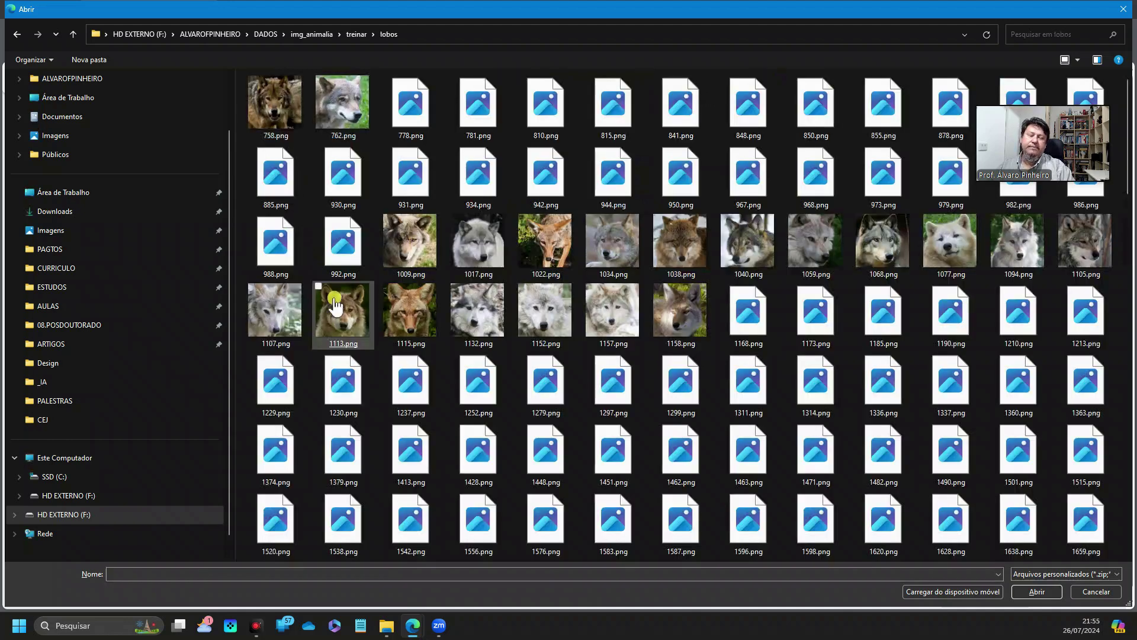
pyautogui.moveTo(240, 96); pyautogui.dragTo(1114, 100)
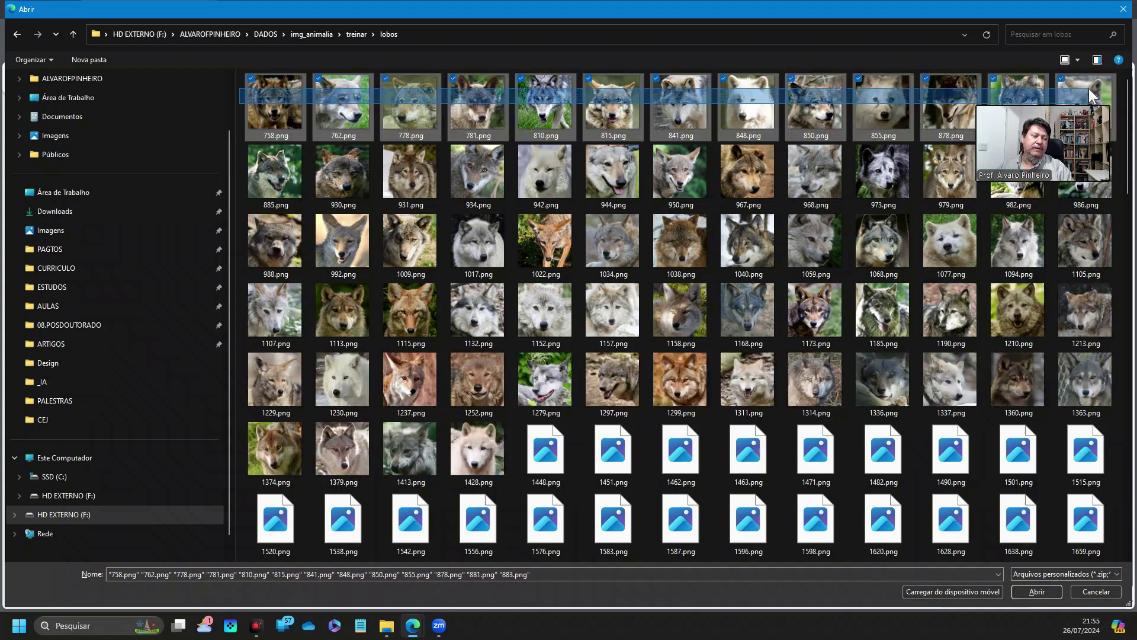
pyautogui.click(1035, 593)
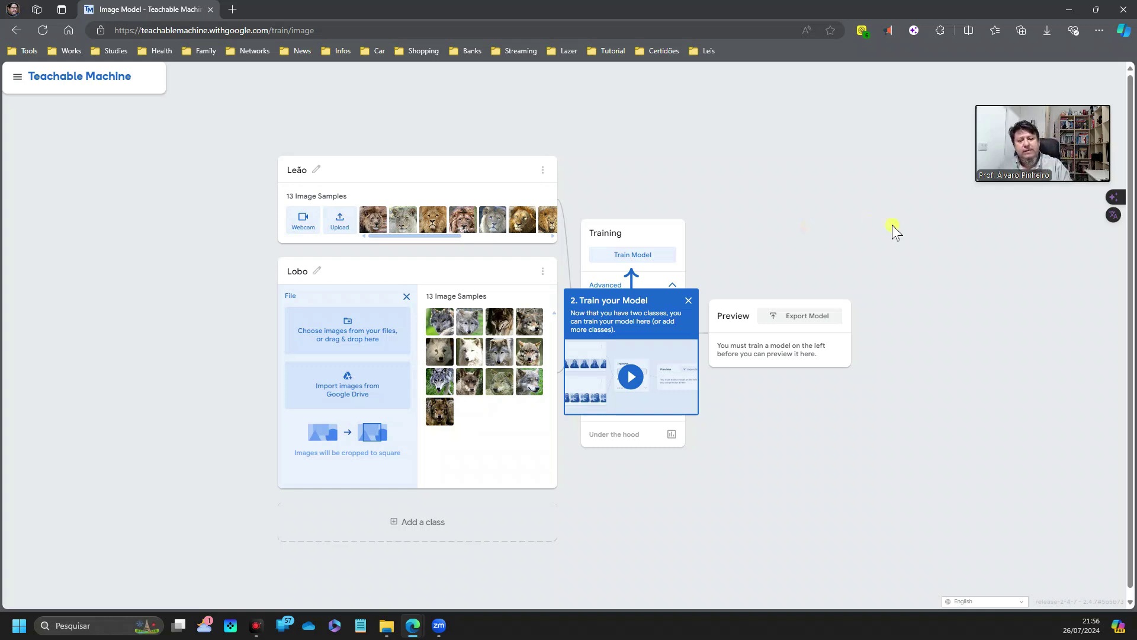
# Train the model with 50 epochs, batch size 16 and learning rate 0.001, dismissing the training and export tips.
pyautogui.click(688, 300)
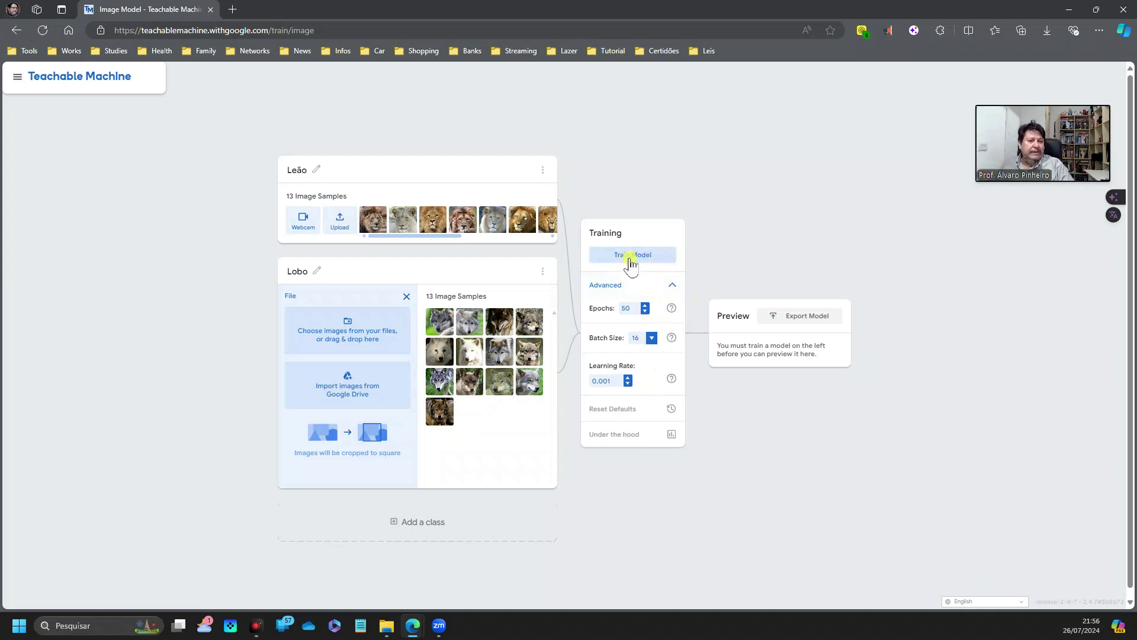
pyautogui.click(641, 260)
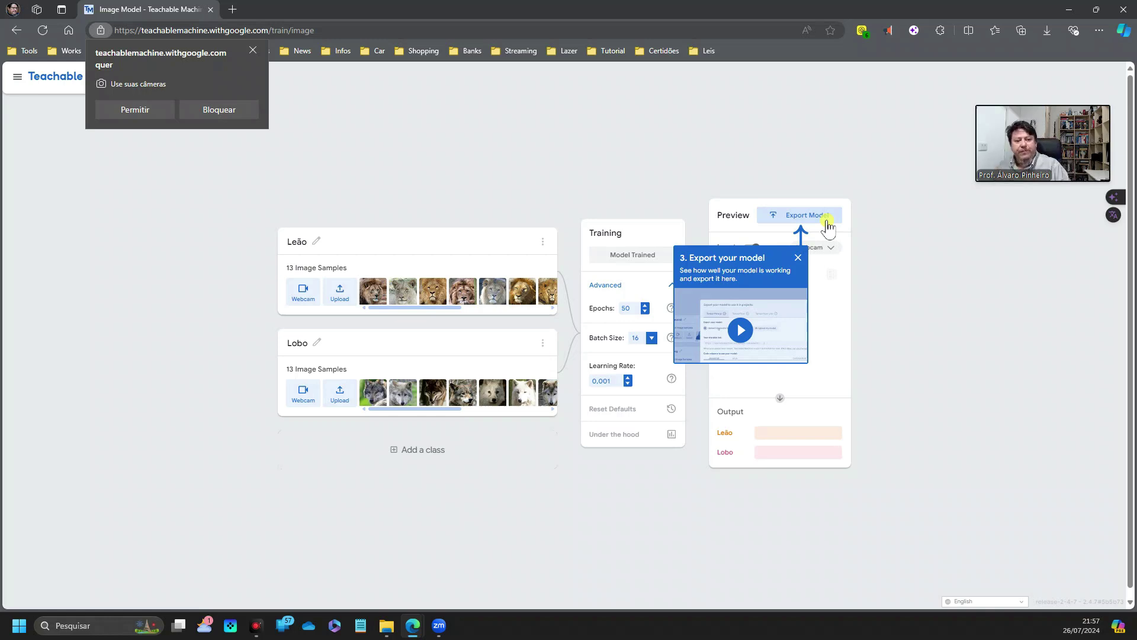
pyautogui.click(798, 257)
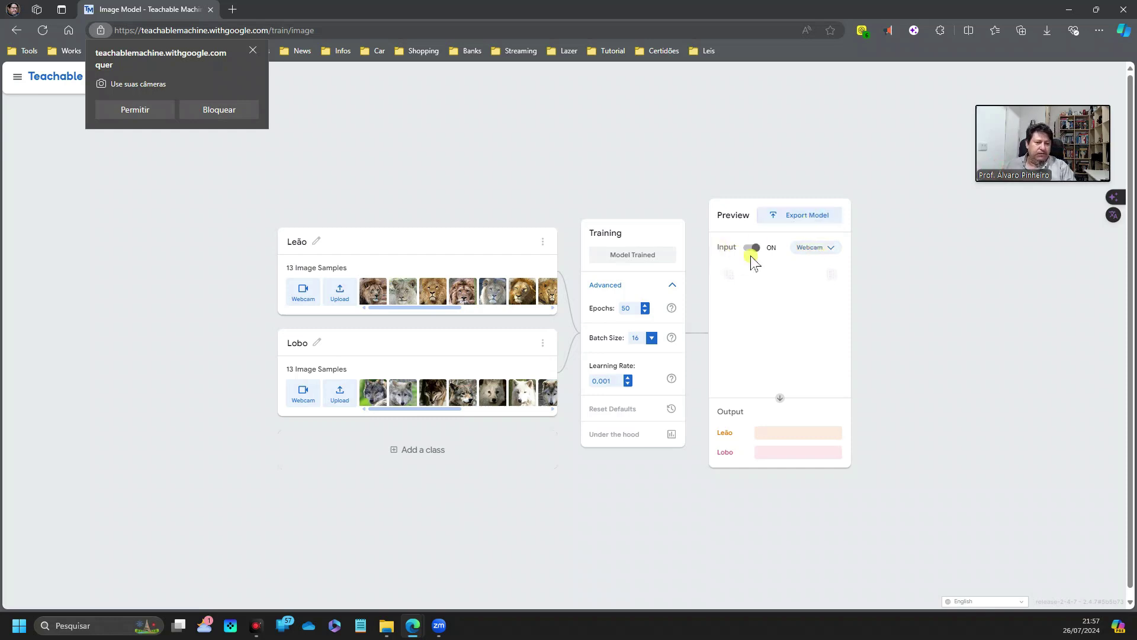
# Allow the site to use the camera and switch the preview input from Webcam to File.
pyautogui.click(831, 249)
pyautogui.click(800, 270)
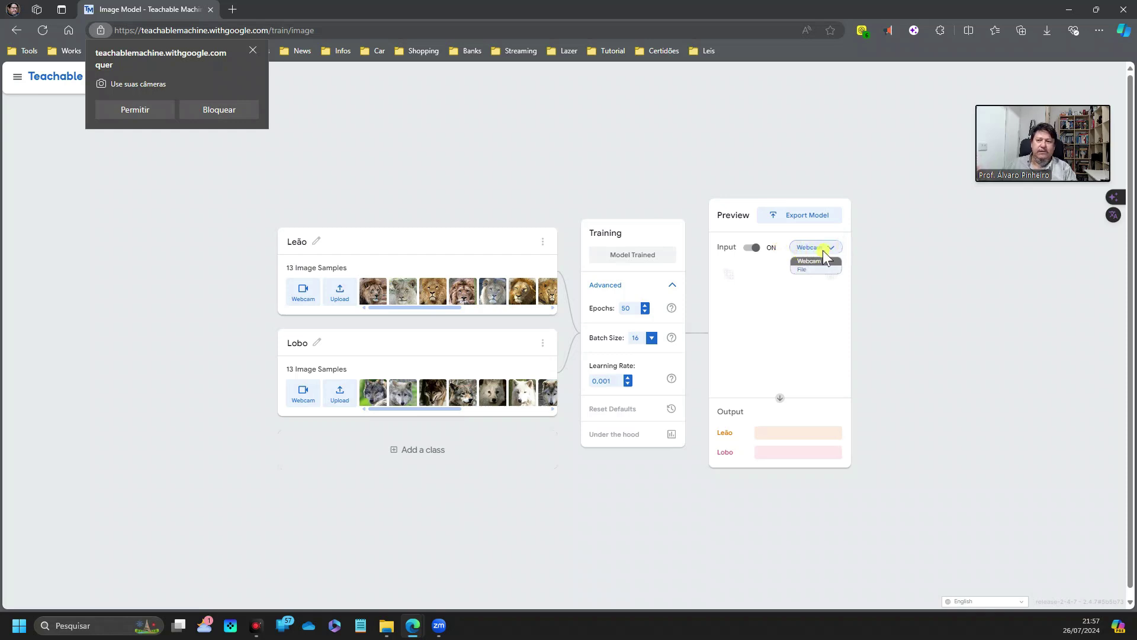
pyautogui.click(133, 111)
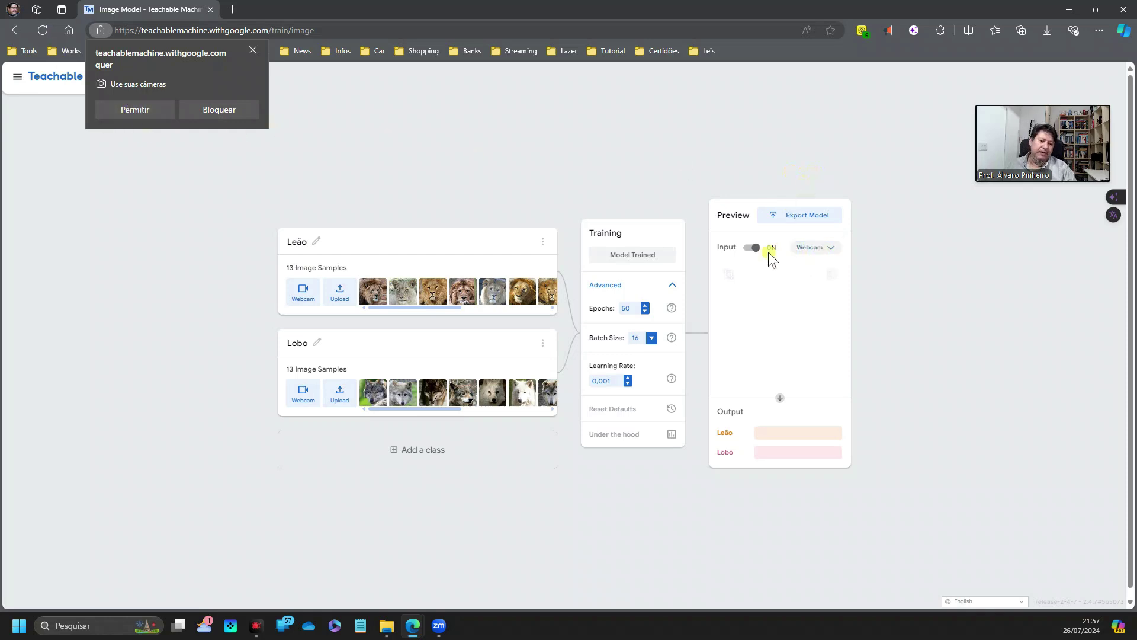
pyautogui.click(830, 253)
pyautogui.click(144, 114)
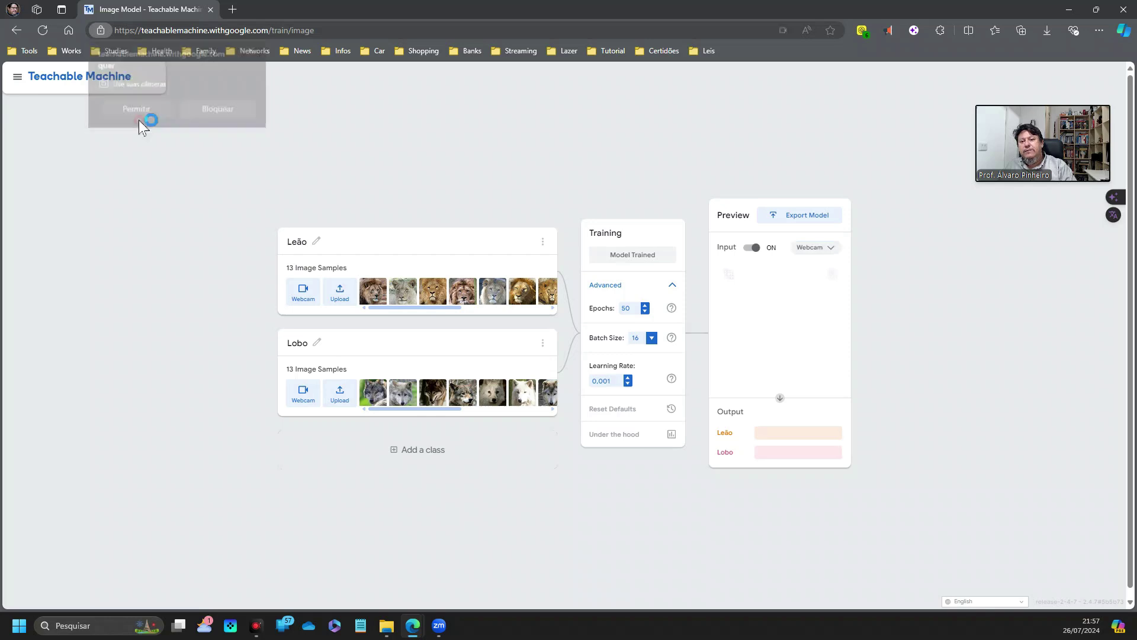
pyautogui.click(822, 254)
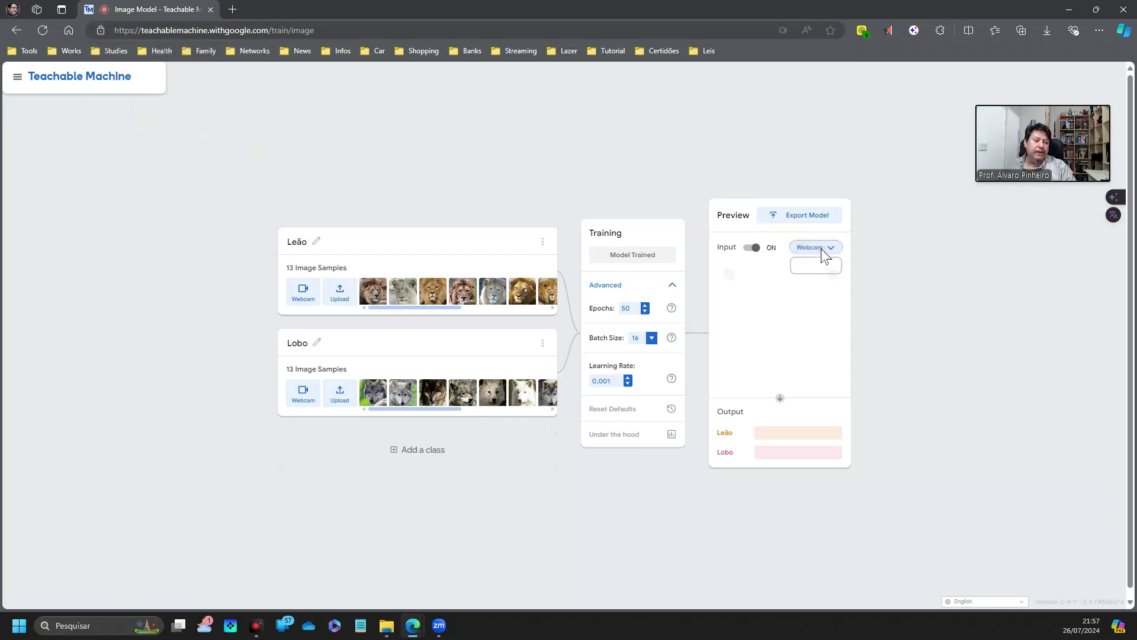
pyautogui.click(810, 270)
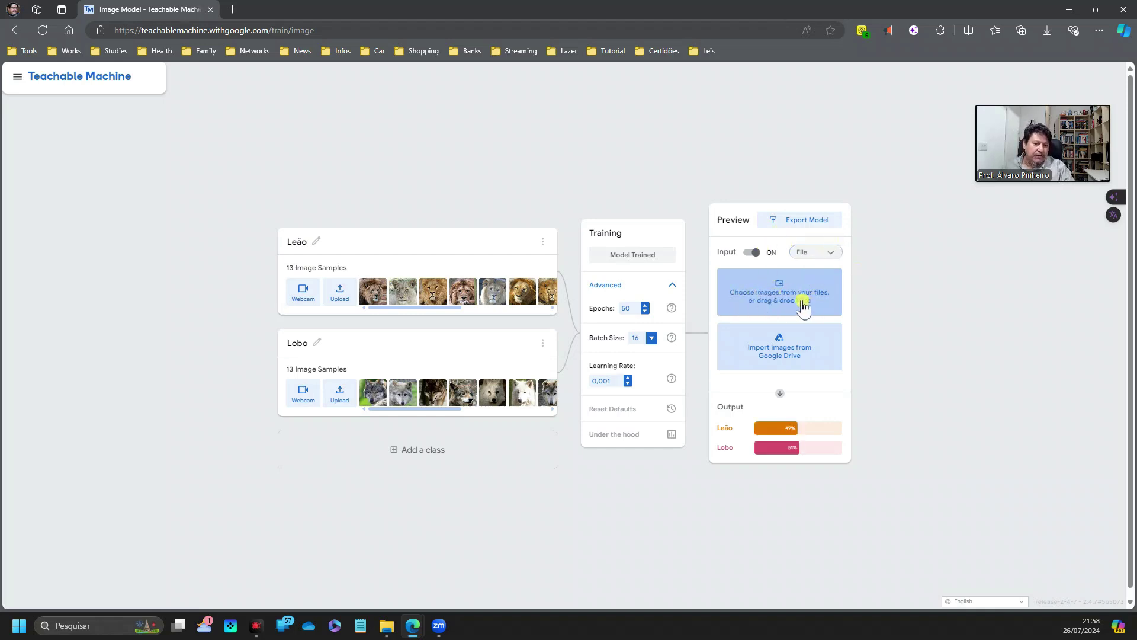
# Test the trained model in the preview with the lion image 3.png from img_animalia > validar > leoes.
pyautogui.click(803, 308)
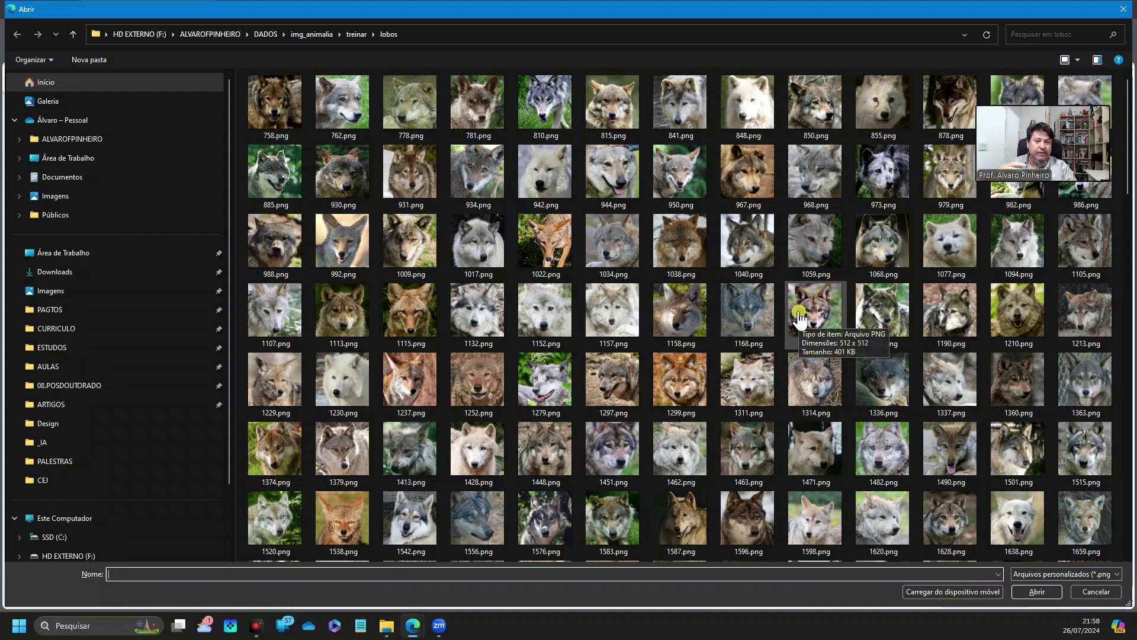
pyautogui.click(311, 34)
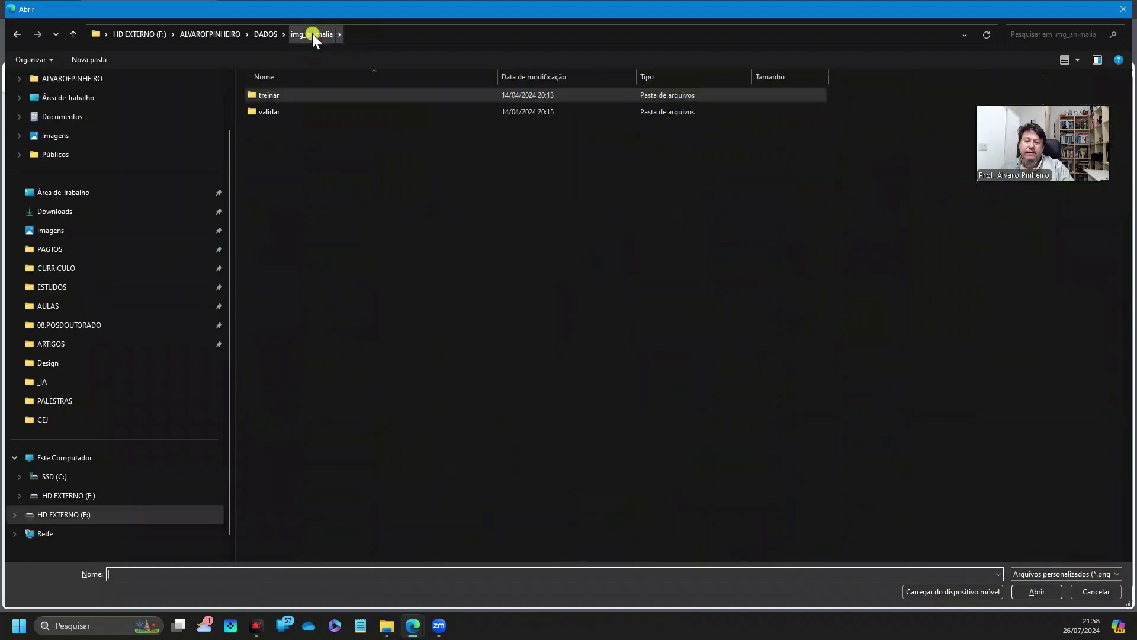
pyautogui.click(272, 113)
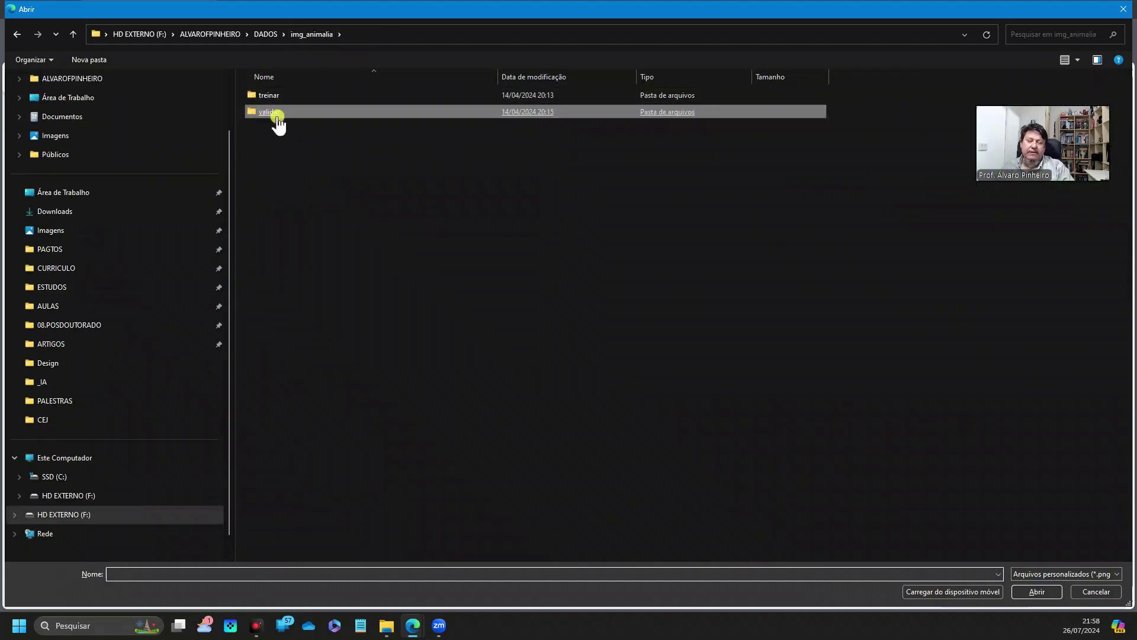
pyautogui.doubleClick(276, 116)
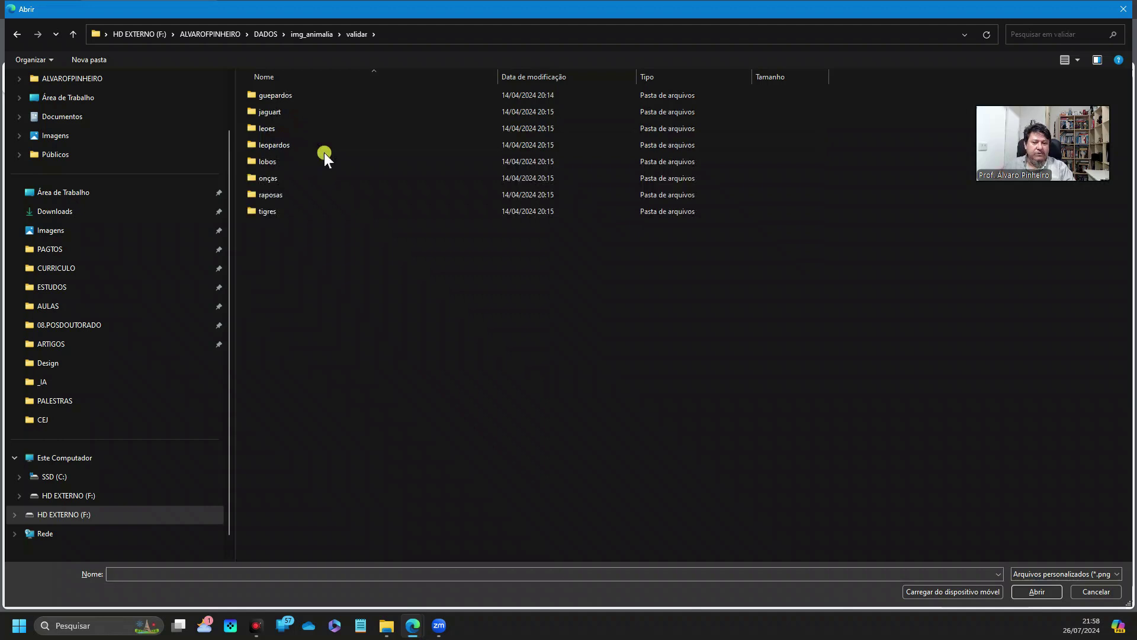
pyautogui.click(278, 131)
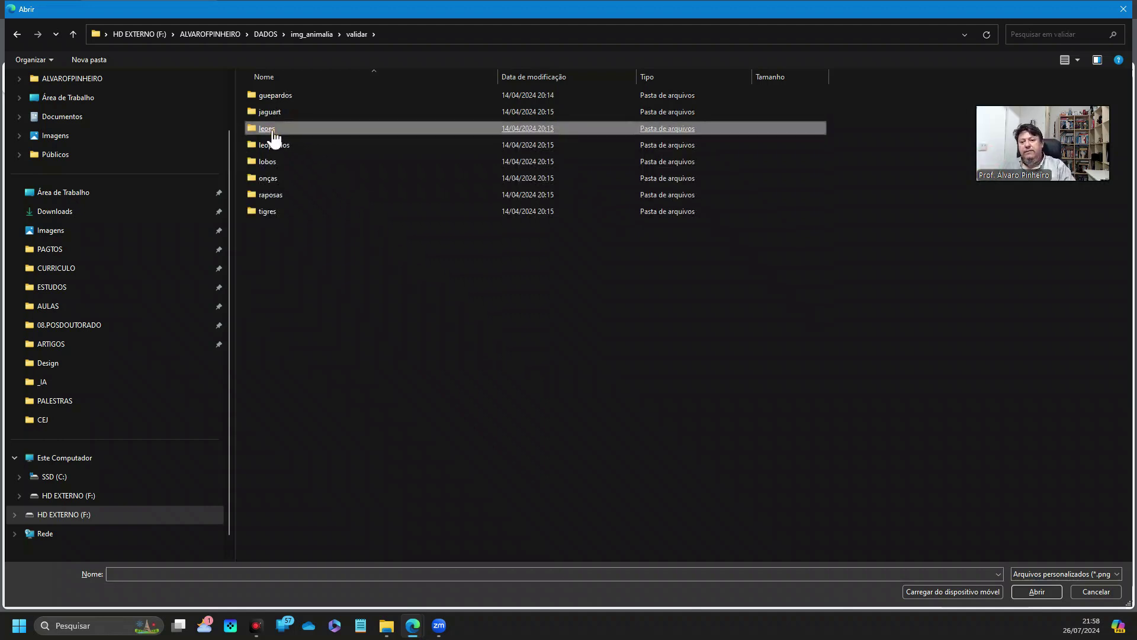
pyautogui.press('Return')
pyautogui.click(530, 195)
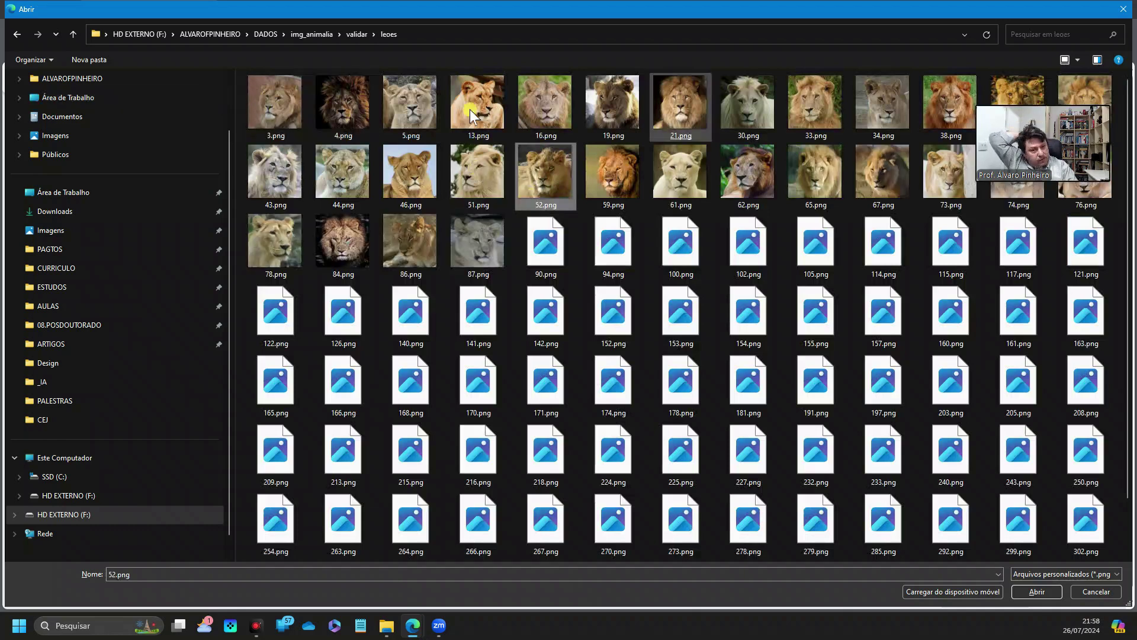
pyautogui.click(274, 102)
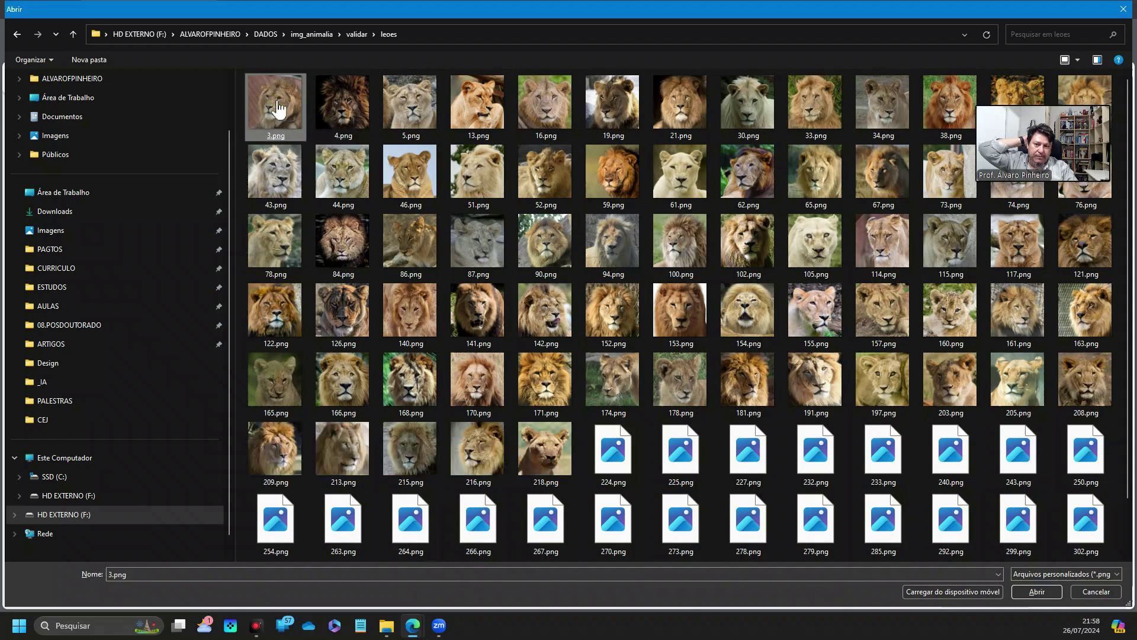
pyautogui.doubleClick(278, 109)
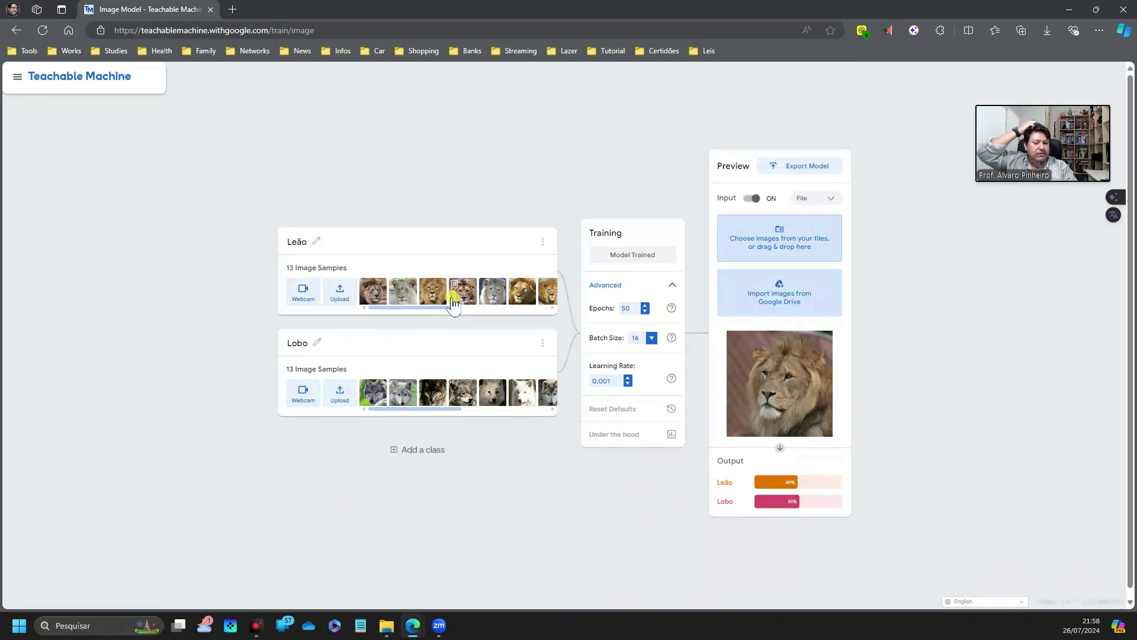
# Review the image samples in the Leão class through to the last one.
pyautogui.moveTo(449, 308); pyautogui.dragTo(406, 309)
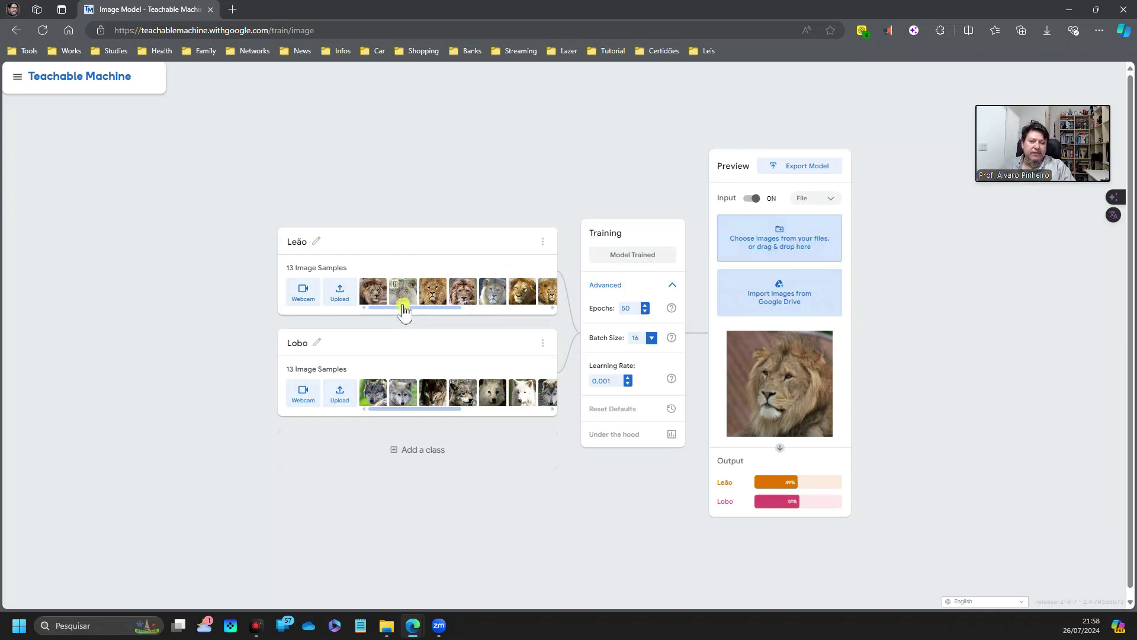
pyautogui.moveTo(401, 307); pyautogui.dragTo(513, 335)
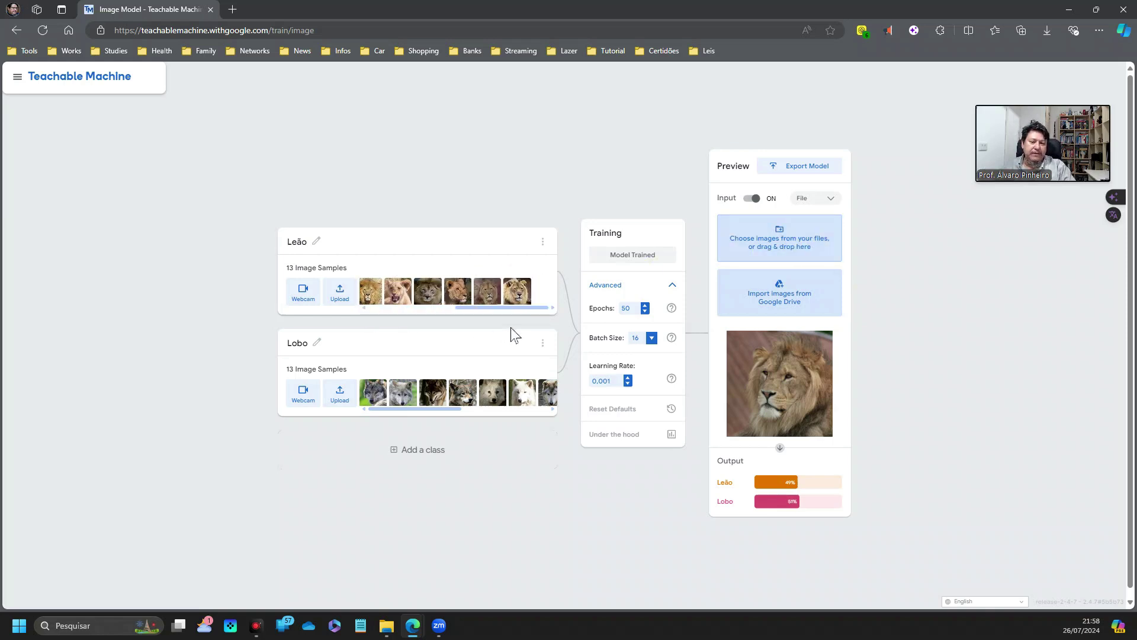
# Test the trained model in the preview with the lion image 43.png from img_animalia > validar > leoes.
pyautogui.click(781, 237)
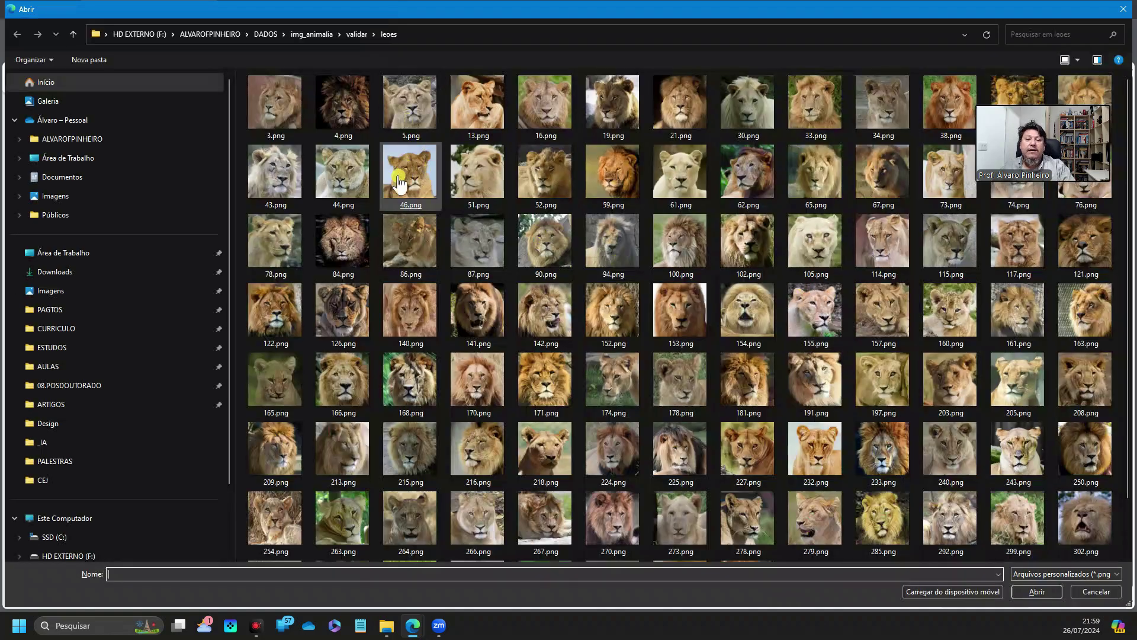
pyautogui.click(274, 185)
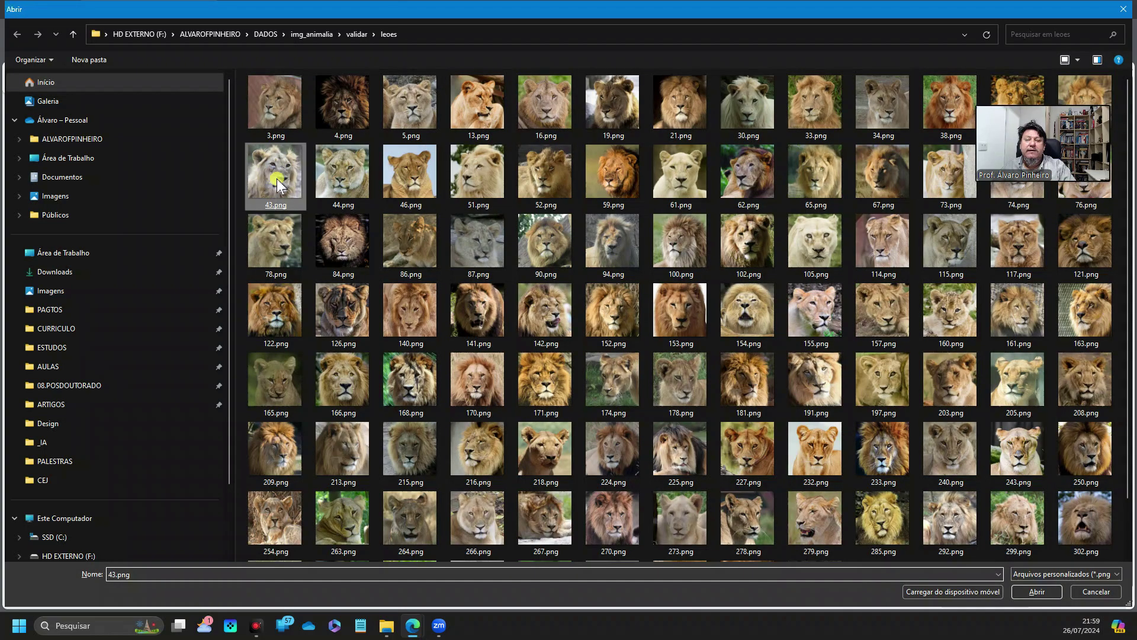
pyautogui.doubleClick(275, 185)
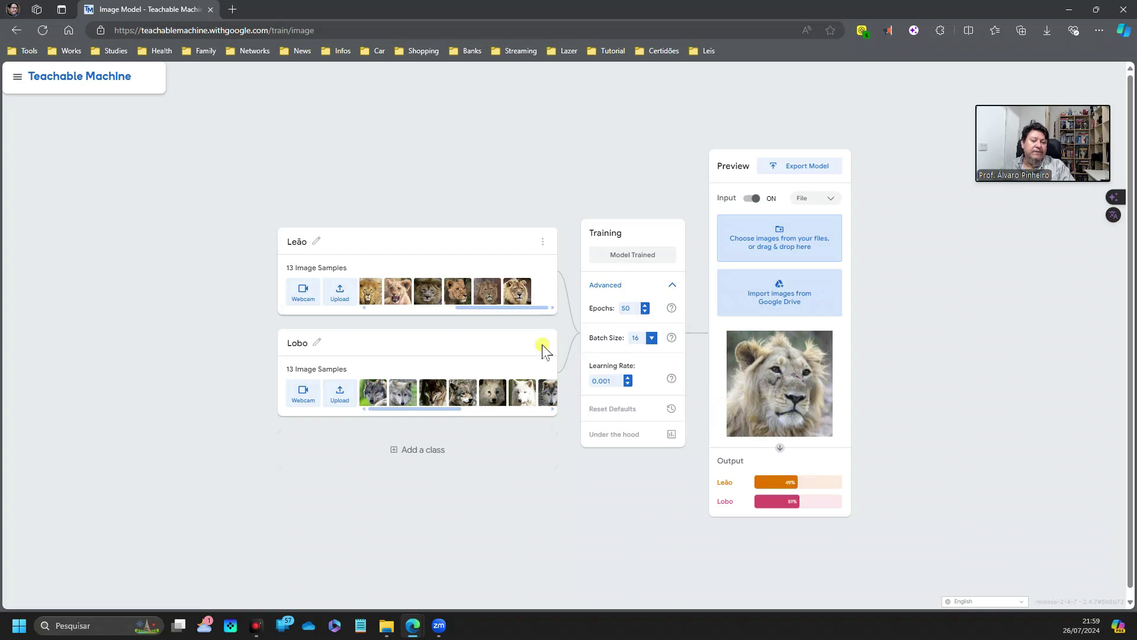
# Test the trained model in the preview with the wolf image 2.png from img_animalia > validar > lobos.
pyautogui.click(775, 246)
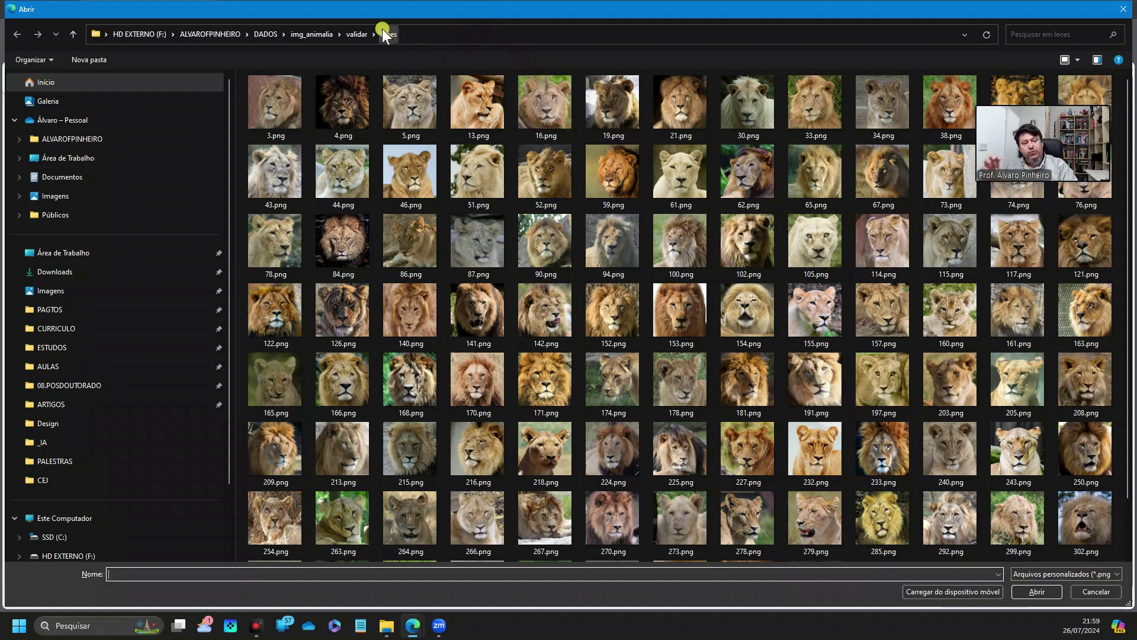
pyautogui.click(325, 36)
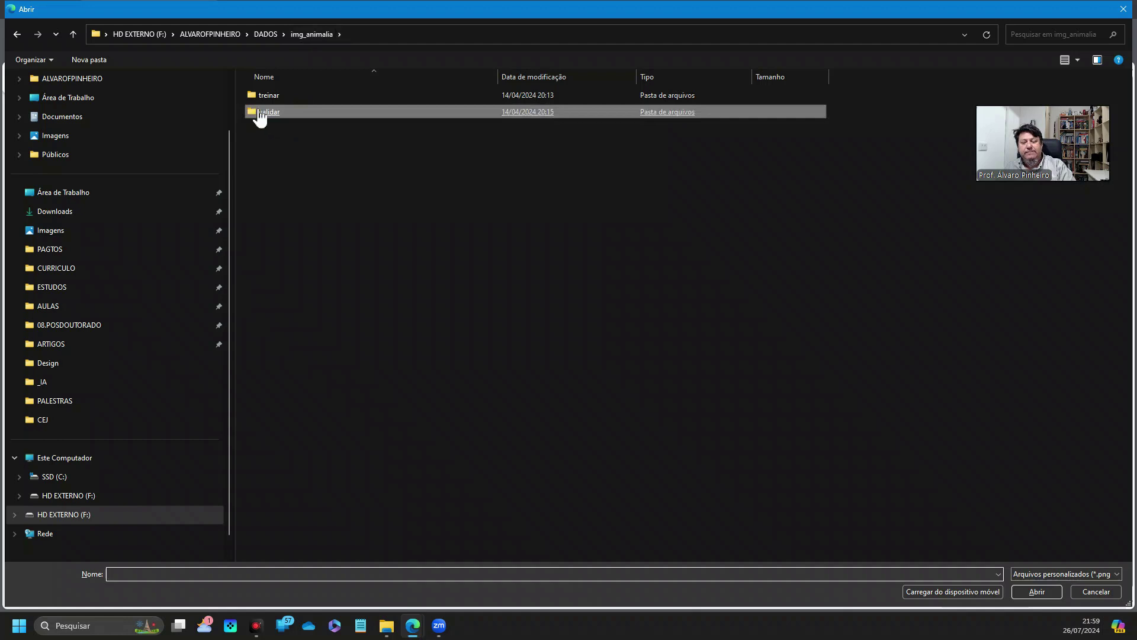
pyautogui.doubleClick(277, 129)
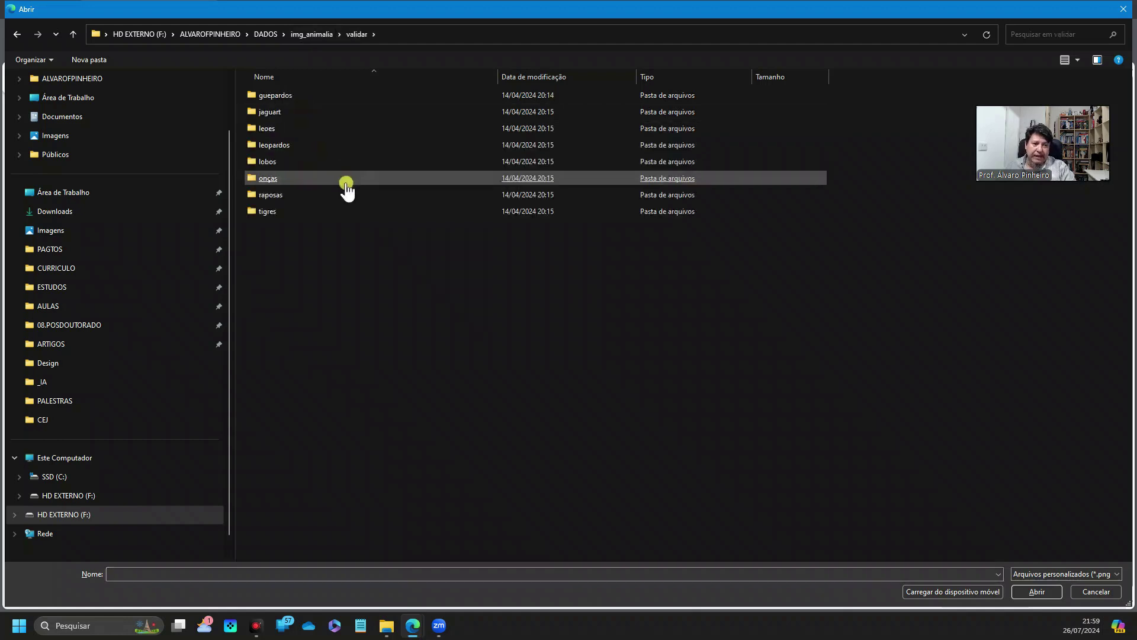
pyautogui.click(264, 161)
pyautogui.doubleClick(264, 161)
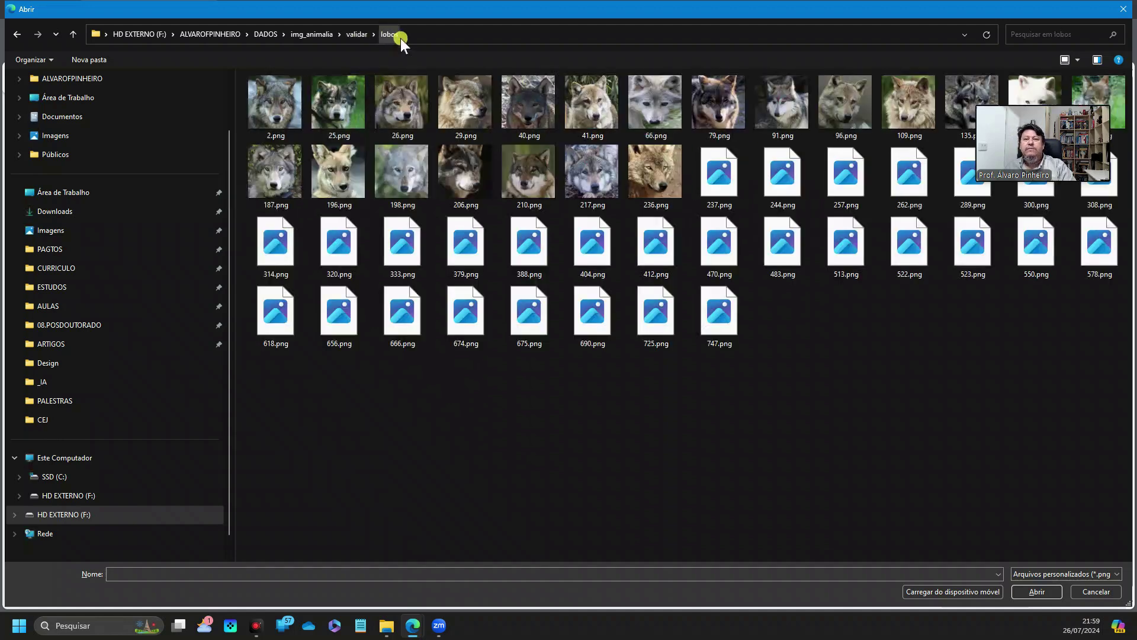
pyautogui.click(279, 116)
pyautogui.doubleClick(280, 115)
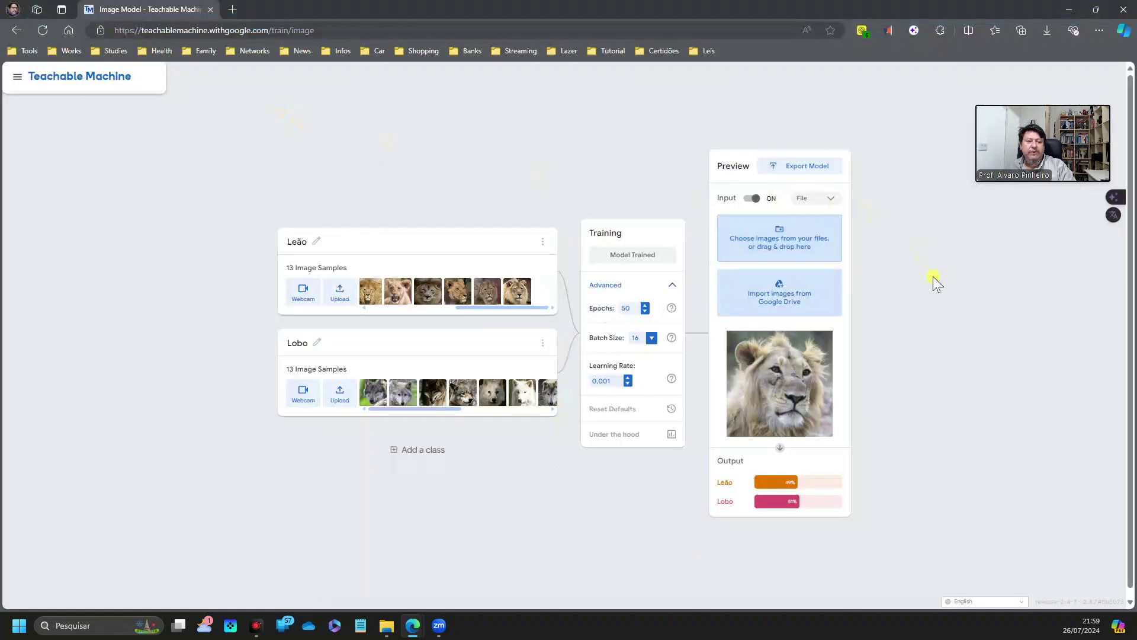